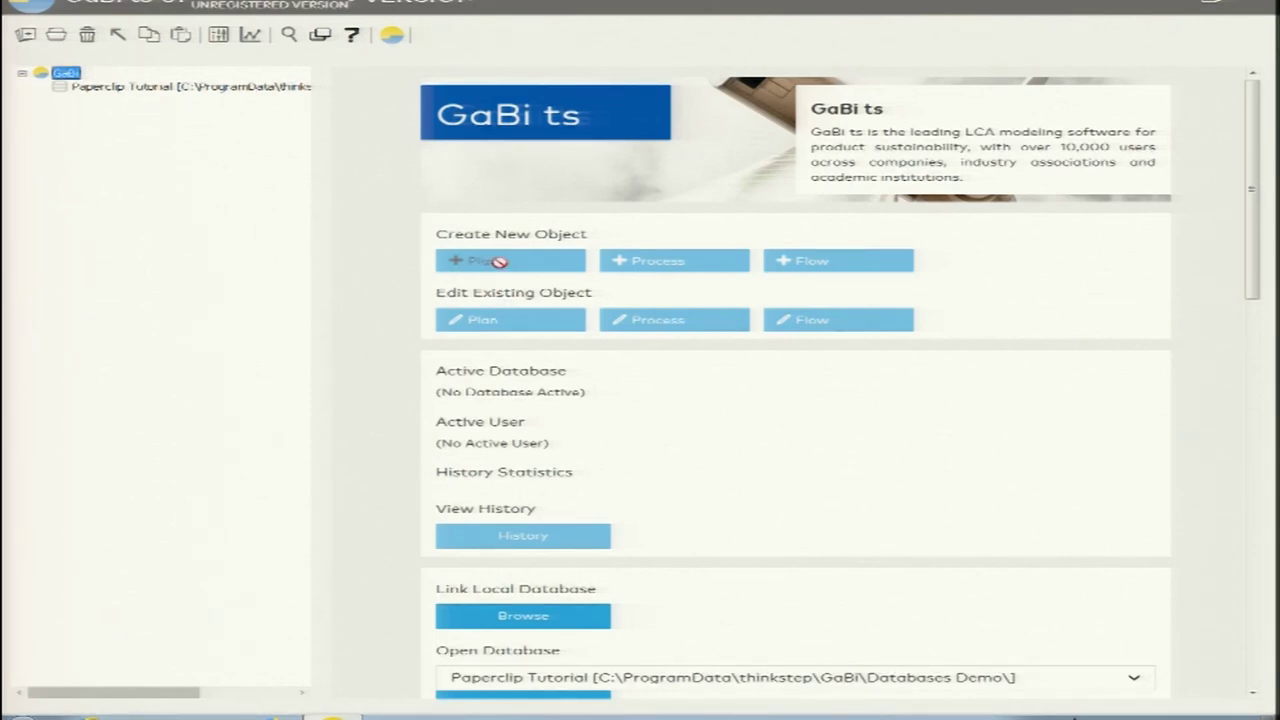
left_click(652, 258)
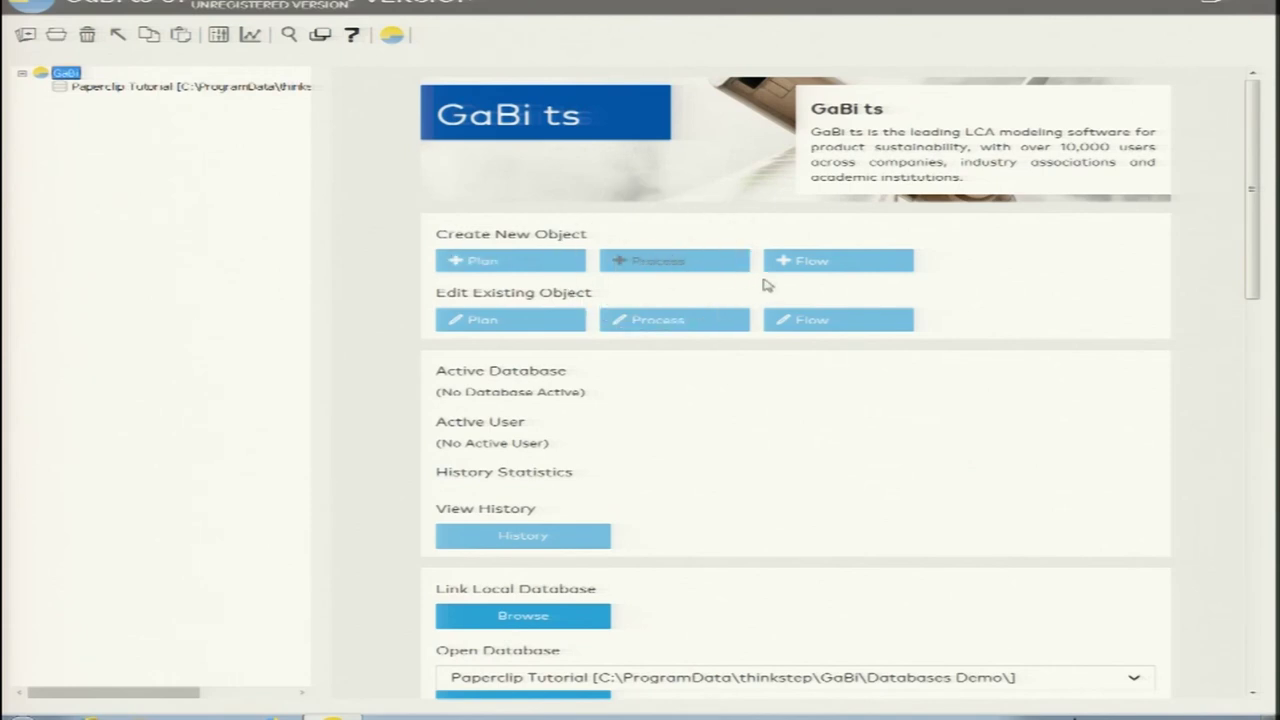
left_click(808, 264)
left_click(667, 261)
left_click(667, 262)
left_click(667, 263)
left_click(667, 265)
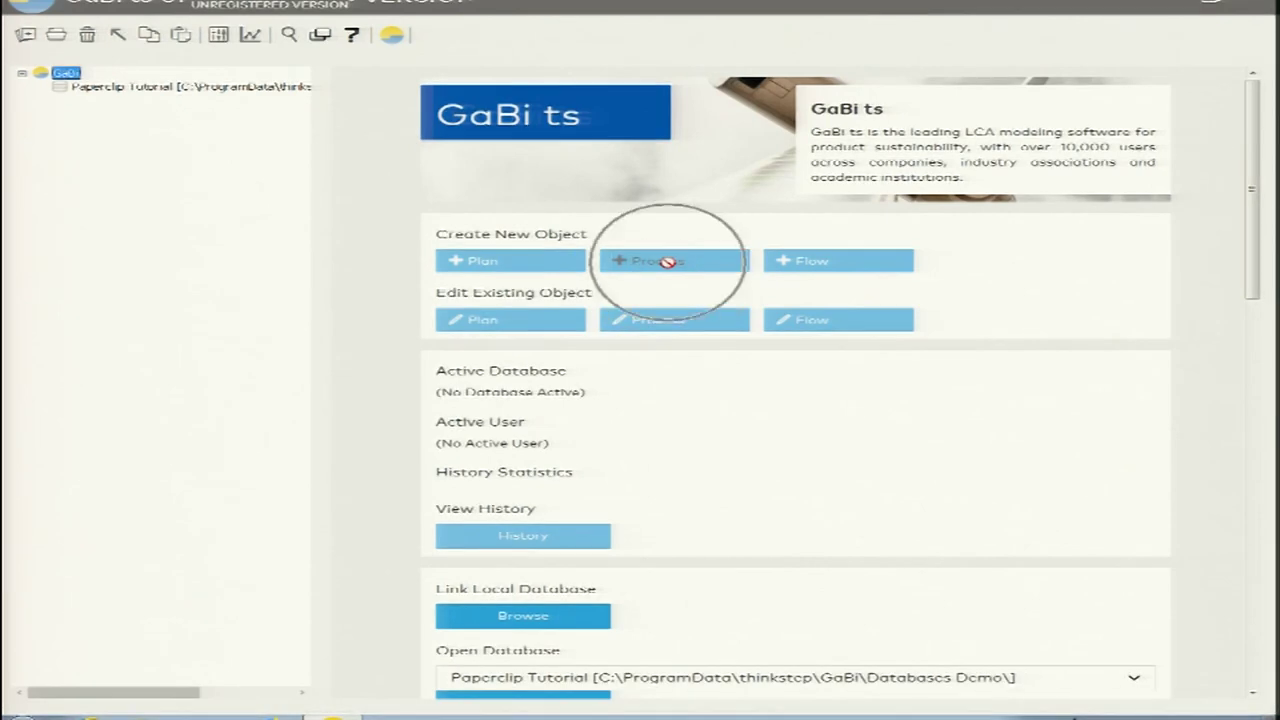
left_click(670, 262)
left_click(814, 262)
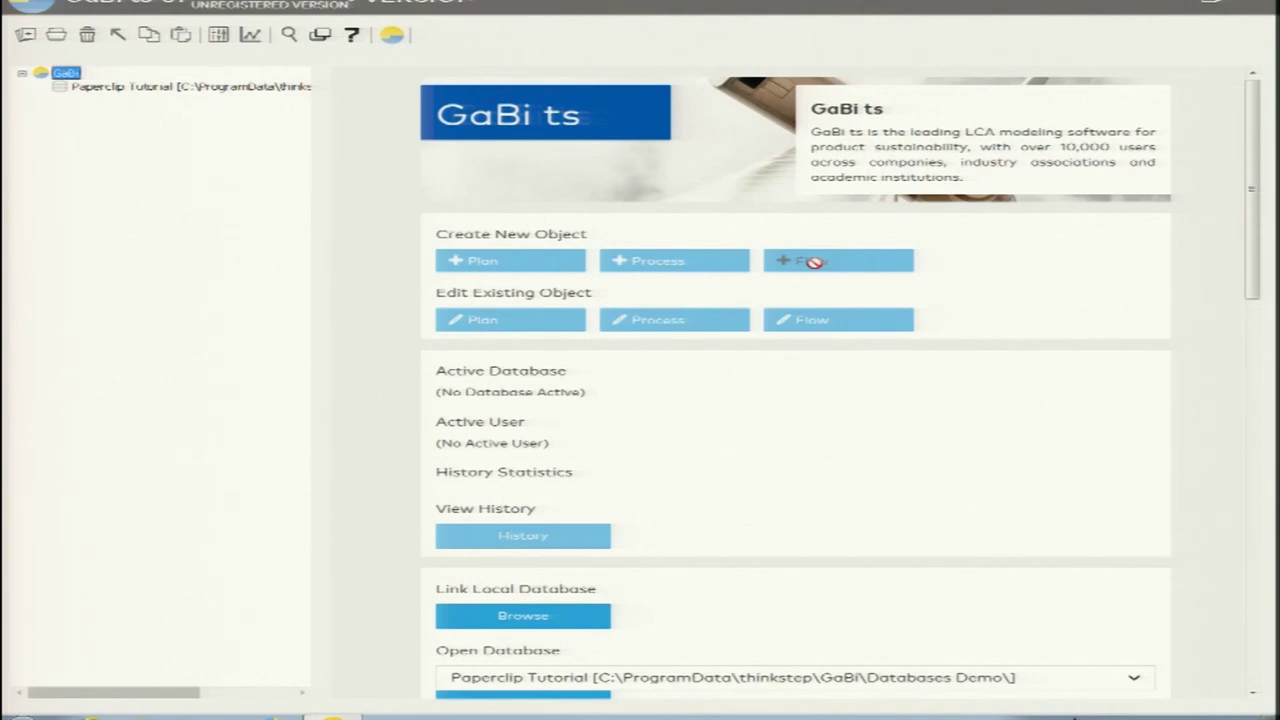
left_click(823, 262)
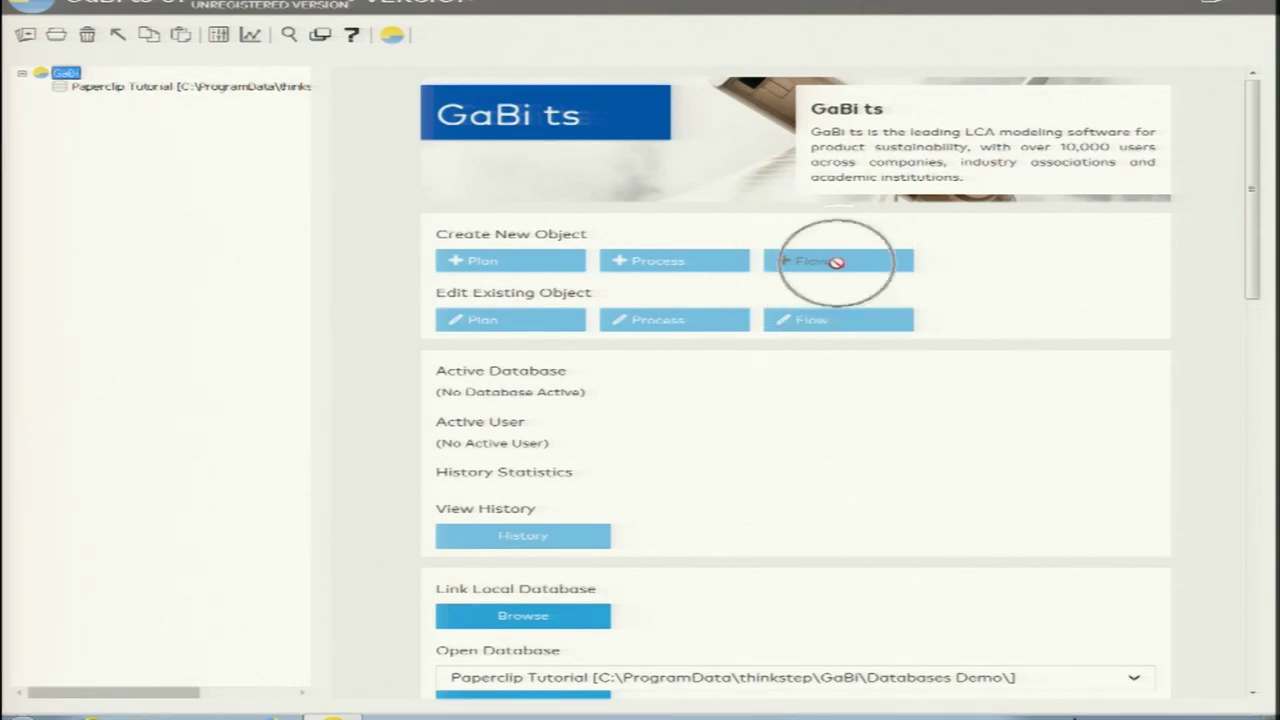
left_click_drag(1256, 218, 1252, 333)
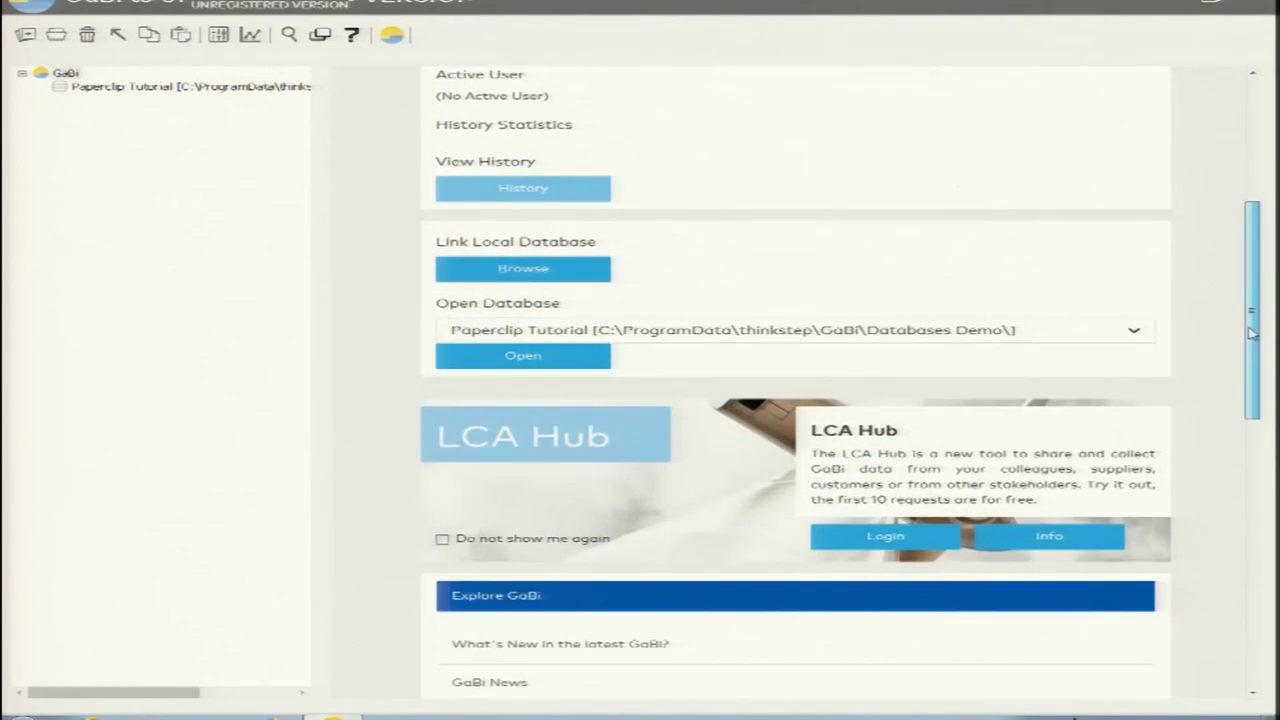
scroll(1252, 333, "up", 2)
left_click(557, 357)
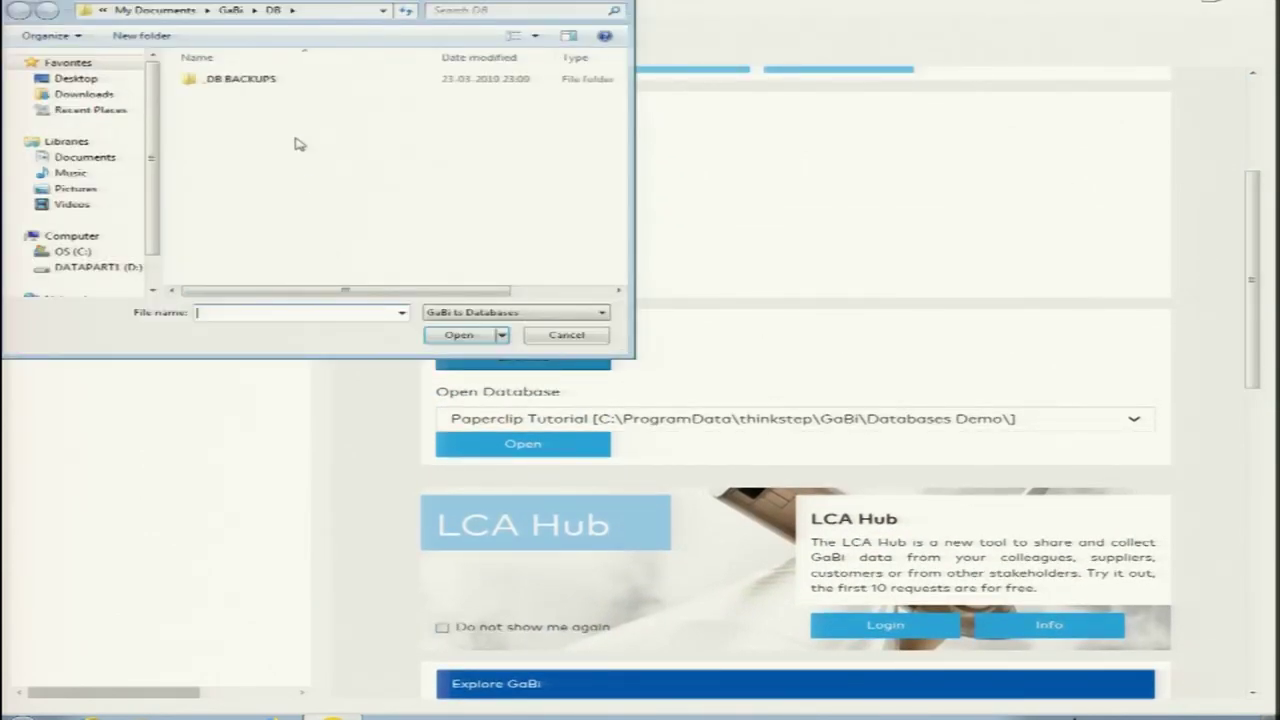
double_click(228, 87)
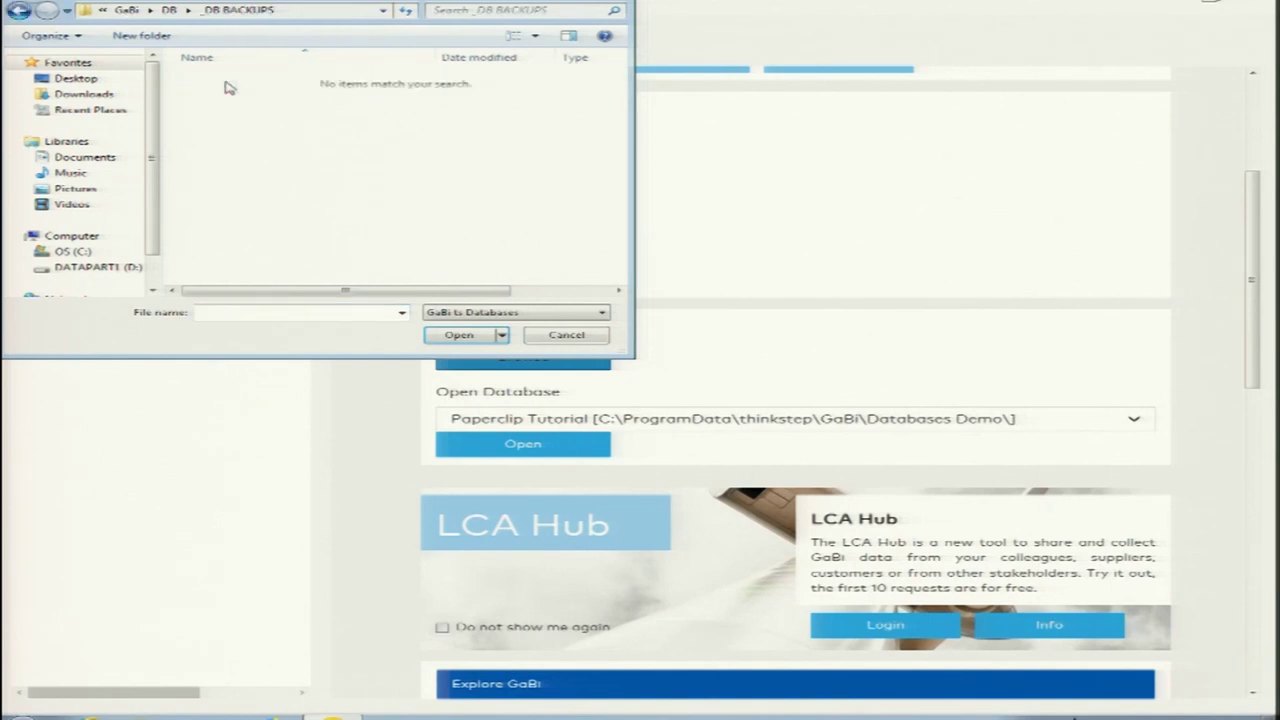
key("alt+Left")
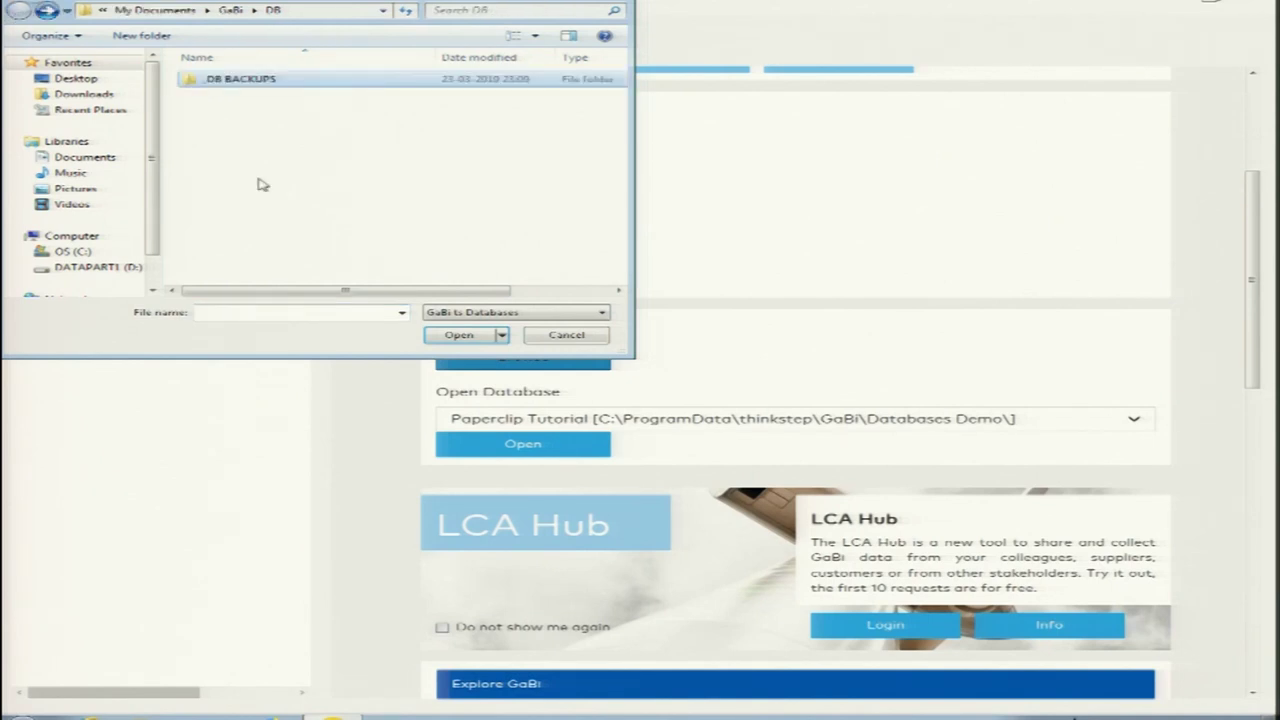
left_click(563, 334)
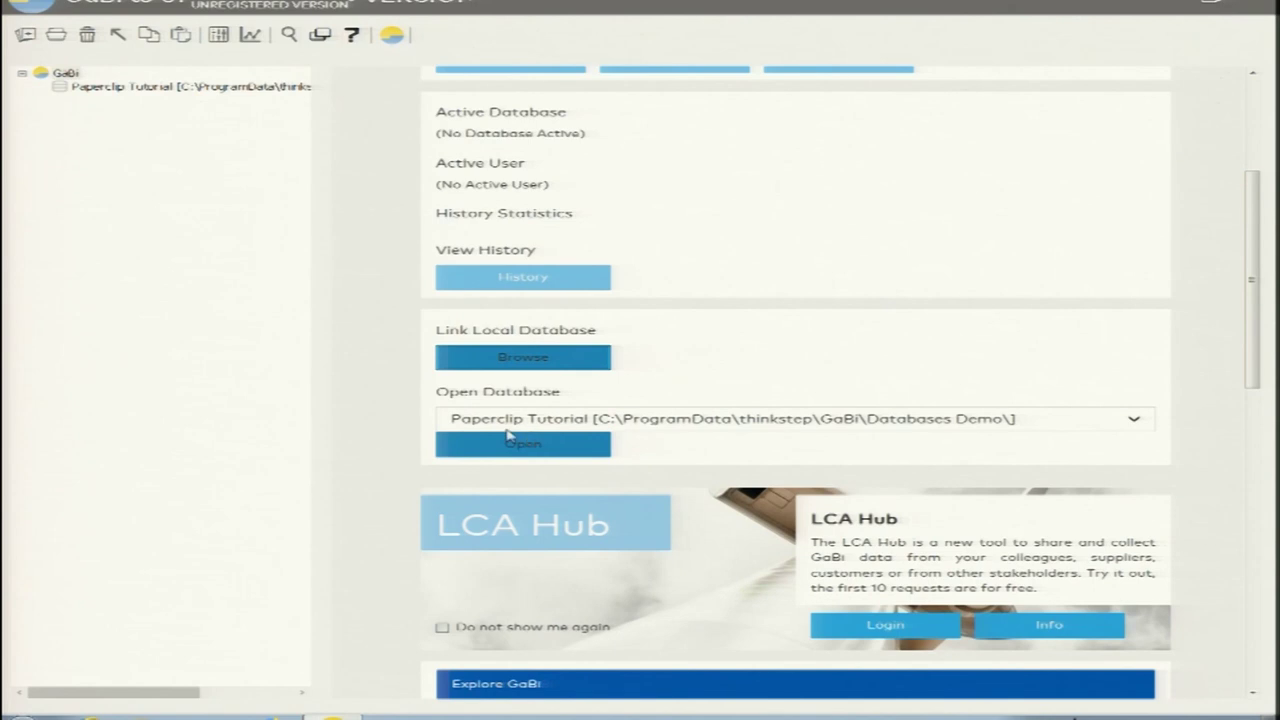
- Open the Paperclip Tutorial database and look through its Projects, Modeling and Processes entries, ending with Plans expanded
left_click(535, 450)
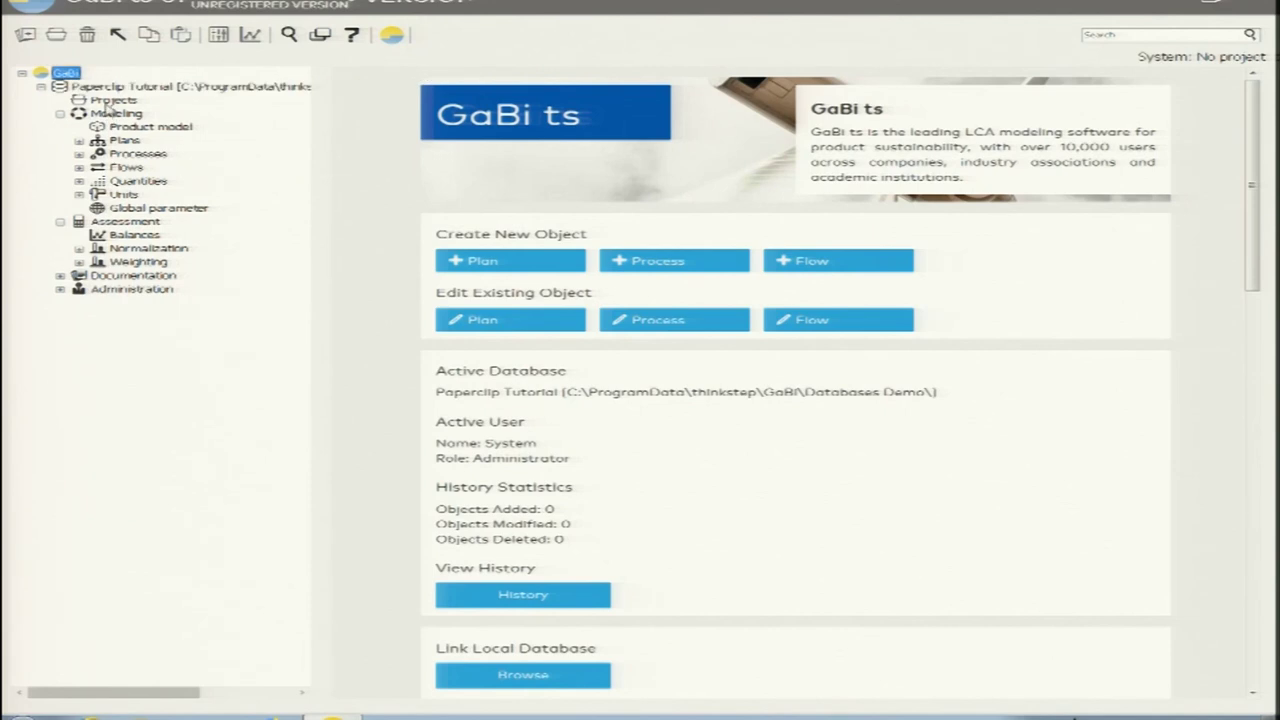
left_click(110, 101)
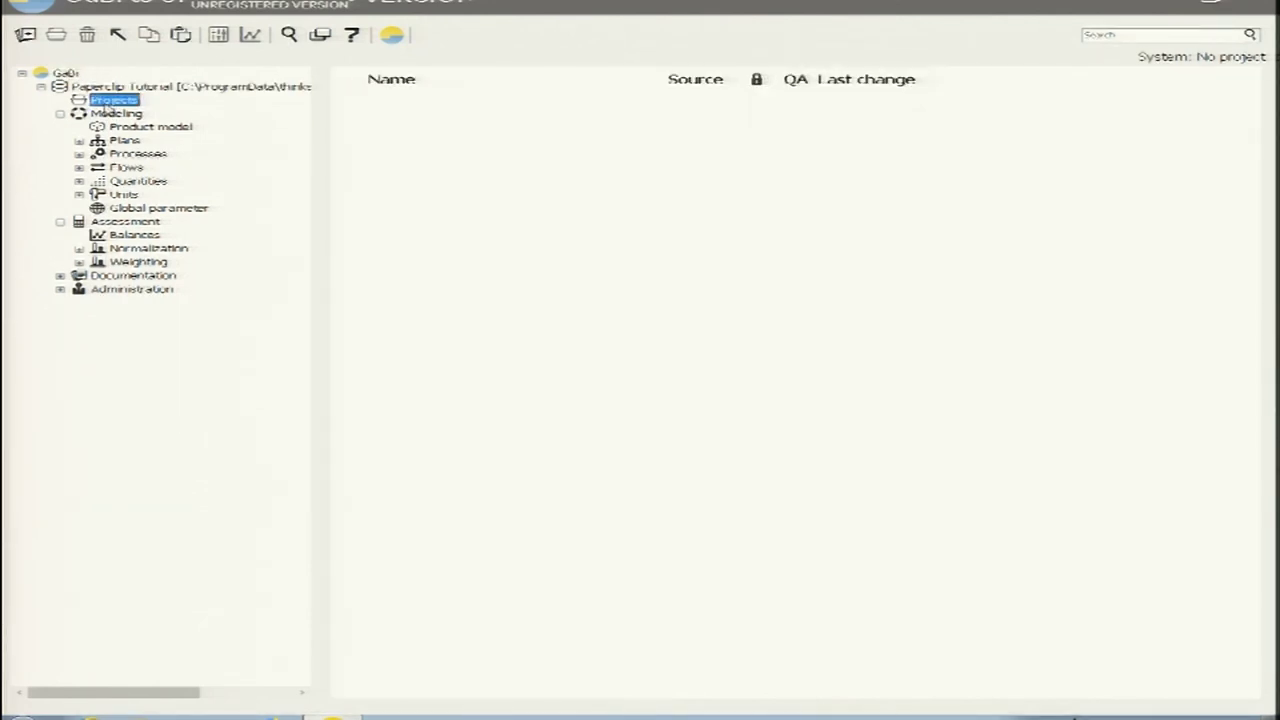
left_click(112, 114)
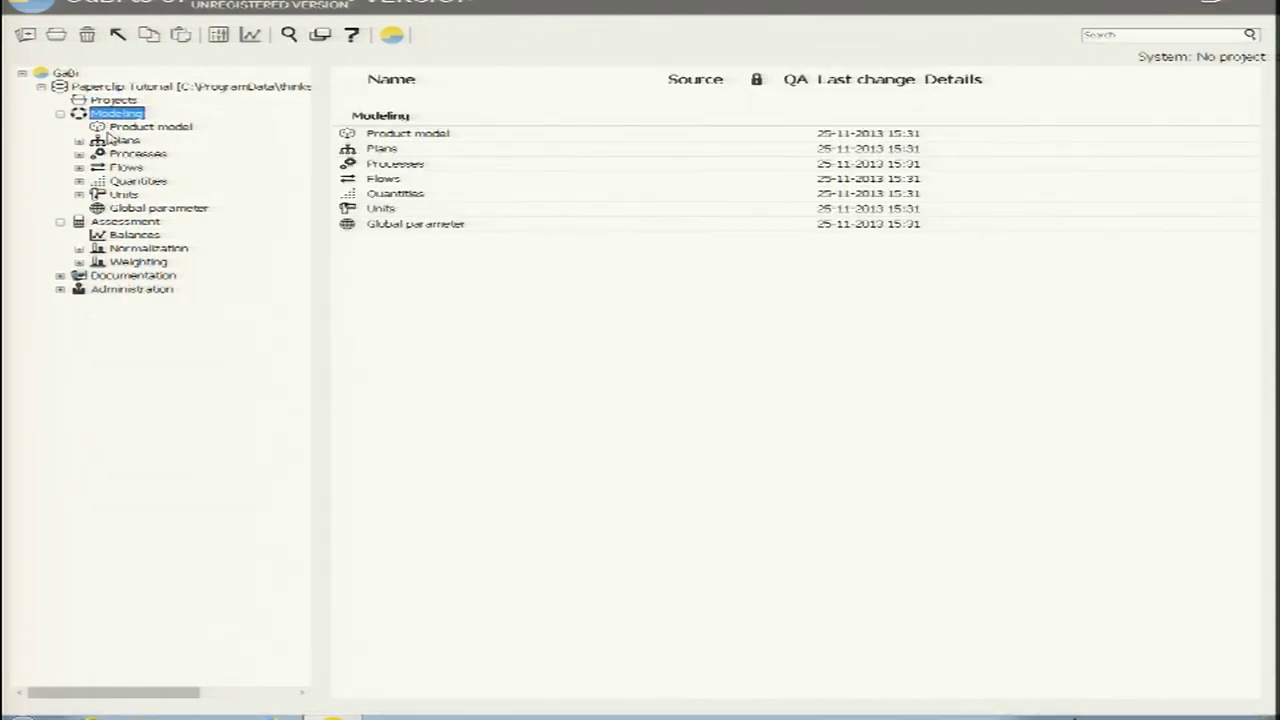
left_click(120, 156)
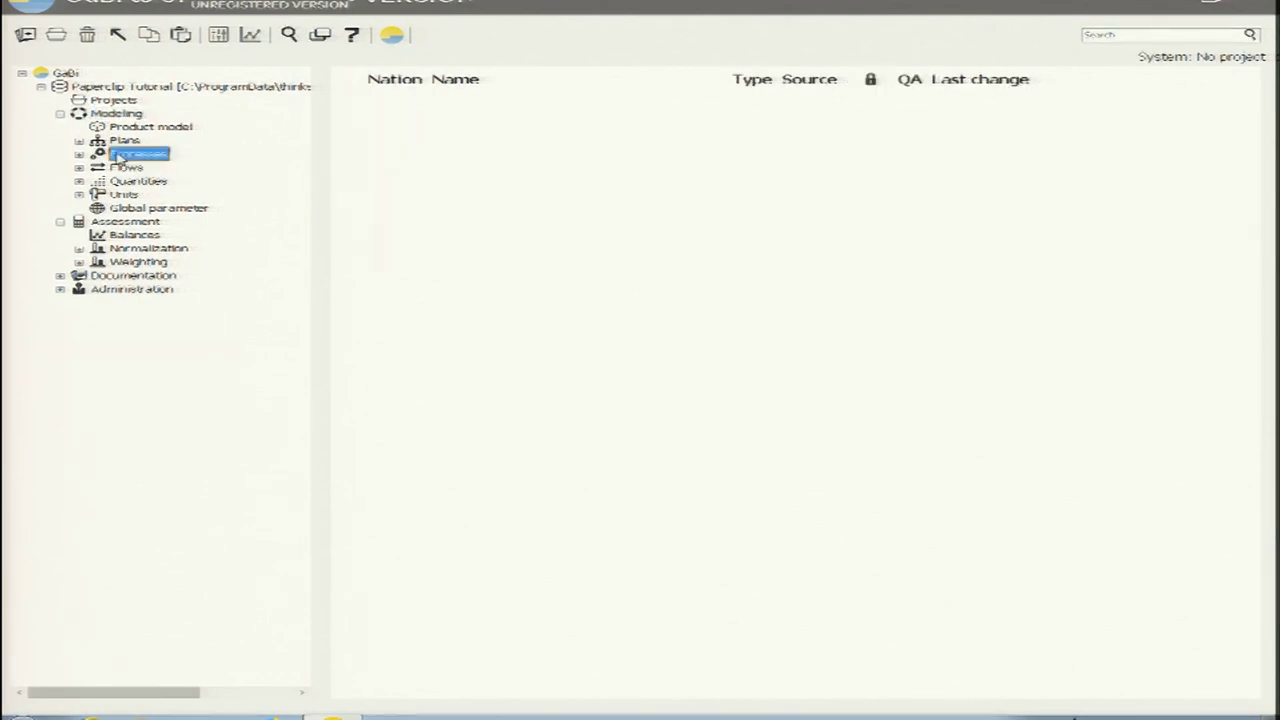
left_click(121, 142)
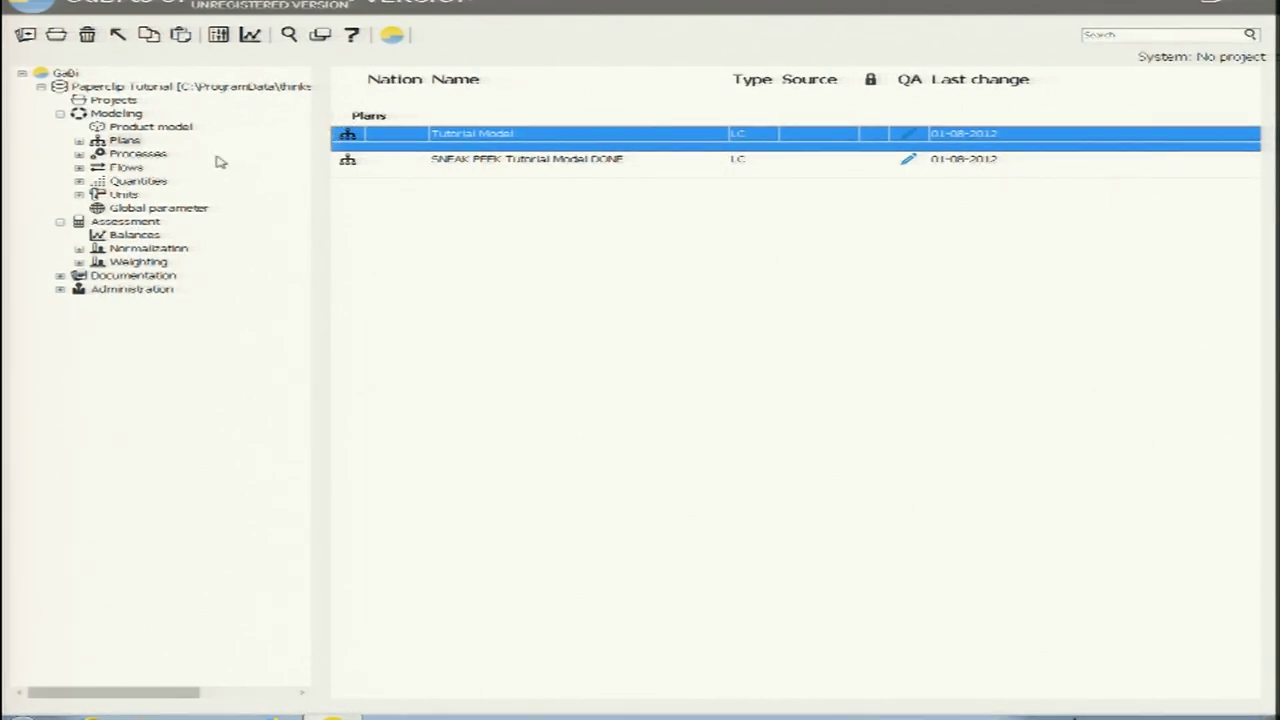
double_click(124, 141)
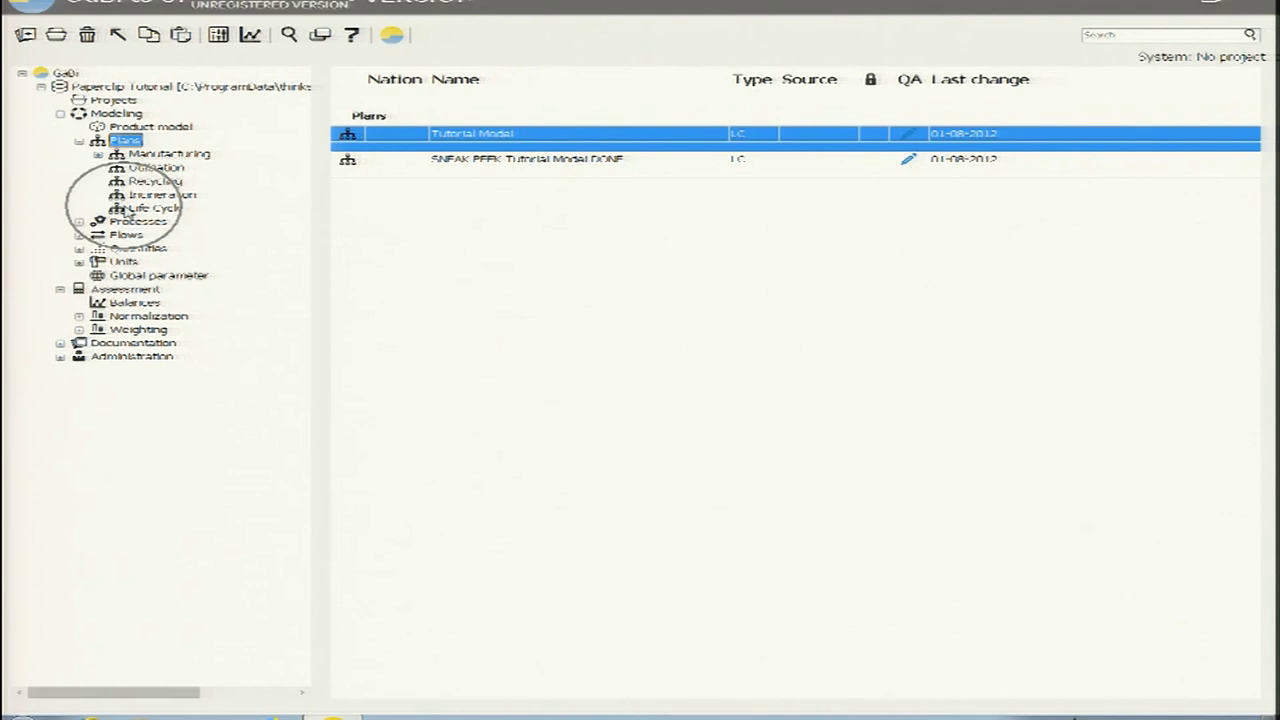
- Examine the process categories, looking inside Agriculture forestry fishing, its Crop and animal group, and Manufacturing
left_click(80, 222)
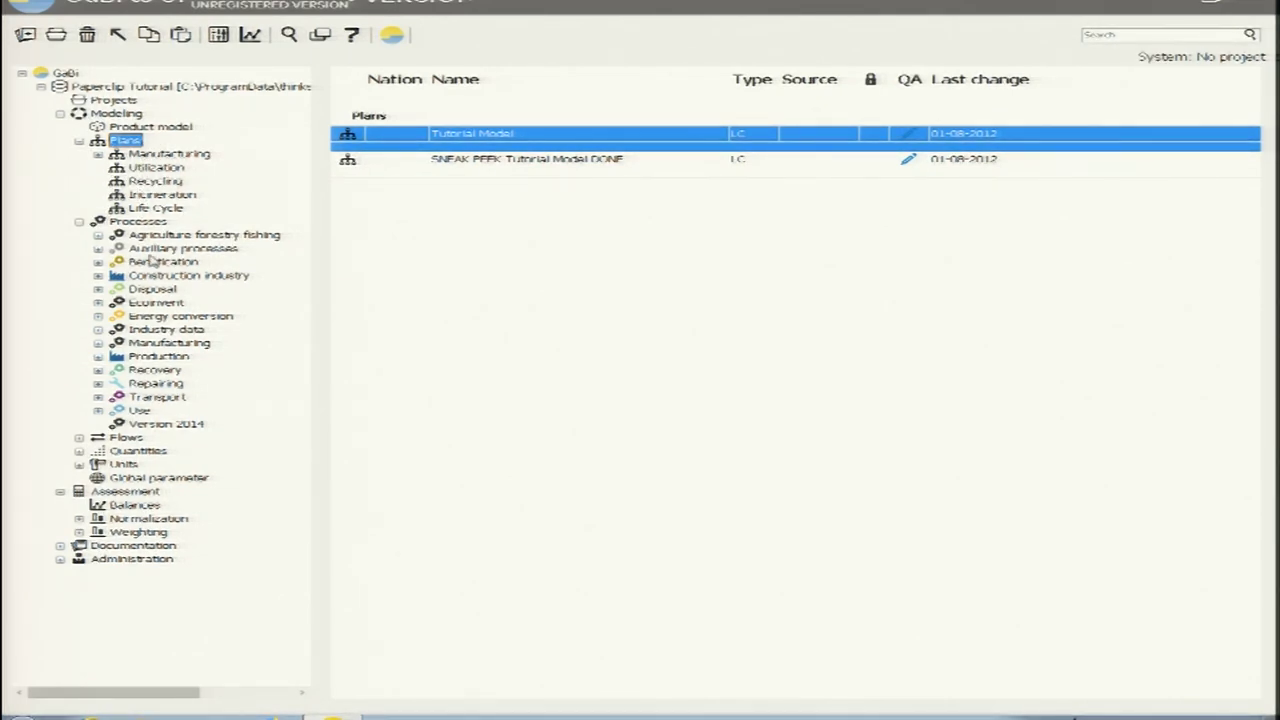
left_click(99, 235)
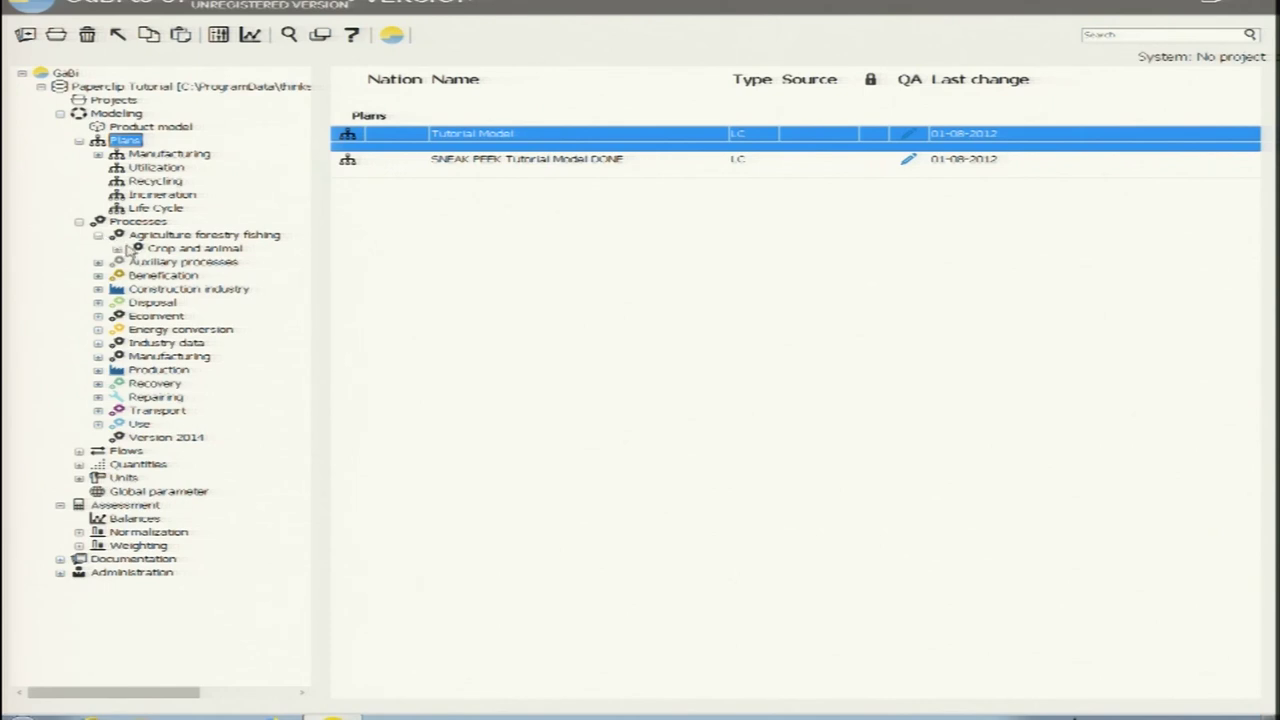
left_click(117, 249)
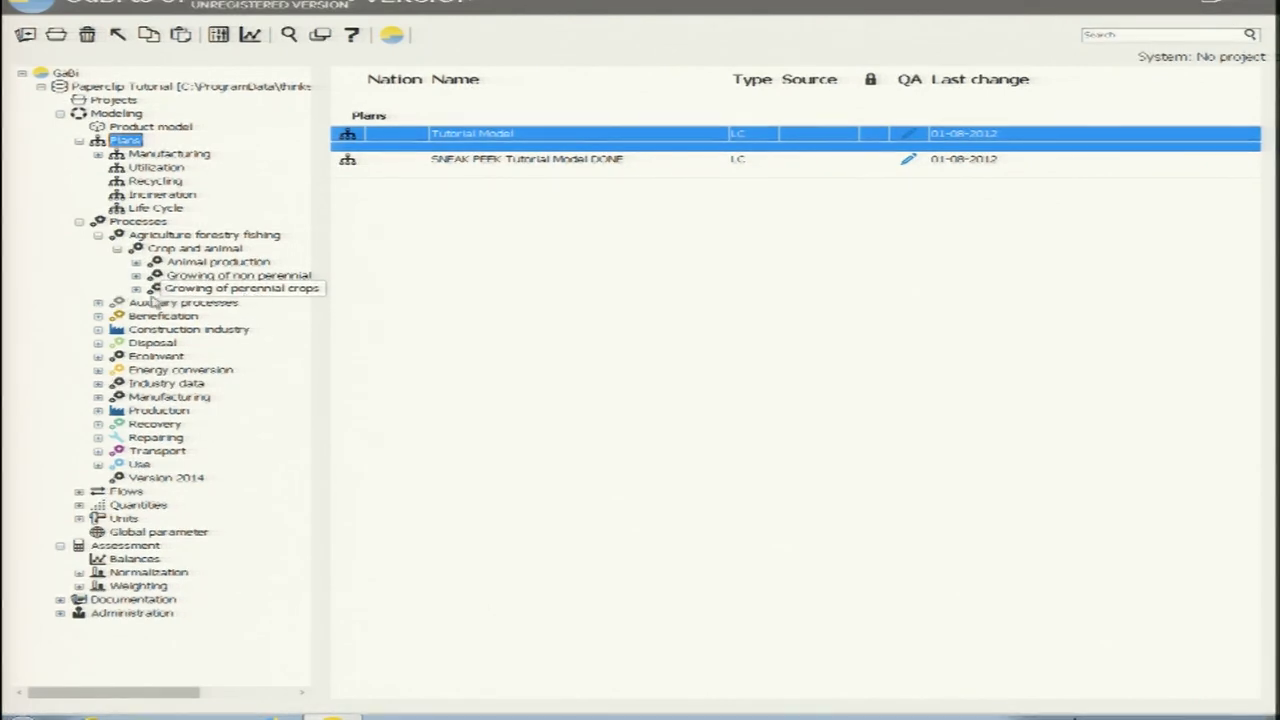
left_click(98, 236)
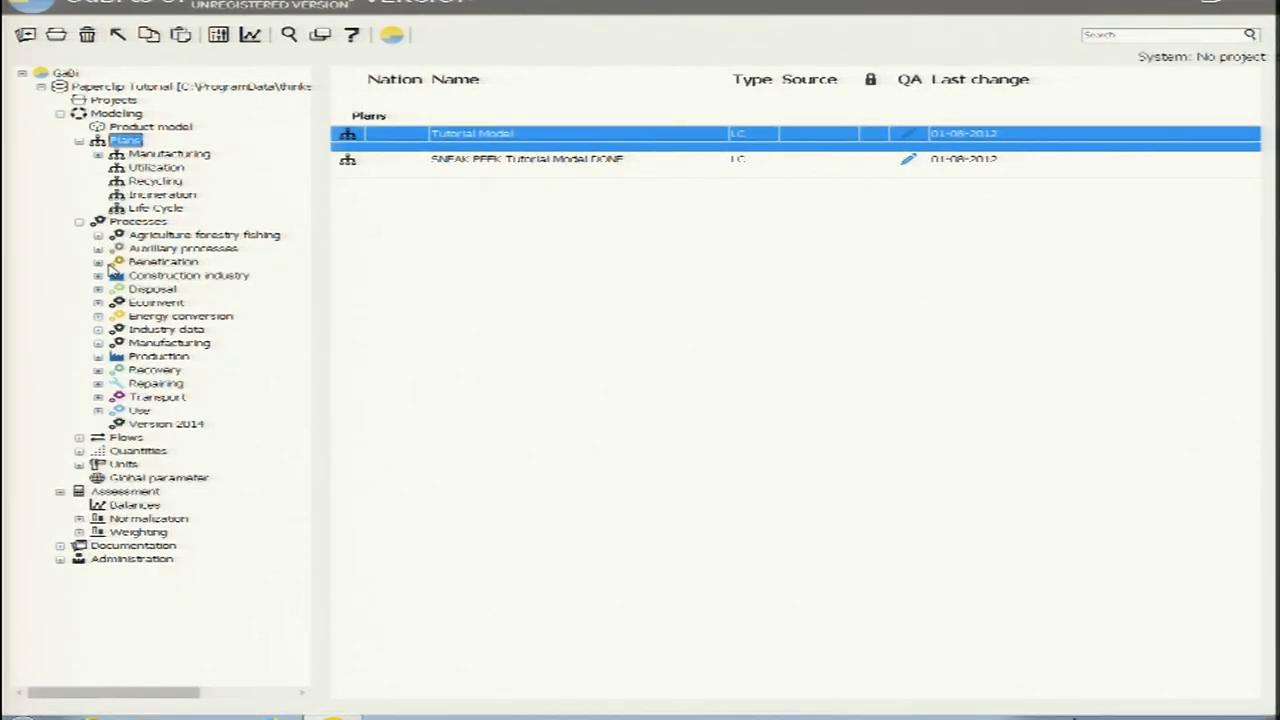
left_click(98, 343)
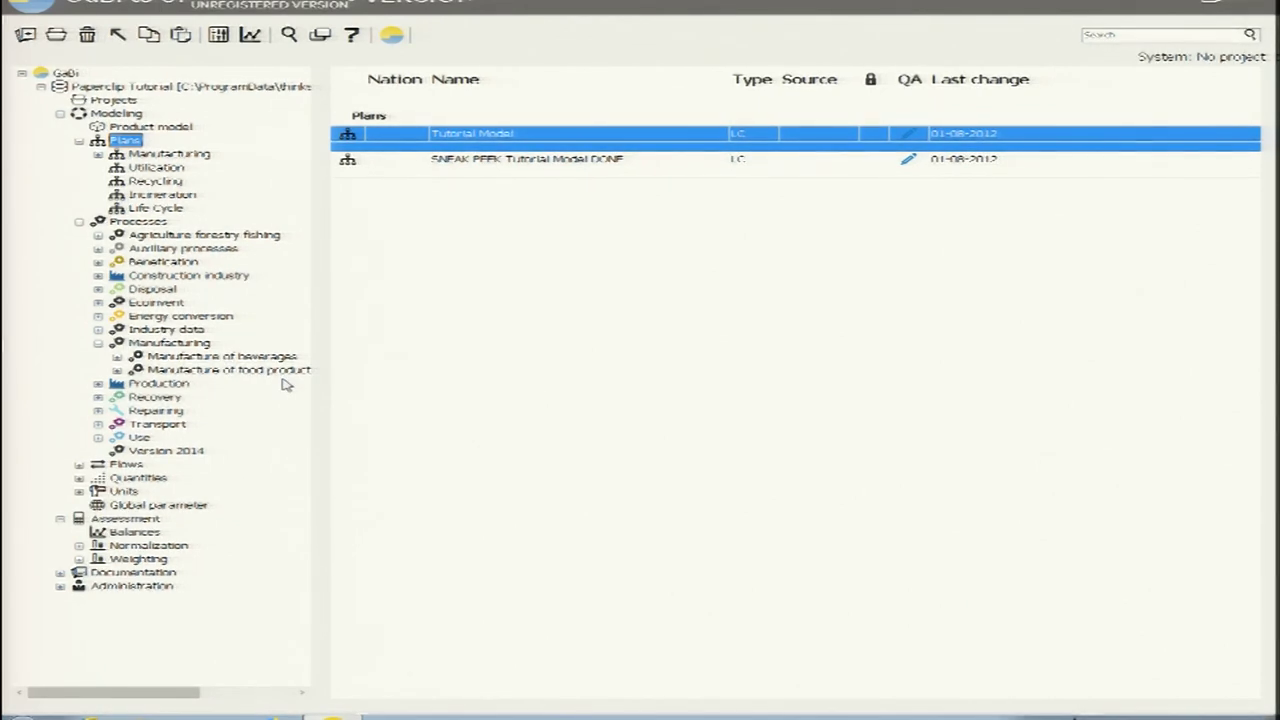
left_click(98, 344)
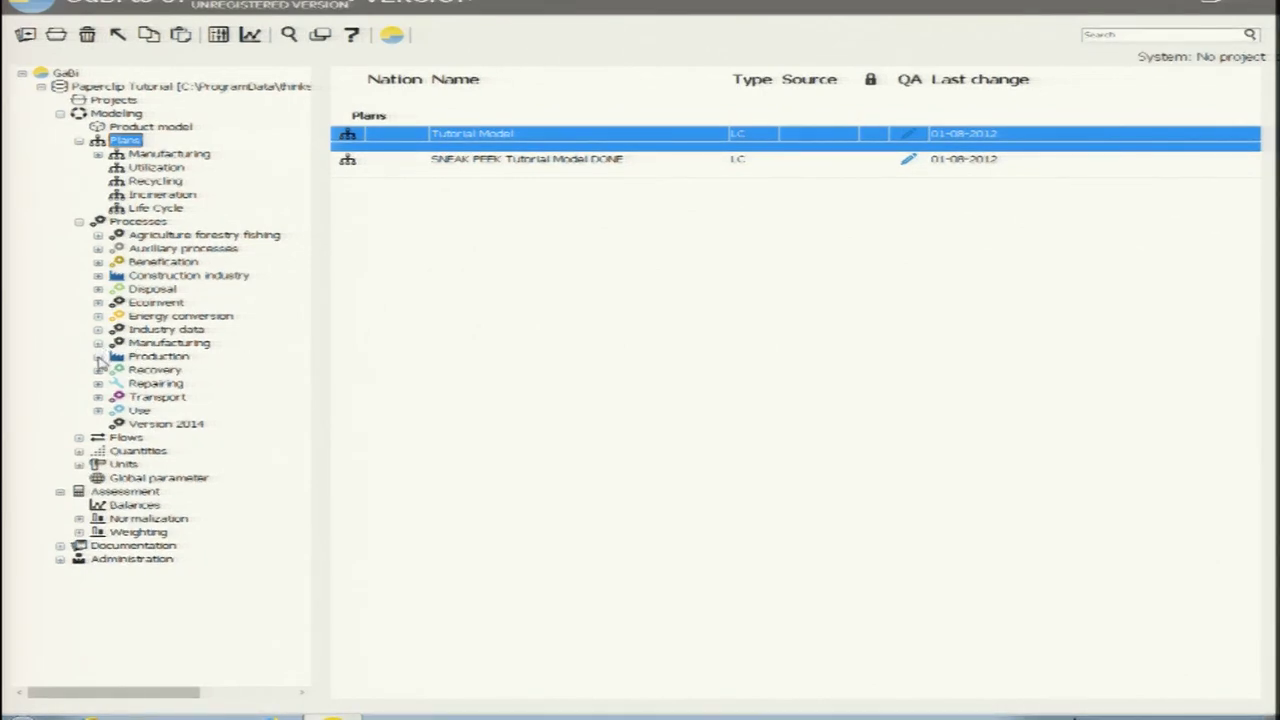
- Examine the Production processes, looking inside the Assembly, Electronics and Material production groups
left_click(98, 357)
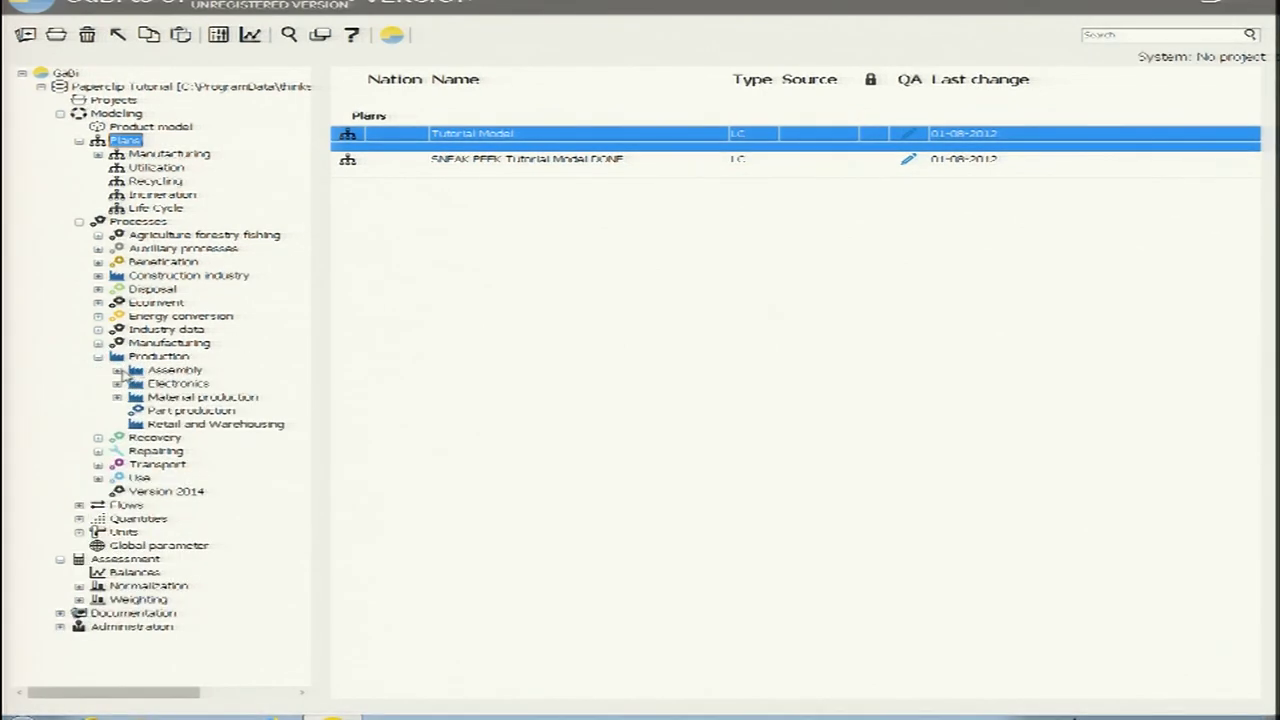
left_click(117, 370)
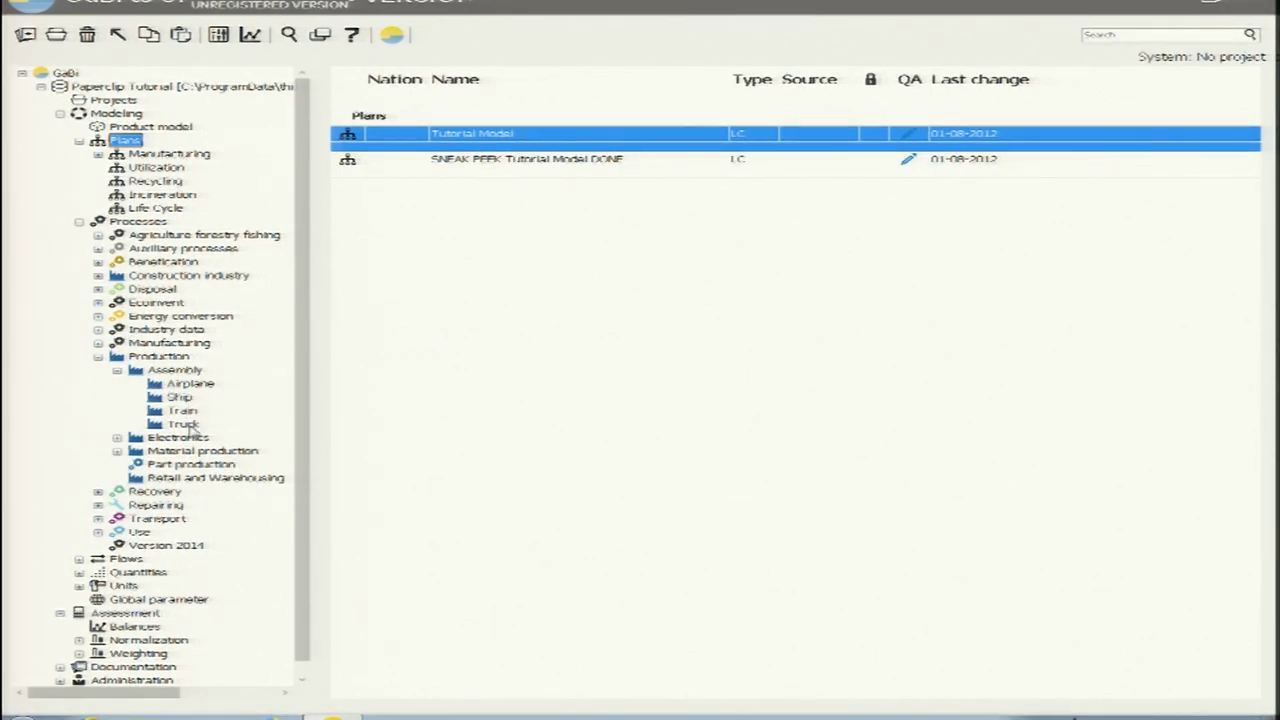
left_click(117, 370)
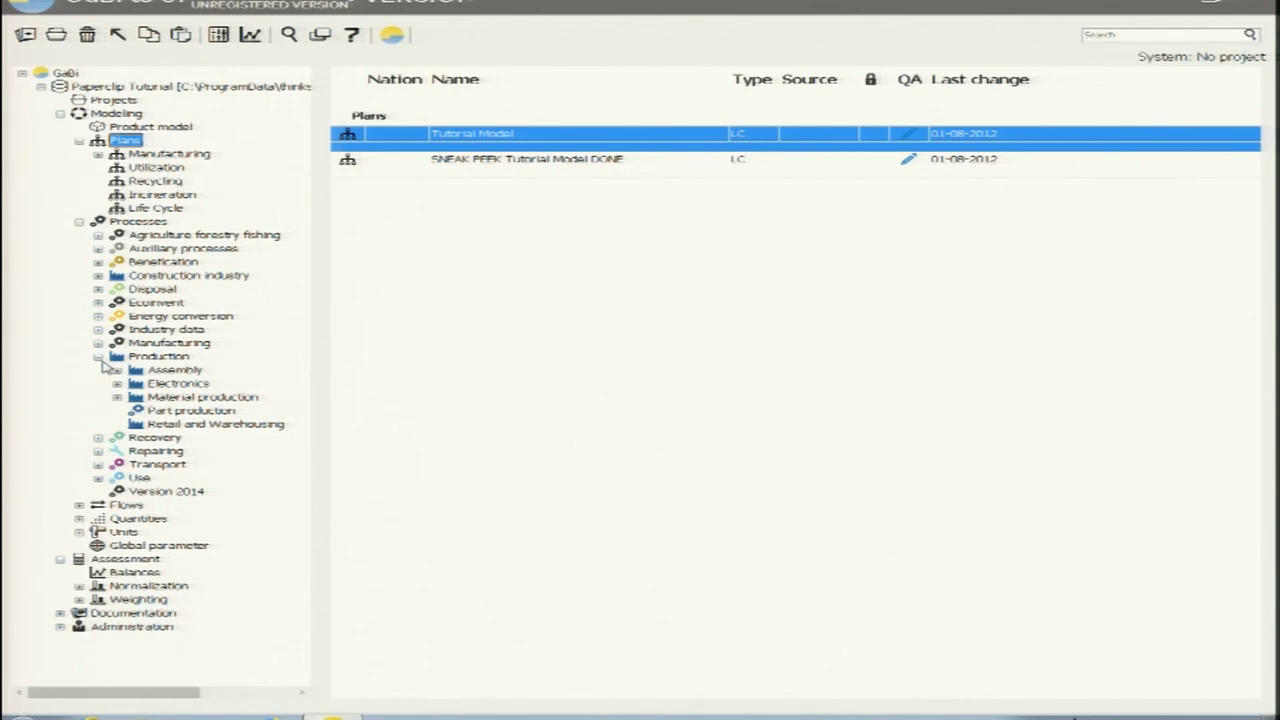
left_click(118, 385)
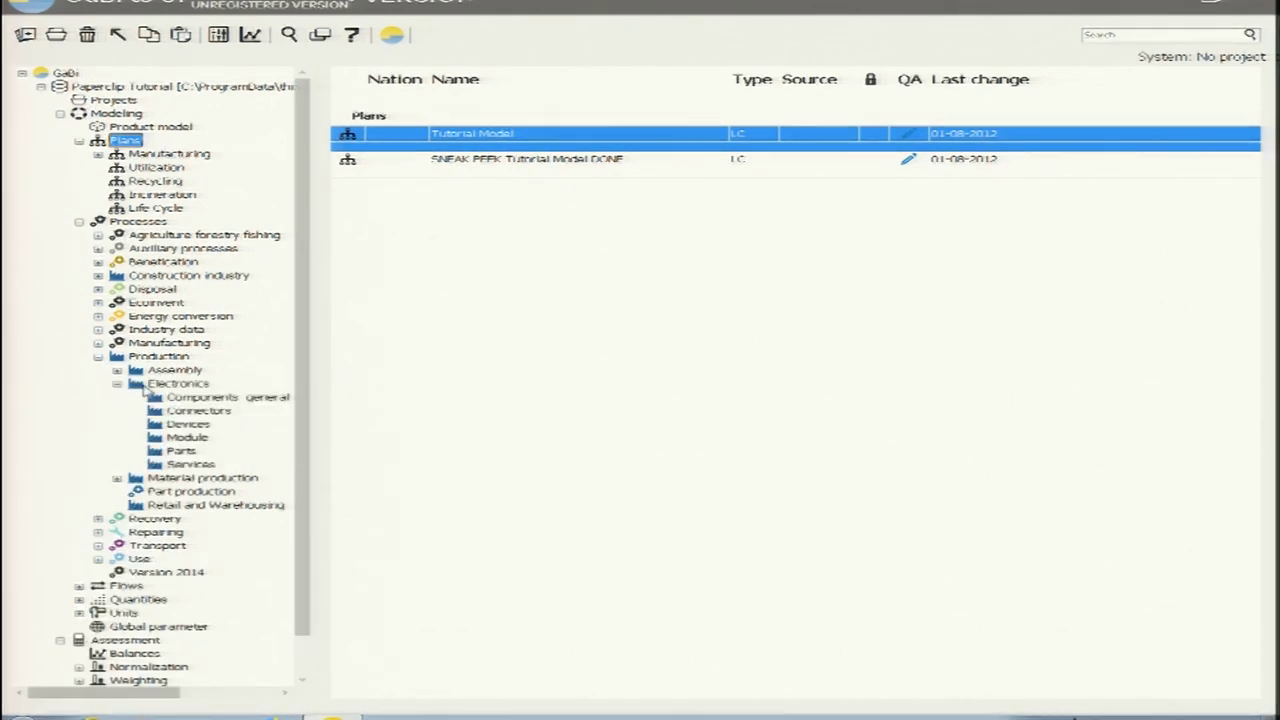
left_click(118, 385)
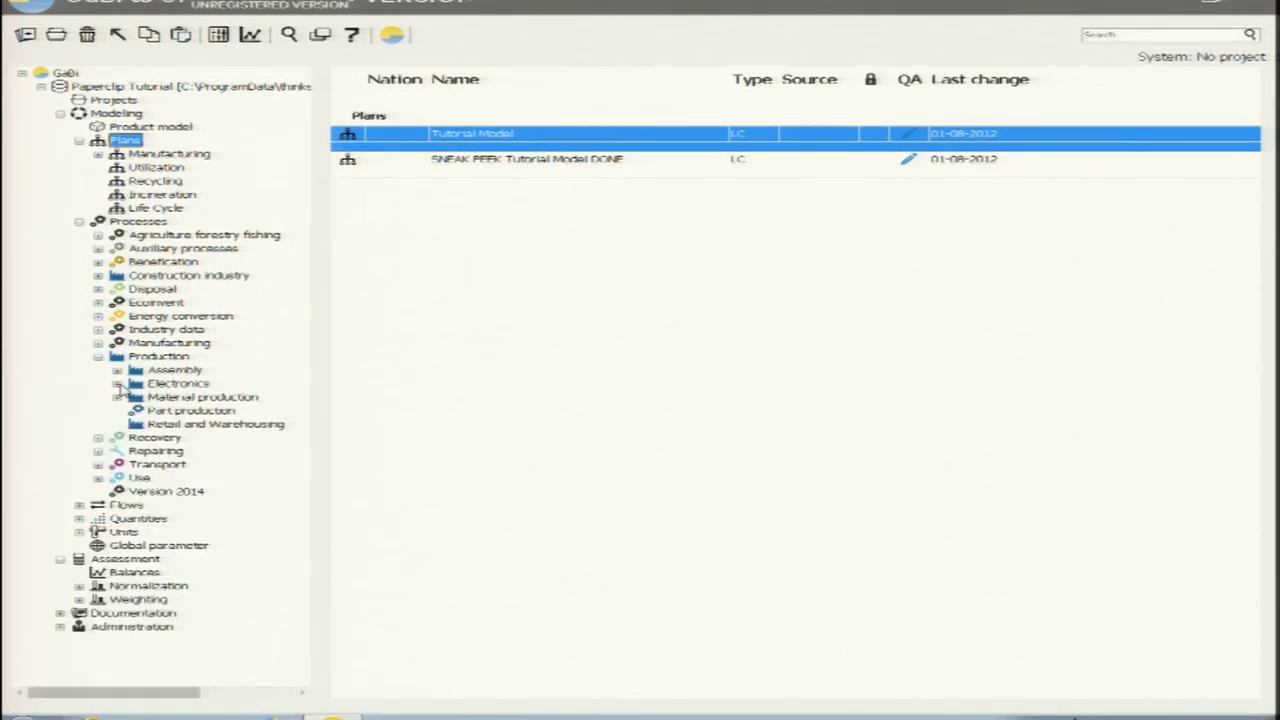
left_click(117, 397)
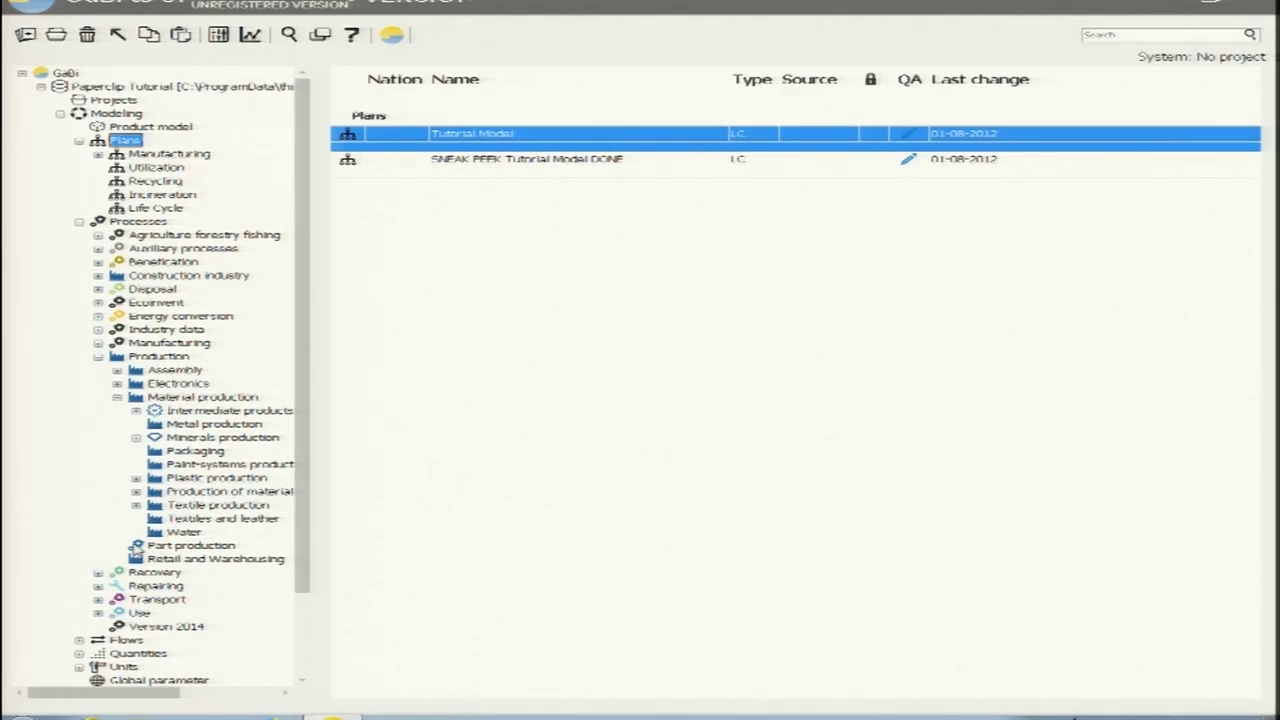
left_click(117, 397)
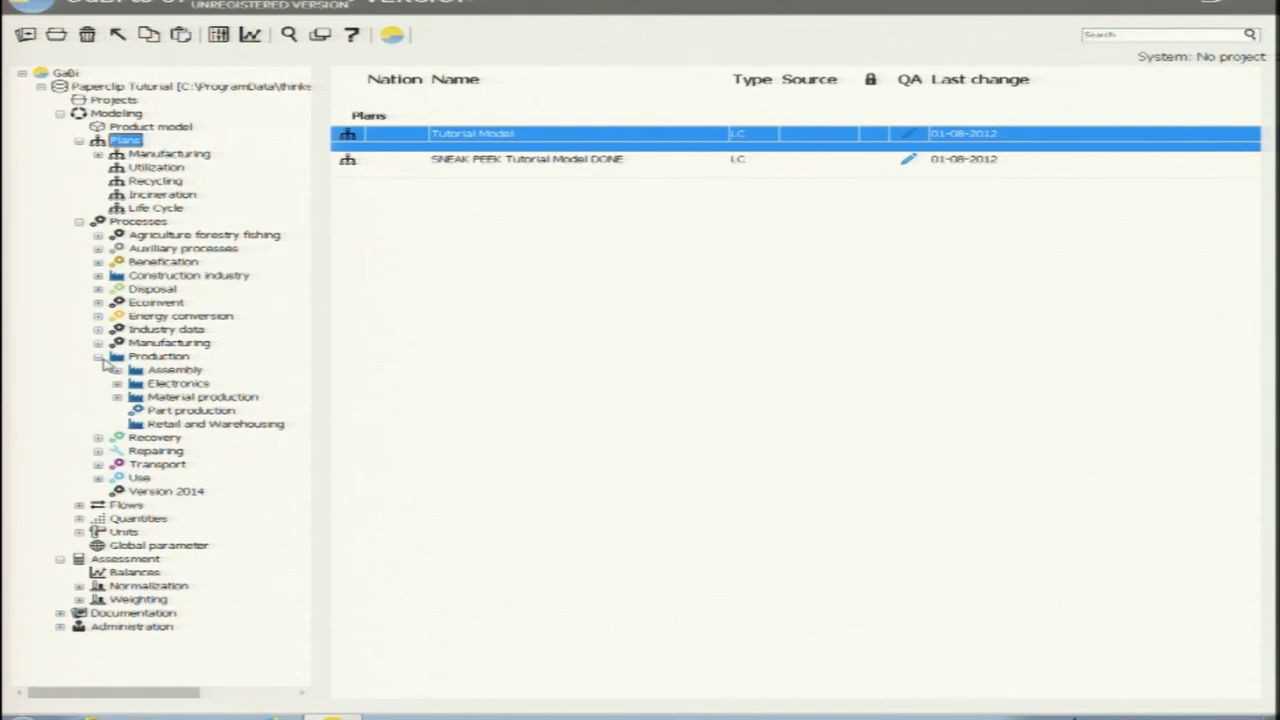
left_click(99, 357)
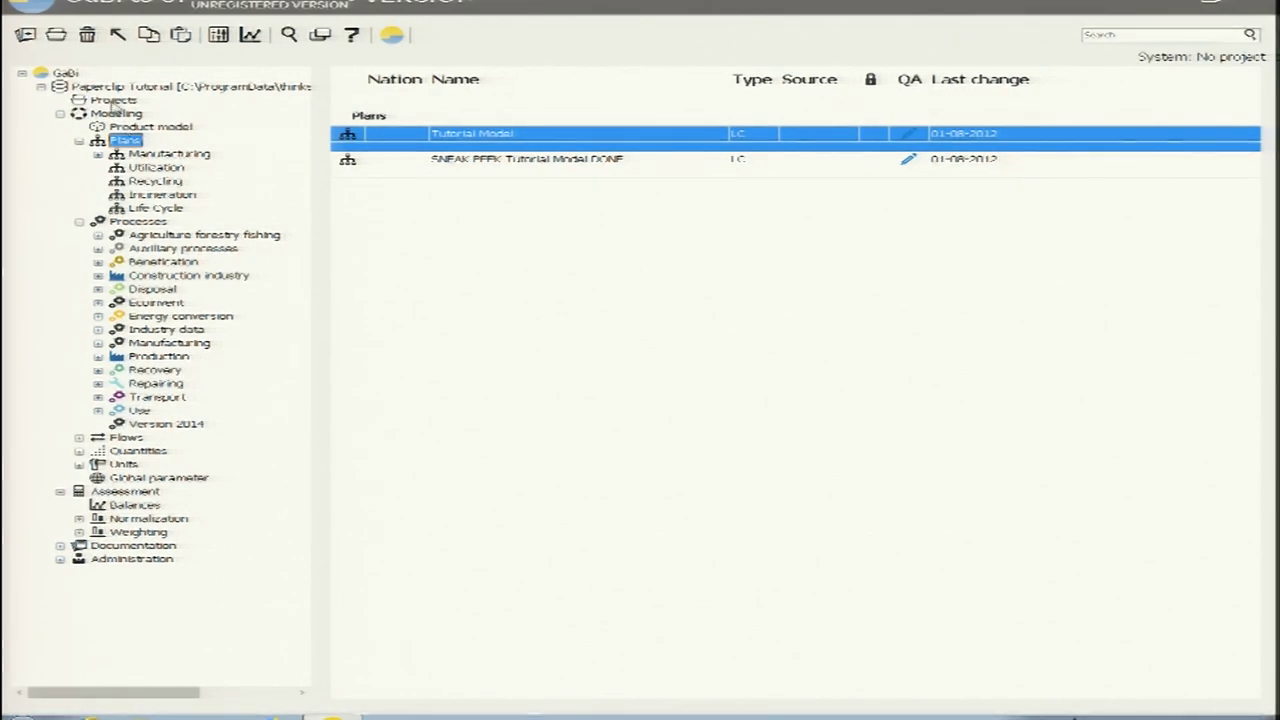
- Create a new project in the Projects folder and name it "NPTEL AGMS paper clip demo"
left_click(97, 101)
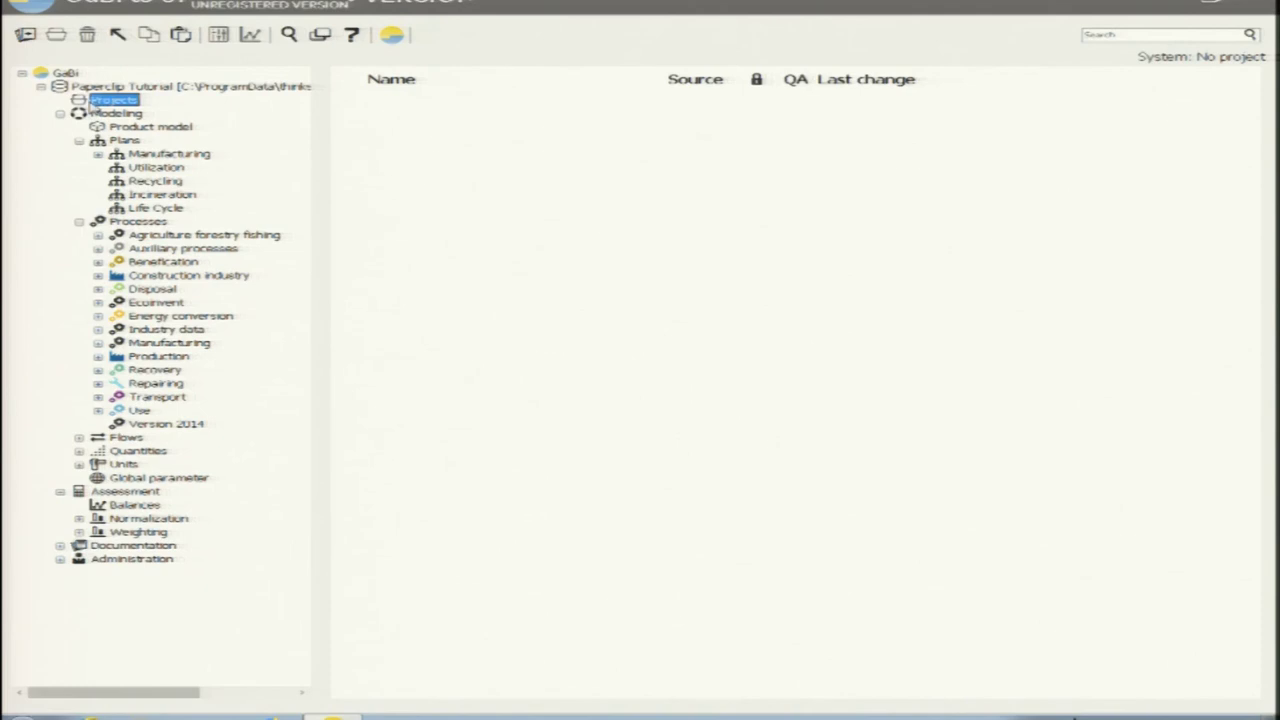
right_click(101, 103)
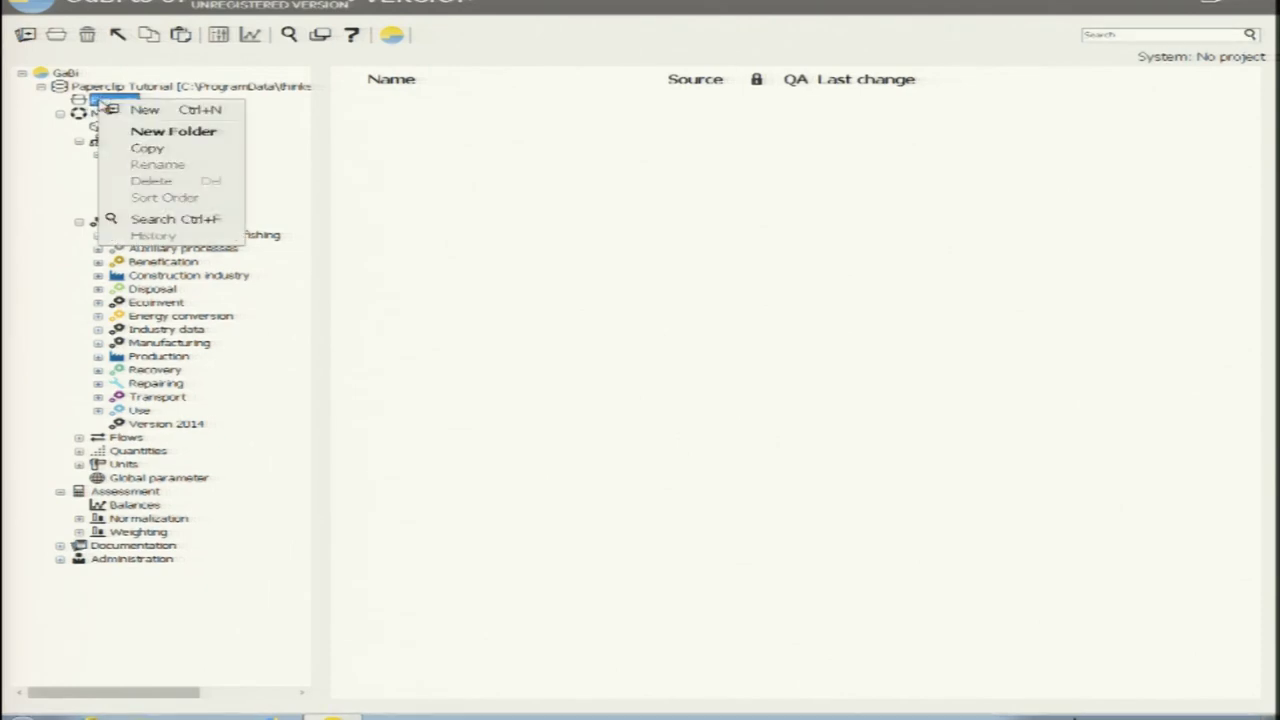
left_click(144, 112)
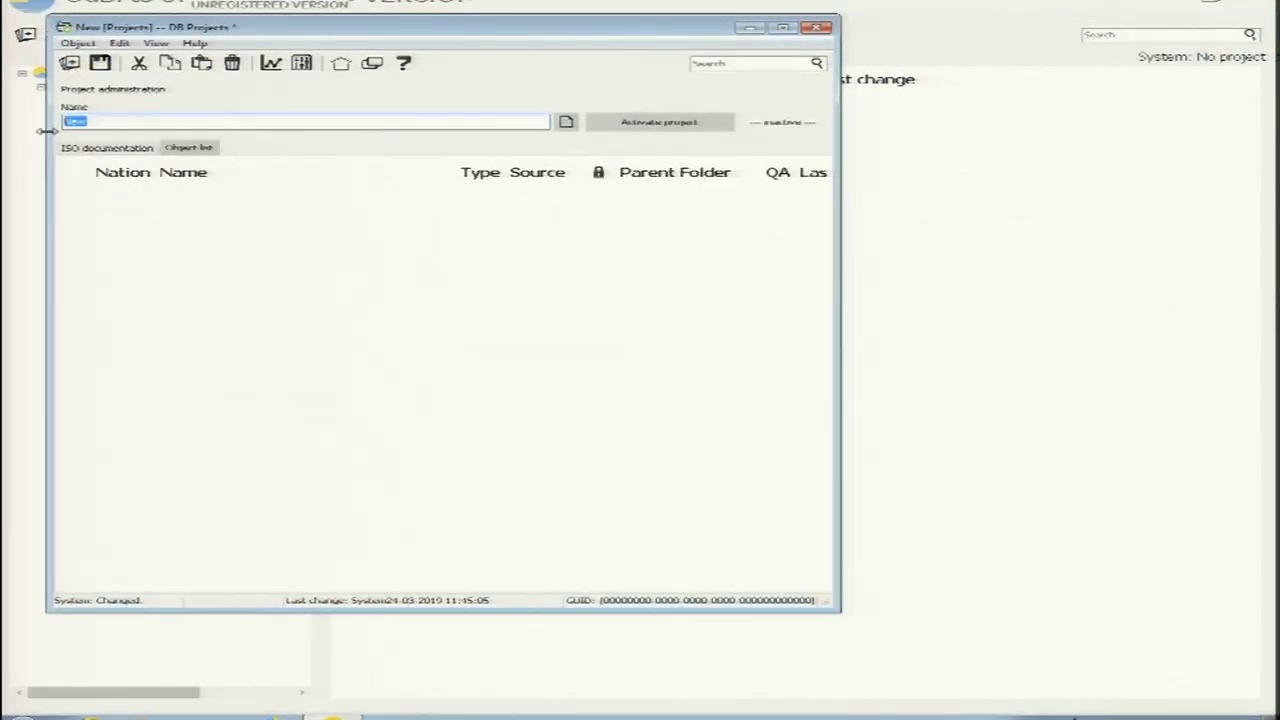
key("BackSpace")
type("NPTEL AGM")
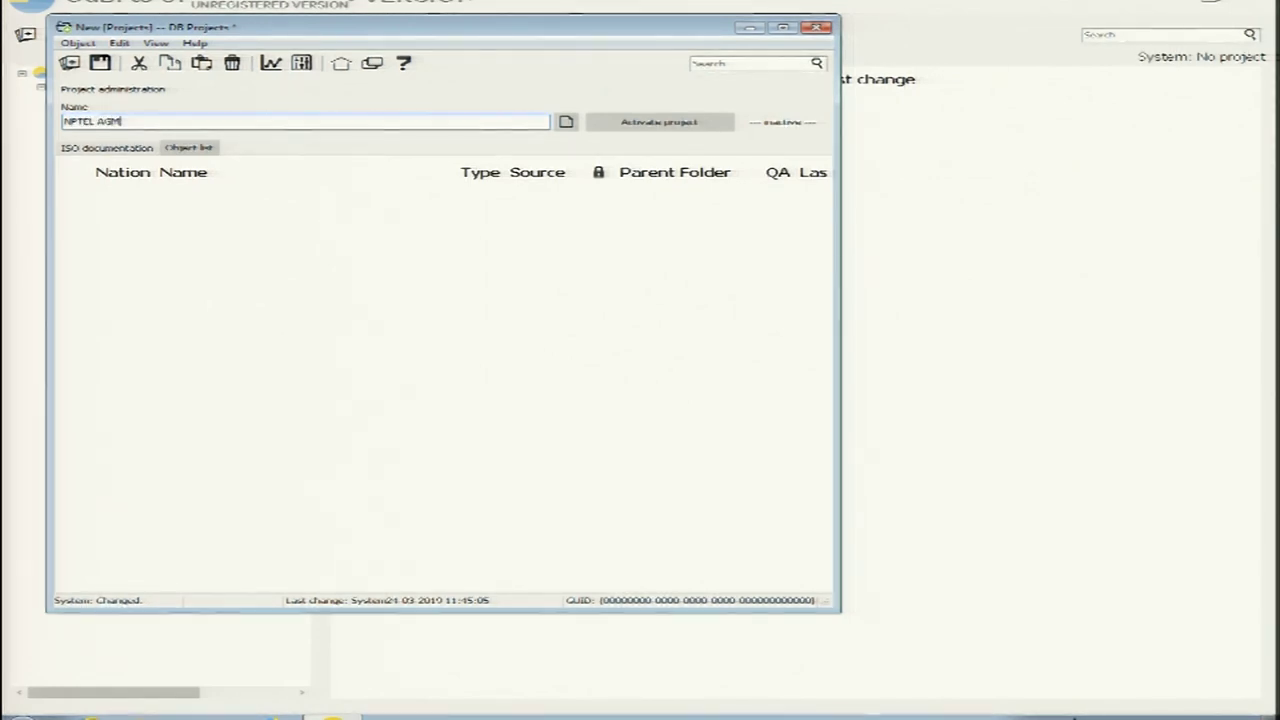
type("S paper cli")
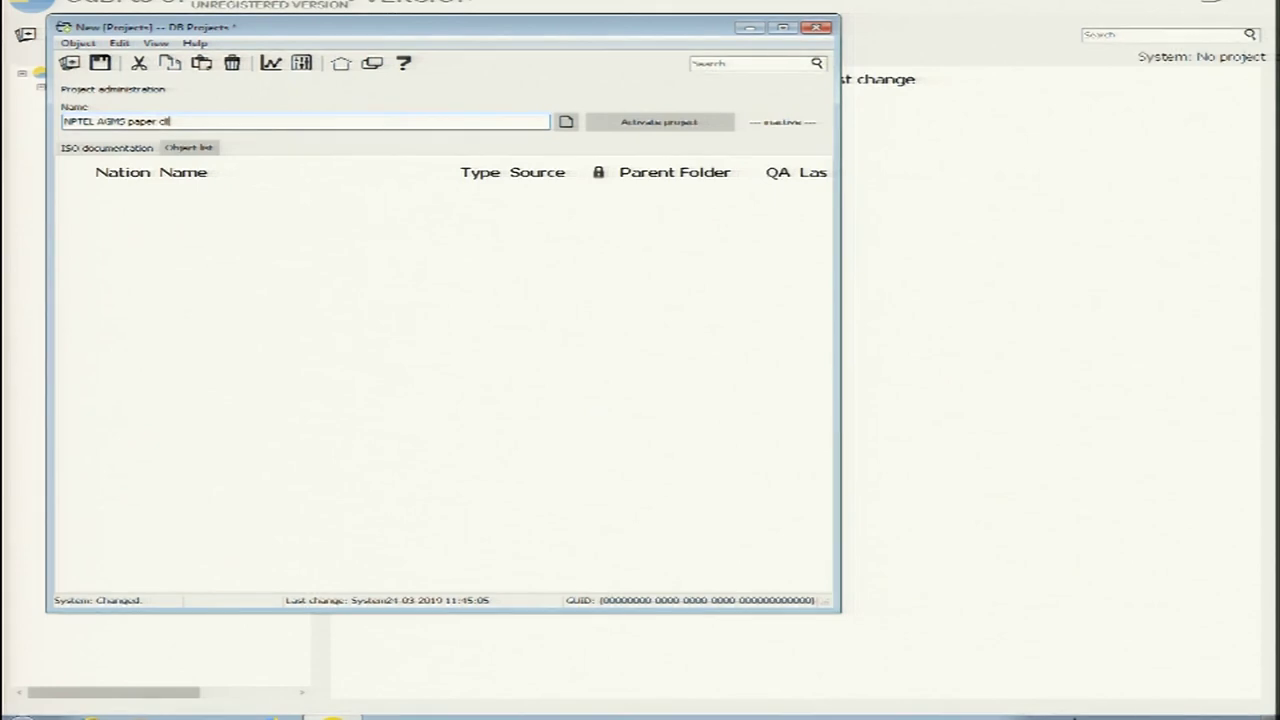
type("p:demo")
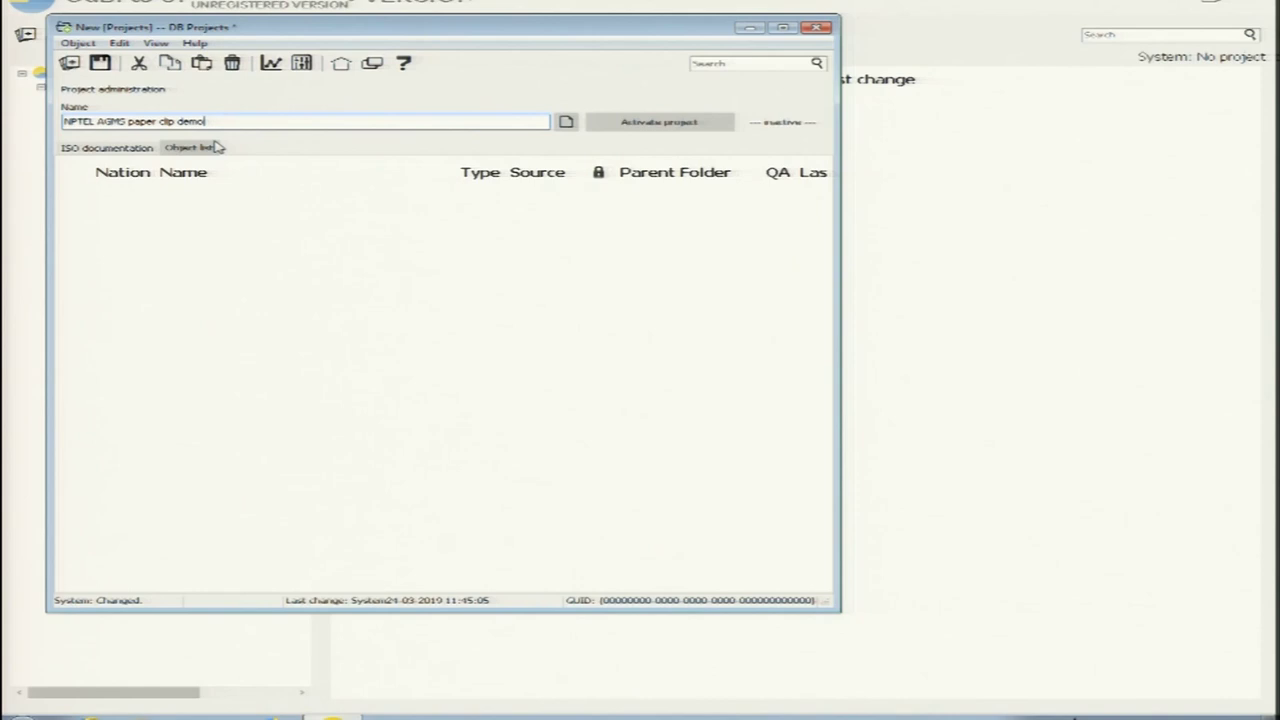
- Activate the "NPTEL AGMS paper clip demo" project and close its project window
left_click(640, 128)
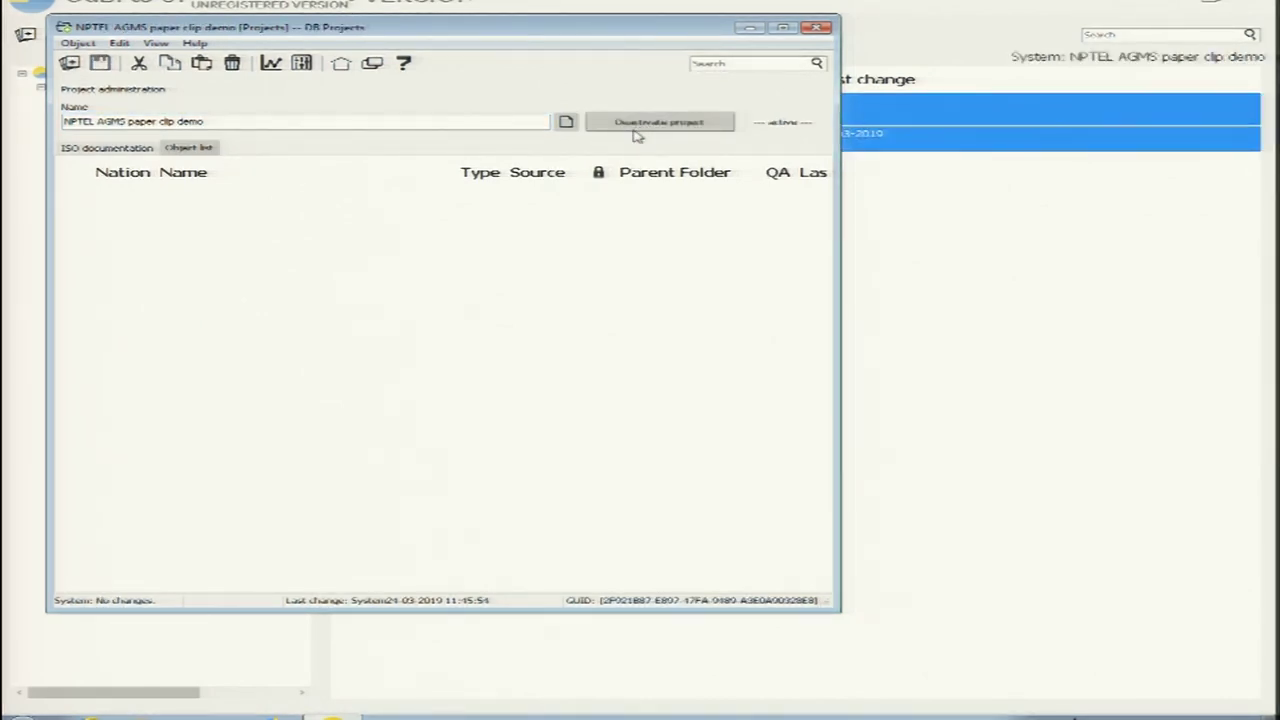
left_click(818, 28)
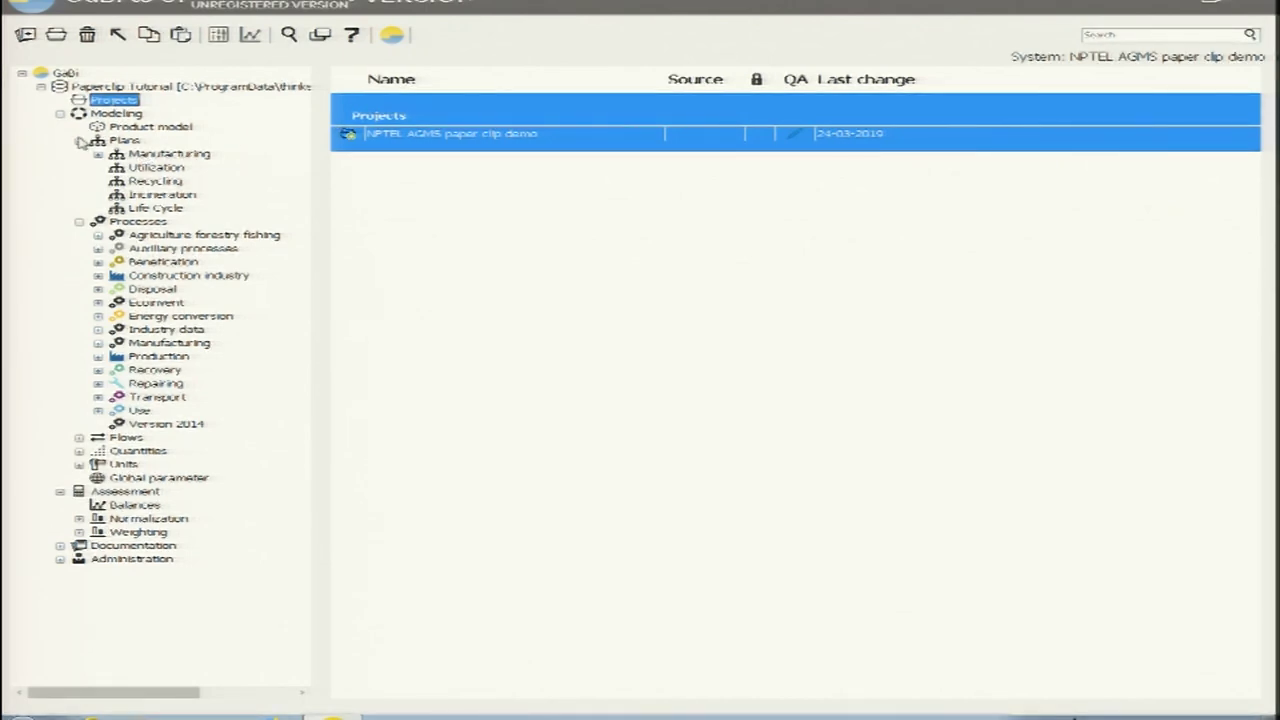
- Create a new plan in the Plans folder and look through its nation codes without choosing one
right_click(122, 143)
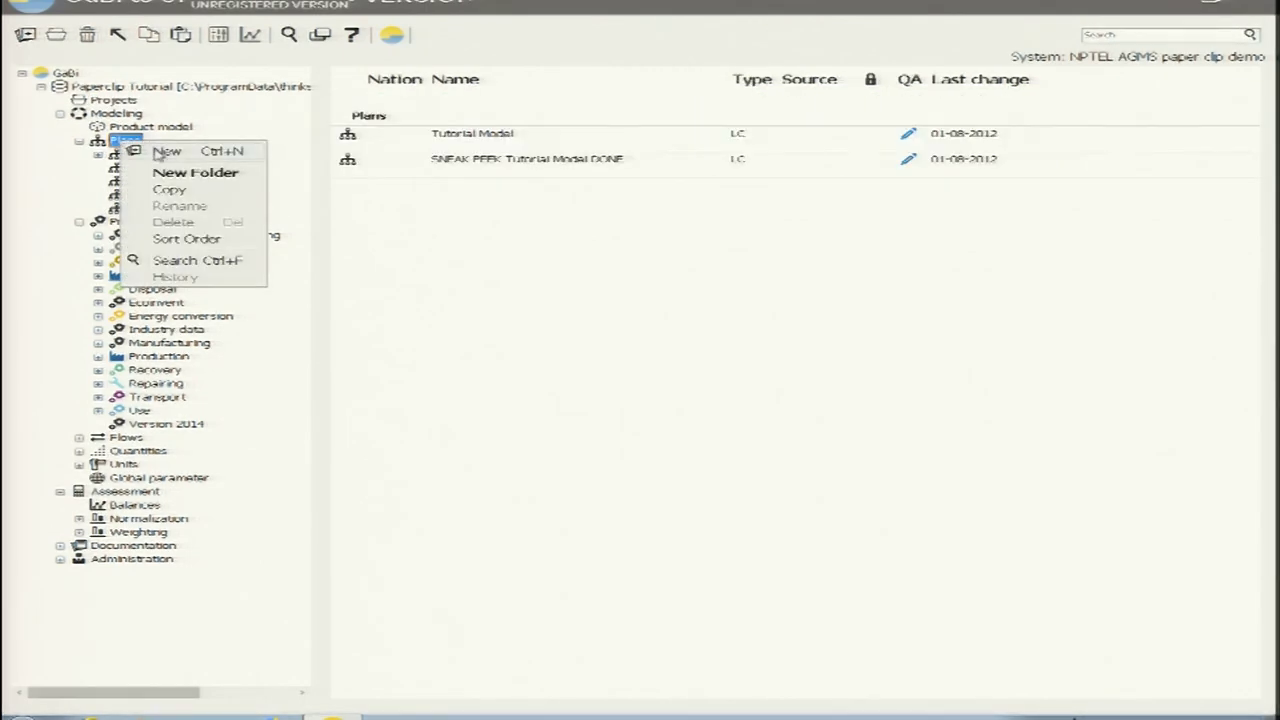
left_click(165, 151)
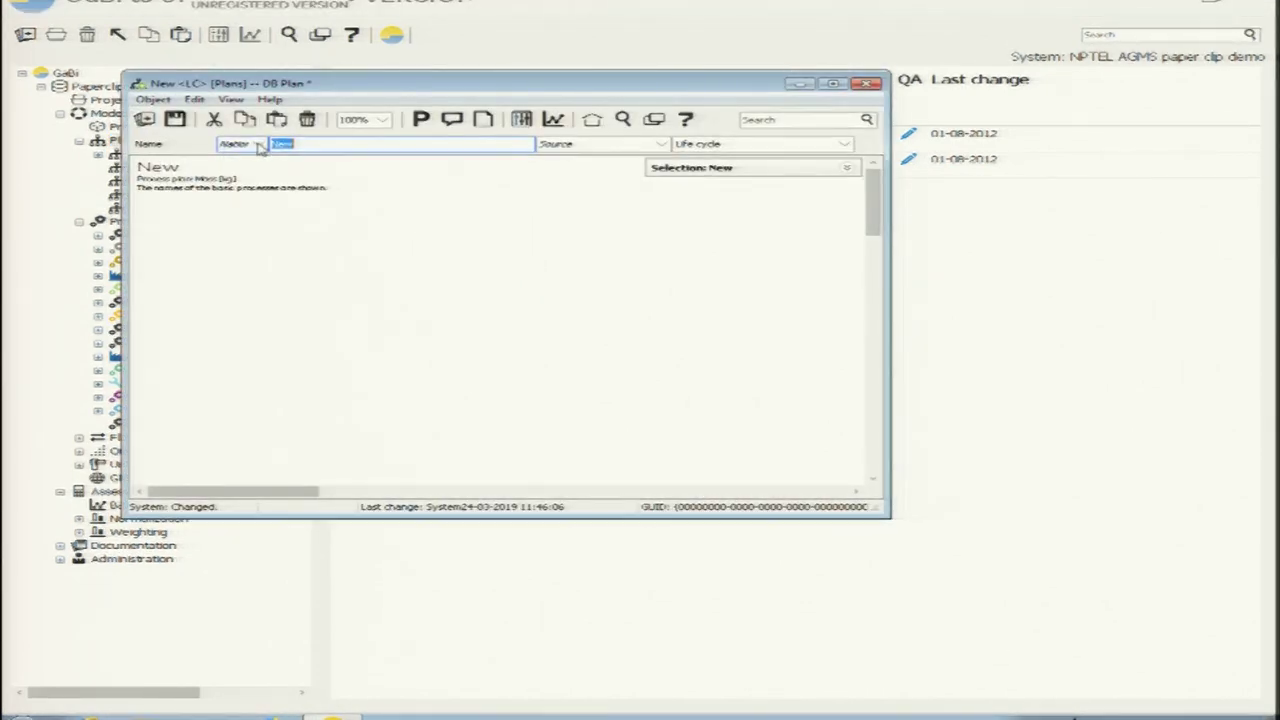
left_click(254, 146)
scroll(228, 210, "down", 2)
scroll(229, 212, "down", 2)
scroll(228, 212, "down", 3)
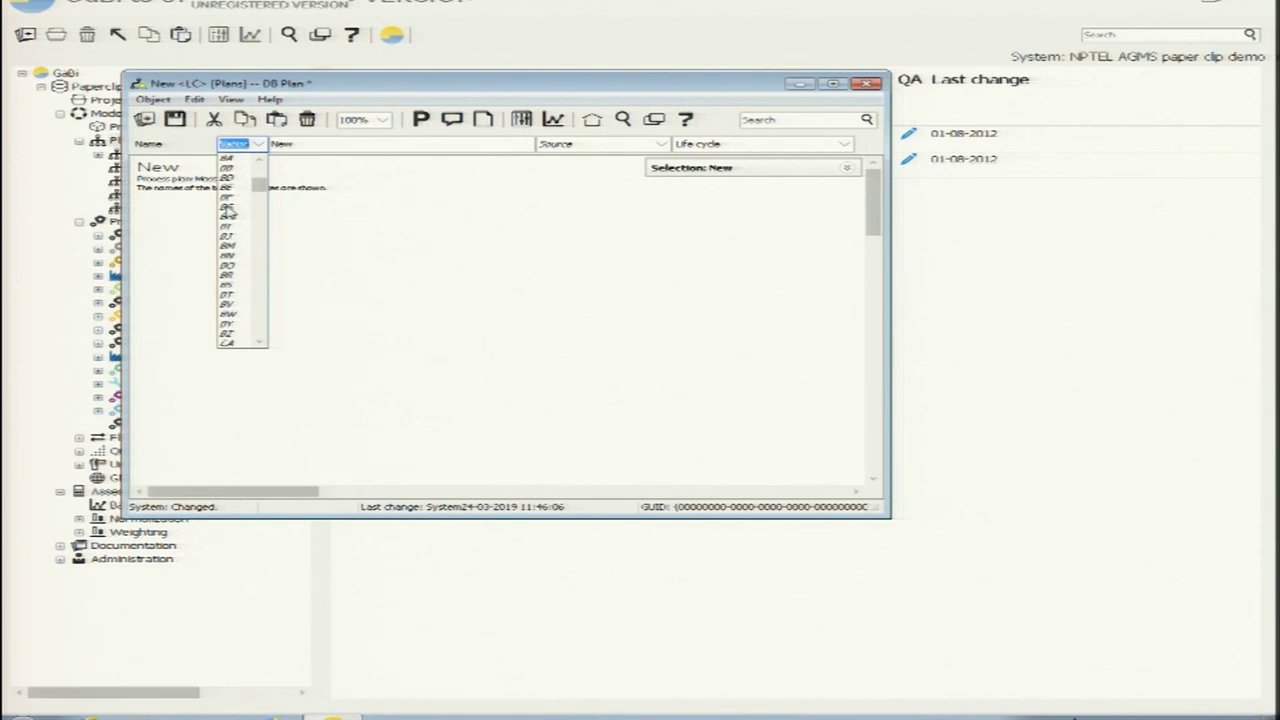
scroll(228, 212, "down", 3)
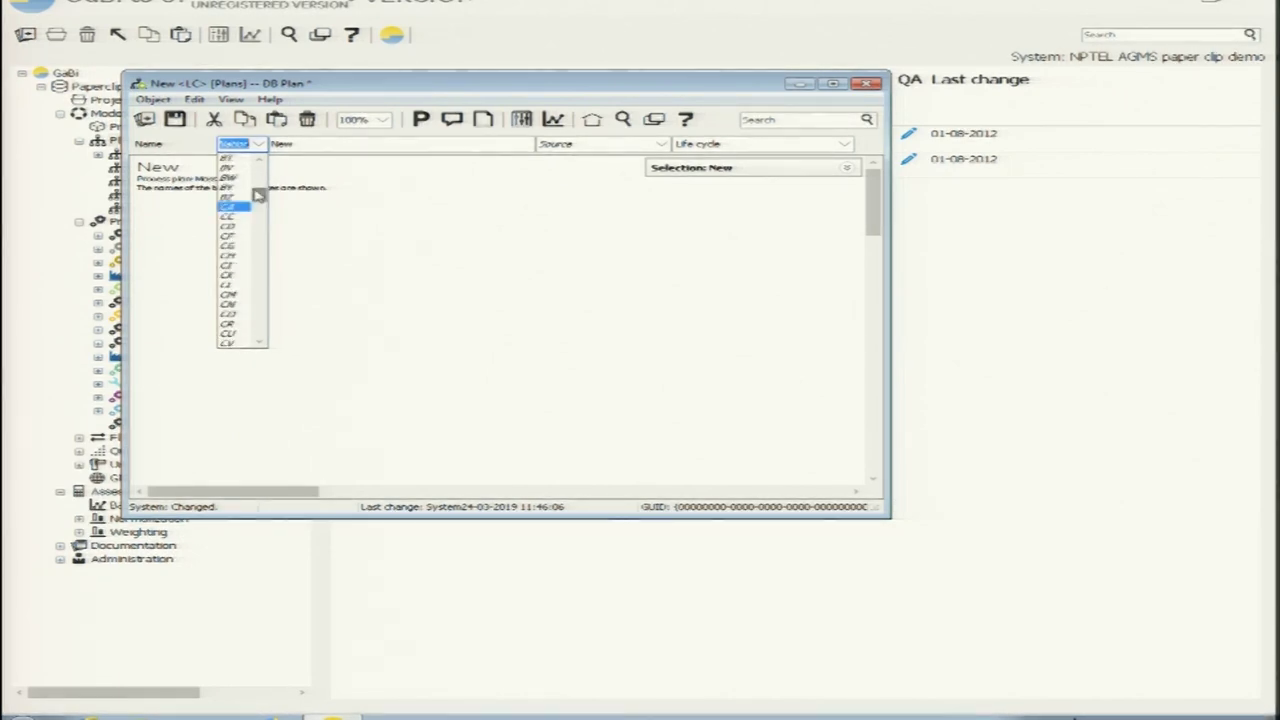
left_click_drag(258, 194, 258, 170)
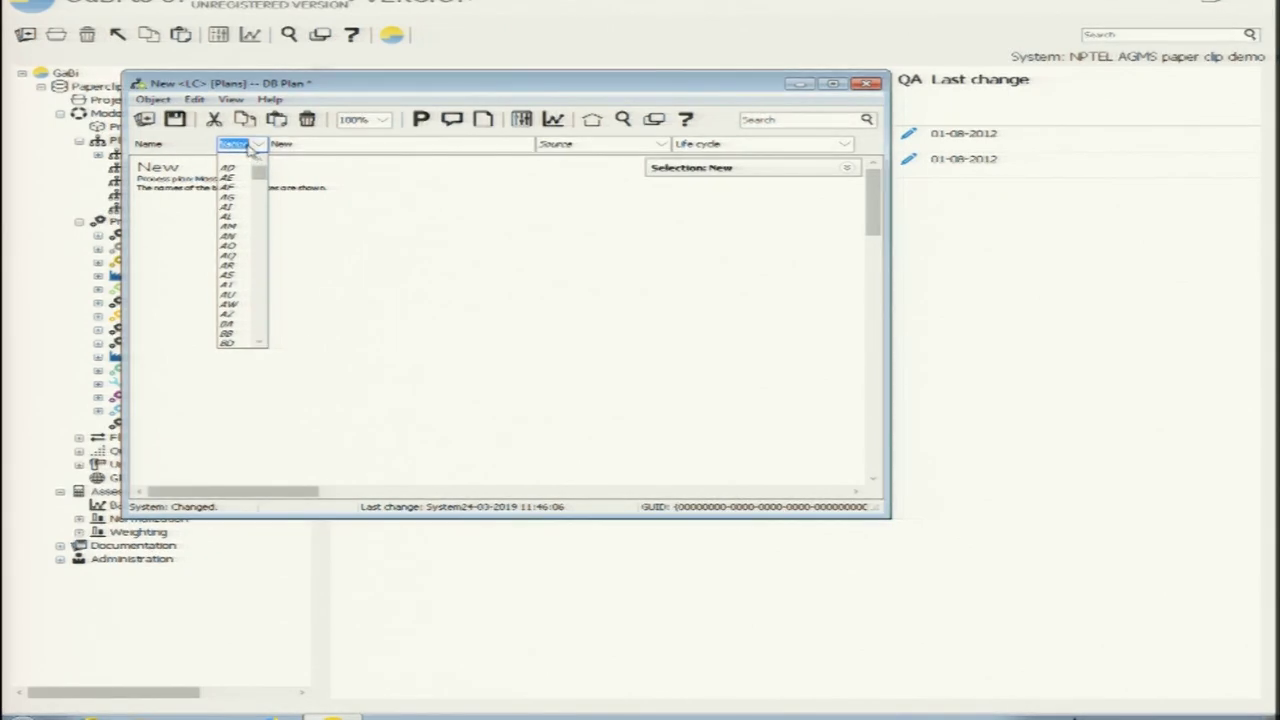
left_click(249, 146)
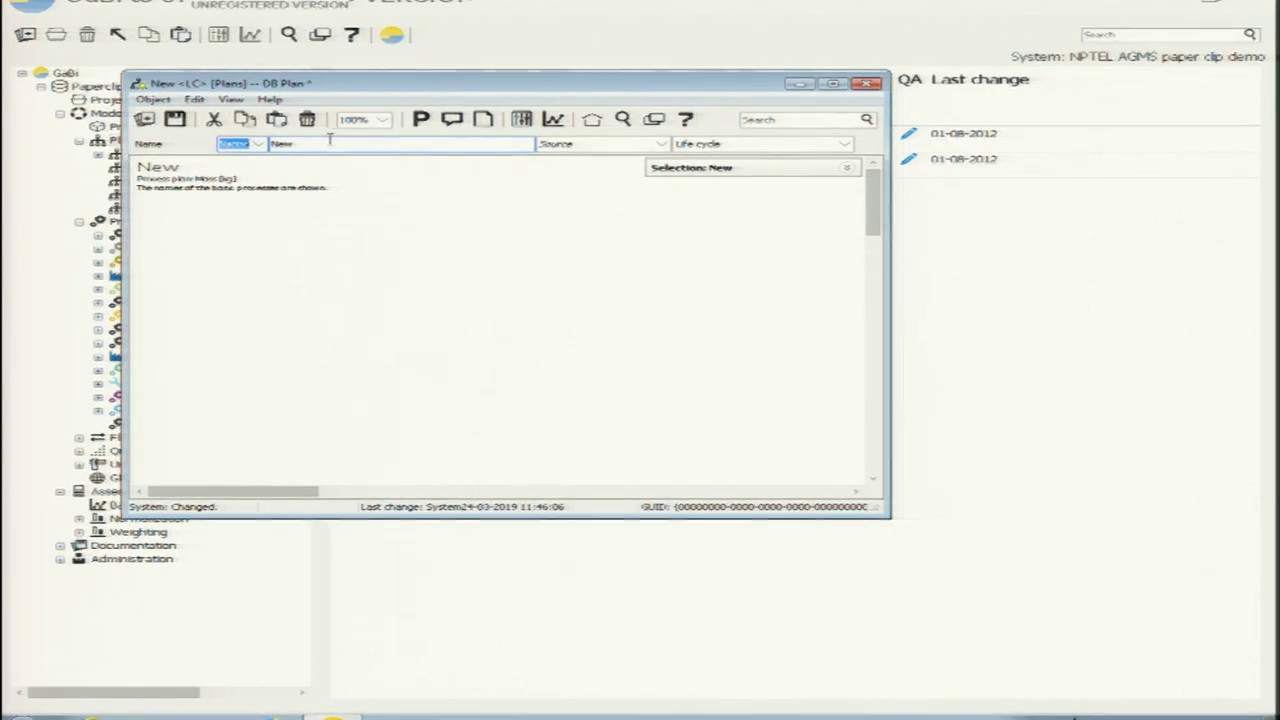
- Keep the new plan's type as Life cycle, name it "Life Cycle paper clip" and save it
left_click(843, 145)
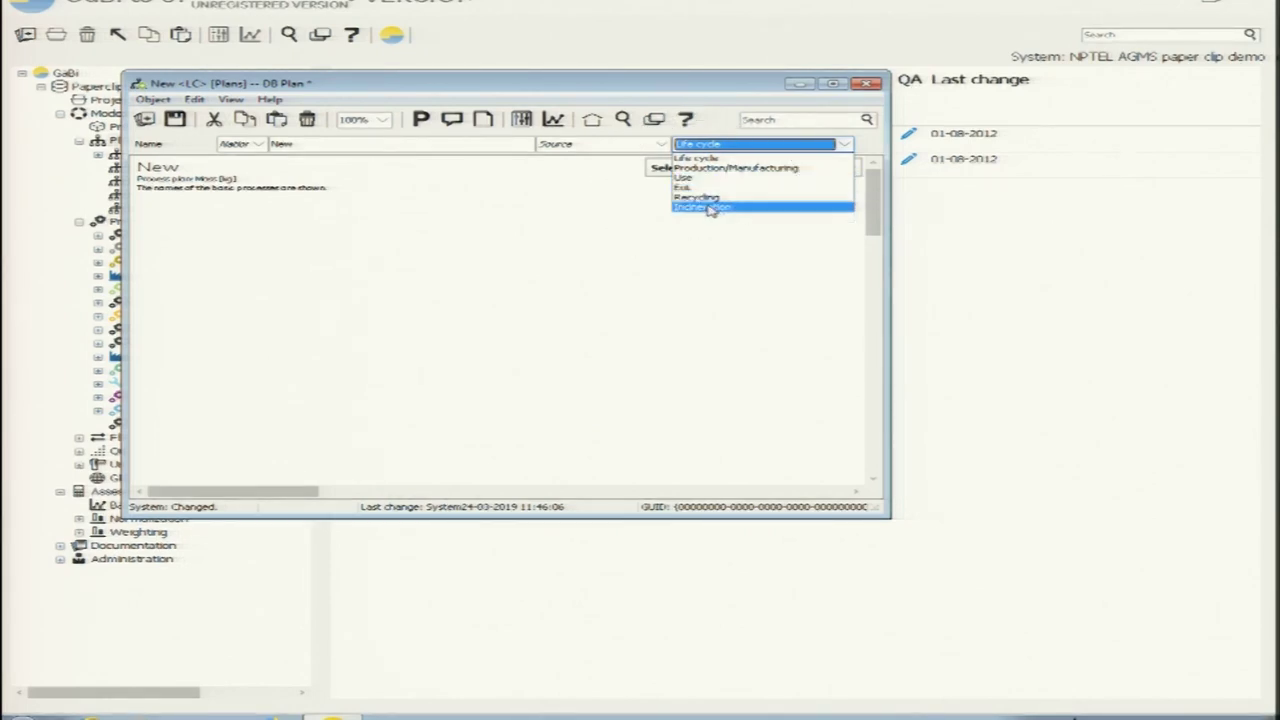
left_click(722, 152)
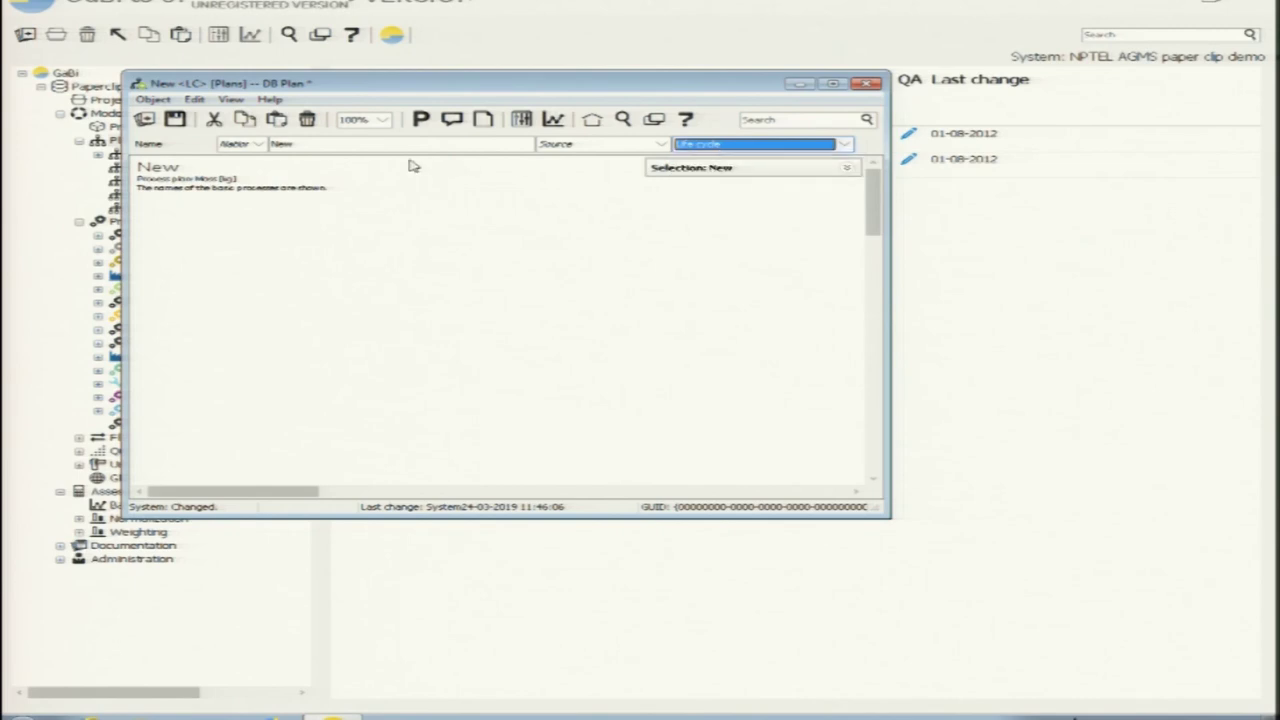
left_click(327, 143)
left_click_drag(327, 143, 268, 143)
type("Life Cycle")
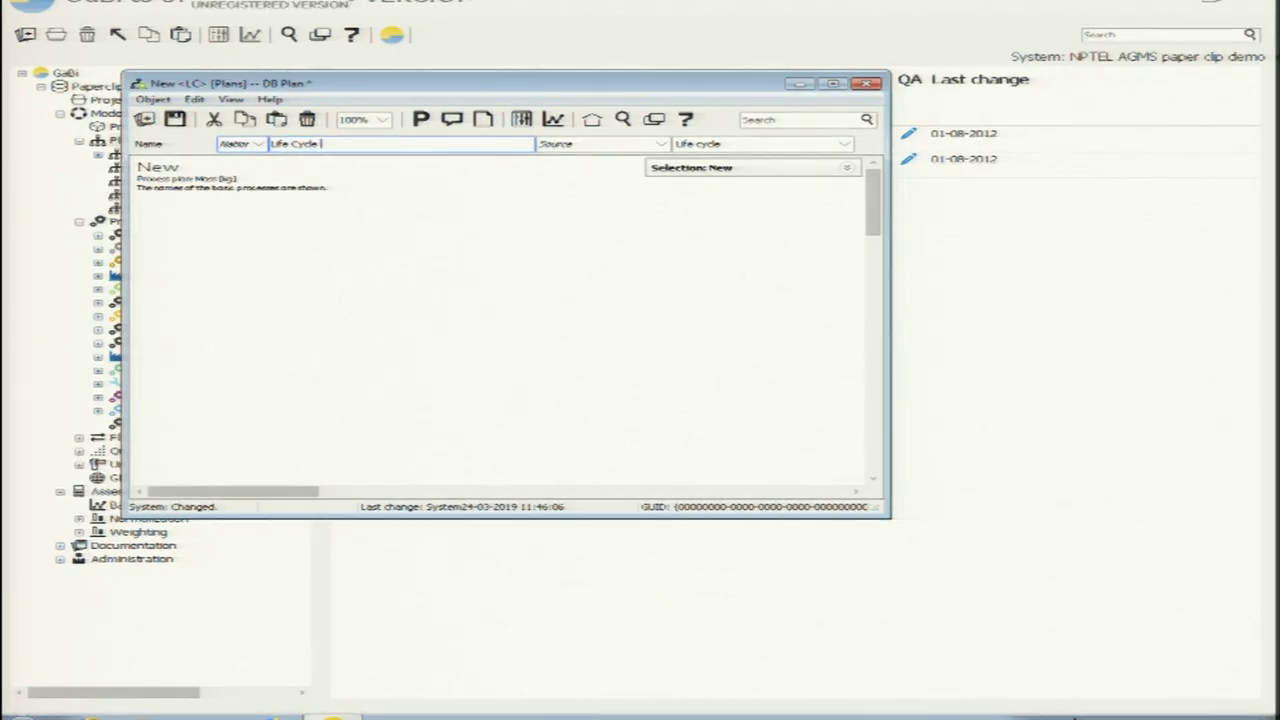
type(" paper clip")
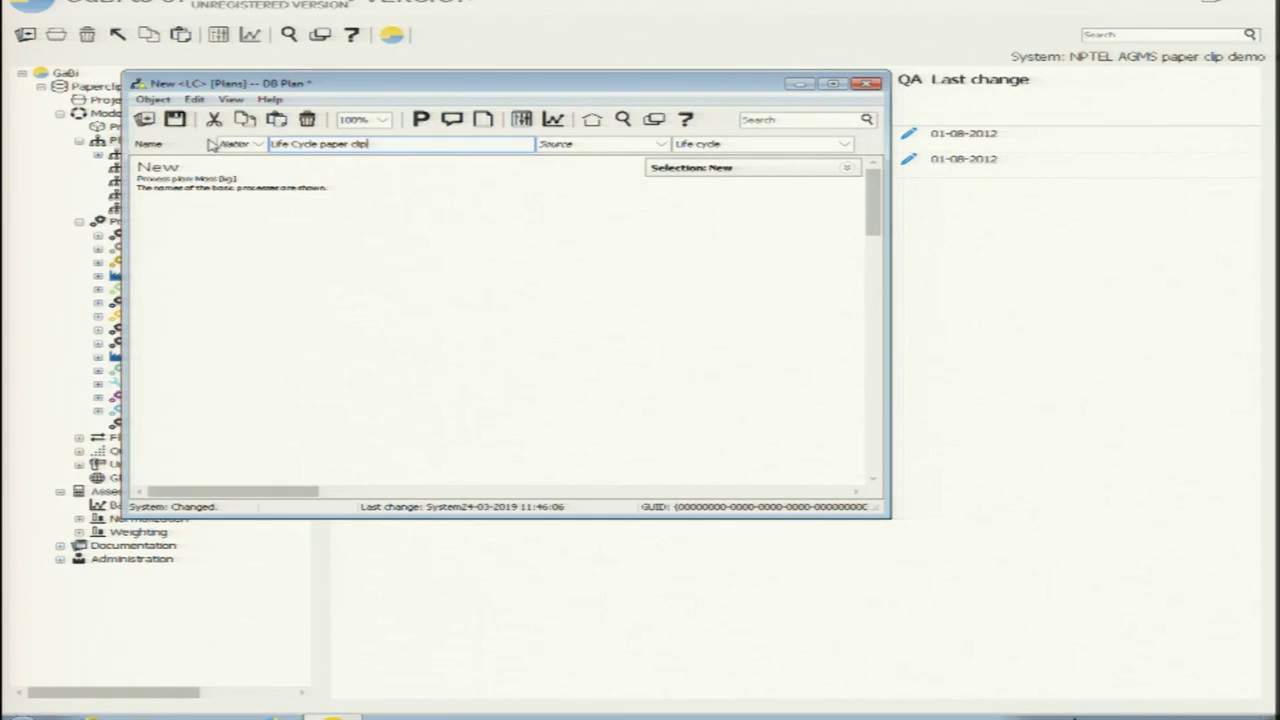
left_click(176, 119)
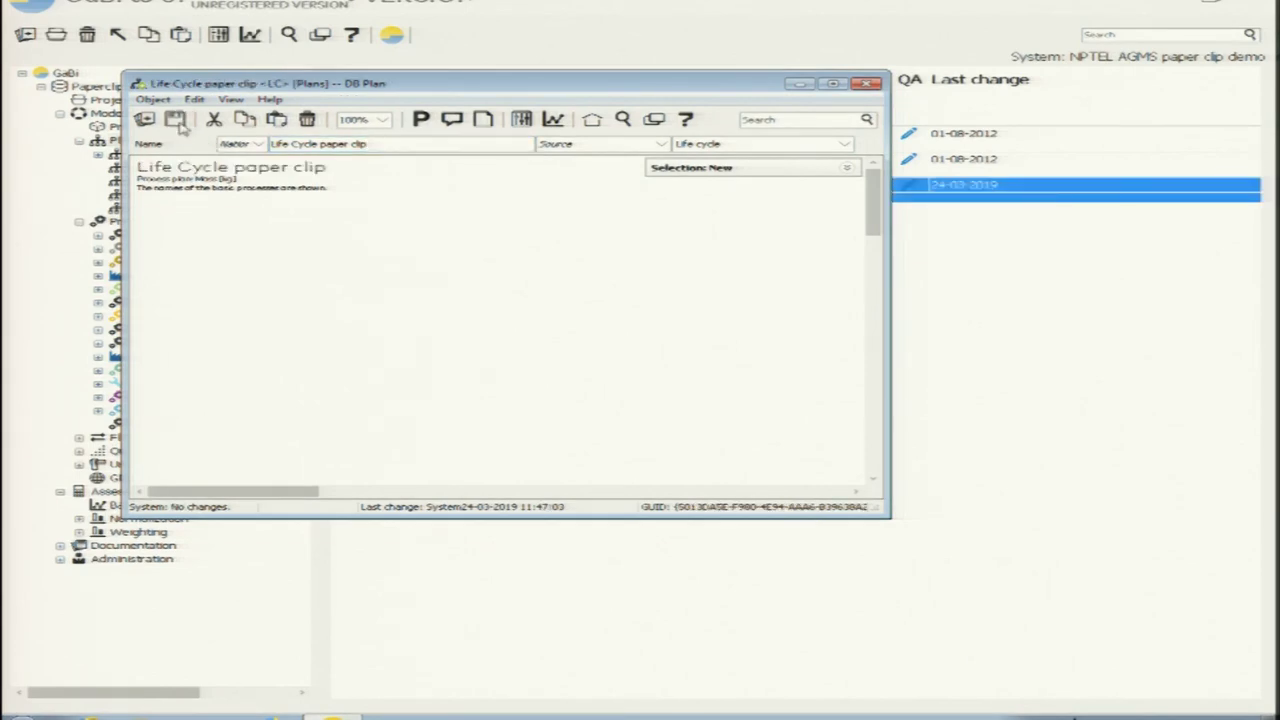
- Restore the main database window to a smaller, narrower size and arrange it beside the Life Cycle paper clip plan window
left_click_drag(548, 87, 771, 105)
left_click(657, 268)
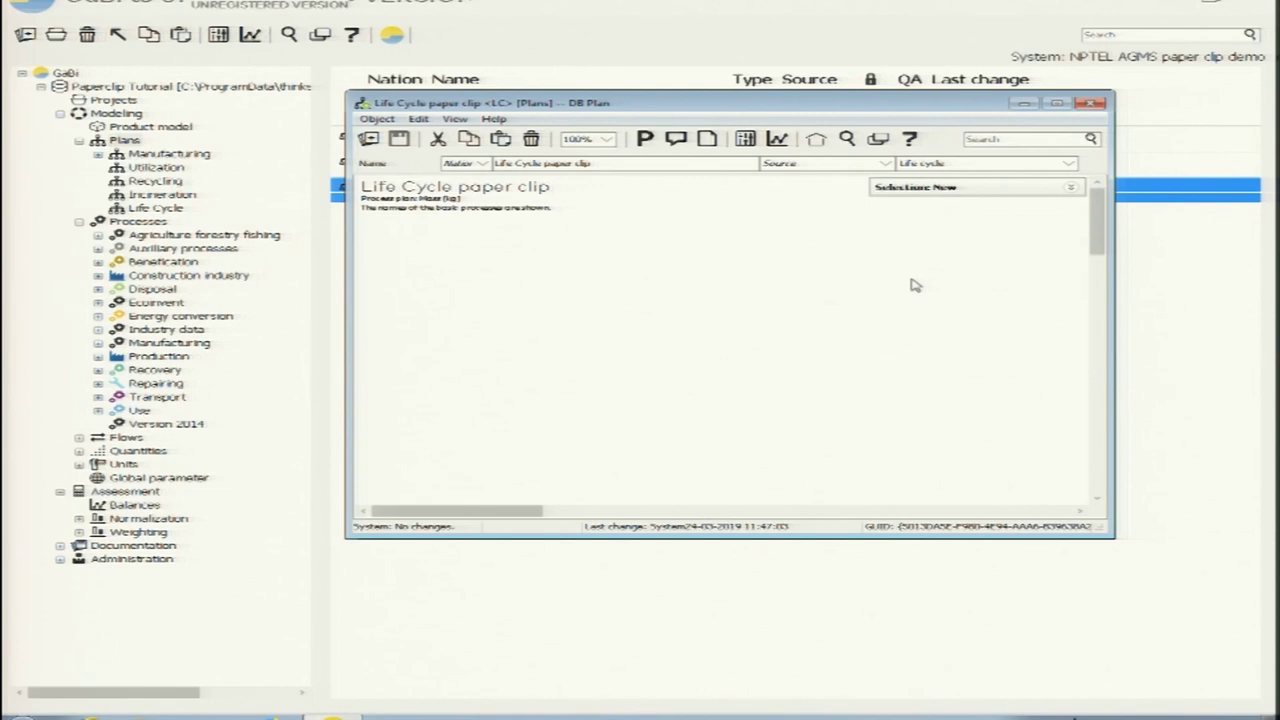
left_click(851, 290)
left_click(1213, 5)
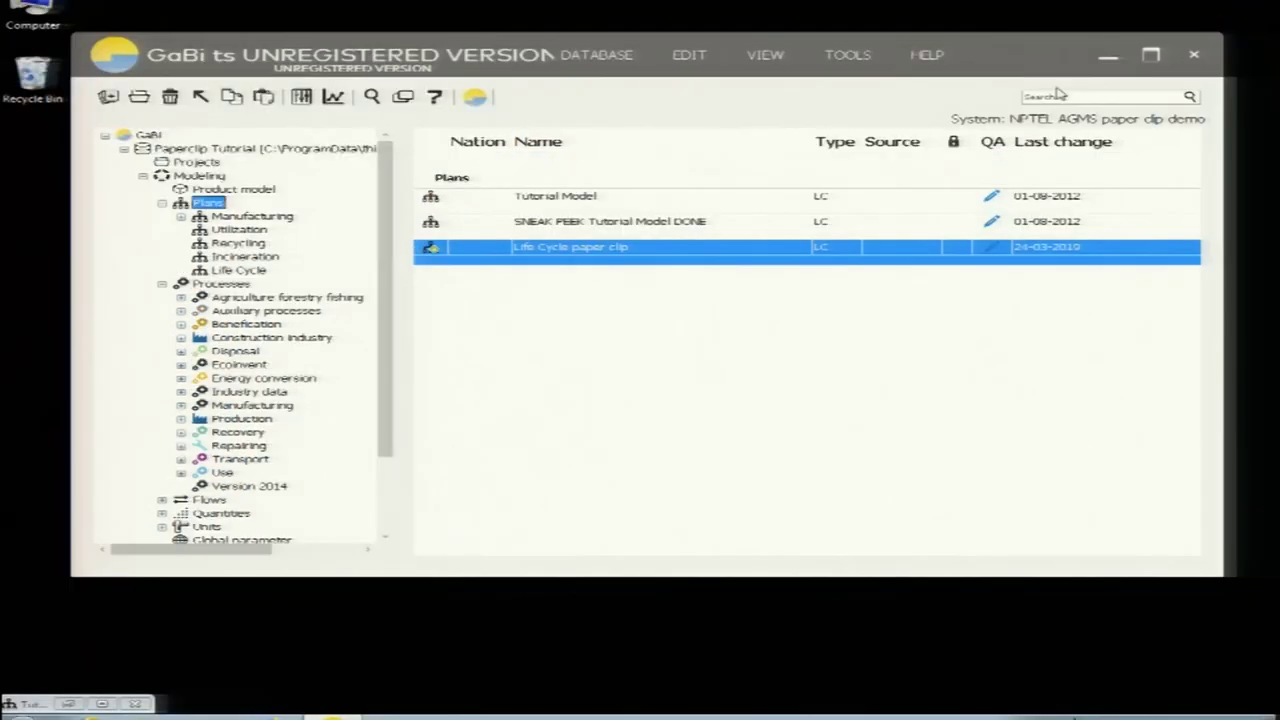
left_click_drag(1222, 130, 838, 128)
left_click(884, 118)
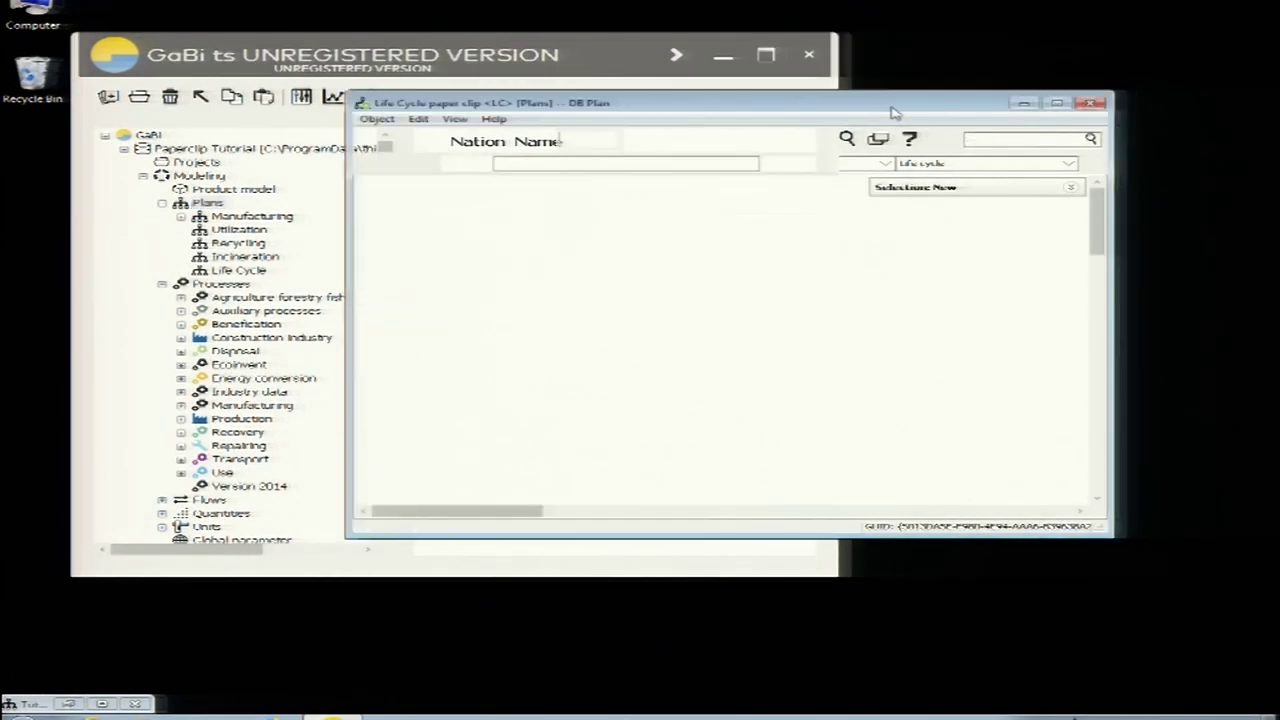
left_click_drag(578, 52, 508, 27)
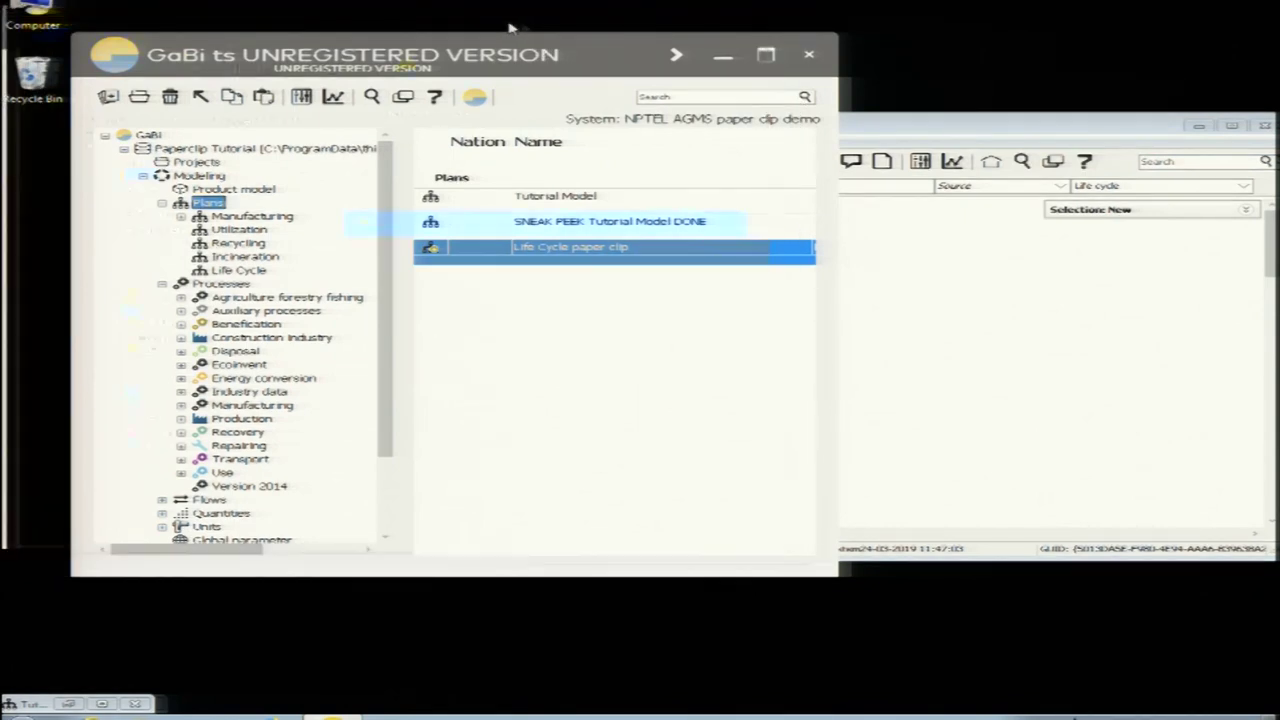
left_click(845, 255)
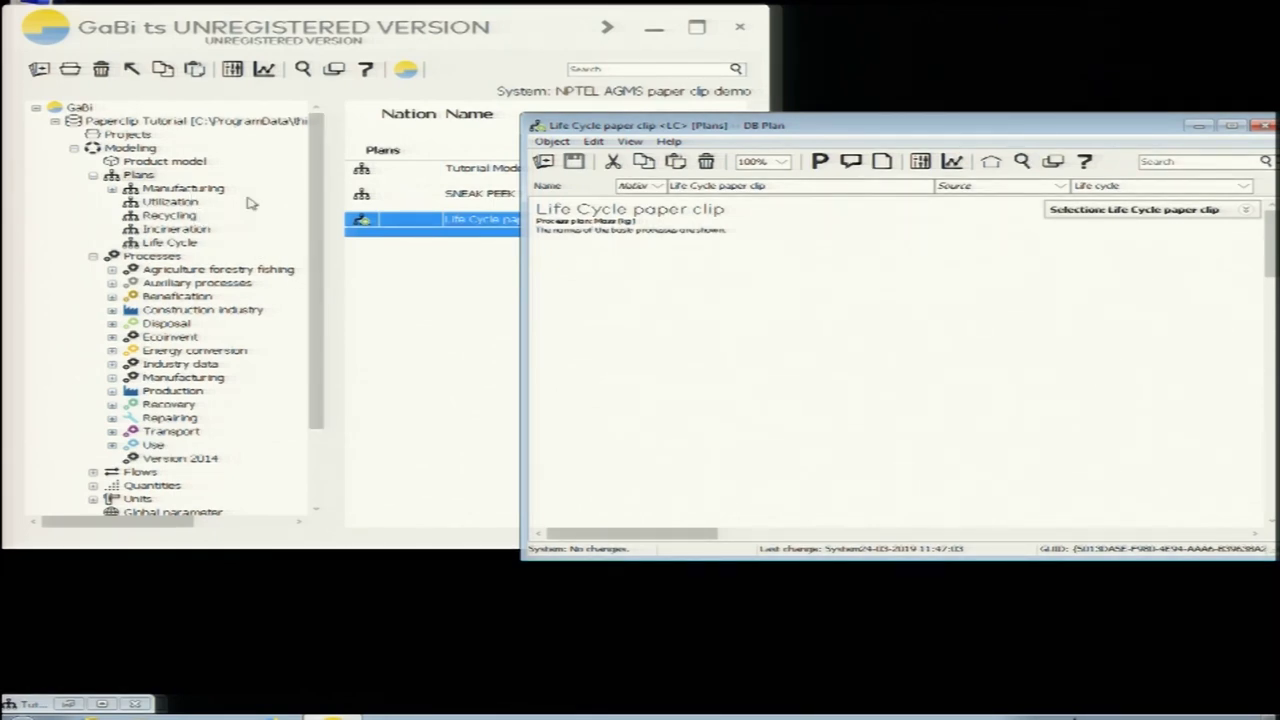
- Collapse the Plans and Processes branches in the object hierarchy, keeping Modeling expanded
right_click(970, 316)
left_click(836, 358)
left_click(93, 175)
left_click(93, 188)
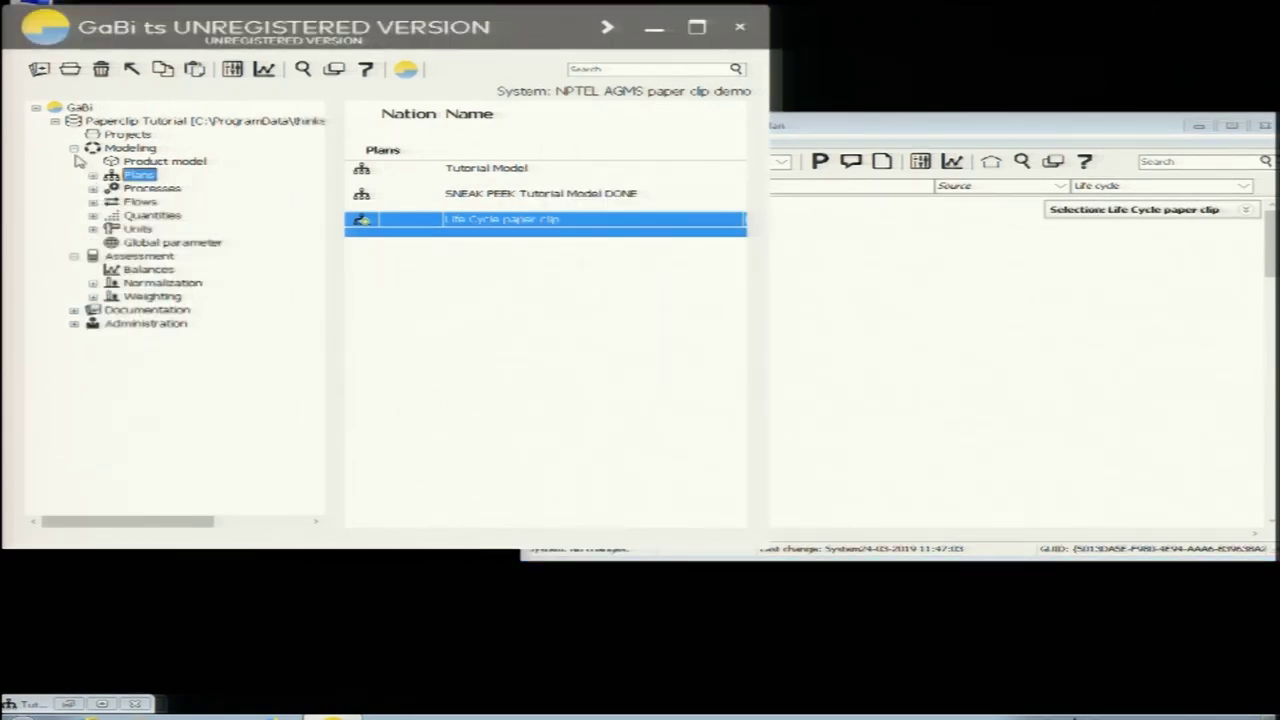
left_click(73, 148)
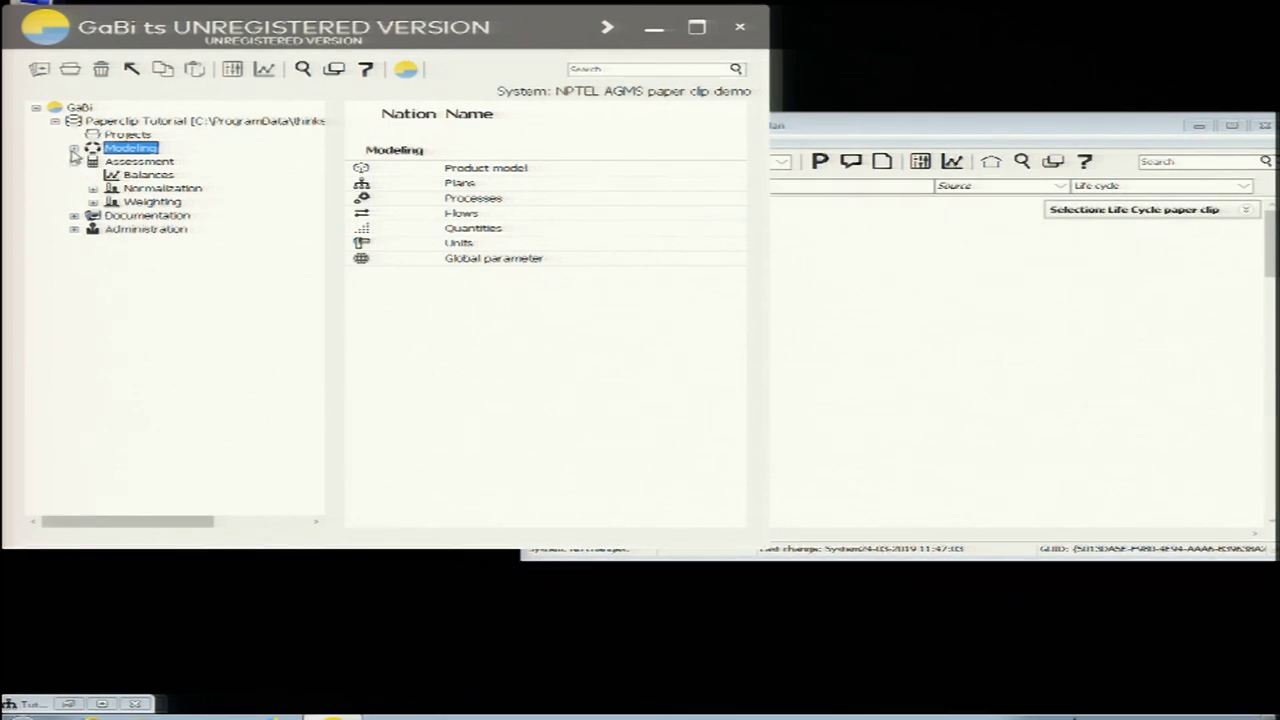
left_click(73, 149)
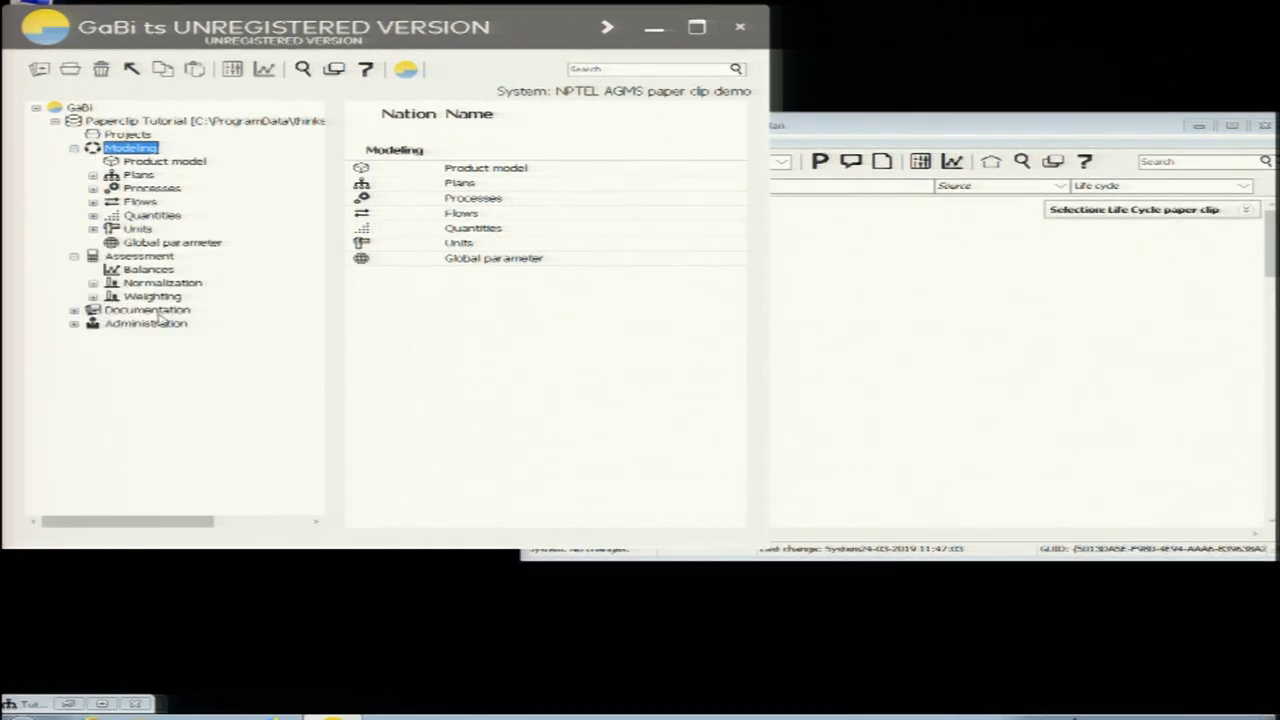
- Open the object search from the Life Cycle paper clip plan and restrict the object type to Process
left_click(868, 316)
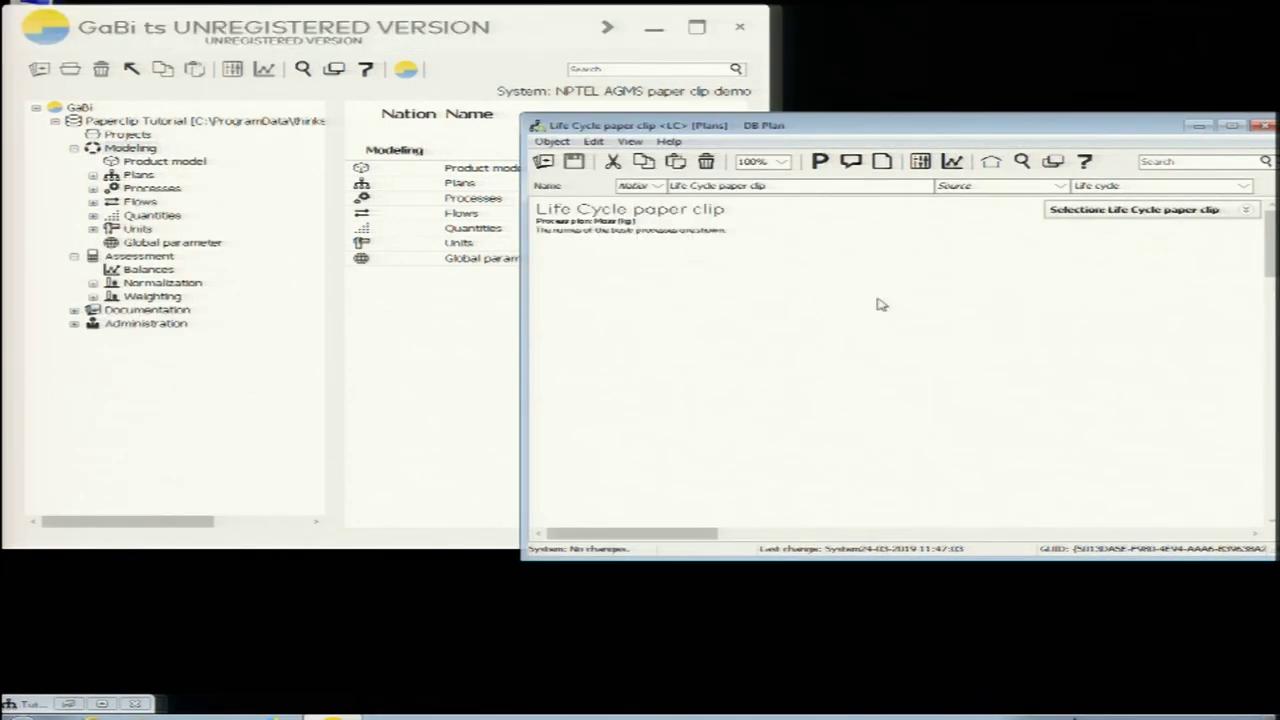
left_click(1022, 162)
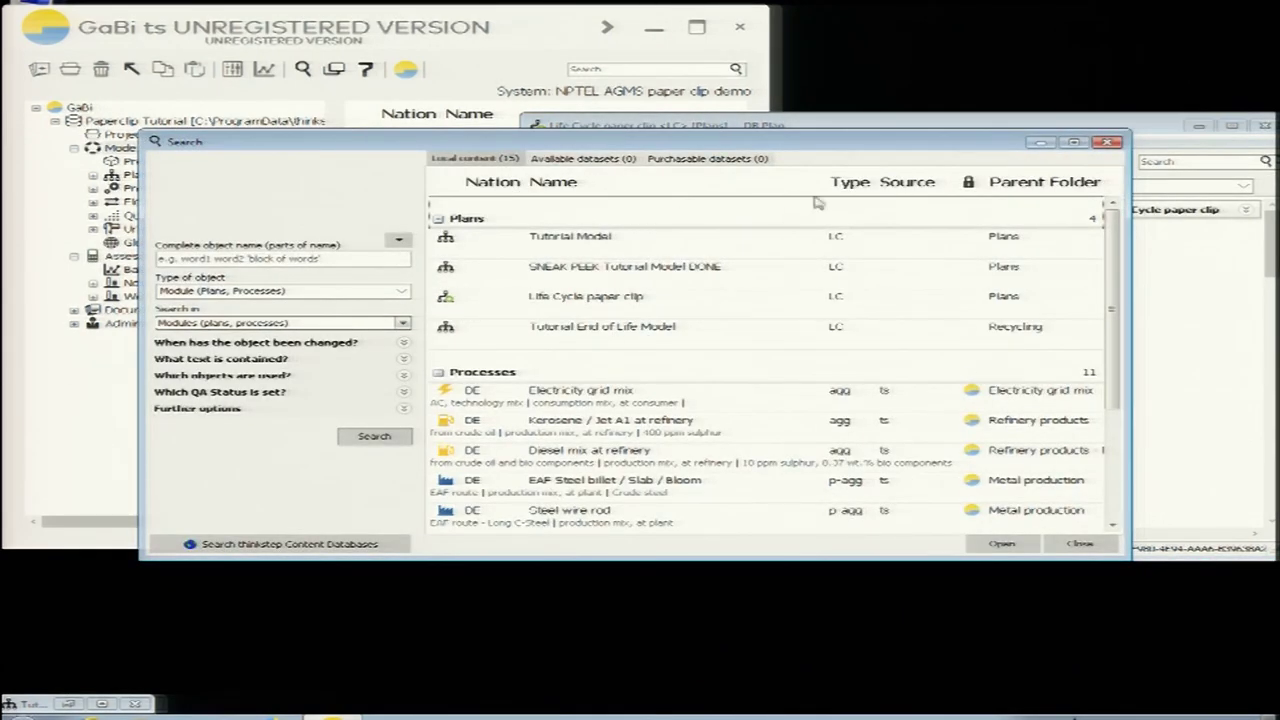
left_click(277, 292)
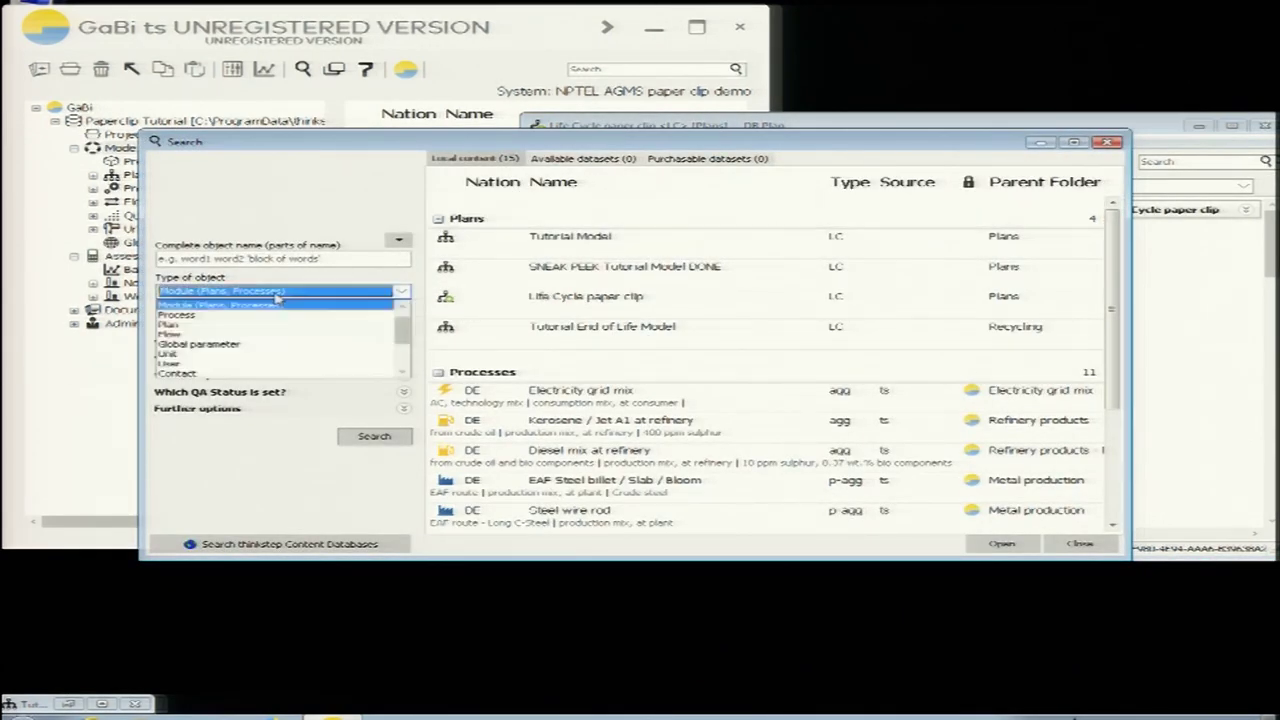
left_click(266, 315)
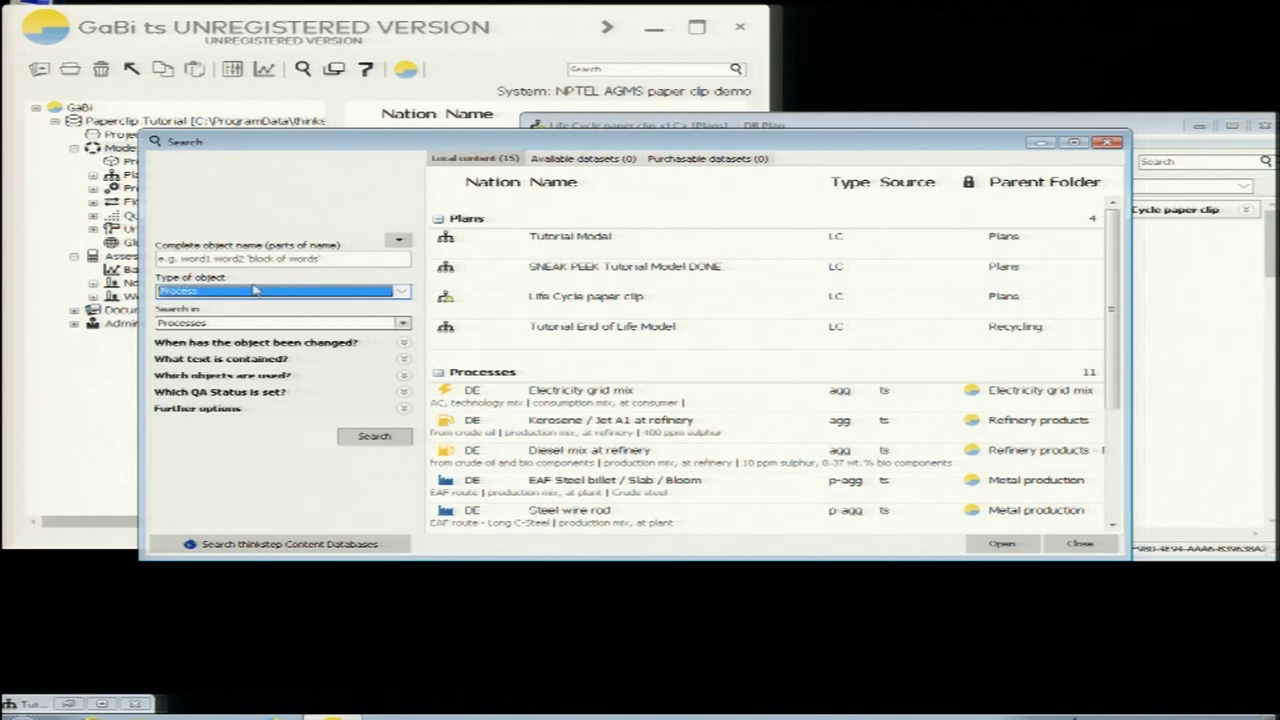
left_click(255, 290)
left_click(250, 320)
left_click(255, 291)
left_click(238, 316)
left_click(248, 291)
scroll(248, 316, "up", 1)
left_click(244, 306)
- Search for "Steel wire rod" and add the DE Steel wire rod process to the Life Cycle paper clip plan
left_click(292, 258)
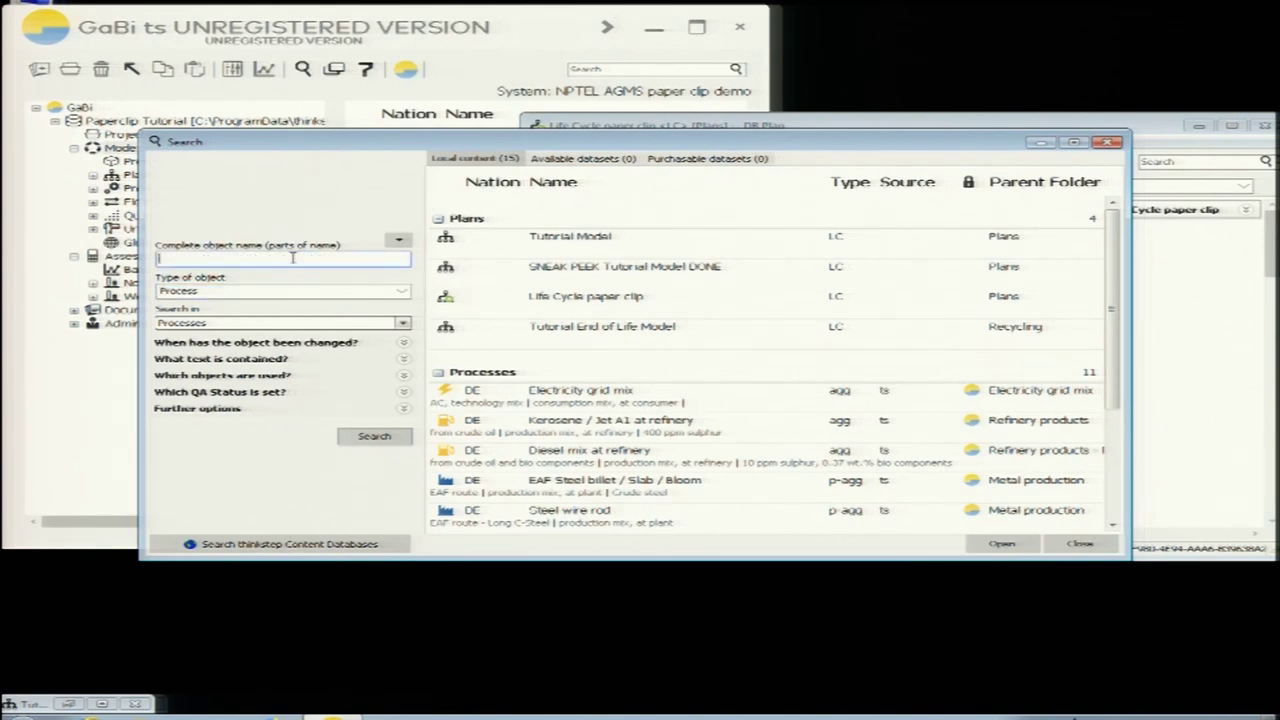
type("Steel wire rod")
key("Return")
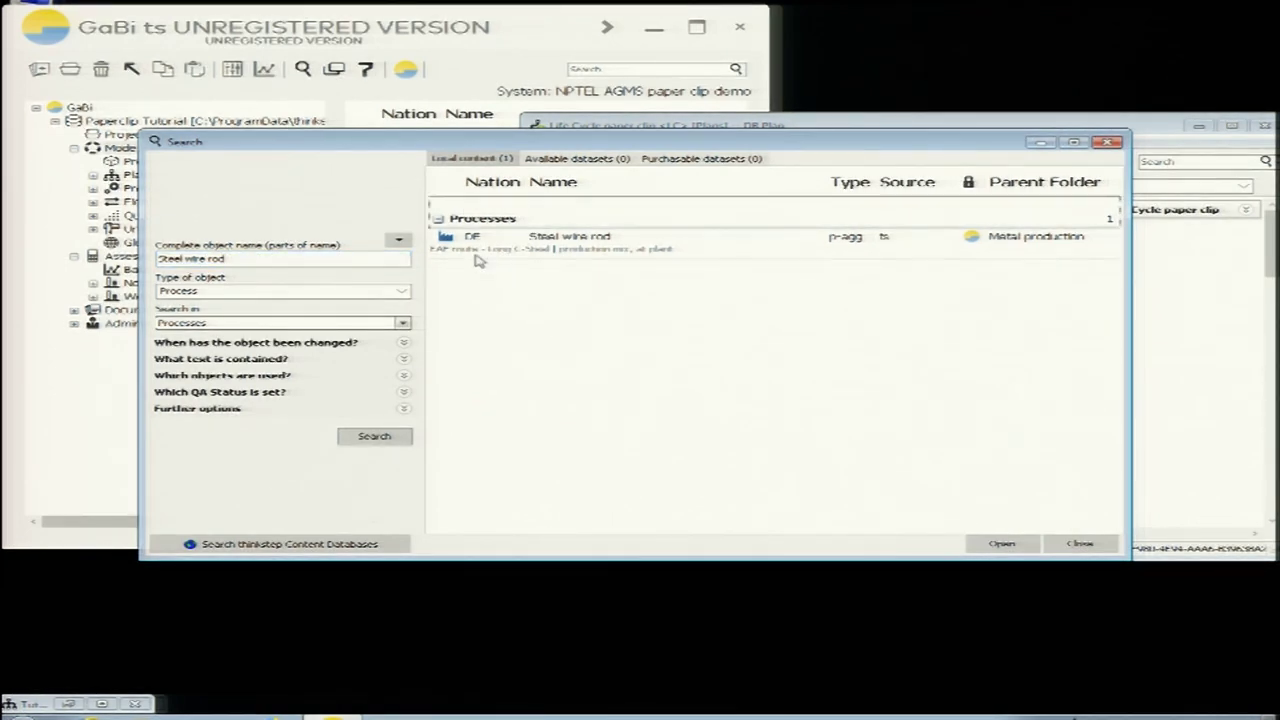
left_click(445, 238)
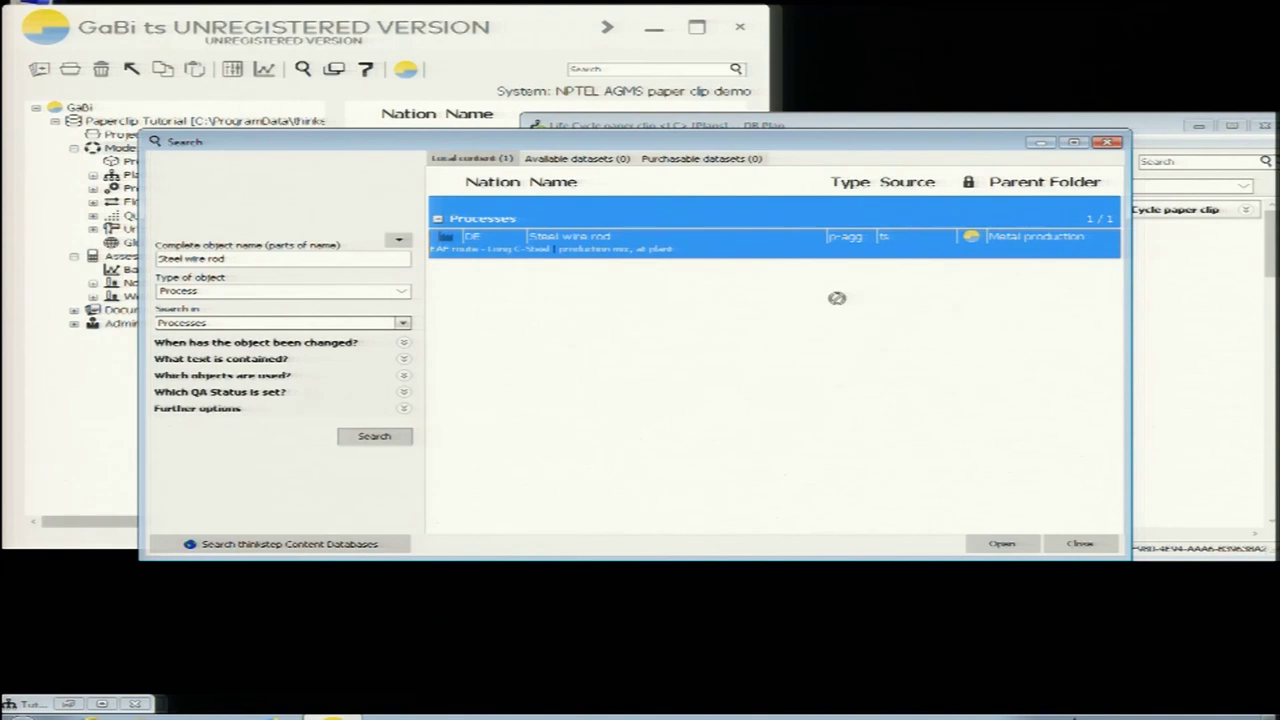
left_click_drag(1178, 340, 1182, 342)
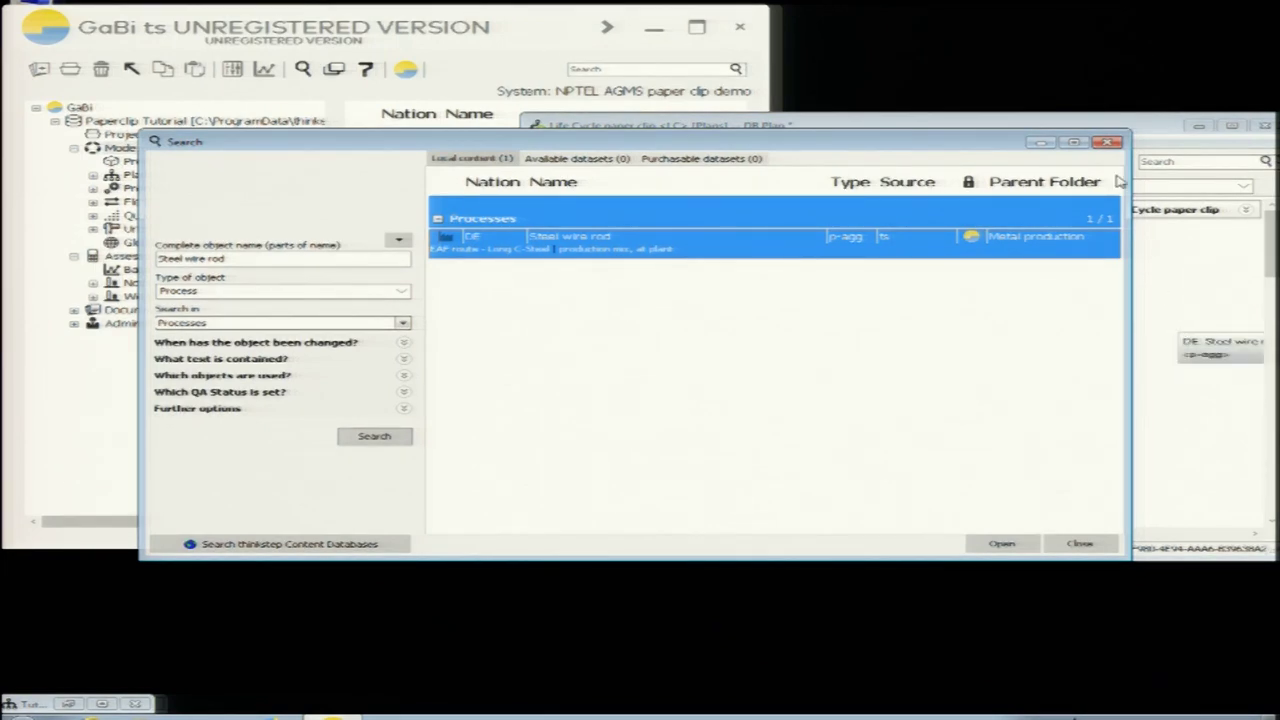
- Reposition the plan window over the search window and move the Steel wire rod process up and inward within the plan
left_click_drag(1141, 123, 1136, 68)
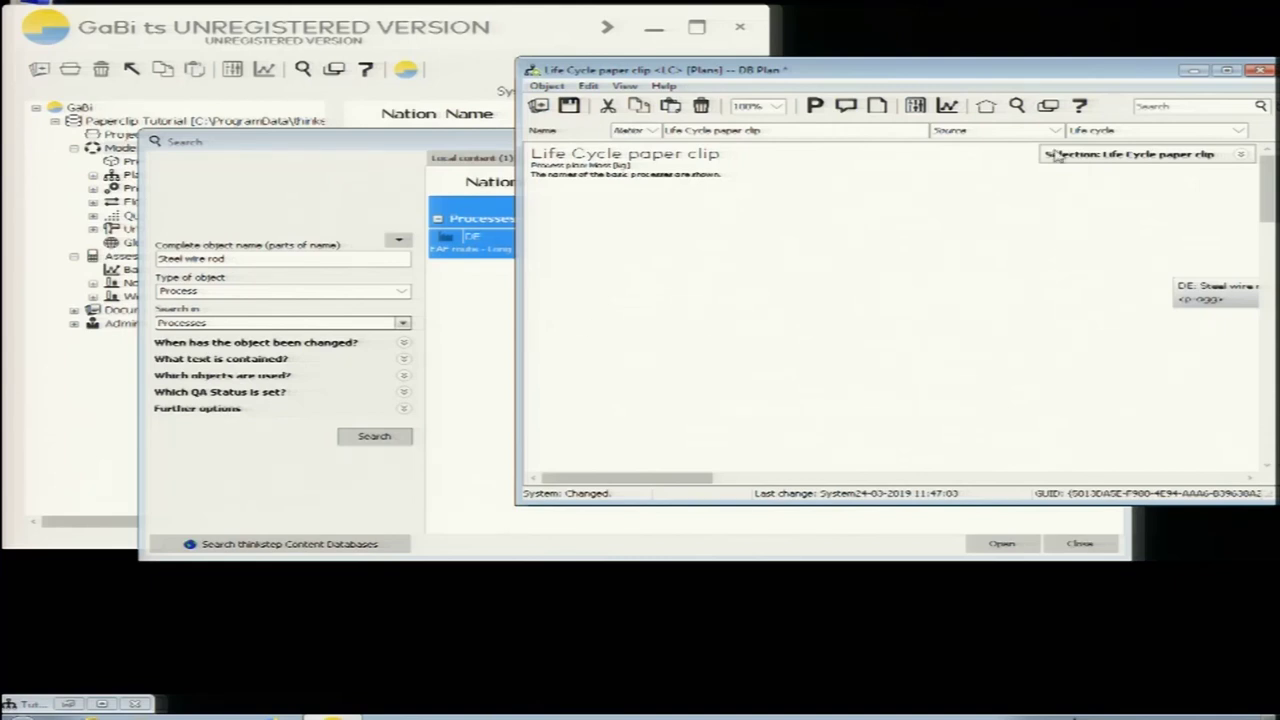
left_click_drag(1041, 76, 1009, 49)
left_click_drag(1180, 260, 1120, 230)
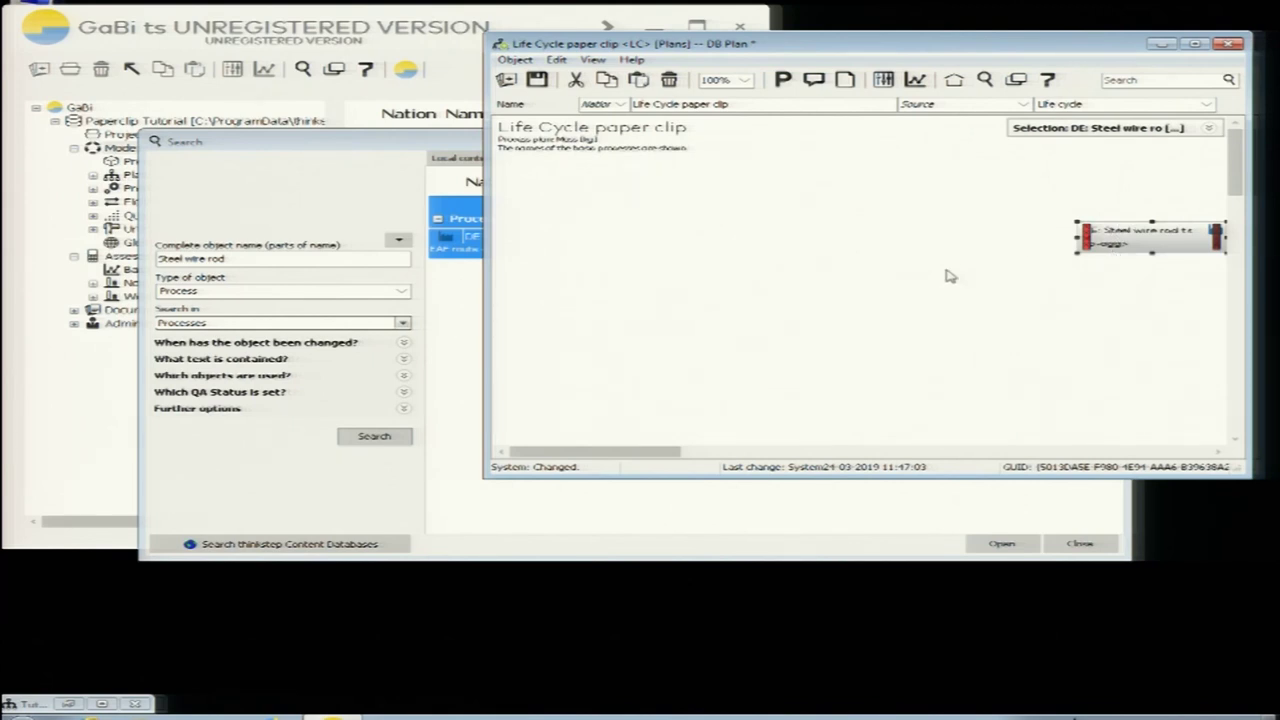
- Open the DE Steel wire rod process from the search results to view its data, cancelling the credentials request
left_click(453, 372)
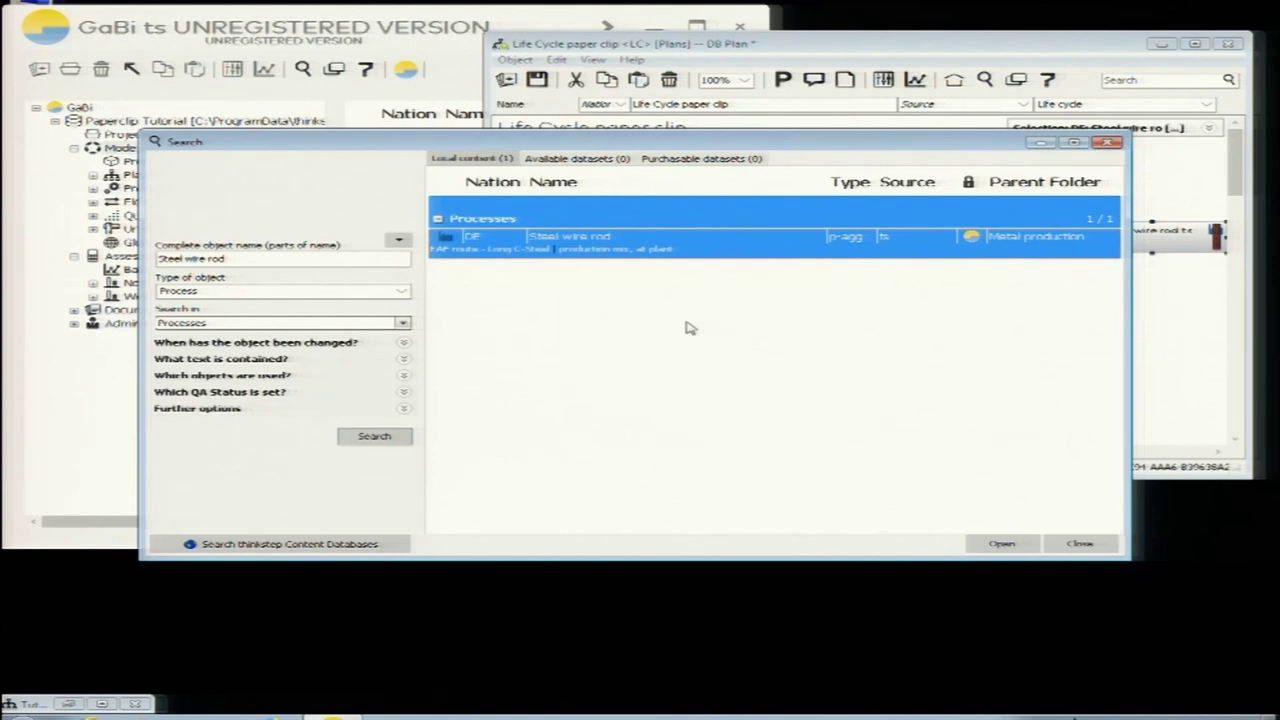
left_click(1001, 544)
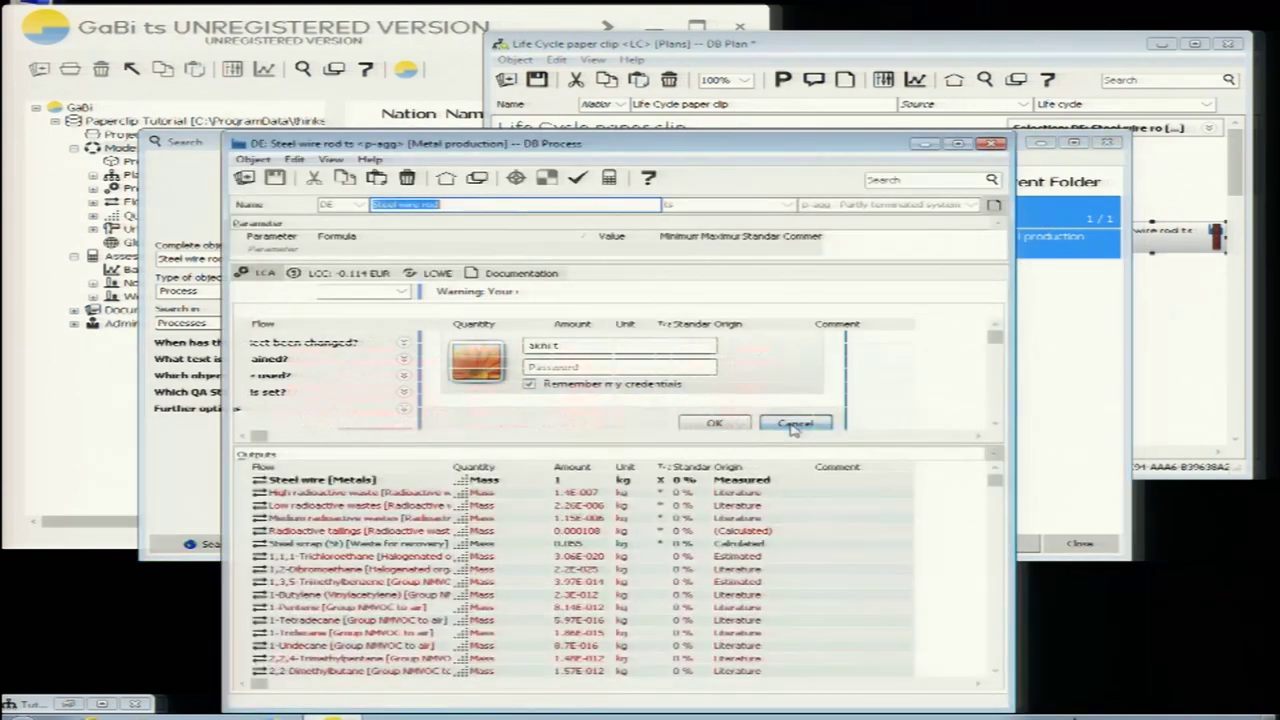
left_click(795, 424)
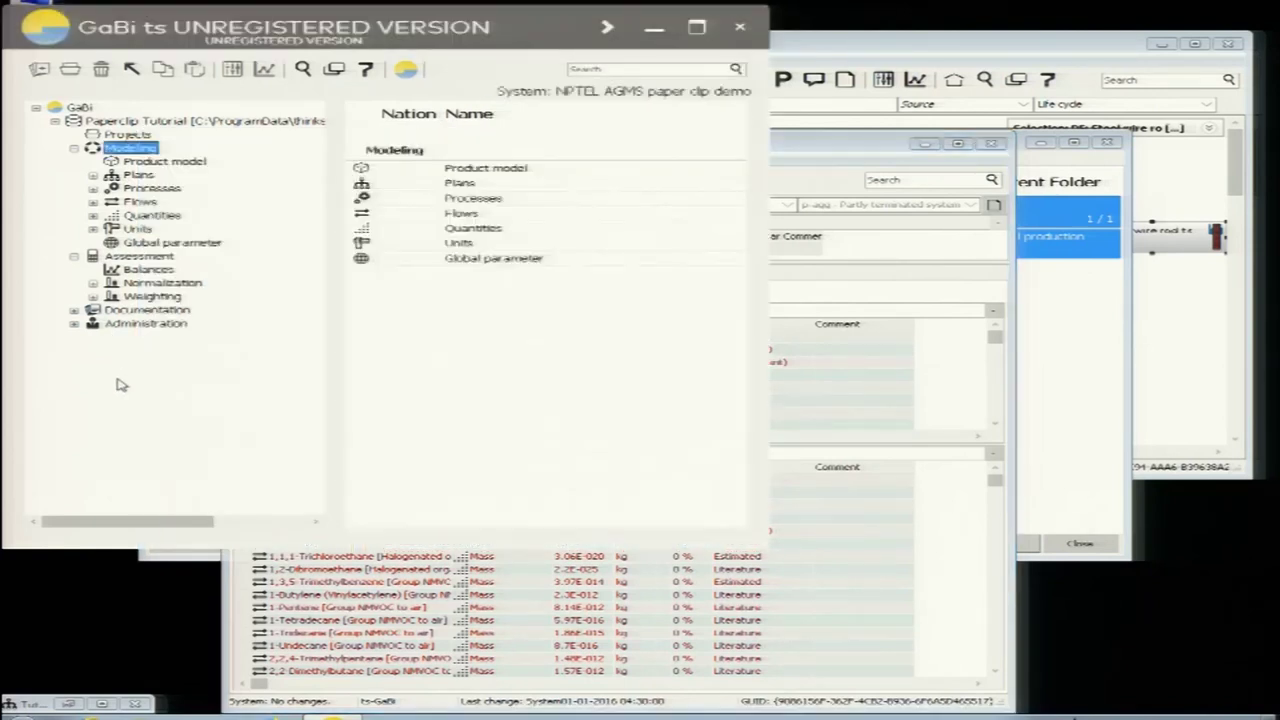
- Browse the process categories in the database tree, including the Ecoinvent subfolders, and collapse them again
left_click(124, 385)
left_click(94, 189)
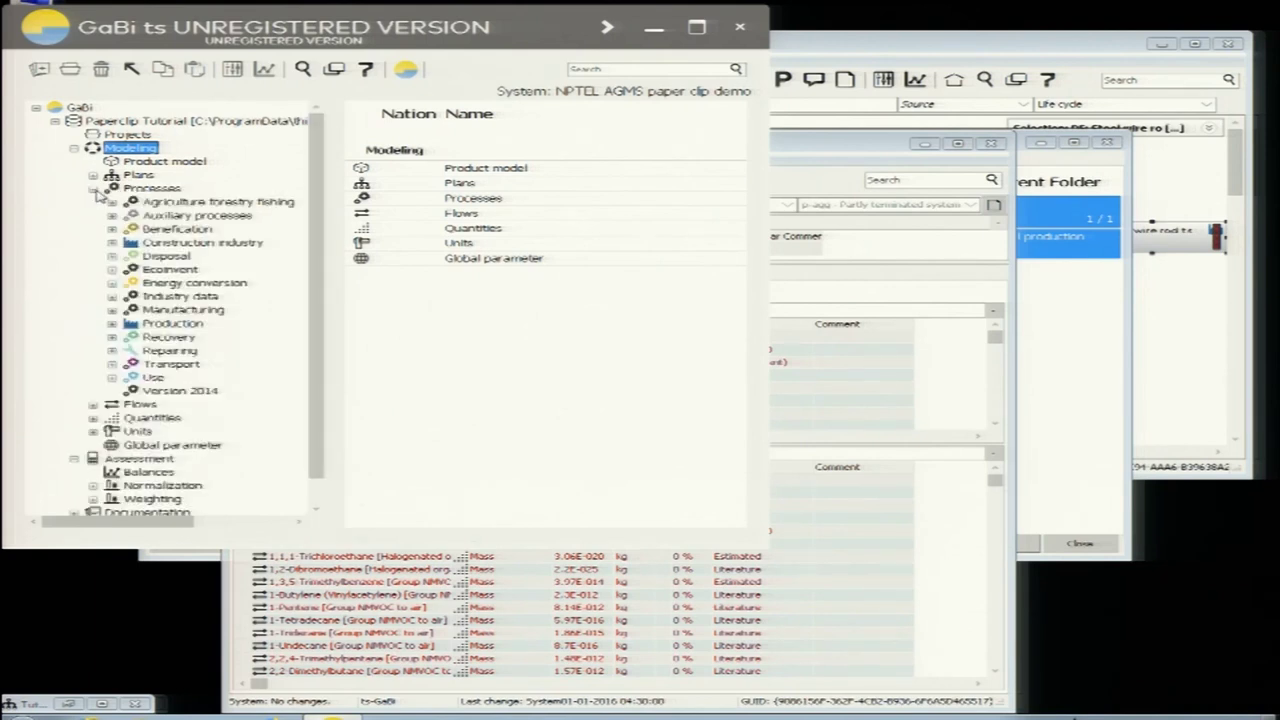
left_click(112, 269)
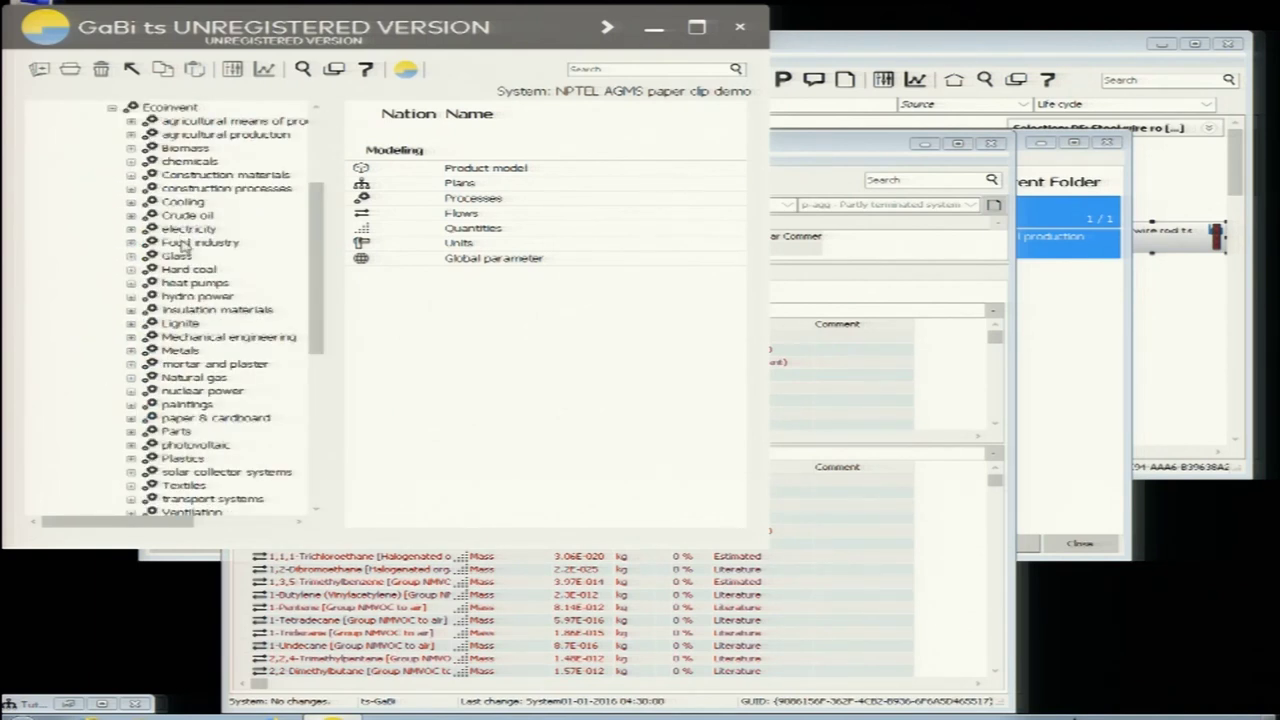
scroll(186, 254, "down", 3)
scroll(184, 256, "up", 5)
scroll(184, 256, "up", 2)
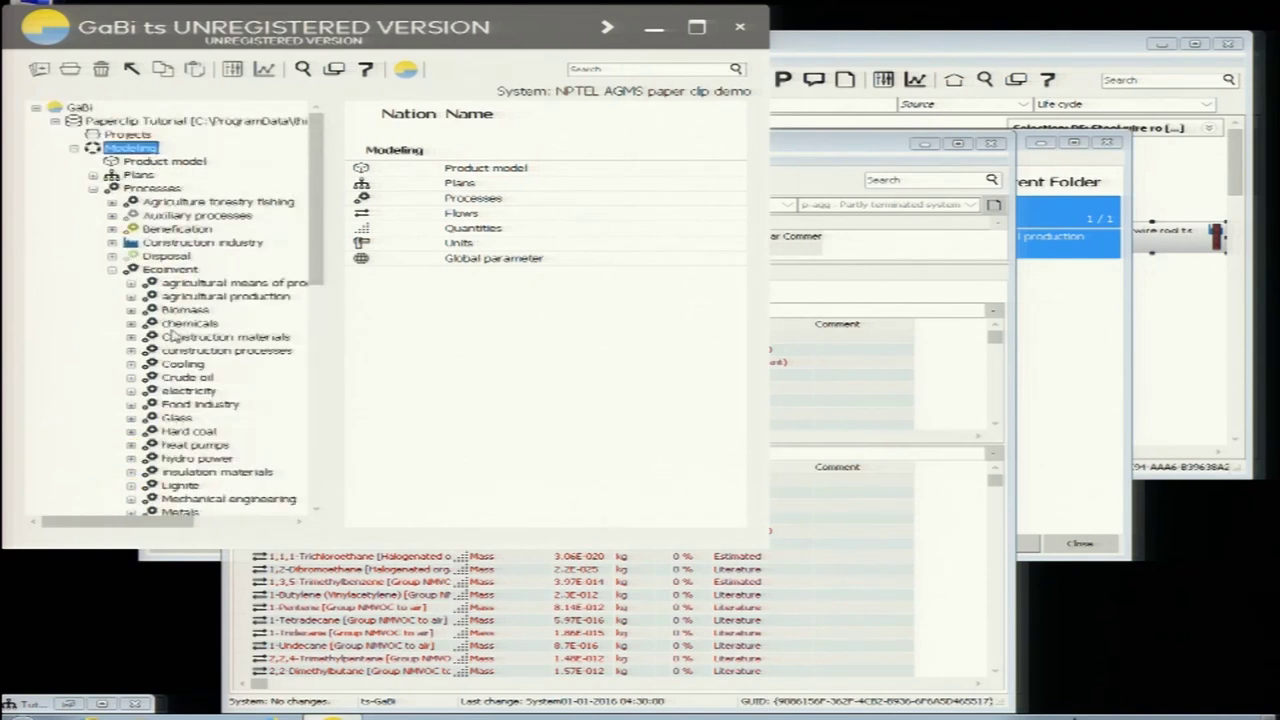
left_click(112, 270)
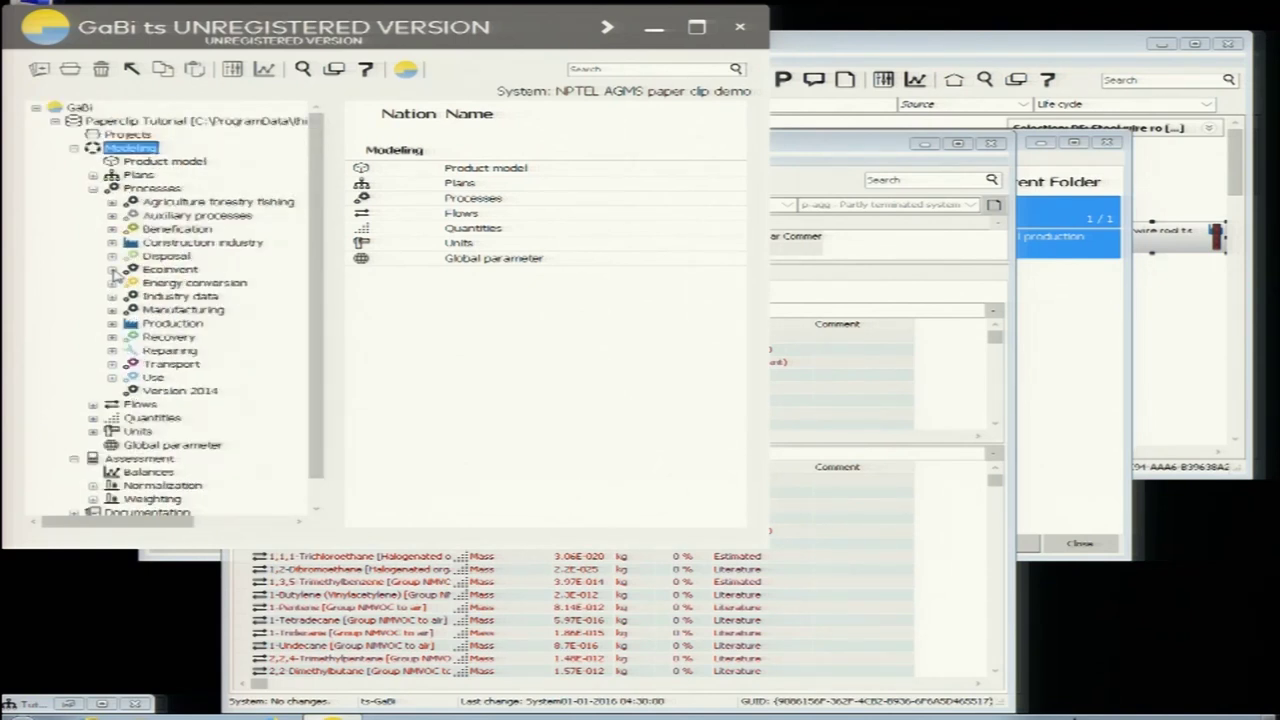
left_click(93, 188)
- Close the DE Steel wire rod process, minimize the search window and bring the Life Cycle paper clip plan to the front
left_click(960, 374)
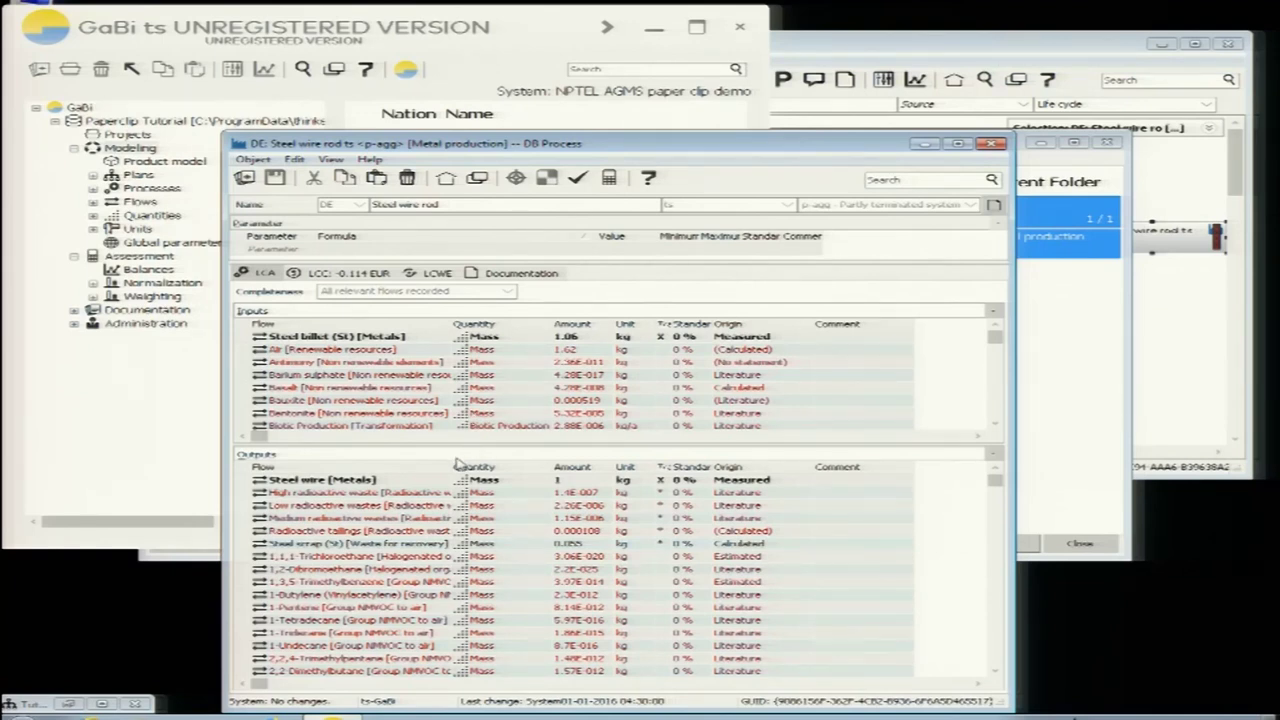
left_click(990, 145)
left_click(866, 339)
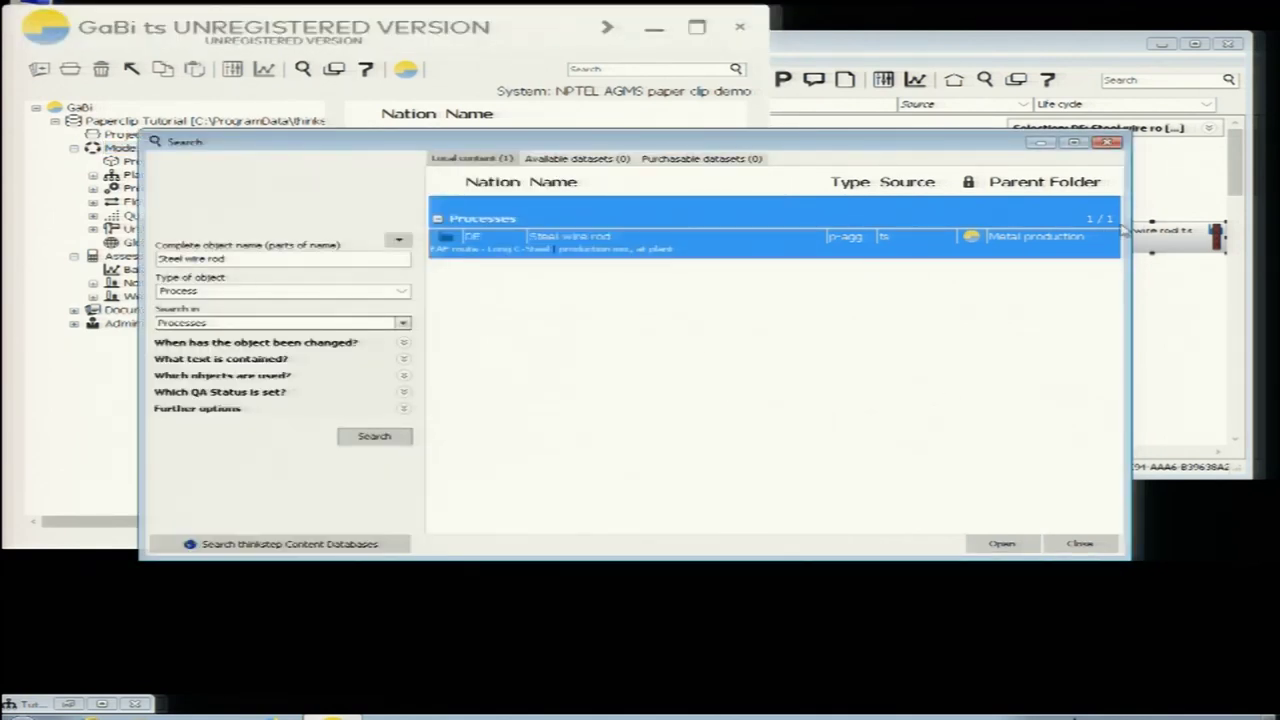
left_click(1046, 146)
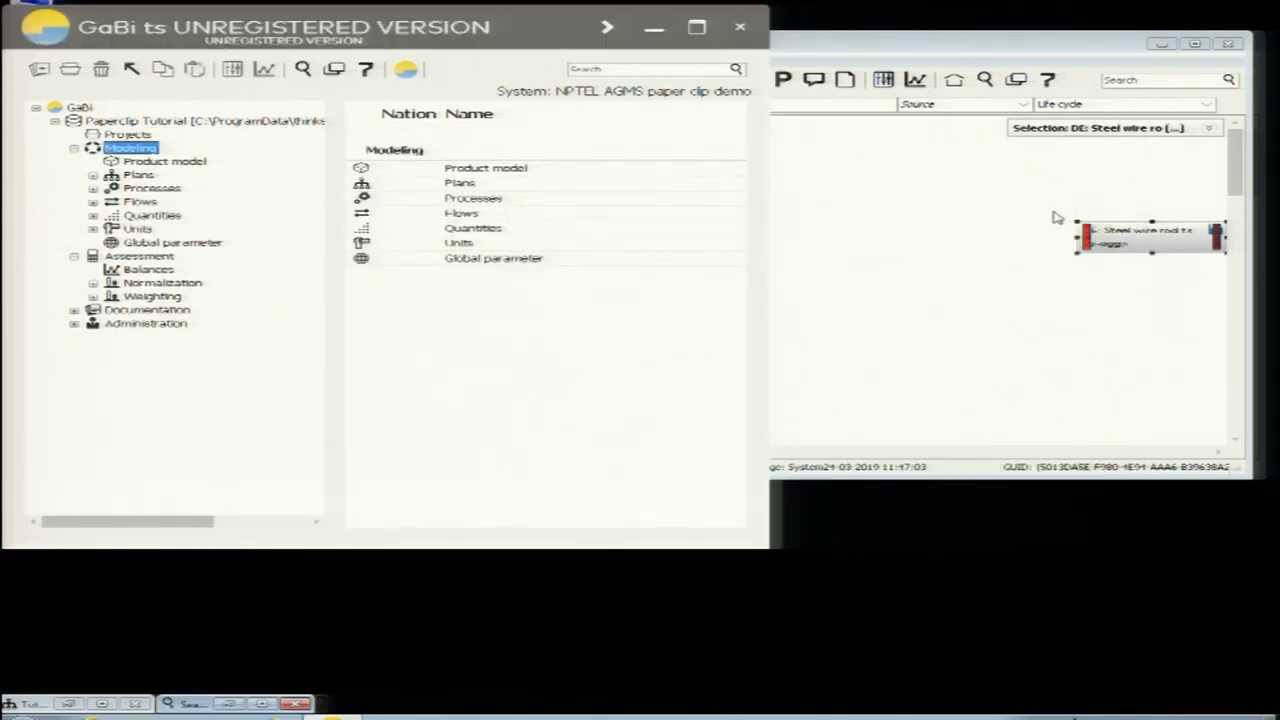
left_click(1076, 319)
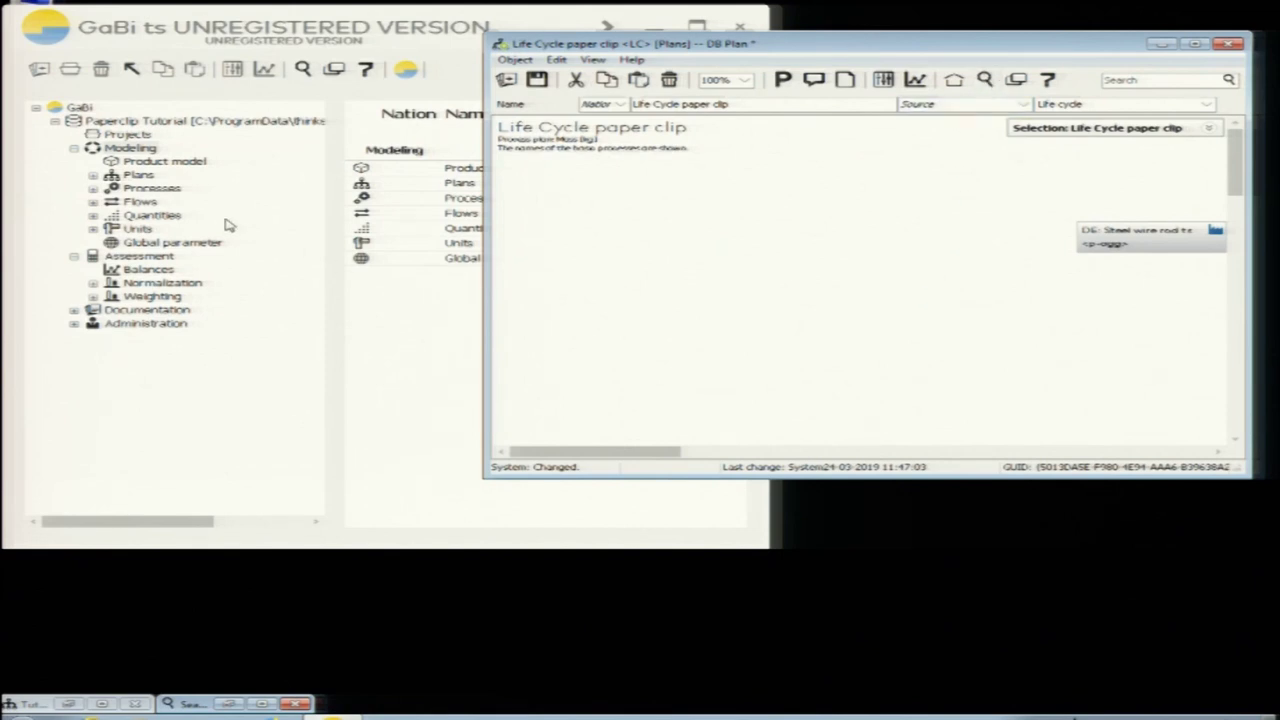
- Create a new process in the Processes folder of the database and name it "Wire Bending"
left_click(93, 189)
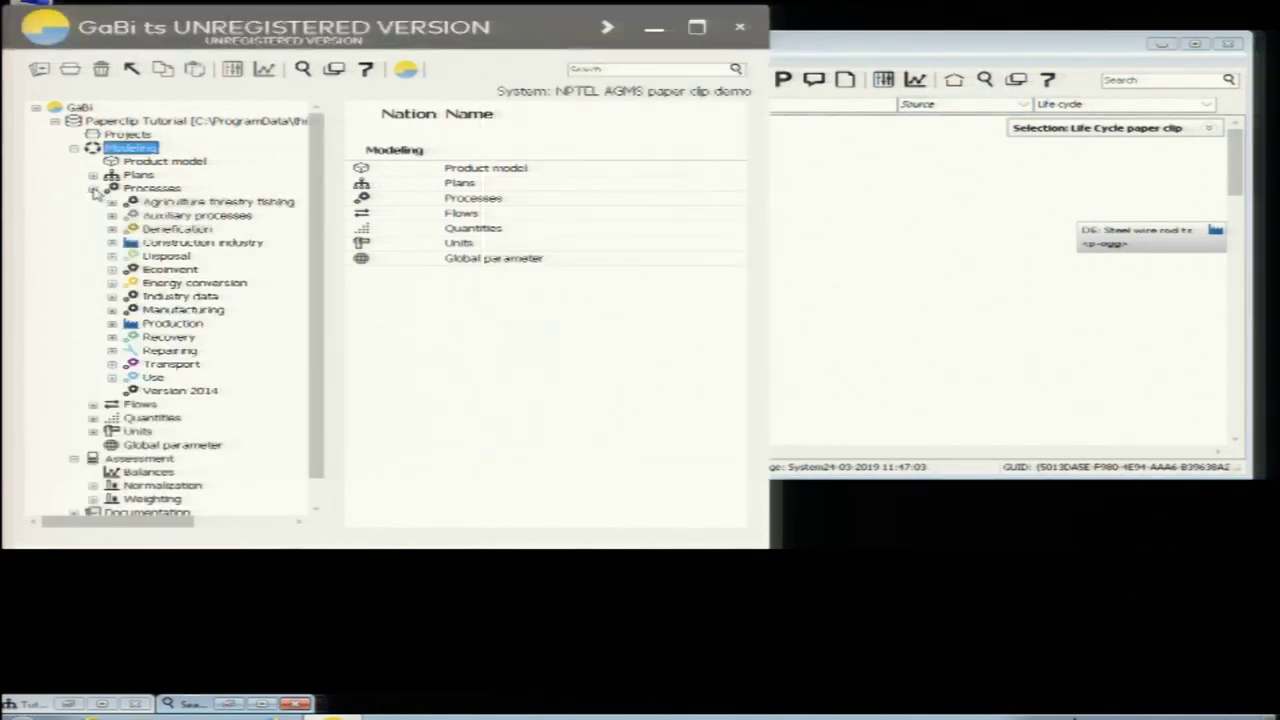
right_click(145, 190)
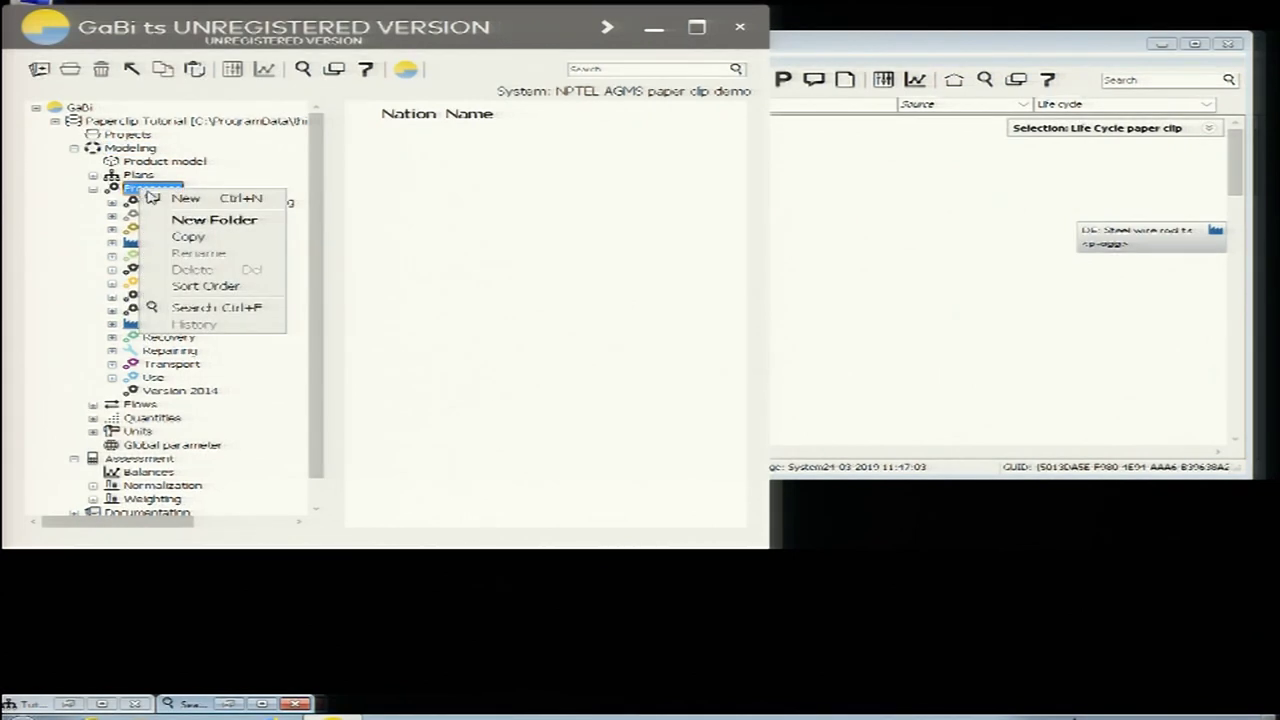
left_click(95, 212)
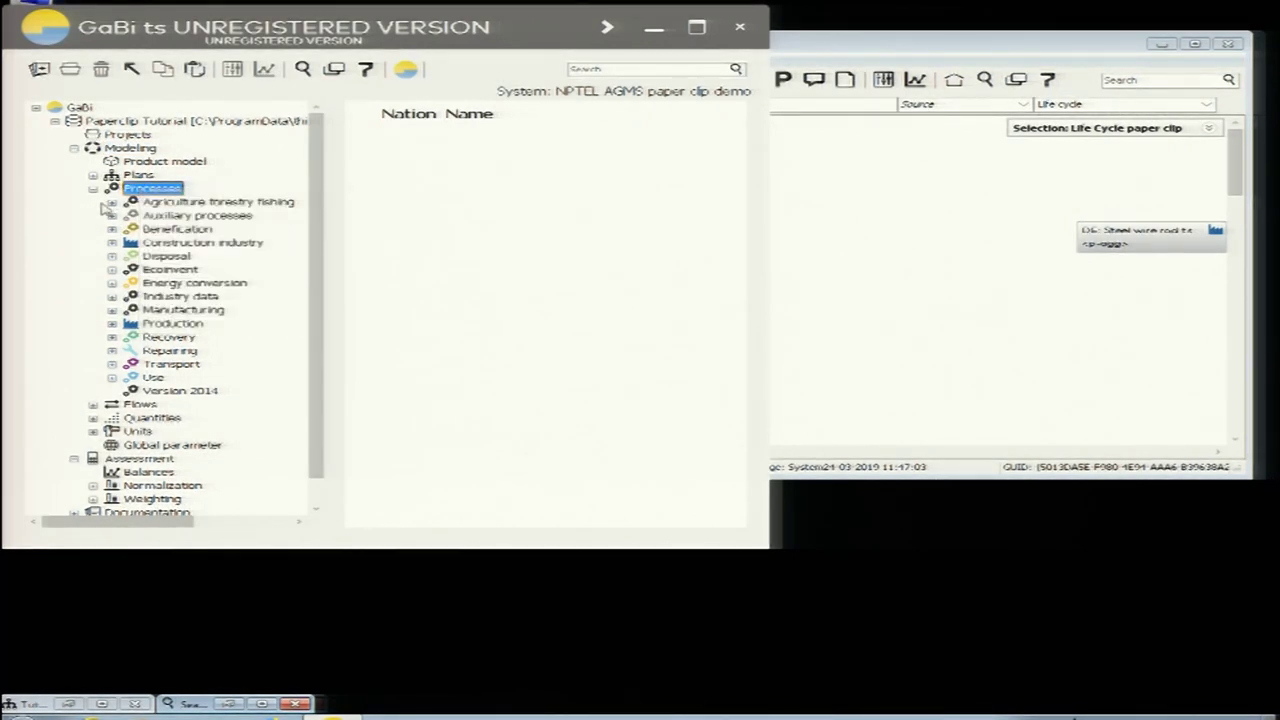
right_click(156, 192)
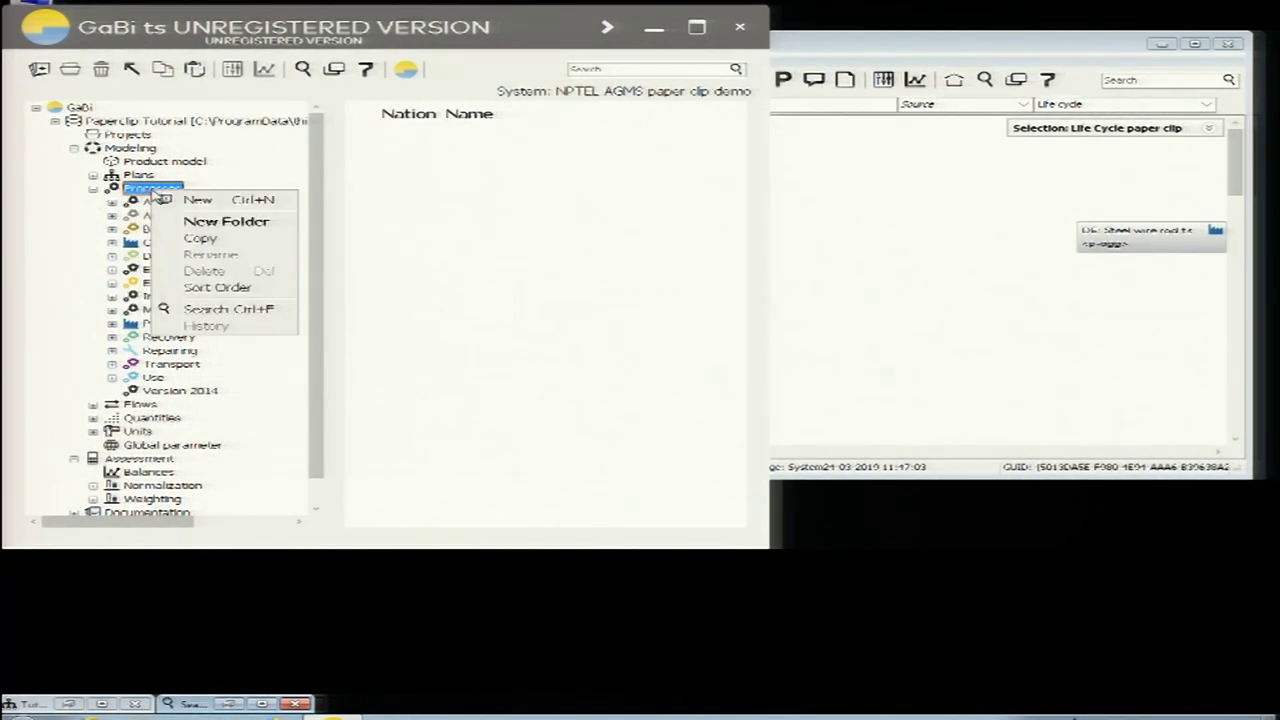
left_click(197, 201)
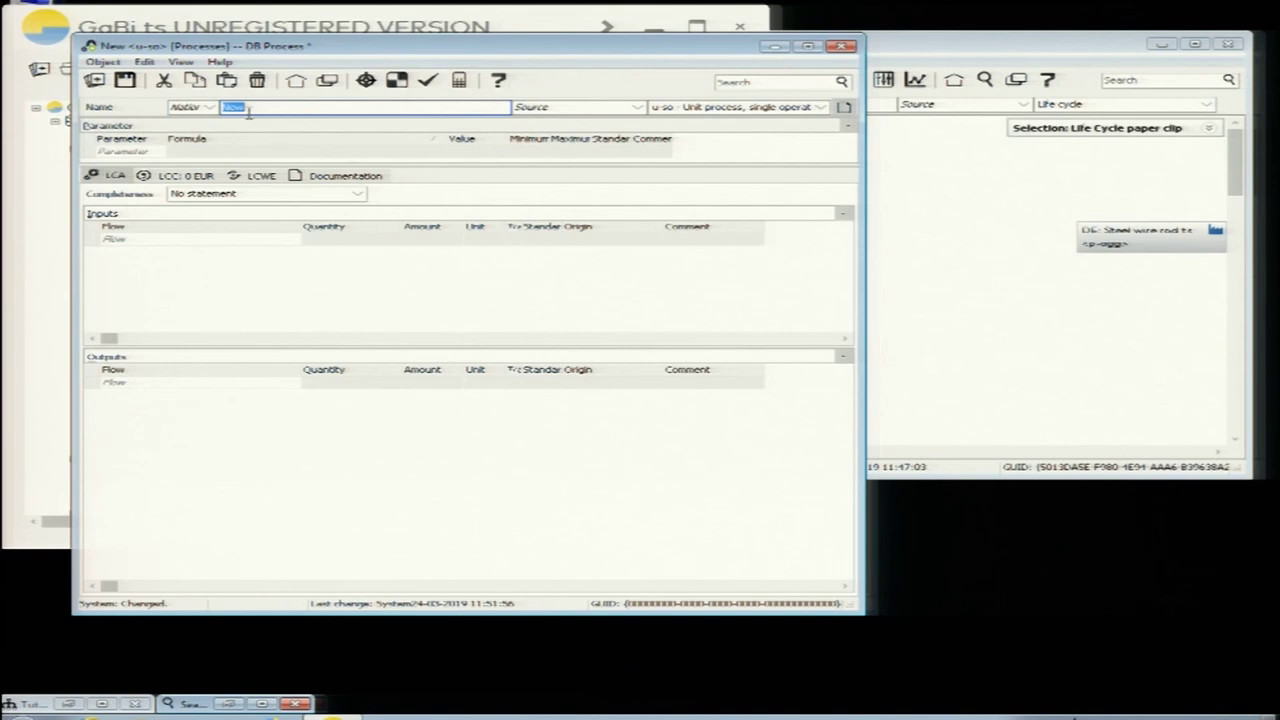
type("Bendin")
type("g")
type("Wire")
- Review the process type options, keeping u-so unit process, single operation, and enlarge the Parameter section of the Wire Bending process
left_click(818, 108)
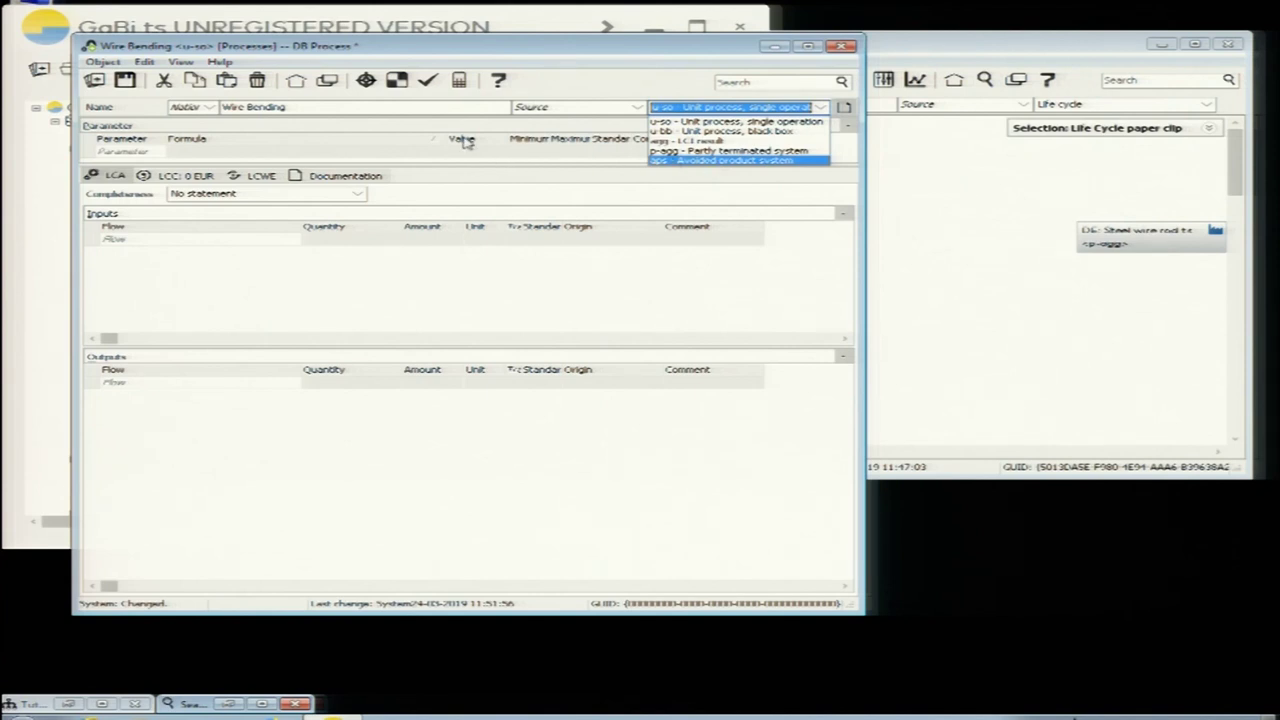
left_click(452, 104)
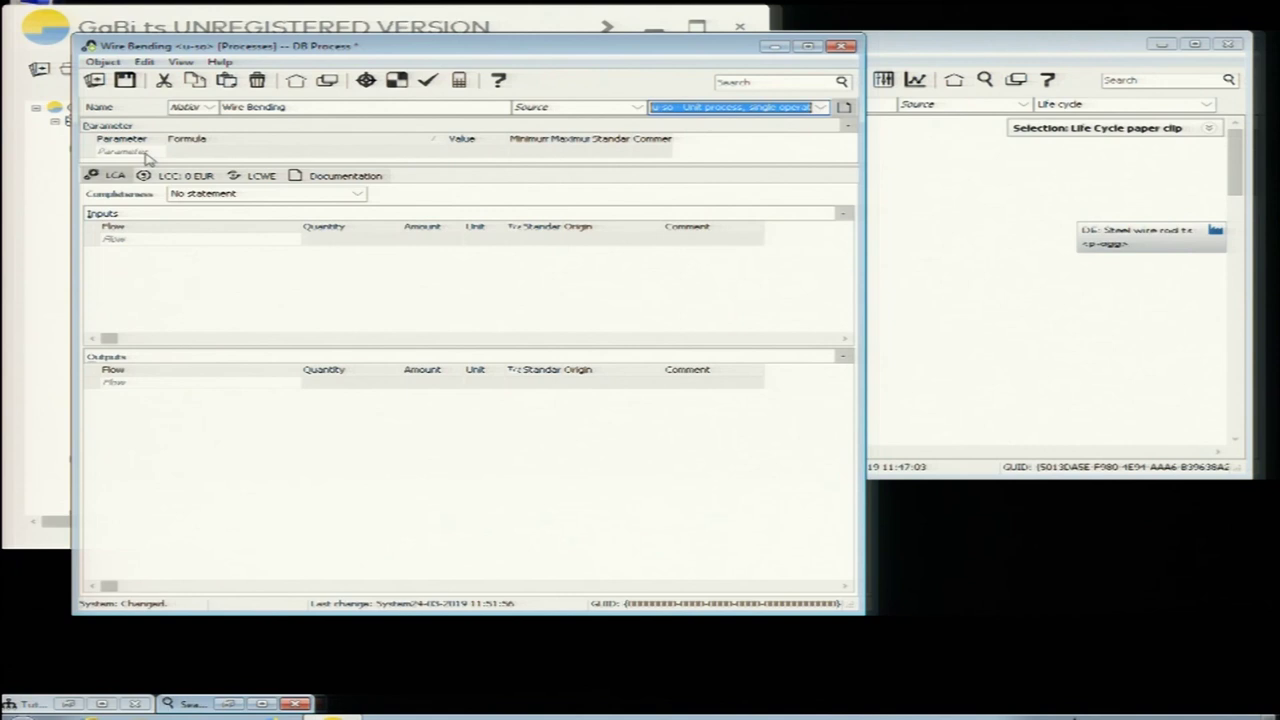
left_click_drag(145, 167, 149, 196)
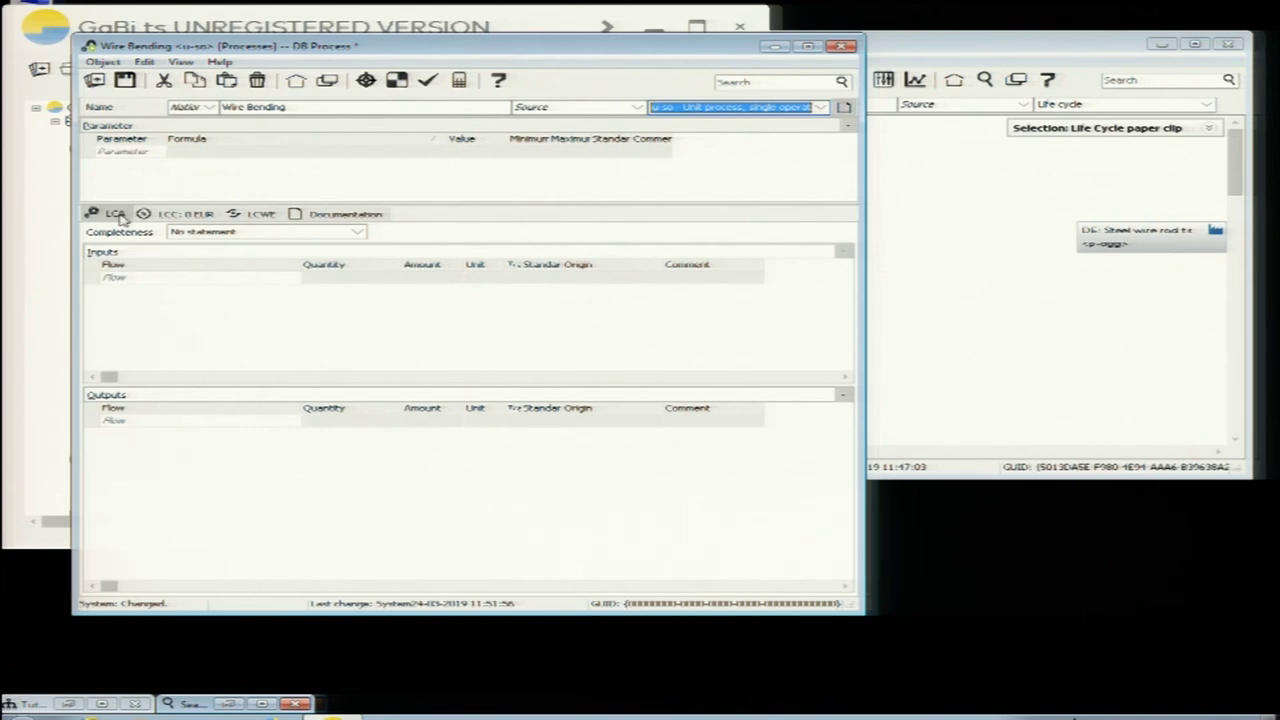
- Examine the LCC, LCWE and Documentation data of the Wire Bending process and return to its LCA inputs and outputs
left_click(174, 218)
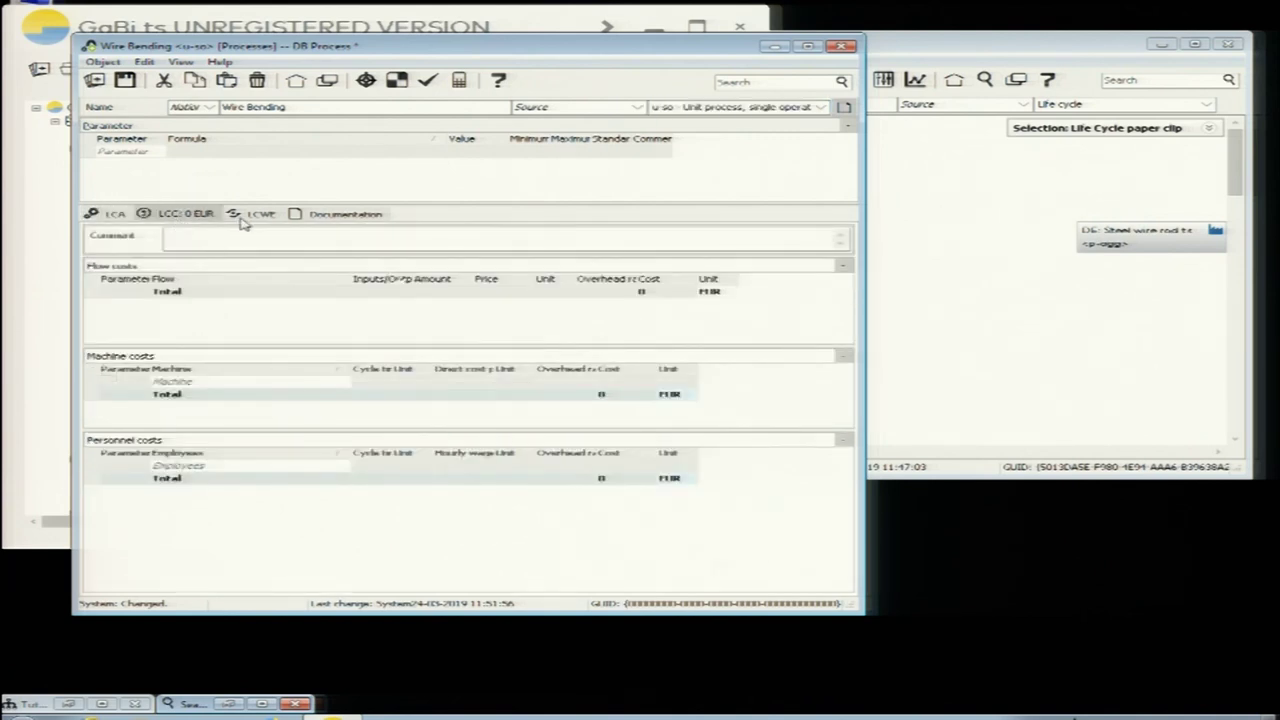
left_click(262, 216)
left_click(304, 217)
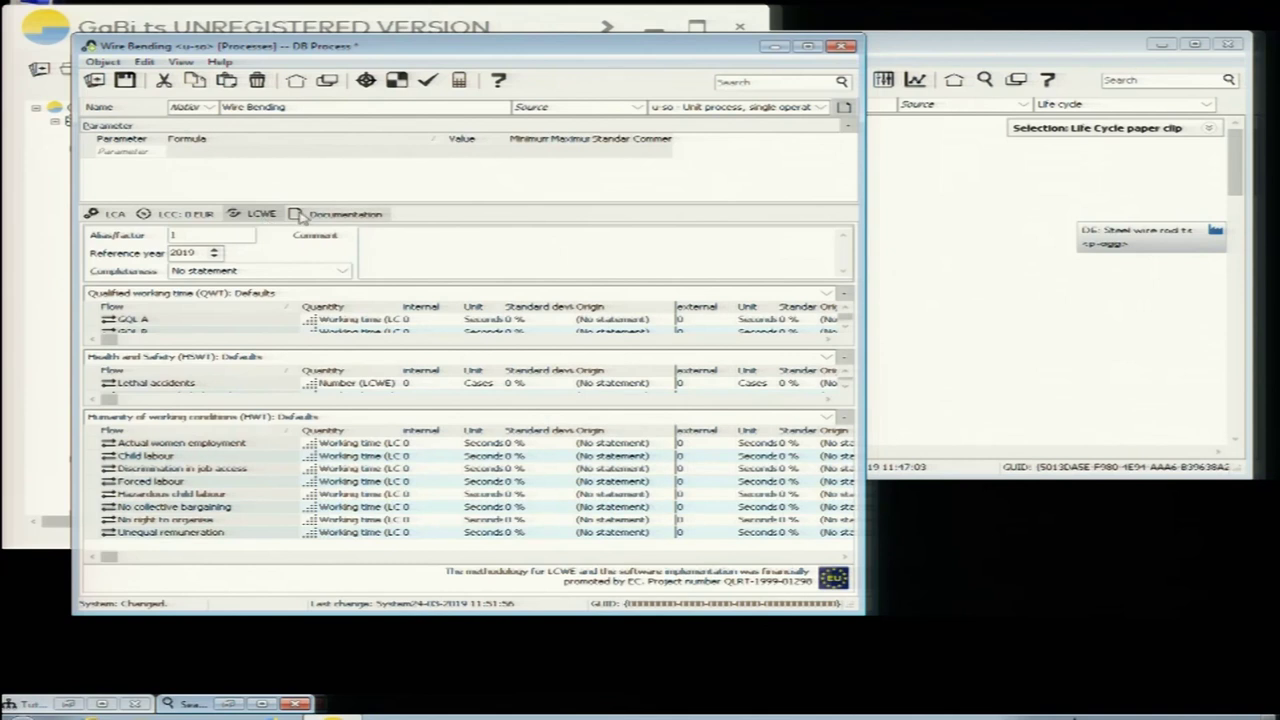
left_click(114, 215)
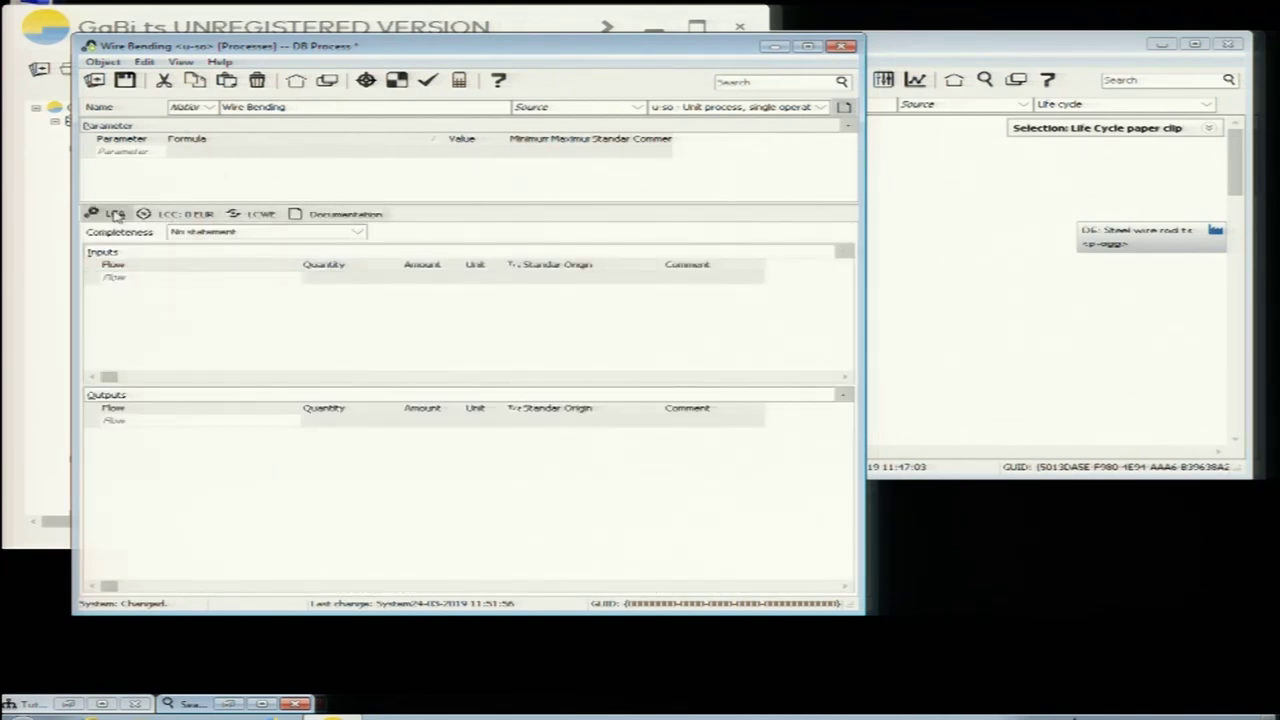
left_click(187, 220)
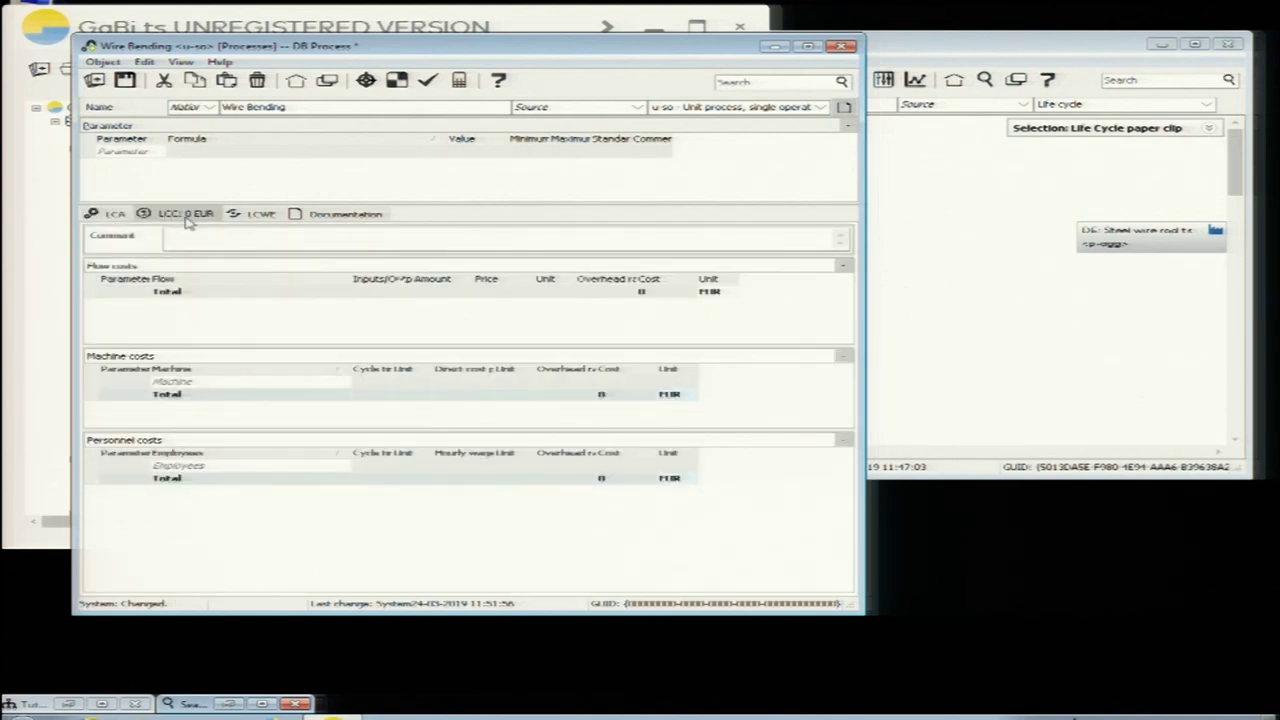
left_click(257, 216)
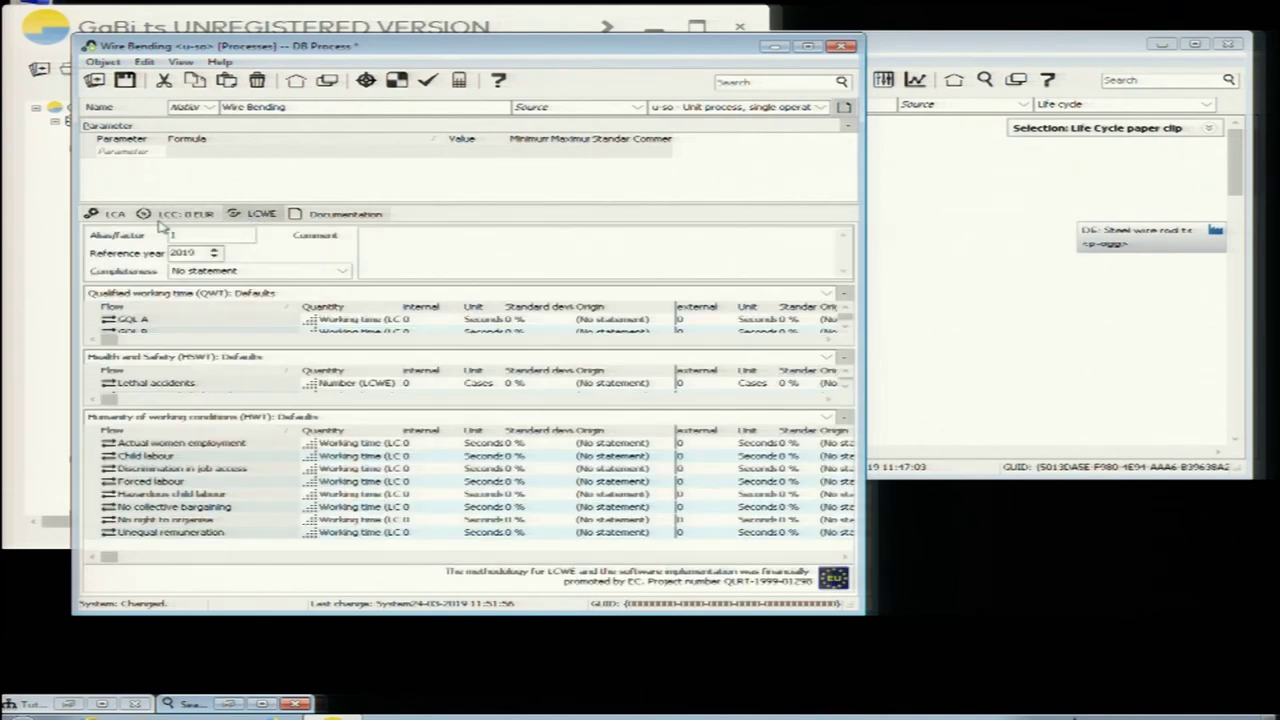
left_click(114, 217)
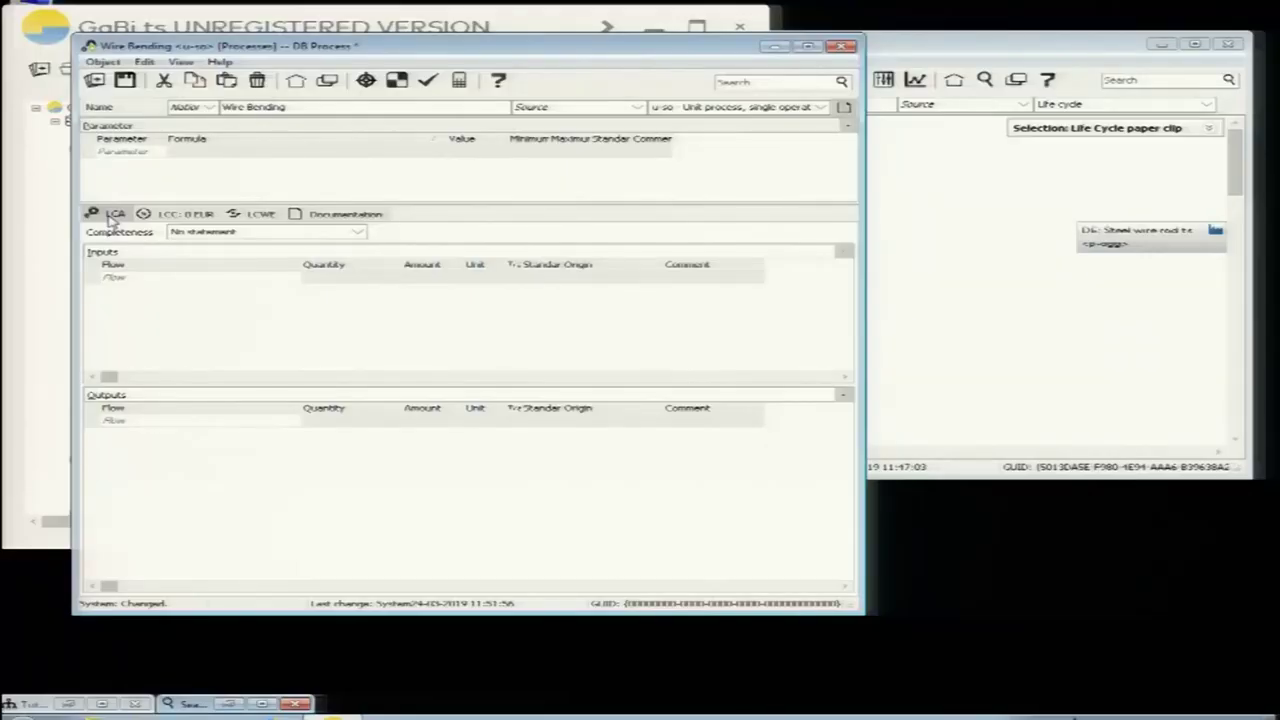
left_click(178, 216)
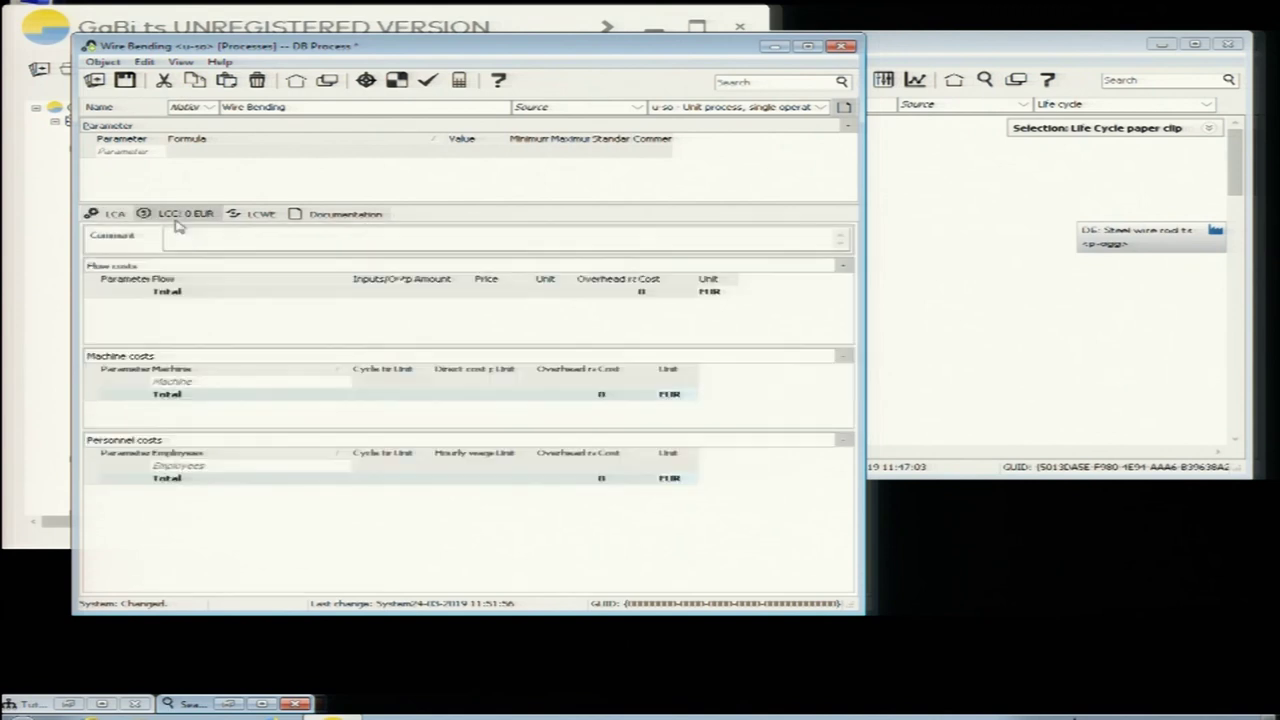
left_click(256, 216)
left_click(112, 215)
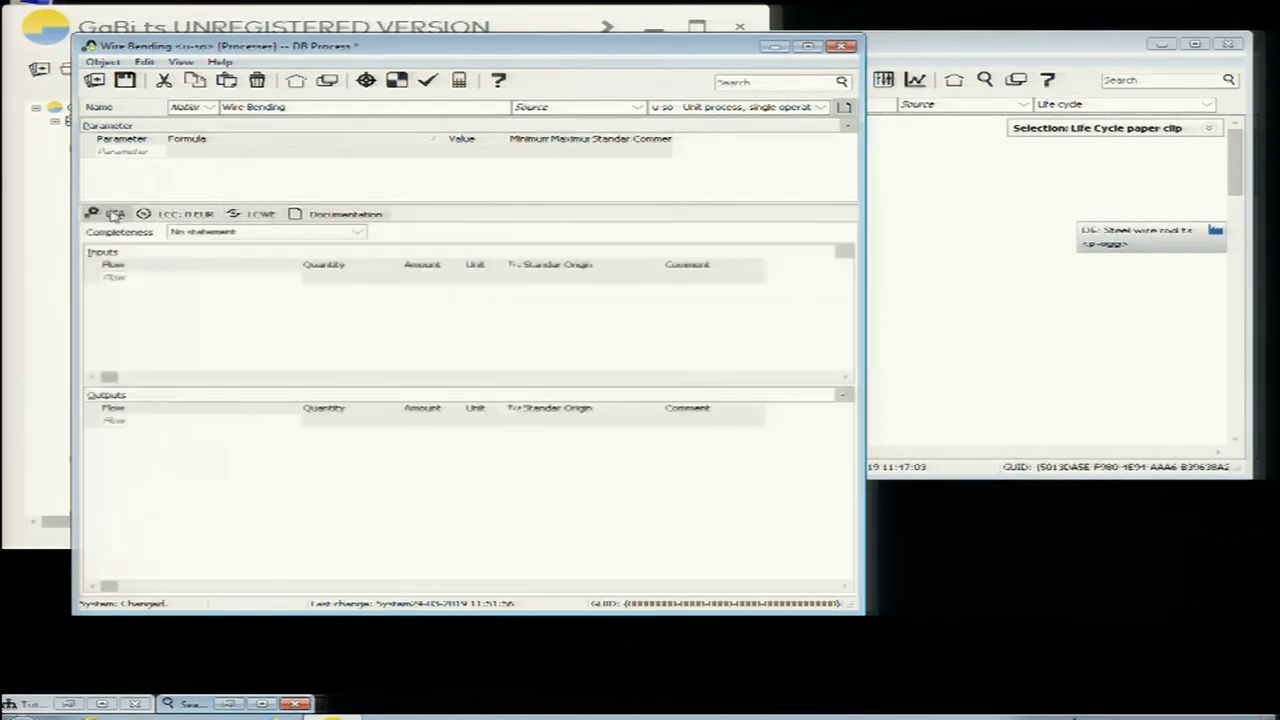
left_click(177, 215)
left_click(257, 216)
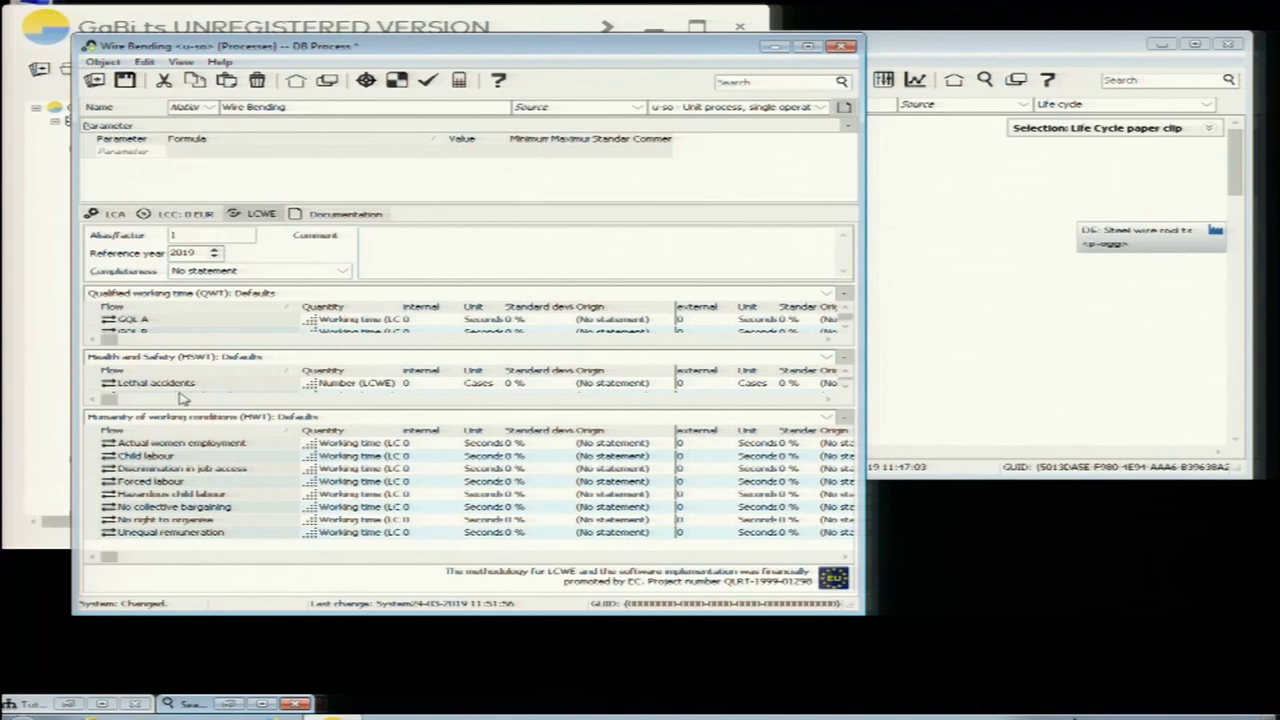
left_click_drag(210, 414, 205, 432)
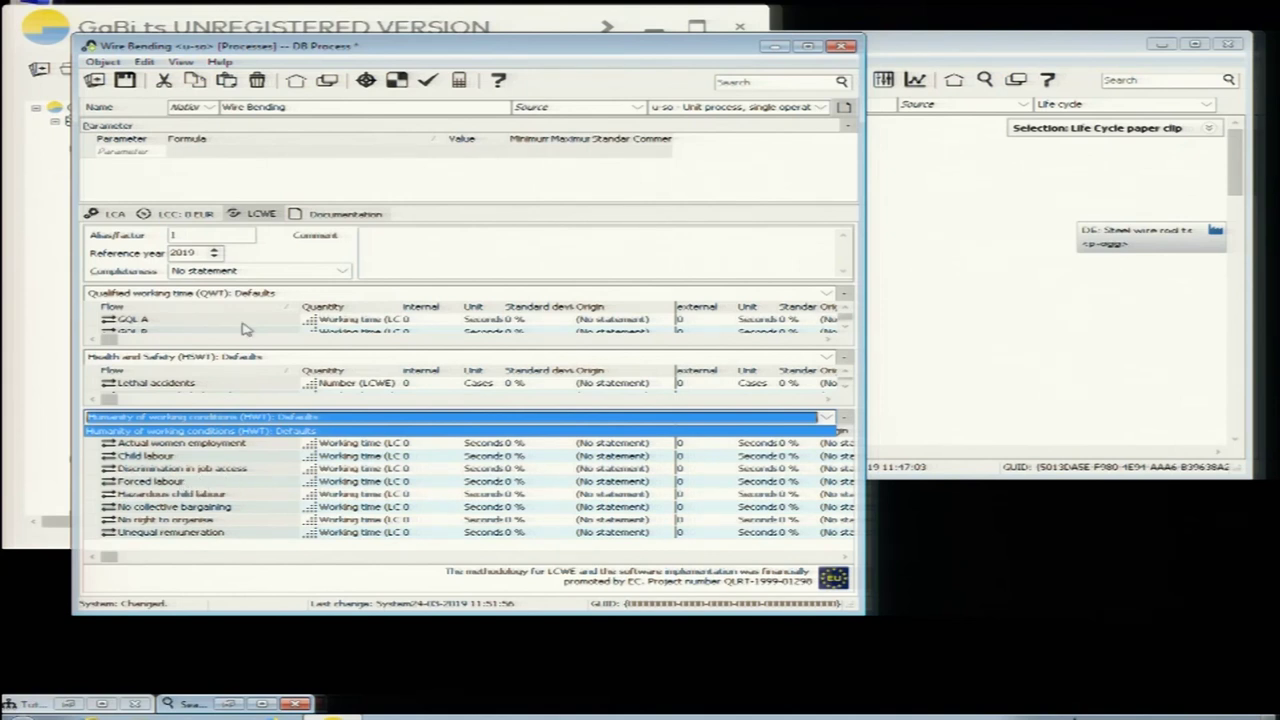
left_click(320, 216)
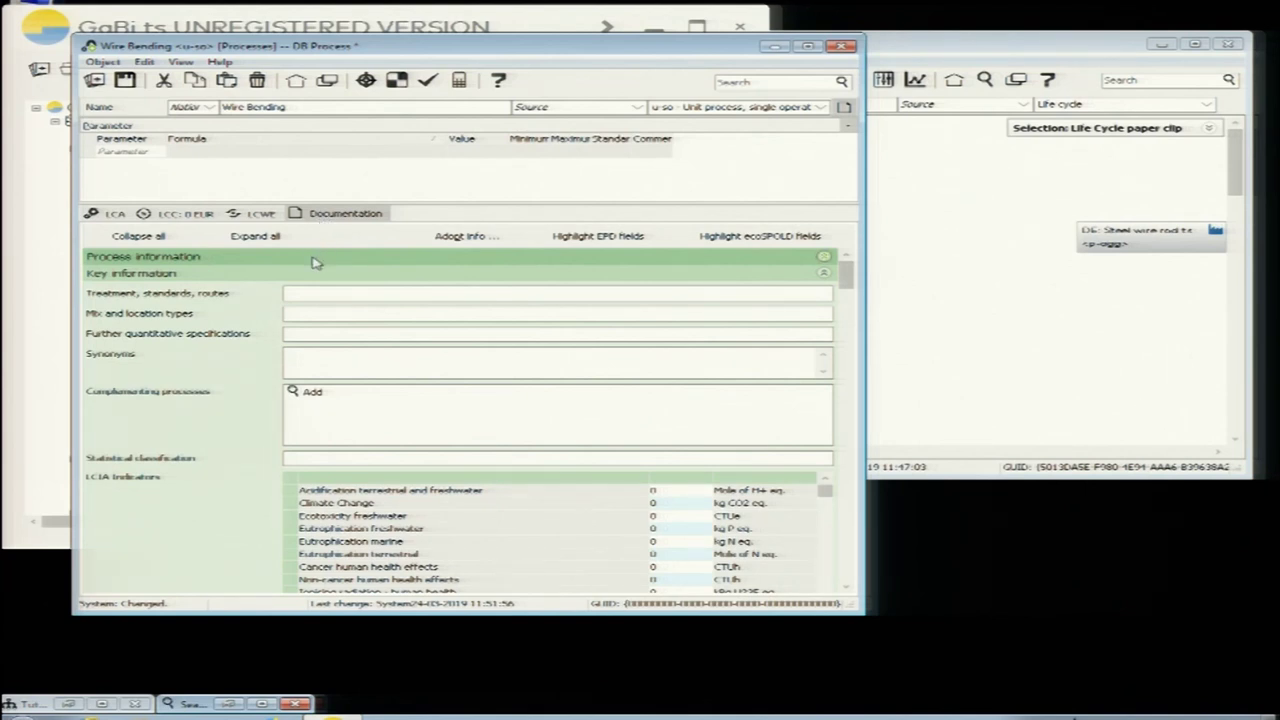
left_click(113, 216)
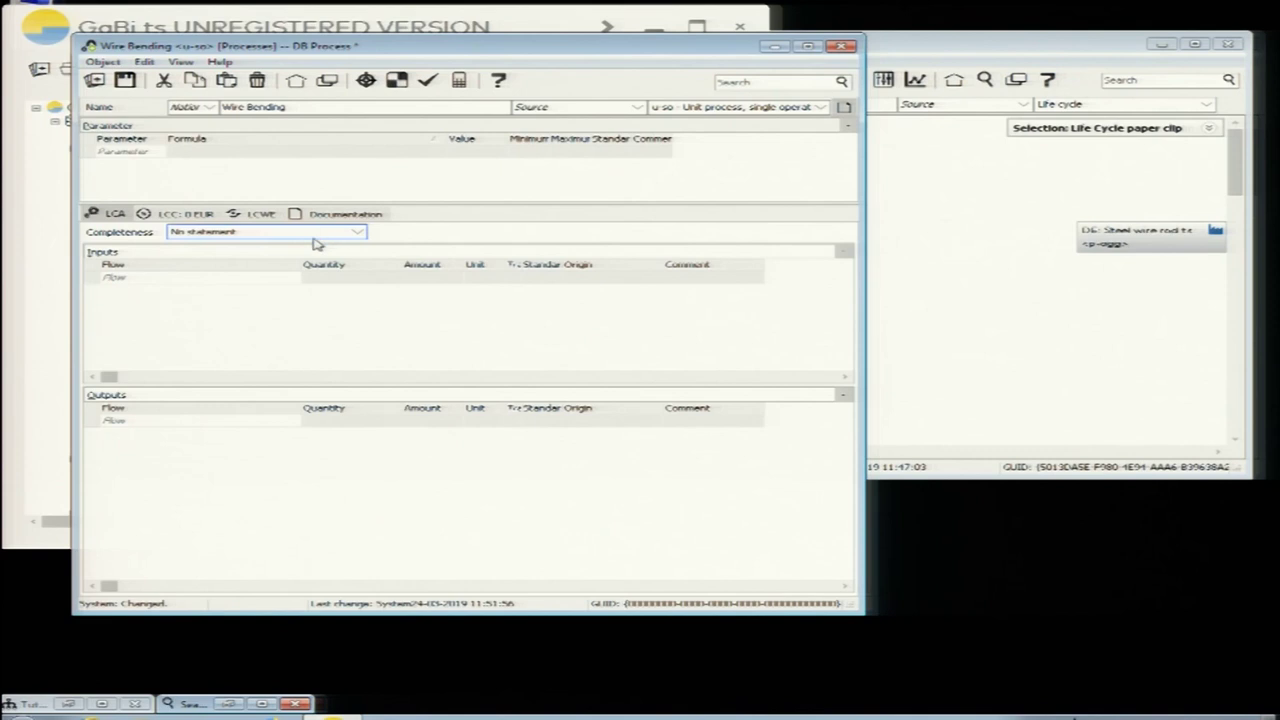
- Enter "steel" as an input flow of the Wire Bending process and look it up in the flow search
left_click(190, 278)
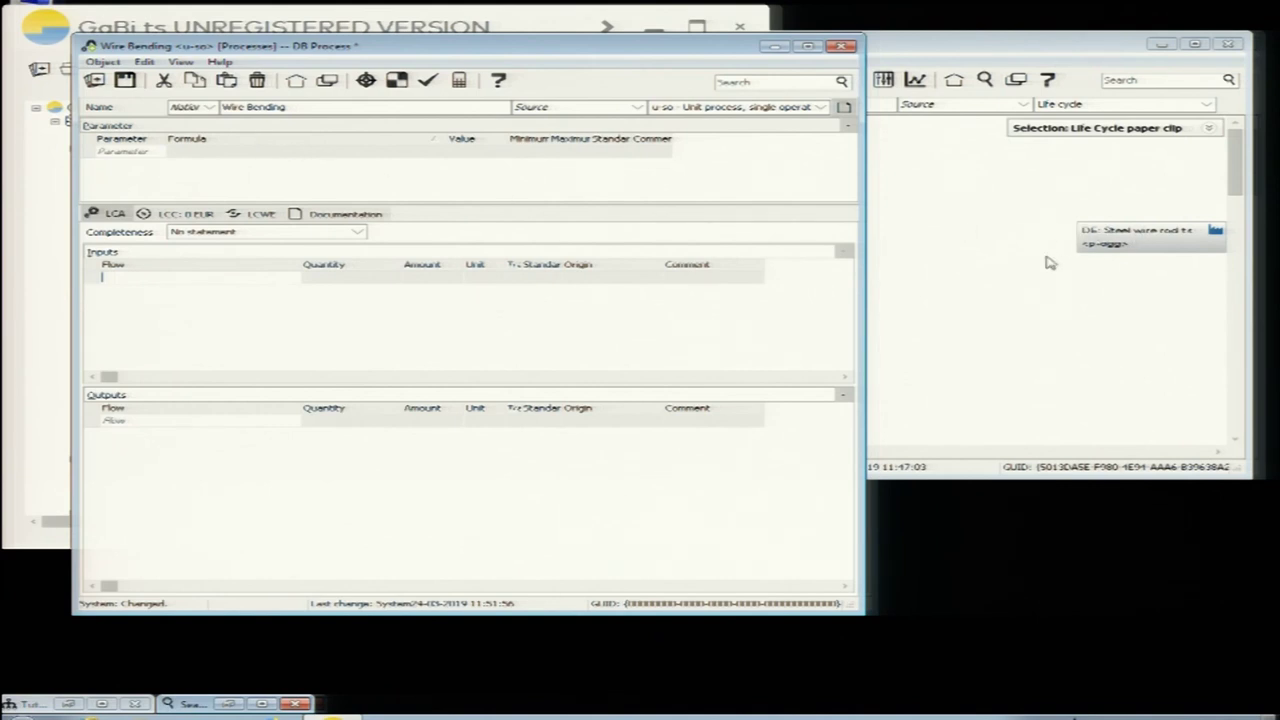
type("ste")
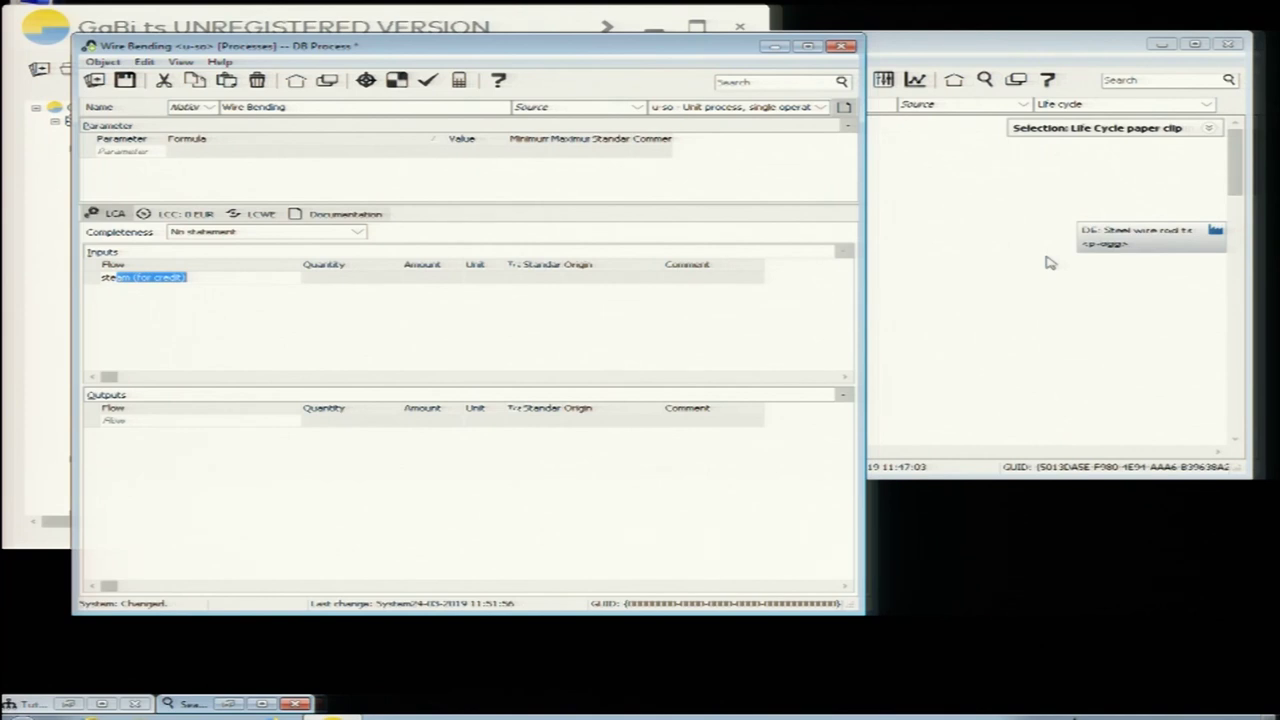
type("eel")
key("Delete")
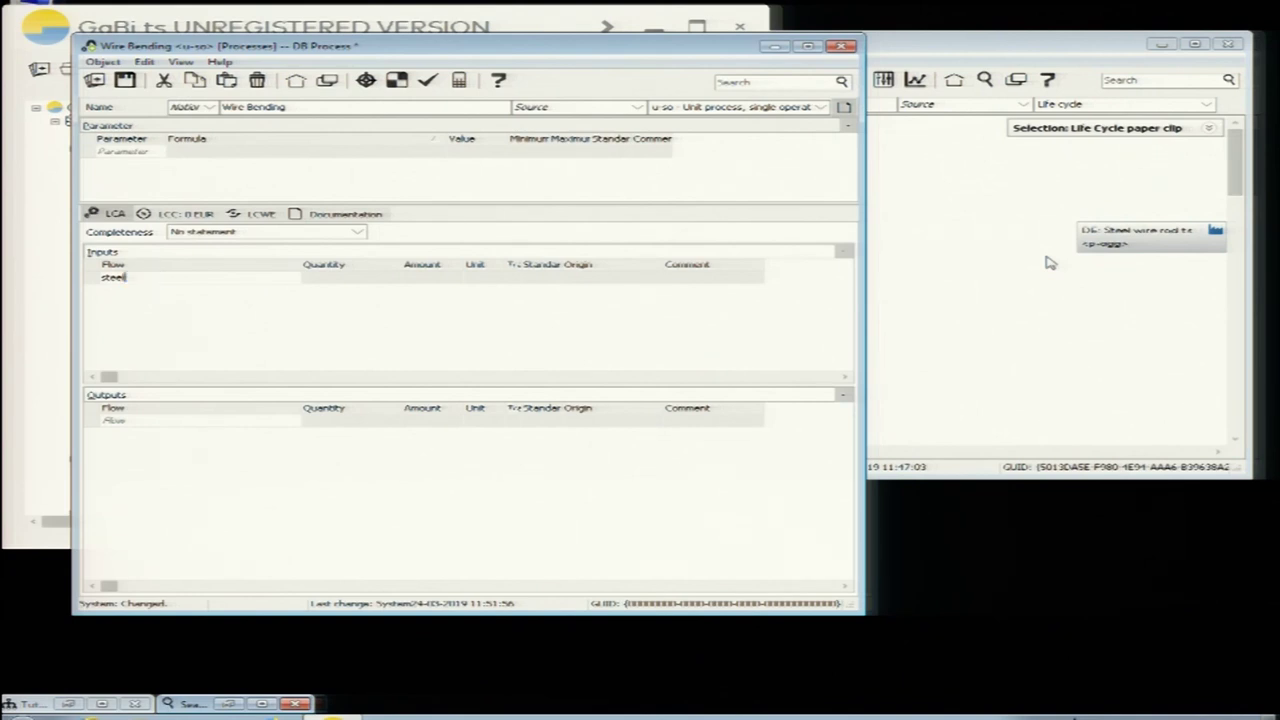
key("Return")
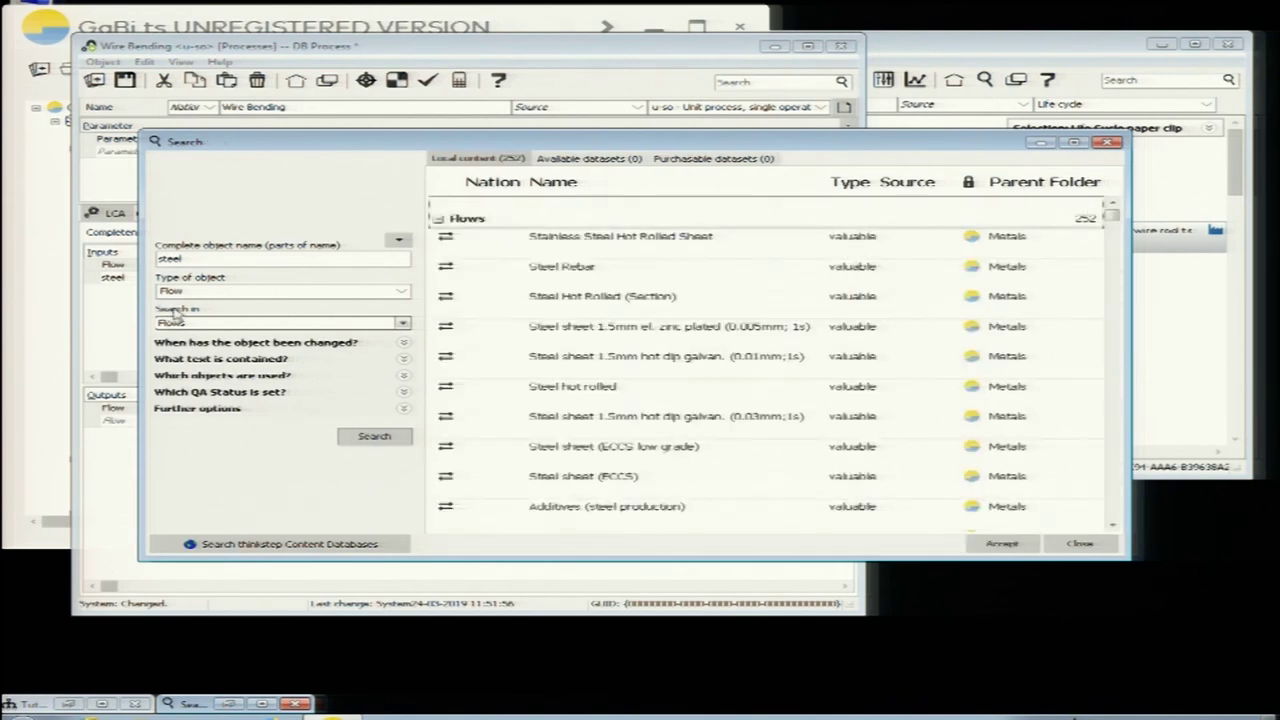
- Narrow the search to "steel wire rod", keeping the object type as Flow, and run it
left_click(185, 291)
left_click(186, 300)
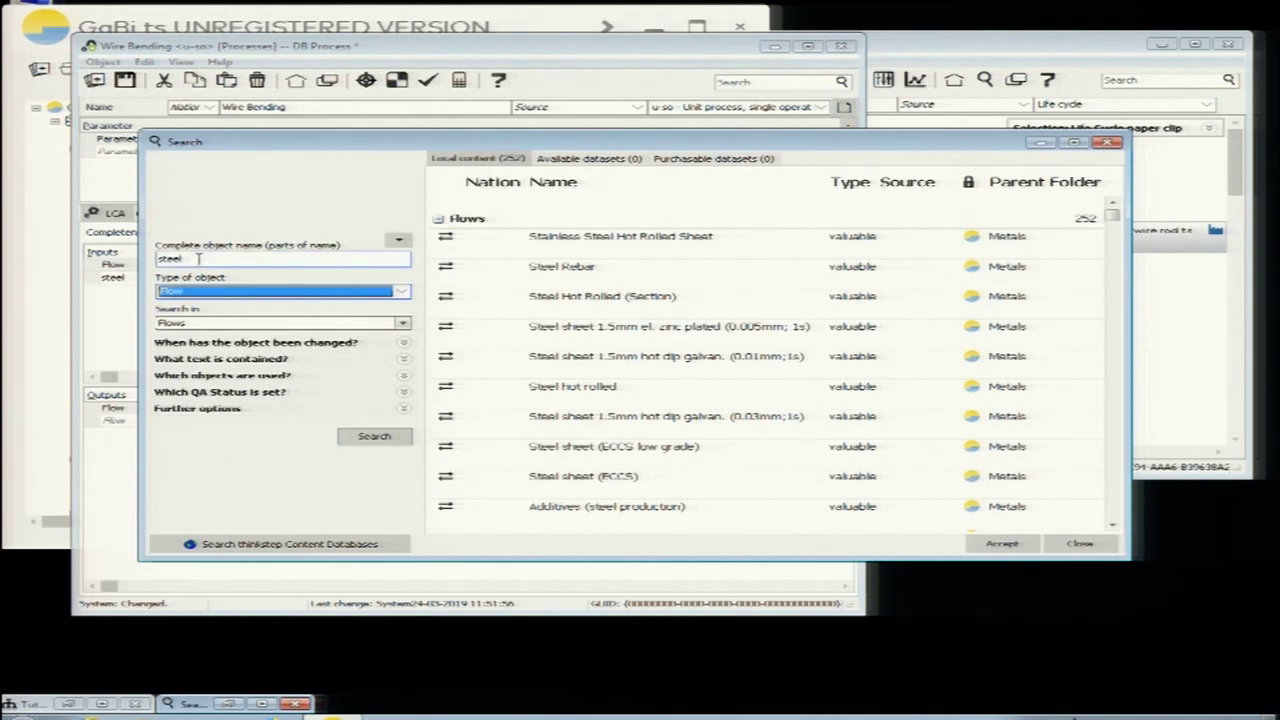
left_click(198, 258)
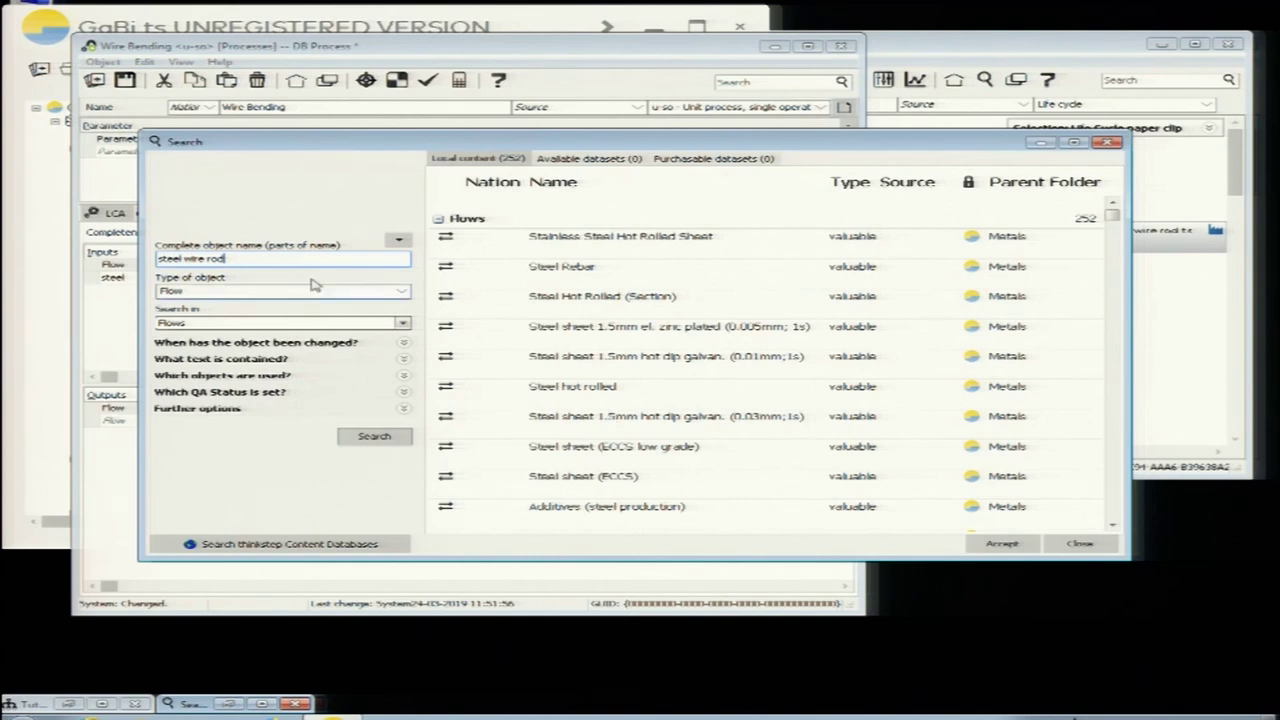
left_click(374, 436)
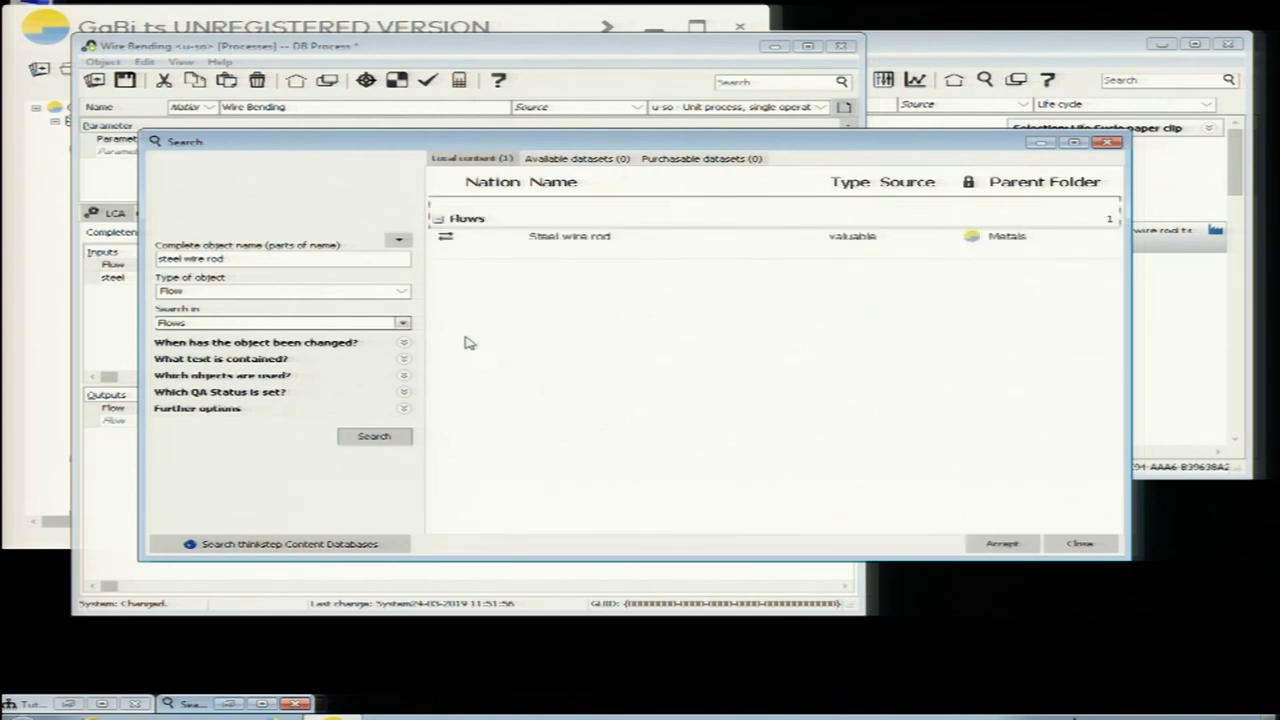
- Add the Steel wire rod flow from Metals as an input of Wire Bending with an amount of 0.00035 kg
left_click(450, 242)
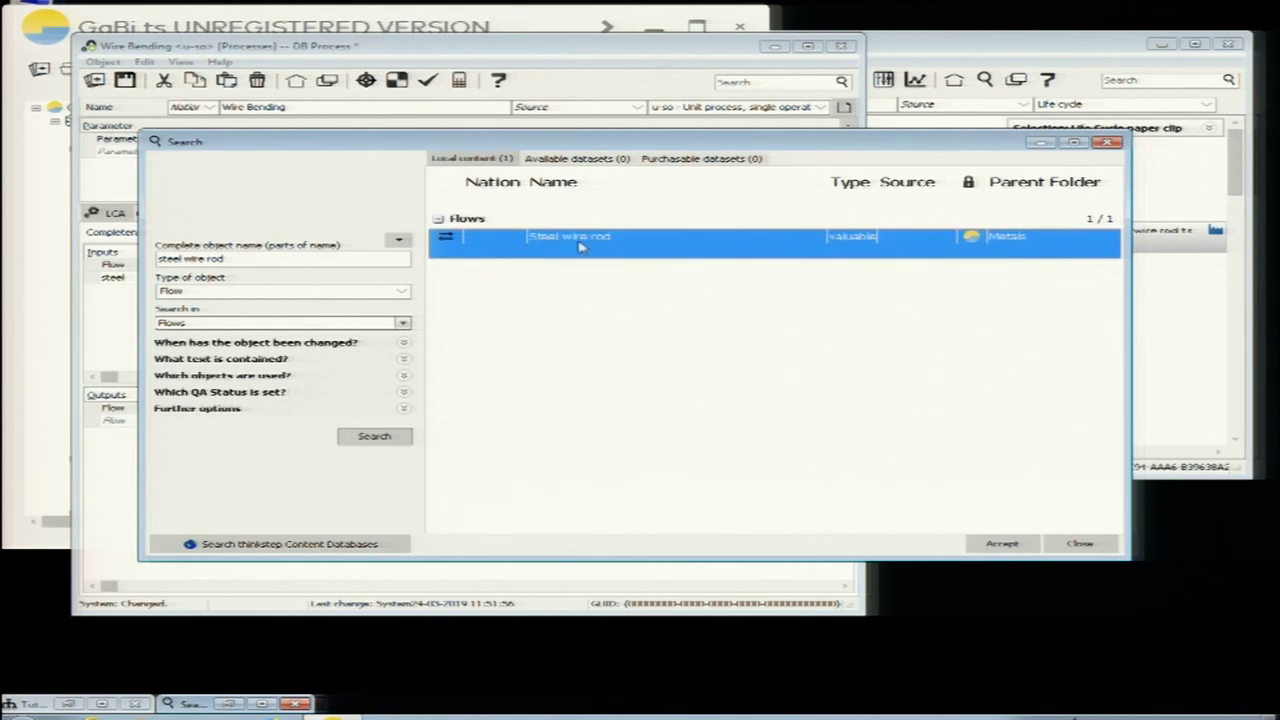
left_click(1003, 544)
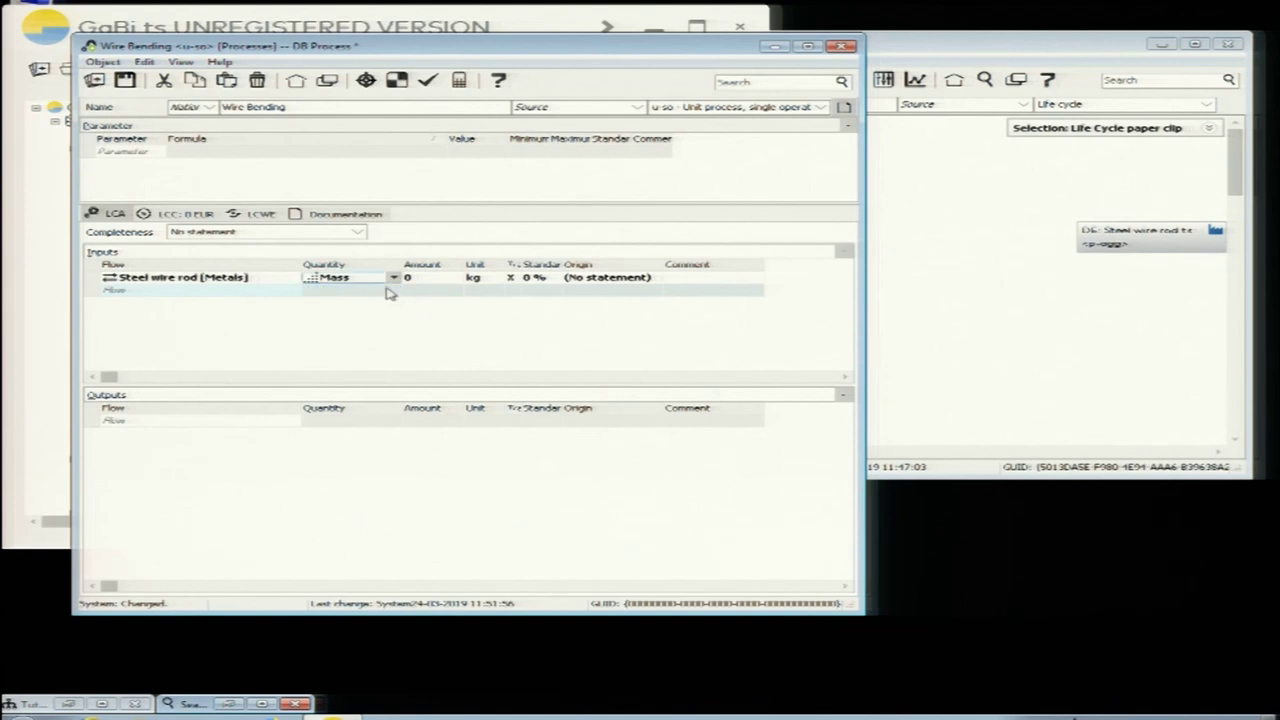
left_click(424, 279)
- Enter "electricity" as the second input flow of the Wire Bending process and look it up in the flow search
left_click(146, 291)
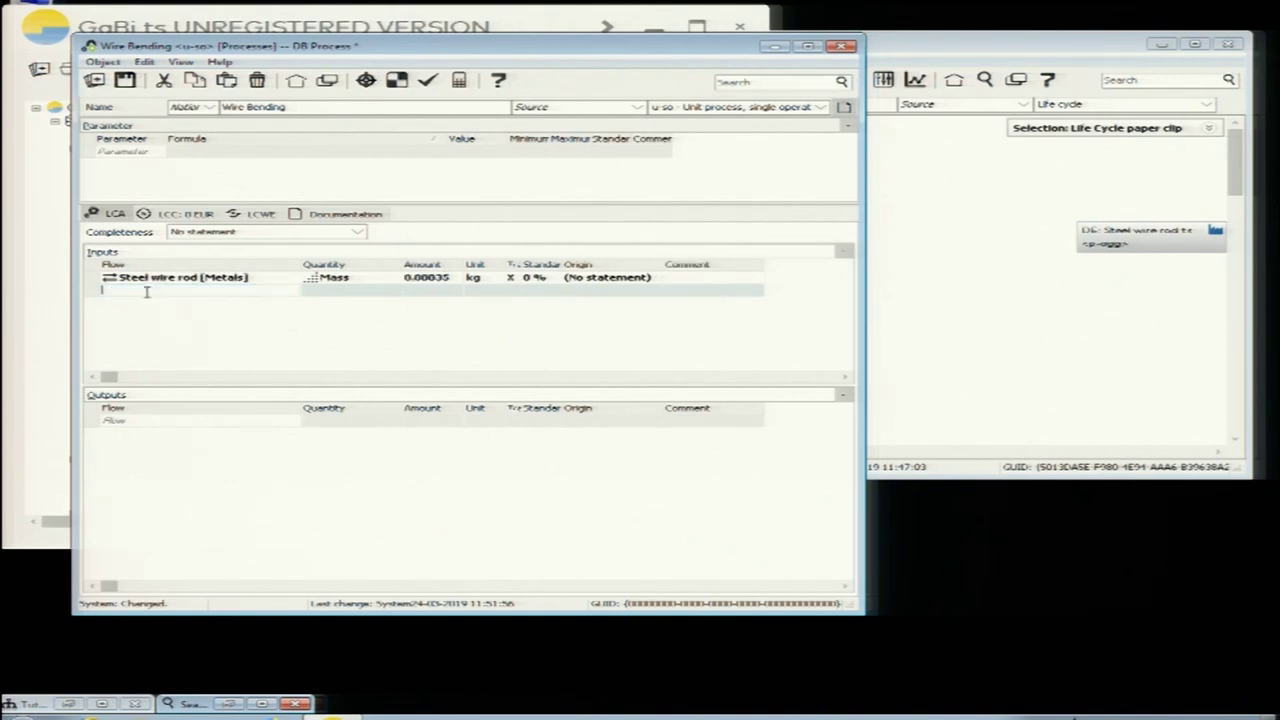
type("ele")
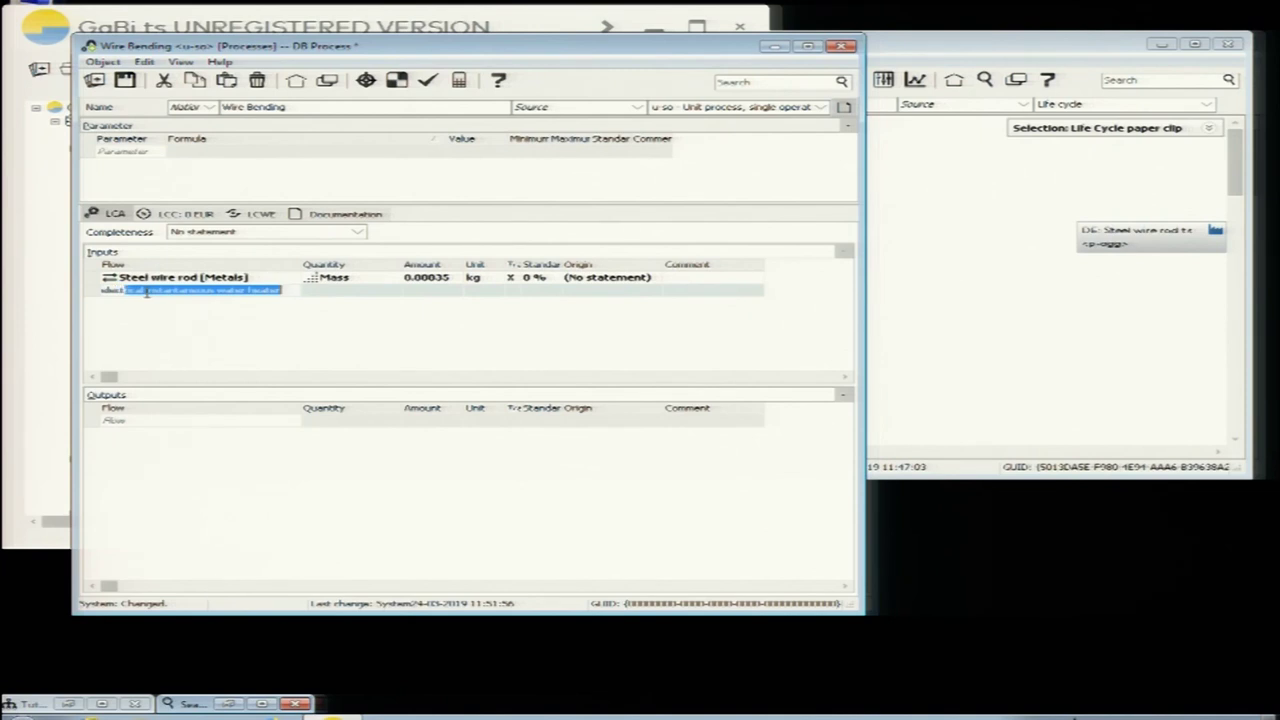
type("ctricity")
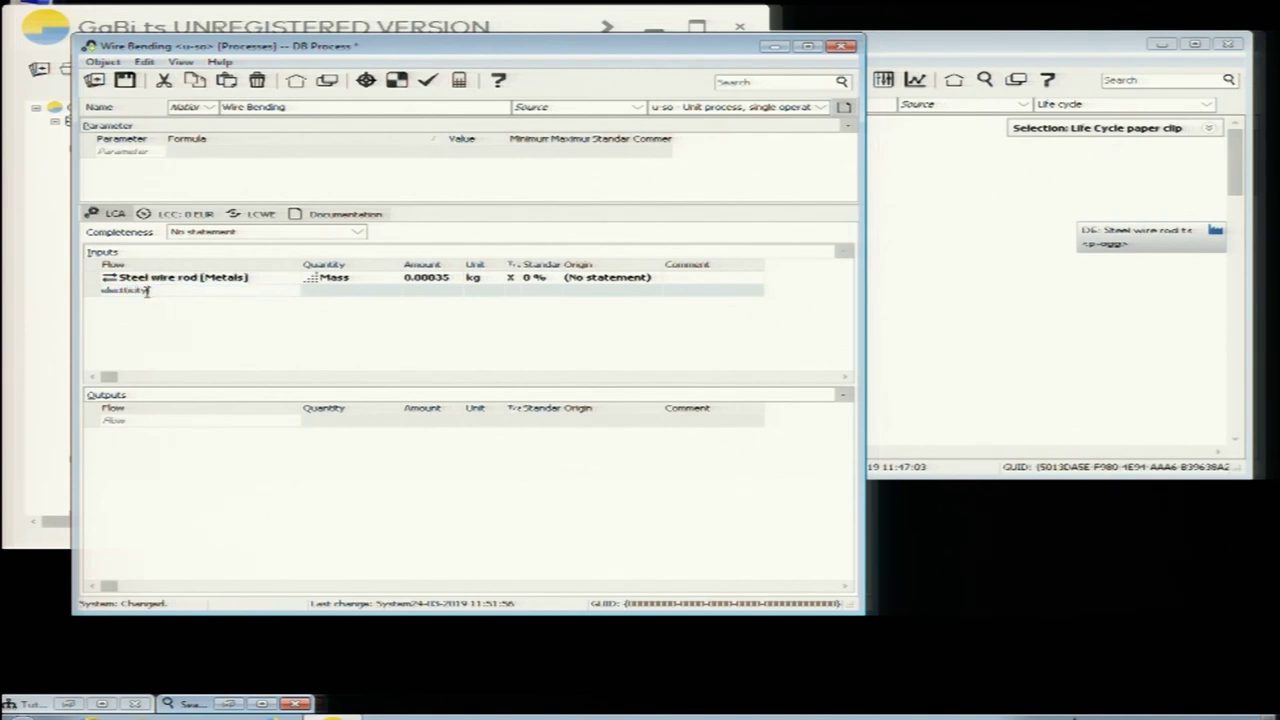
key("Return")
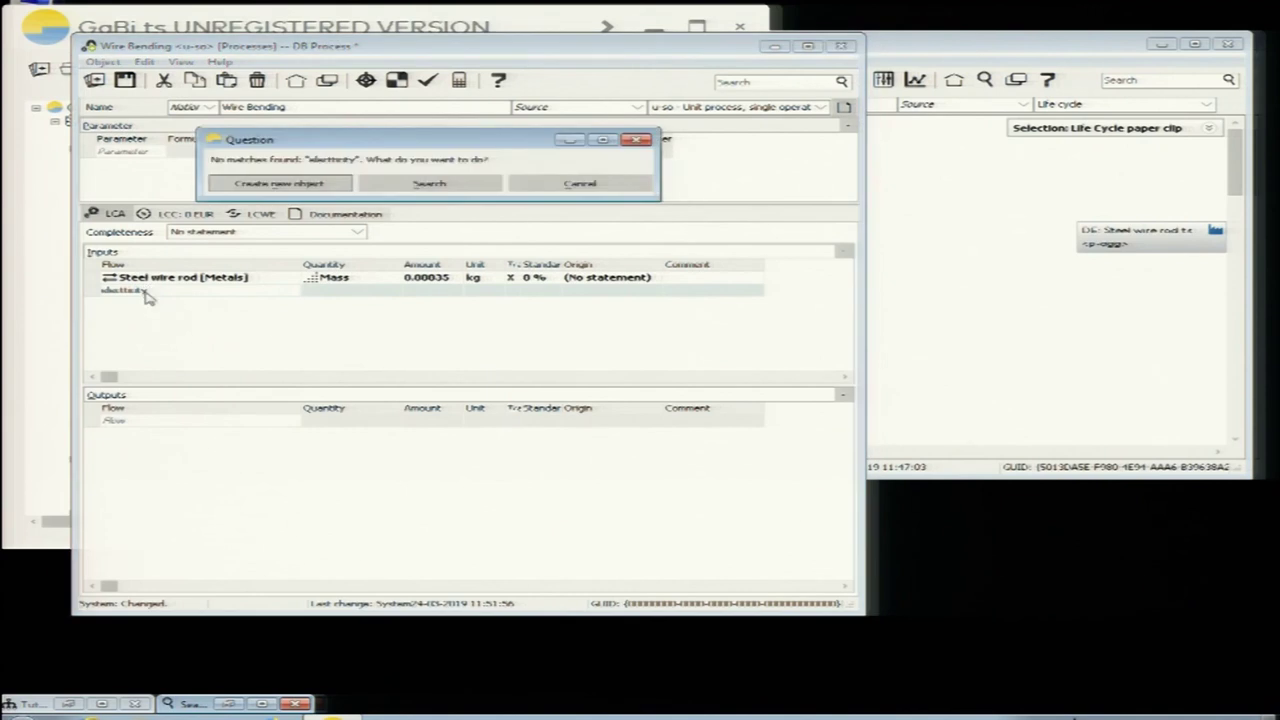
left_click(538, 186)
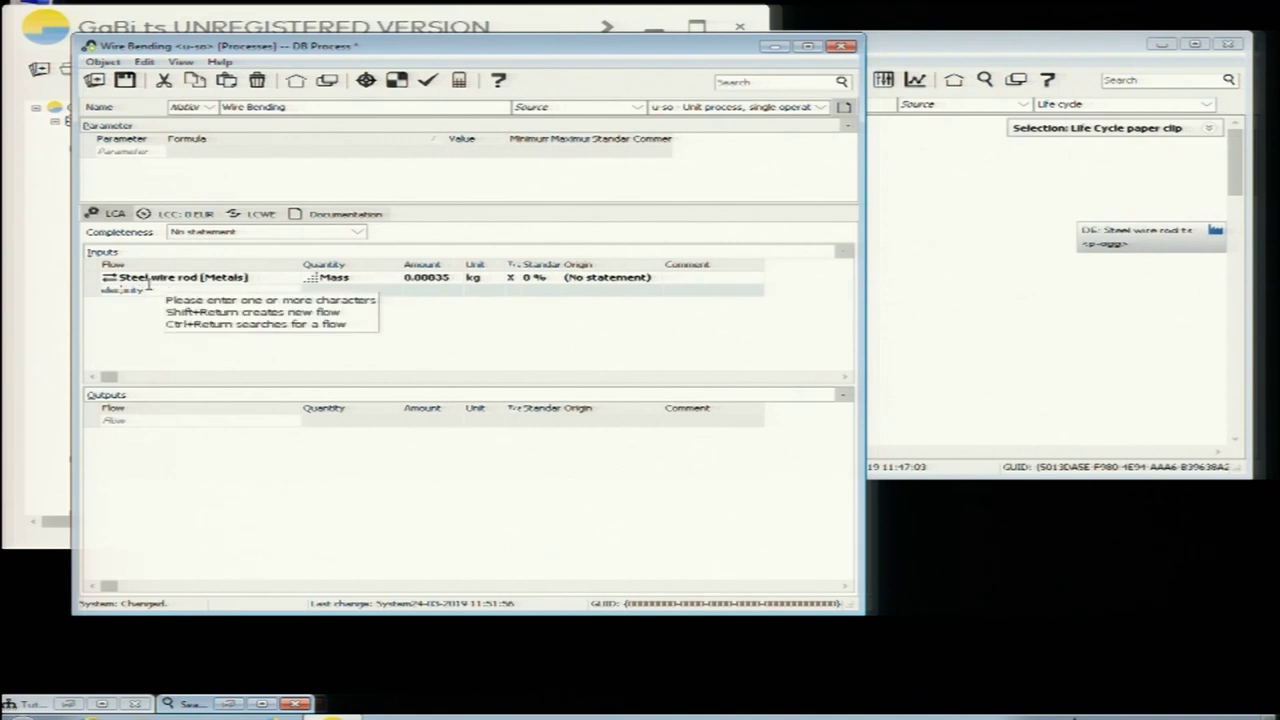
key("BackSpace")
key("BackSpace")
key("BackSpace")
key("BackSpace")
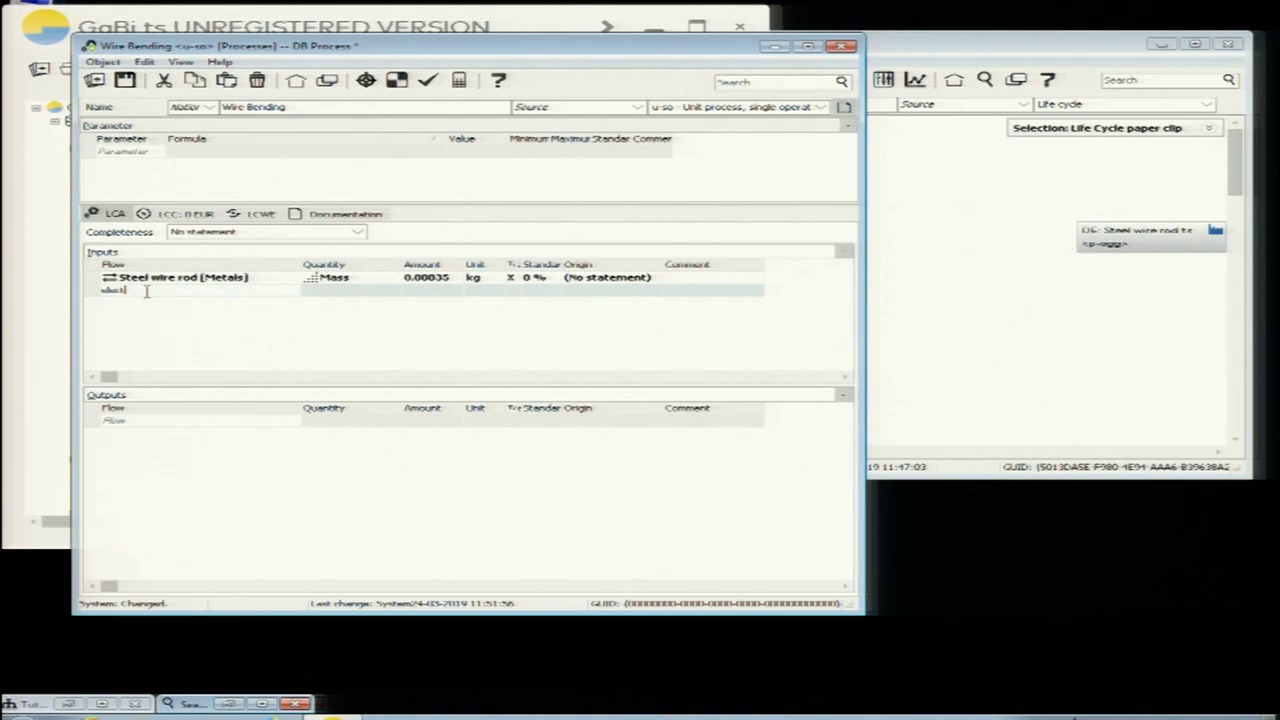
key("BackSpace")
type("ici")
type("c")
key("Return")
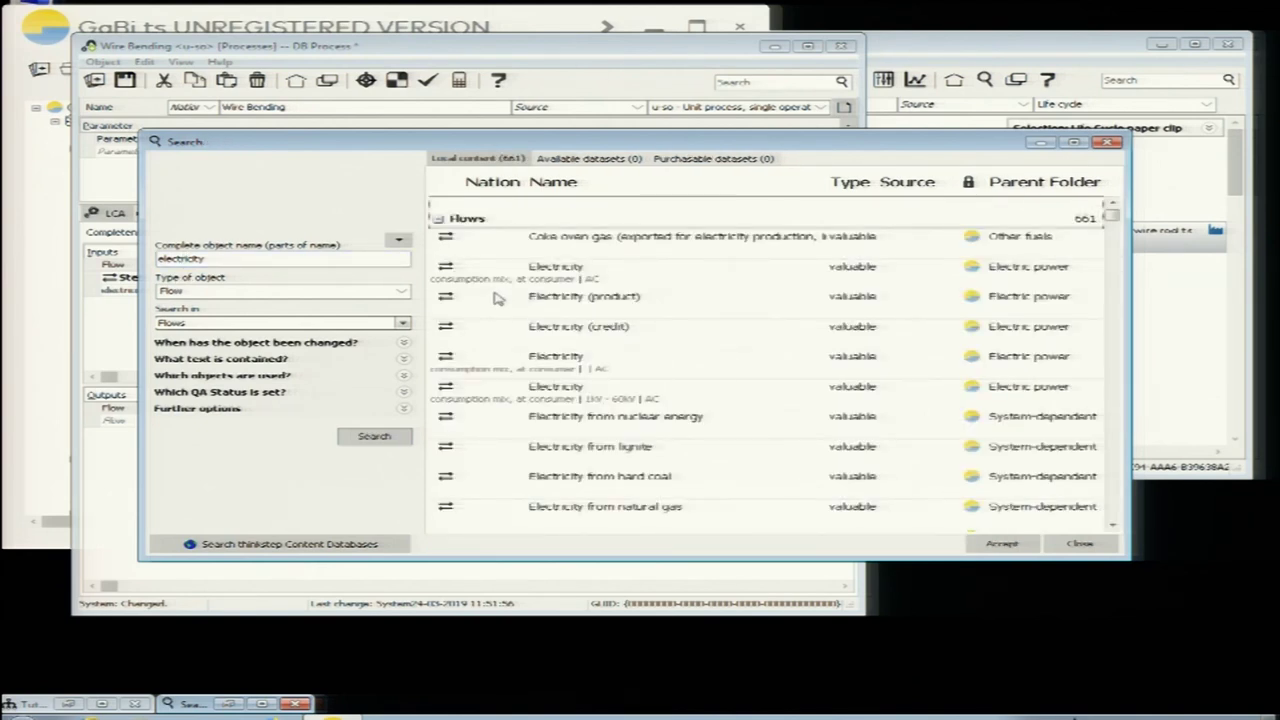
- Add the second AC consumption-mix Electricity flow, listed below Electricity (credit), as an input of the process
left_click(585, 283)
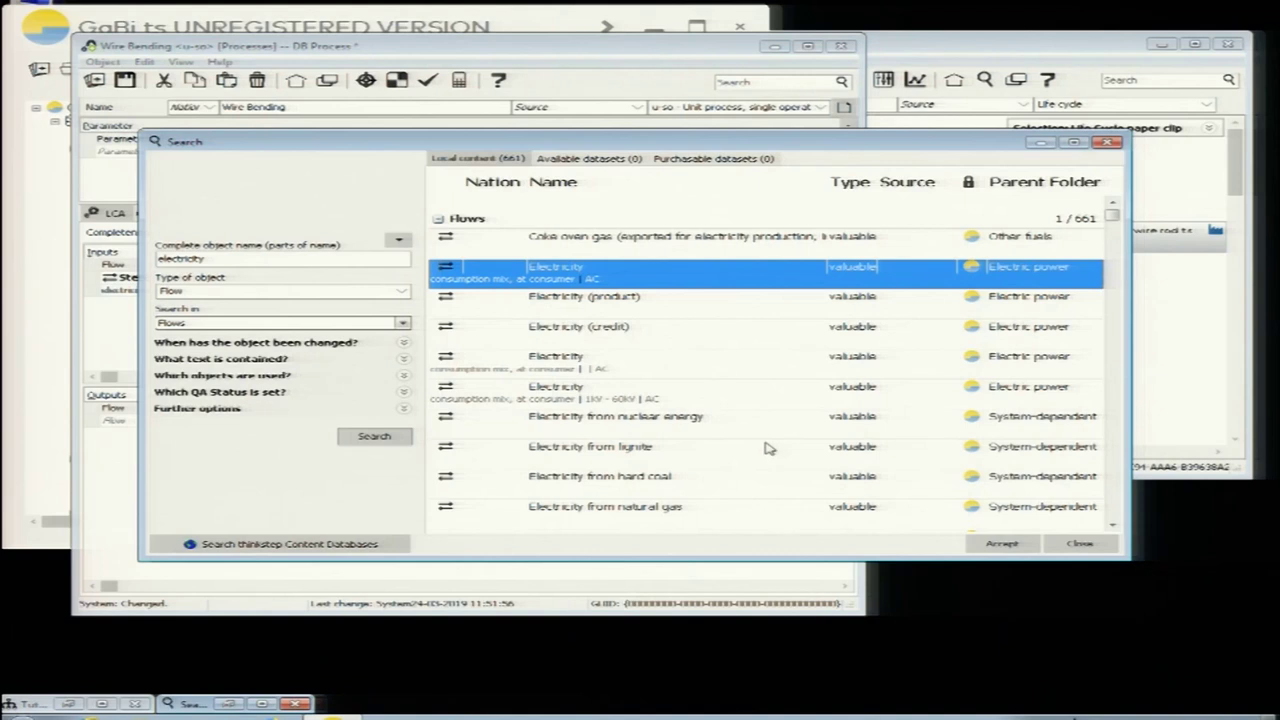
scroll(768, 447, "down", 1)
left_click(562, 371)
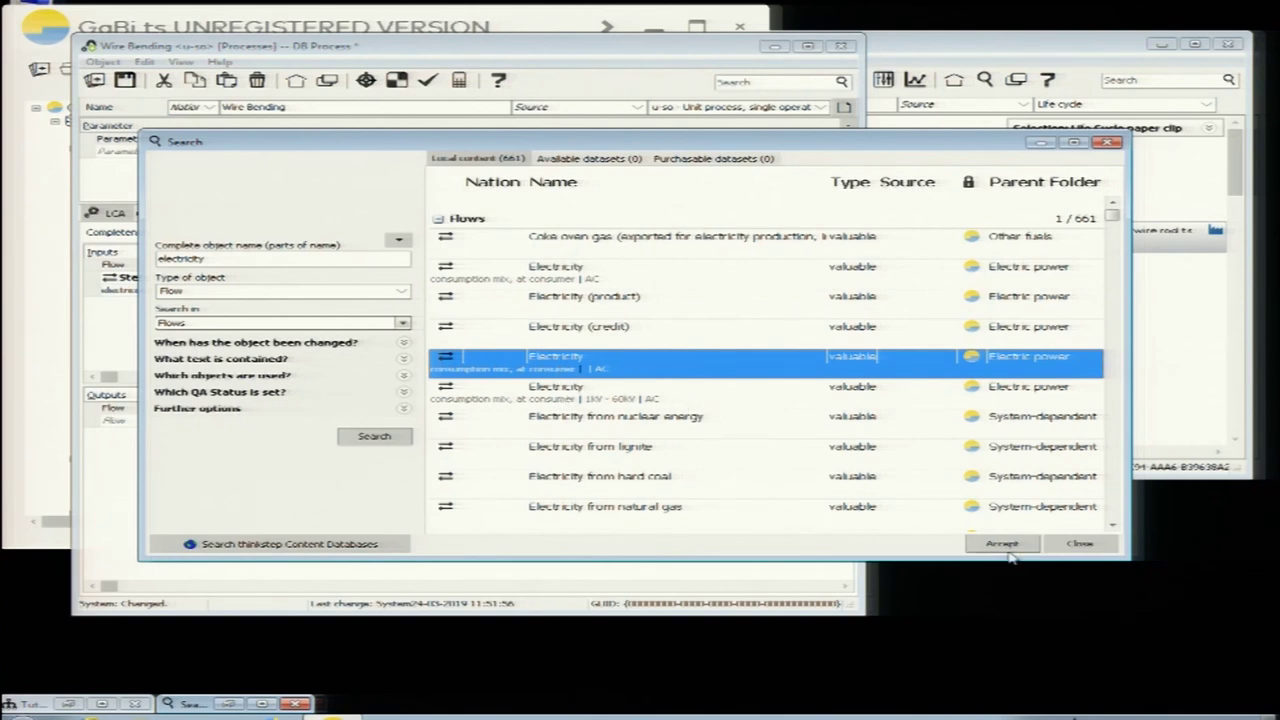
left_click(1003, 544)
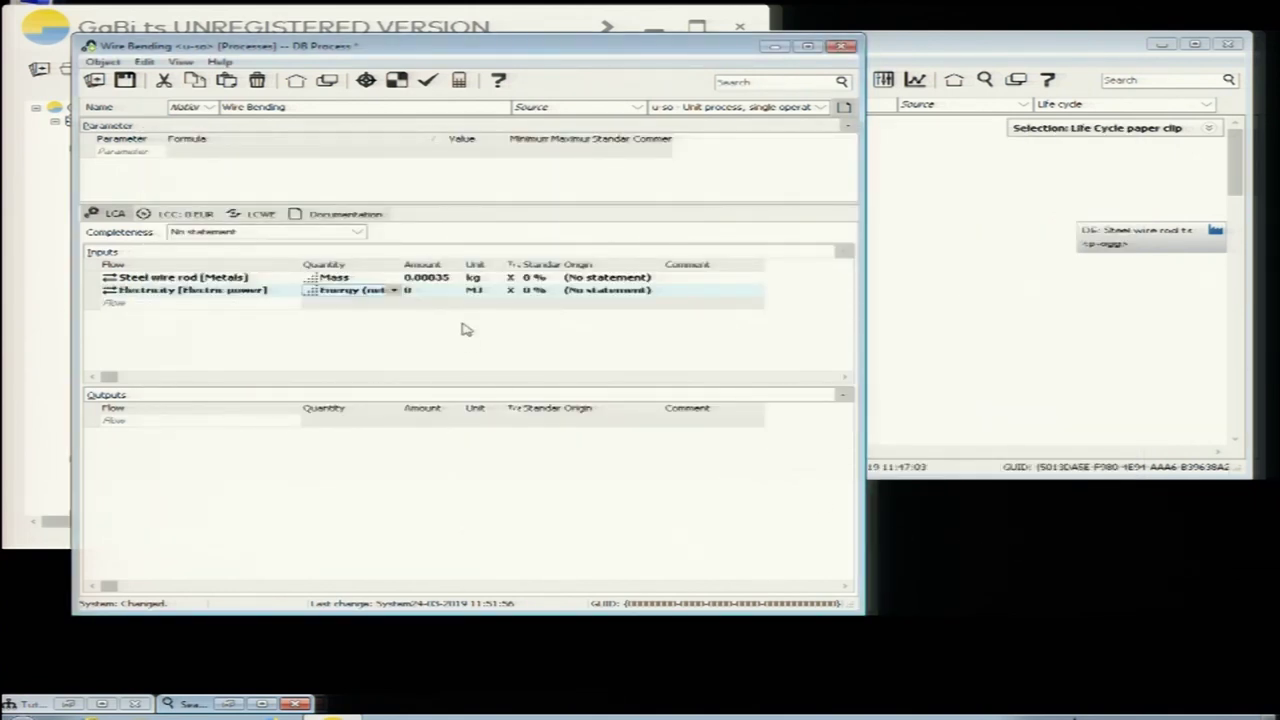
- Set the unit of the electricity input to kWh
left_click(438, 291)
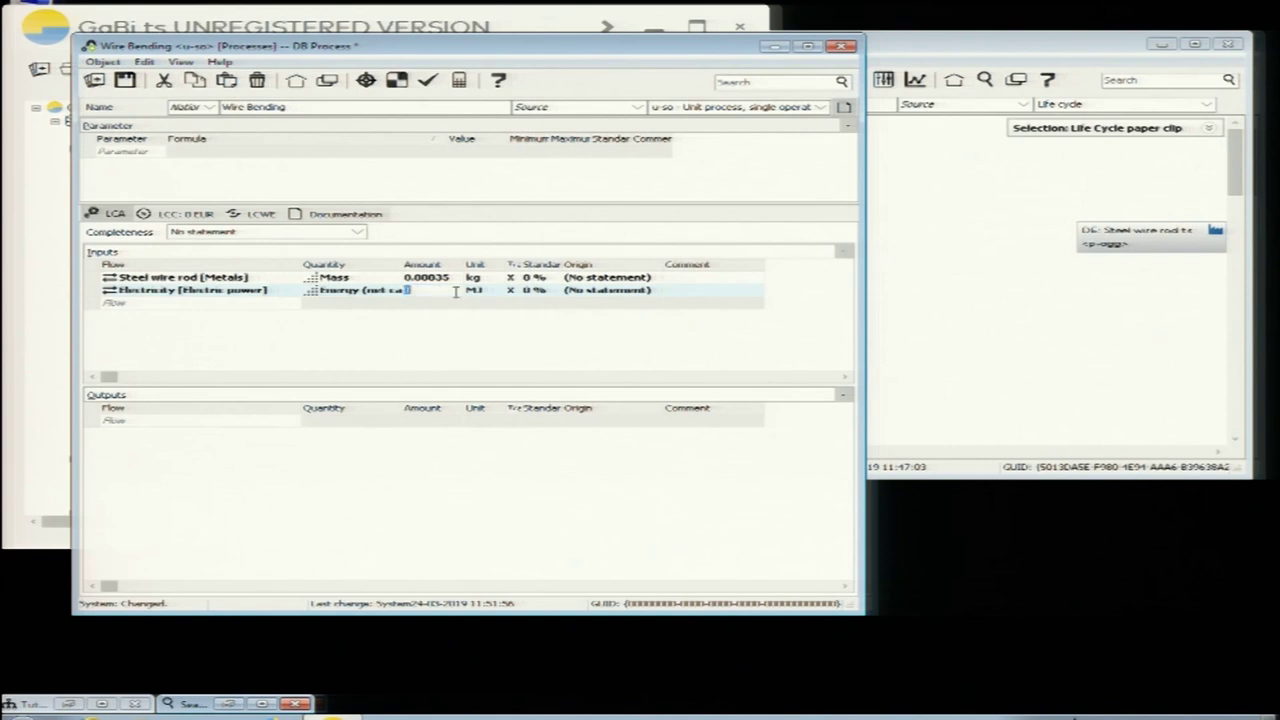
left_click(490, 293)
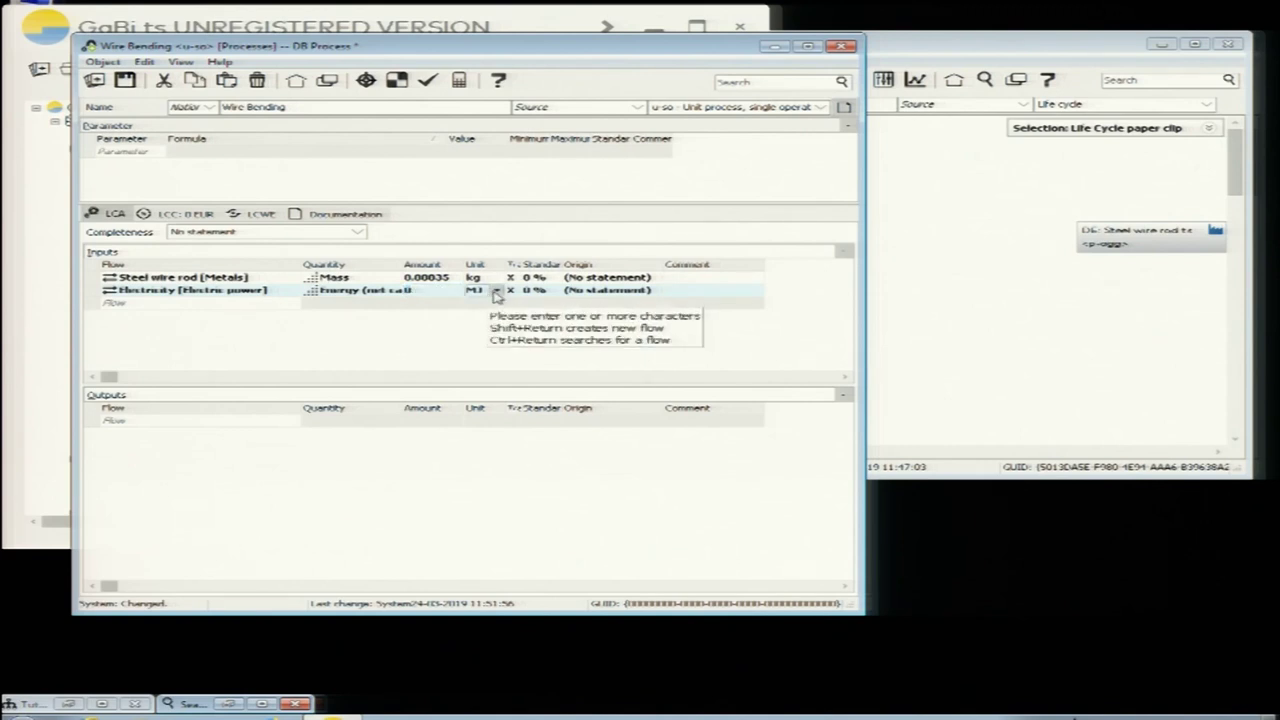
left_click(496, 291)
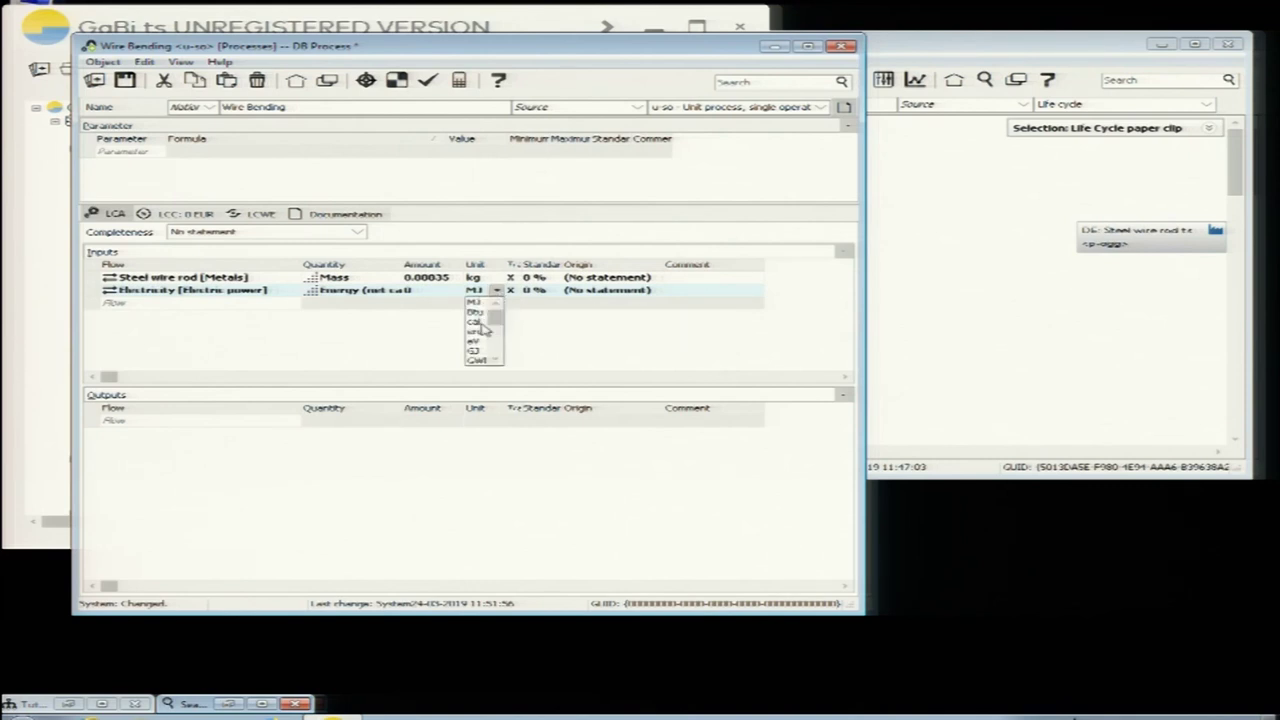
left_click_drag(496, 320, 499, 346)
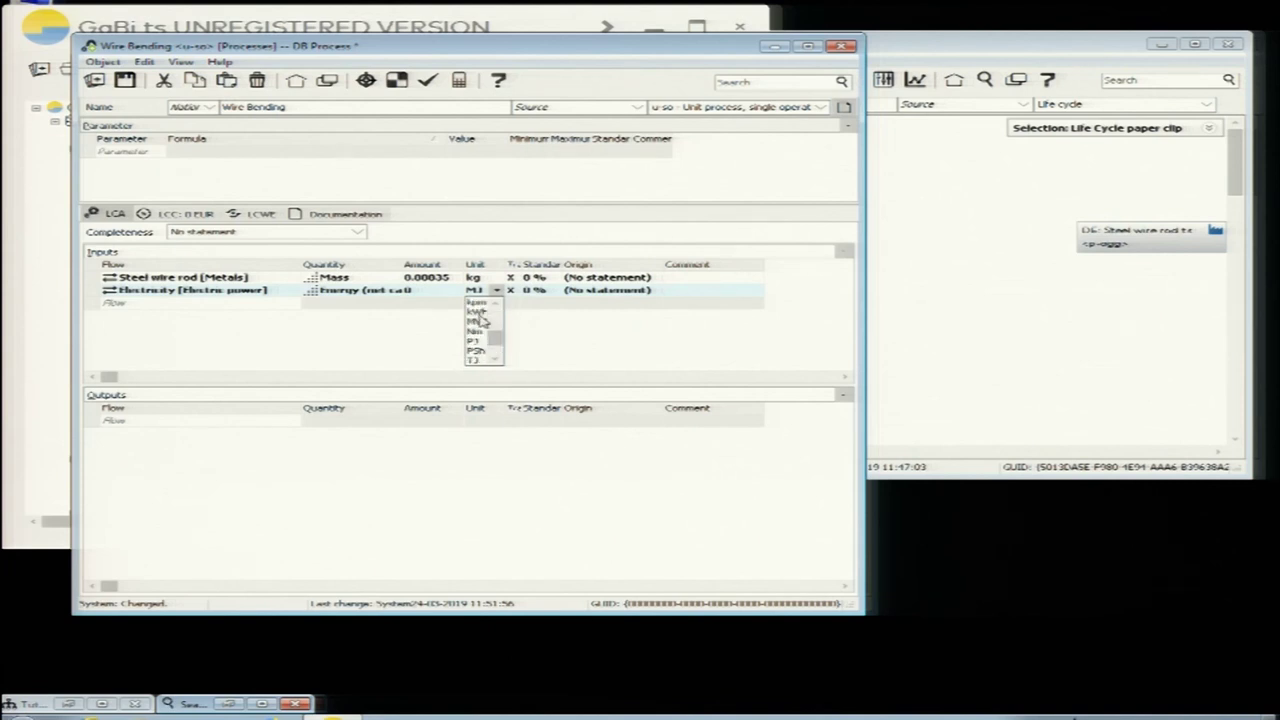
left_click(474, 312)
- Set the electricity amount to 0.0001 kWh and convert its unit to MJ
left_click(430, 291)
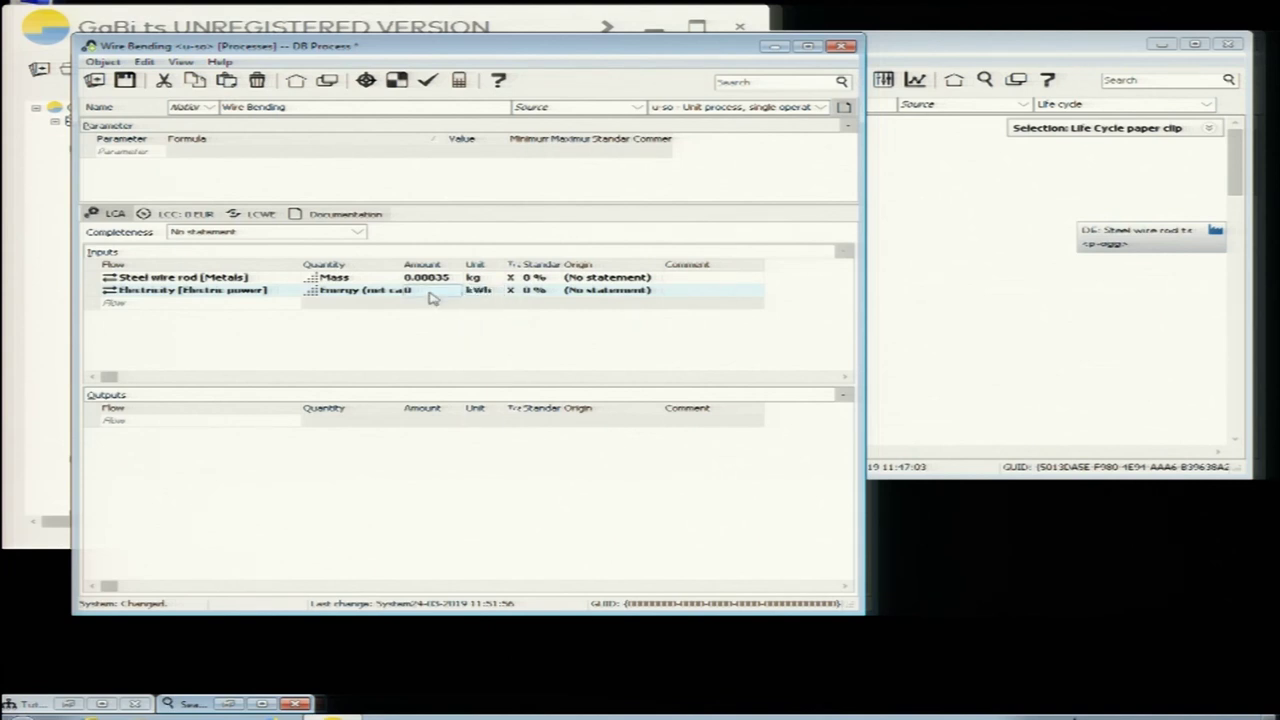
type("0.0001")
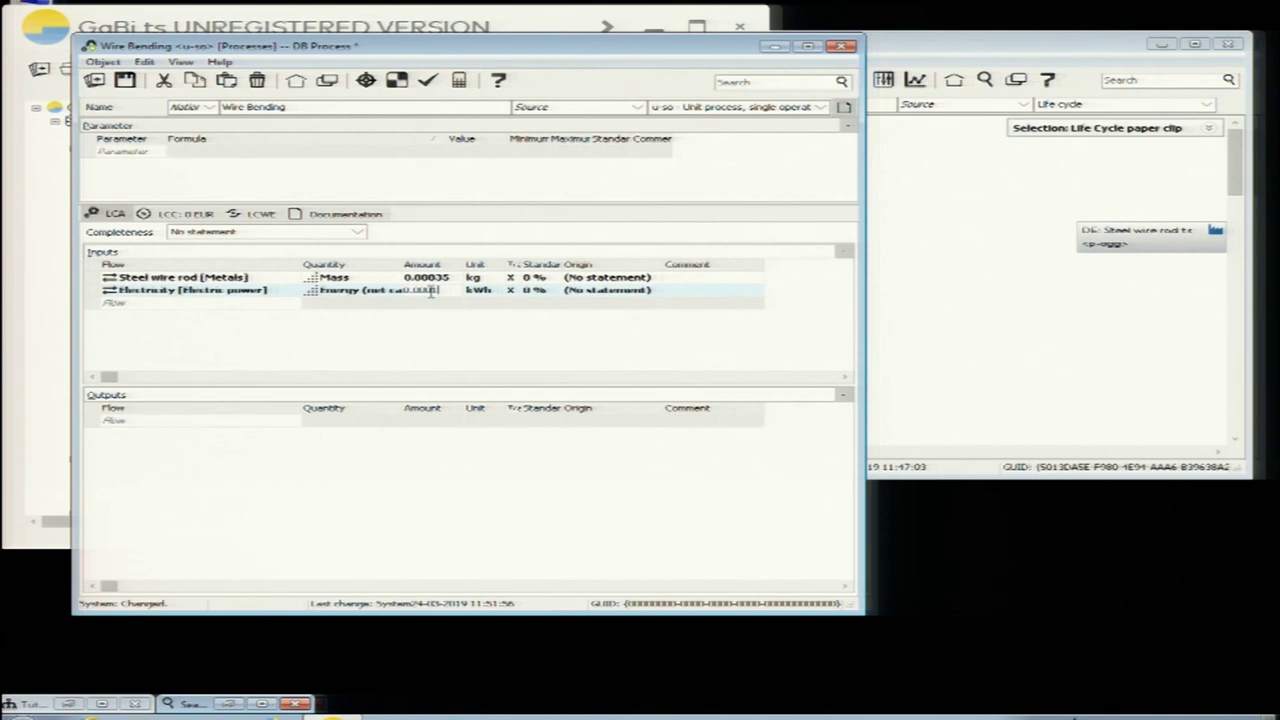
key("Return")
key("End")
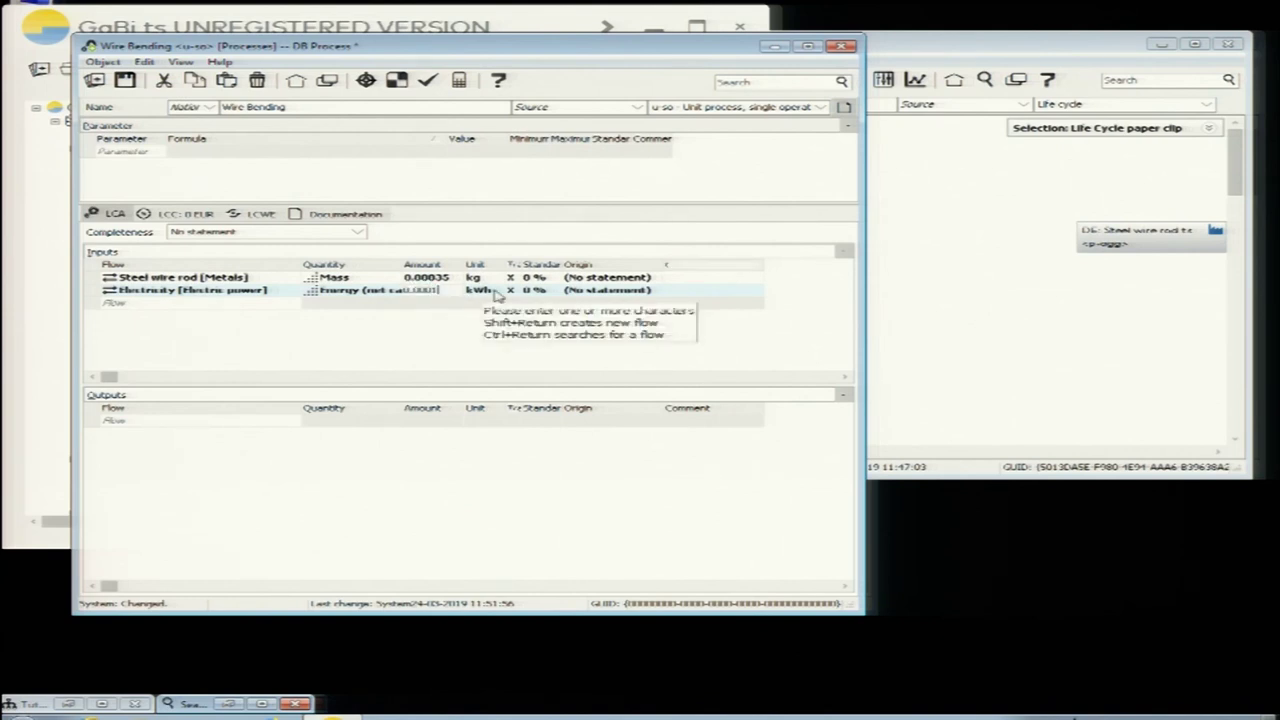
left_click(487, 290)
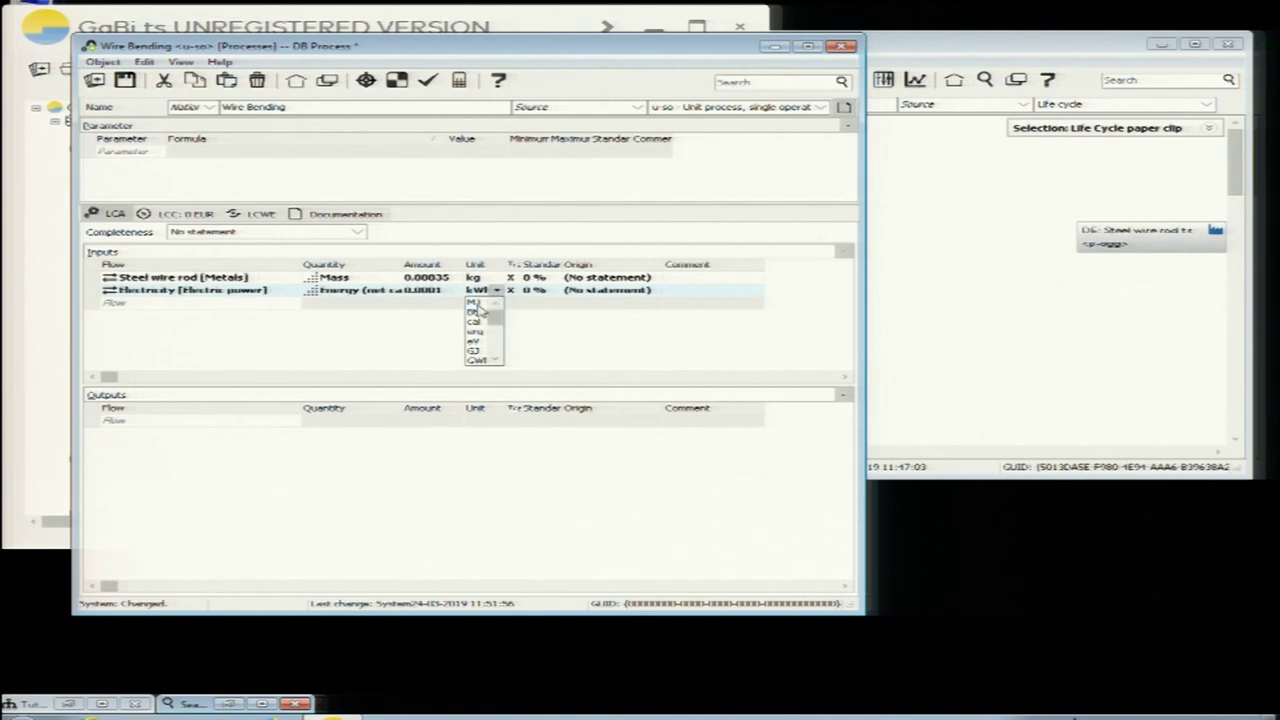
left_click(479, 302)
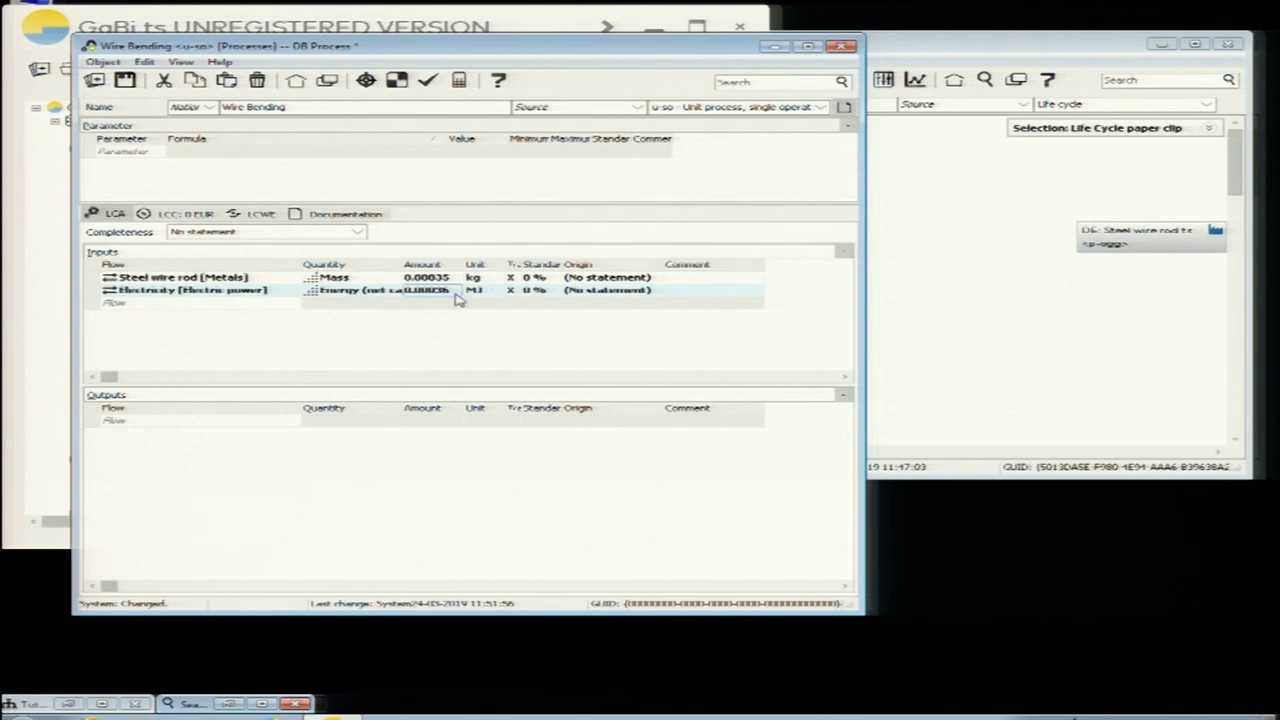
- Enter "paper clip" as an output flow of the Wire Bending process and choose to create it as a new object
left_click(172, 420)
type("pap")
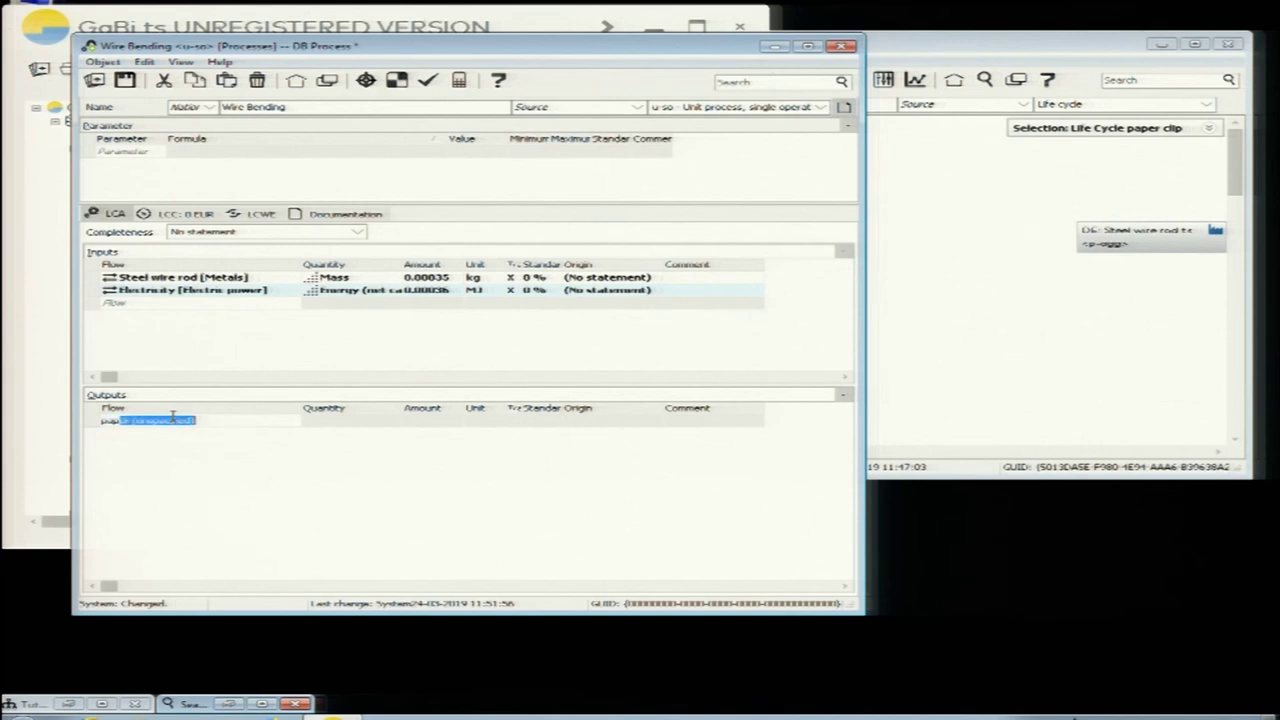
type("er clip")
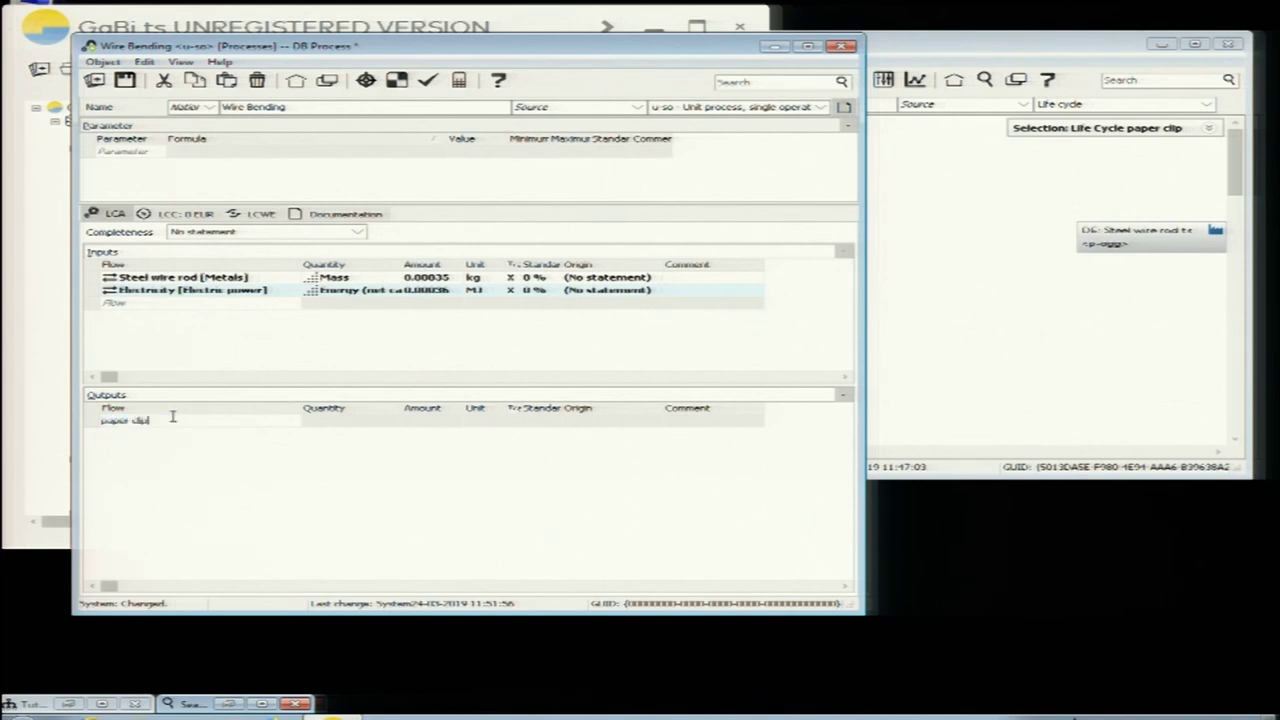
key("Return")
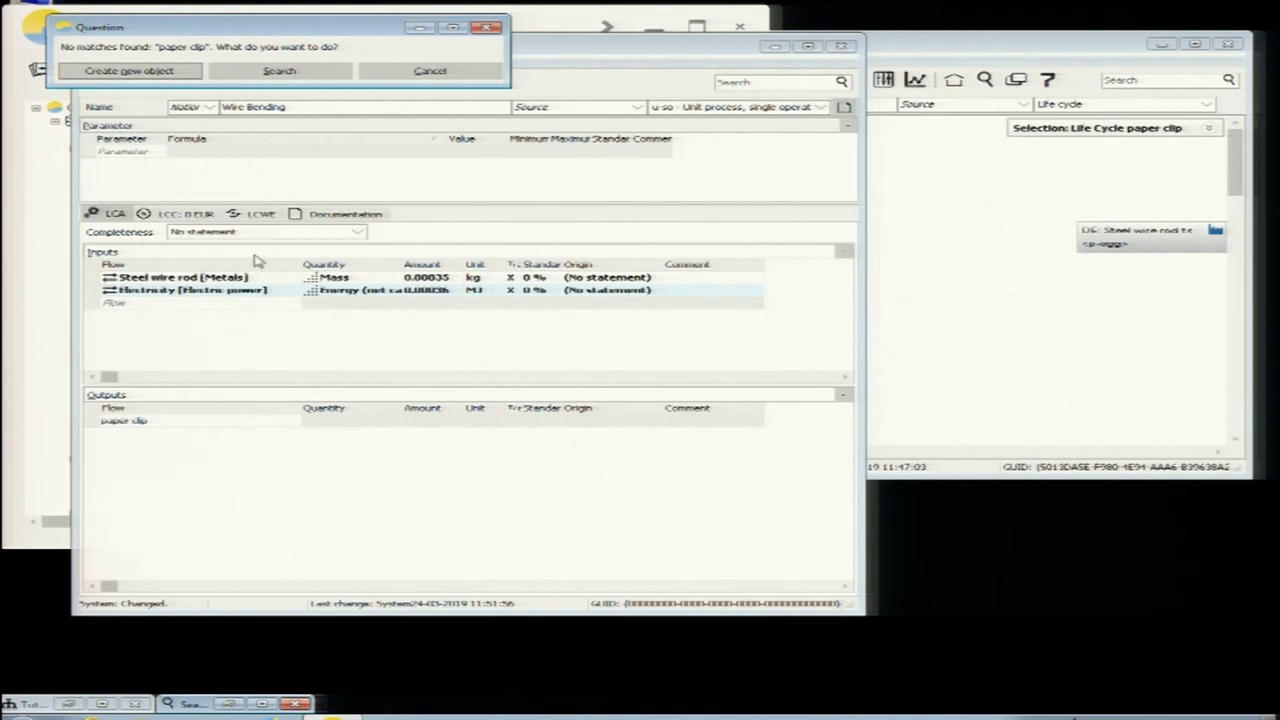
left_click(148, 73)
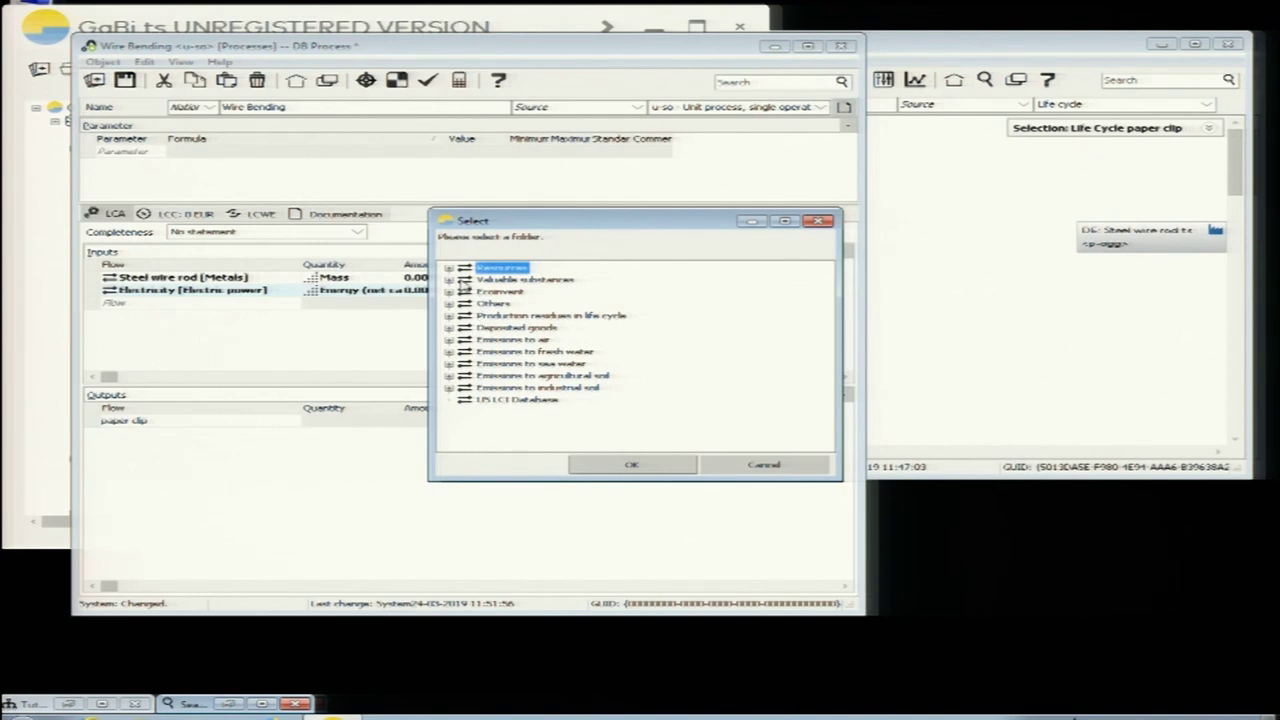
- Choose the Metals folder under Valuable substances, Materials, as the location of the new flow
left_click(449, 268)
left_click(449, 268)
left_click(449, 280)
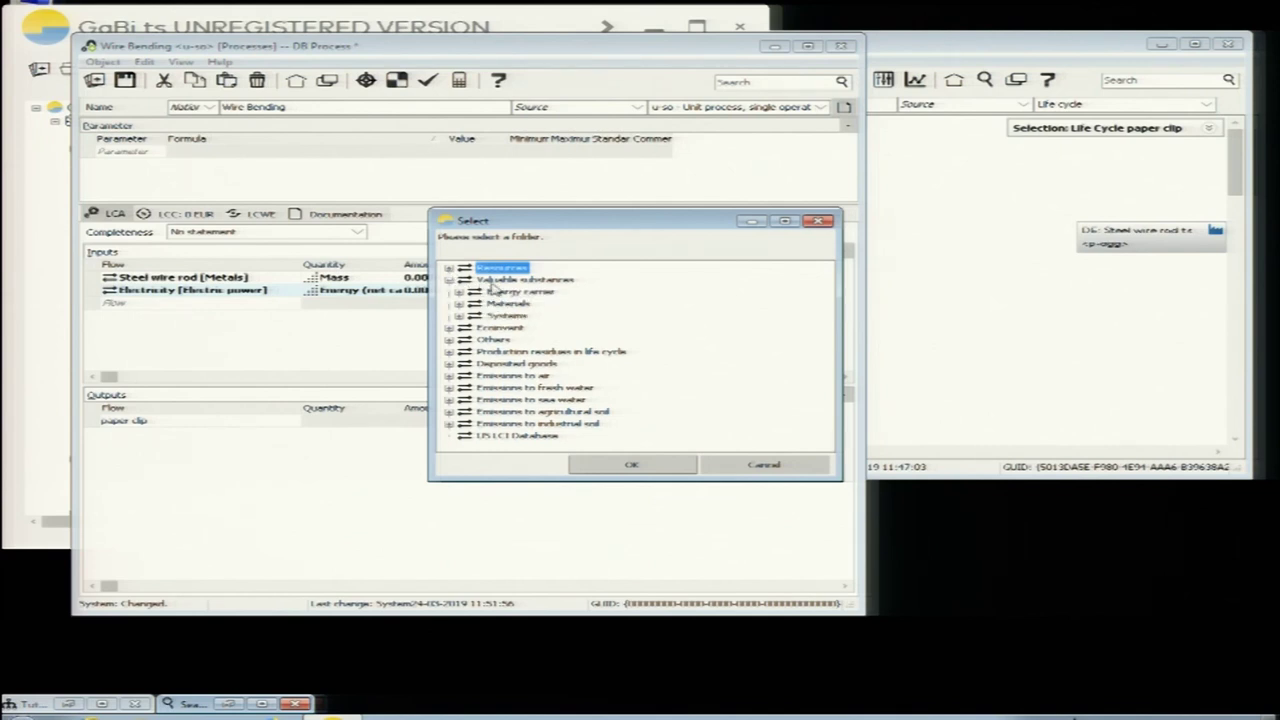
left_click(460, 304)
scroll(505, 350, "down", 3)
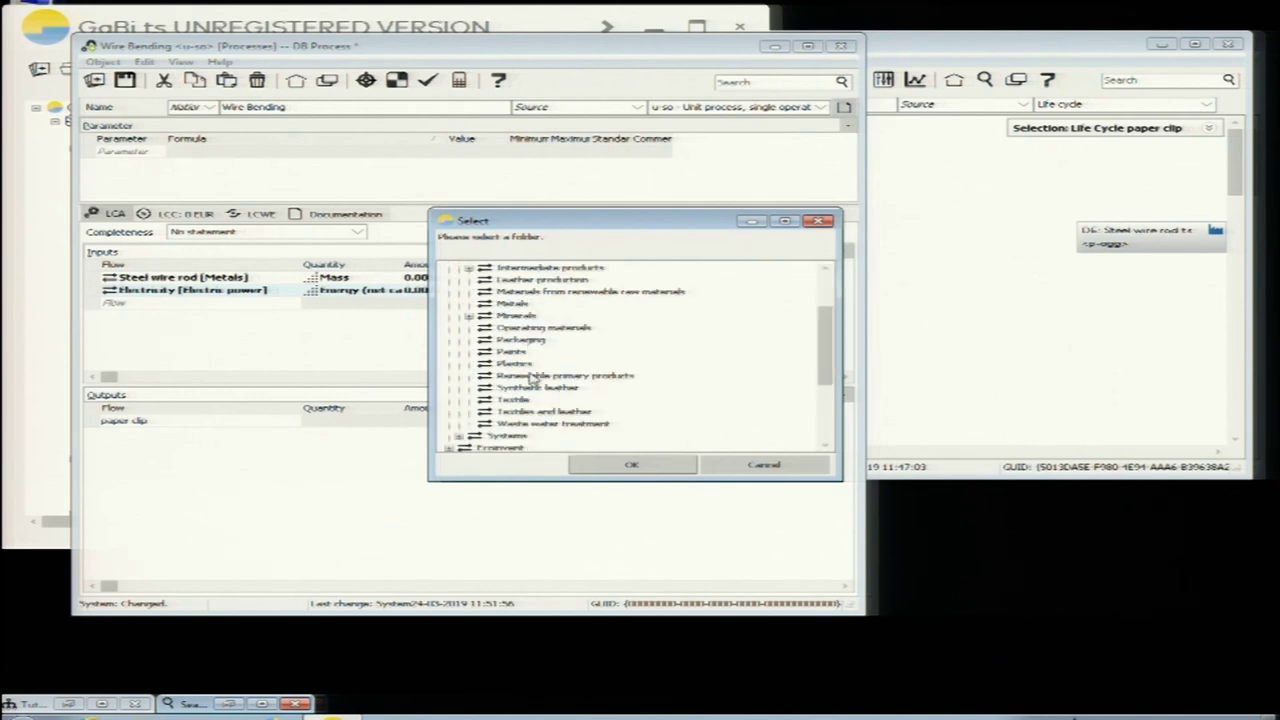
left_click(505, 268)
left_click(618, 463)
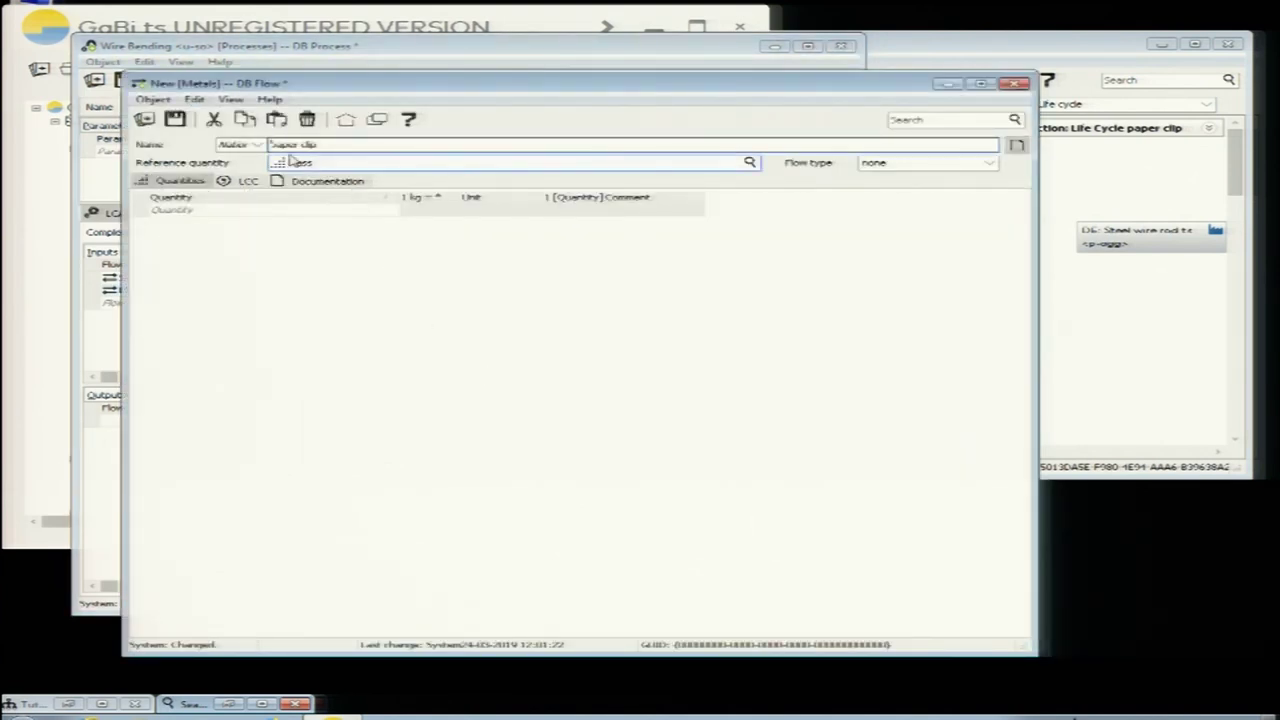
- Capitalize the new flow's name to read "Paper clip"
left_click(271, 144)
key("Delete")
type("P")
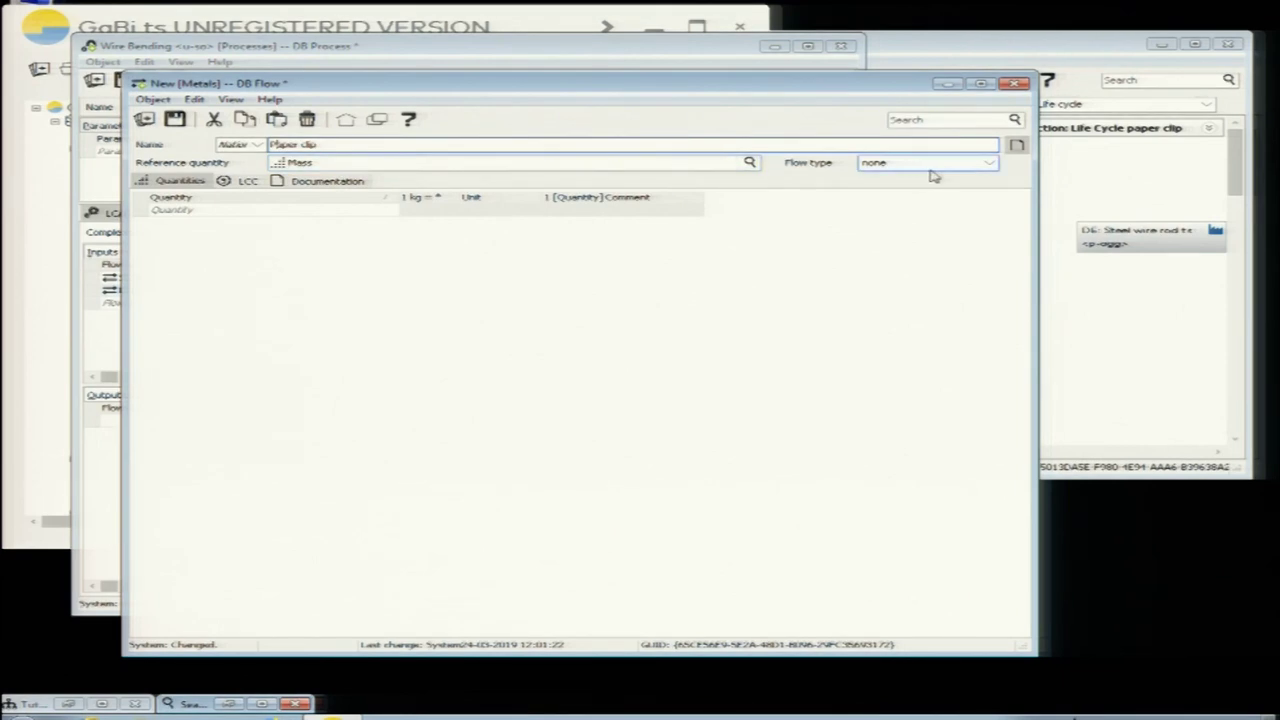
- Try Outputs as the flow type of the Paper clip flow, and return it to none
left_click(986, 165)
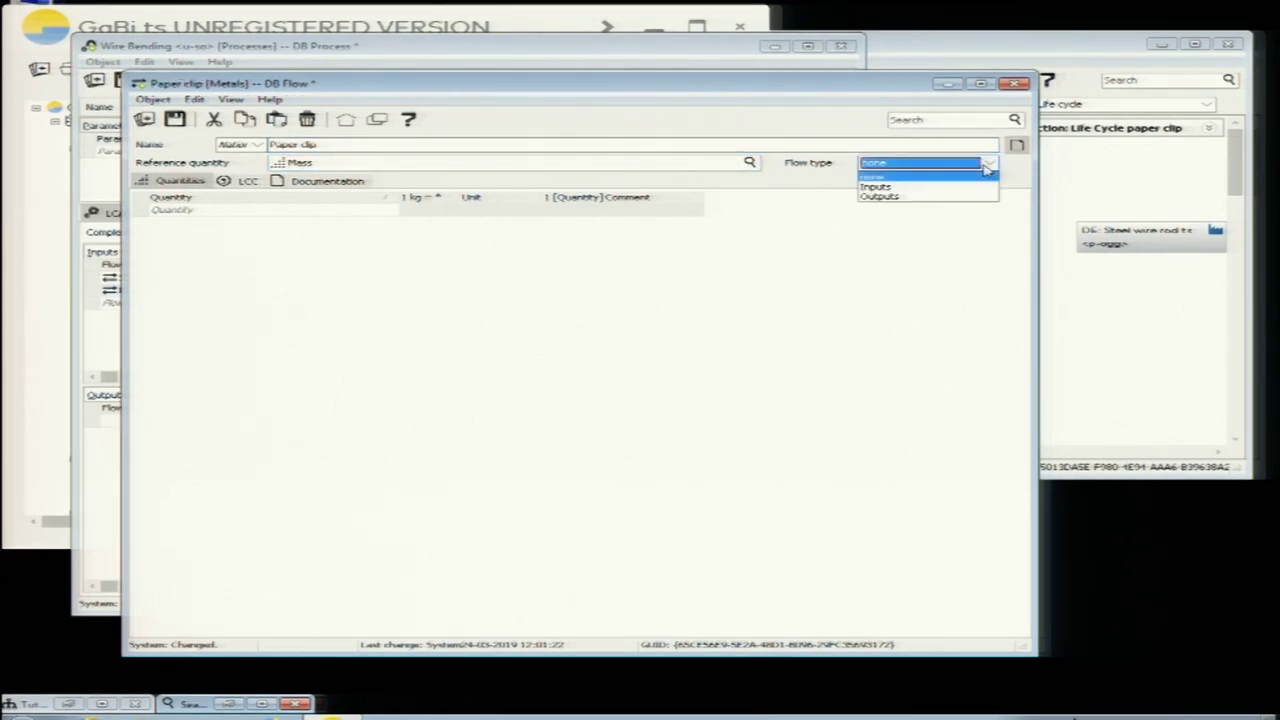
left_click(930, 197)
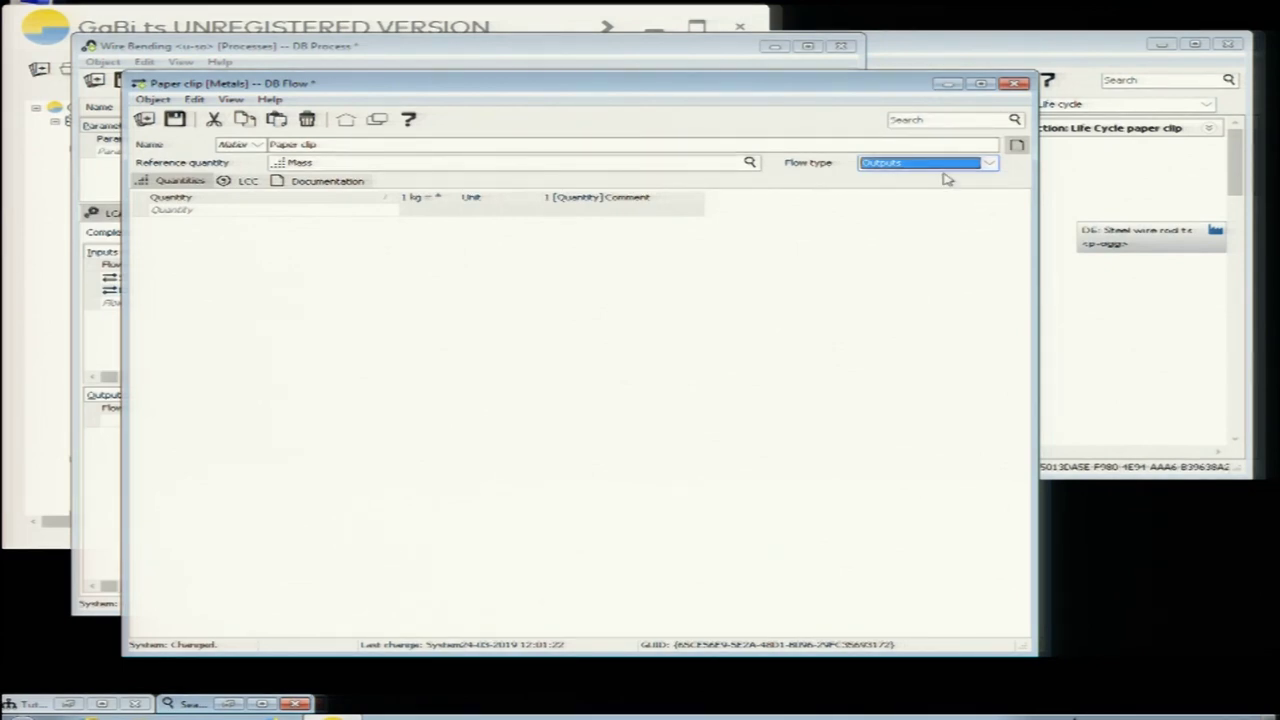
left_click(986, 165)
left_click(872, 177)
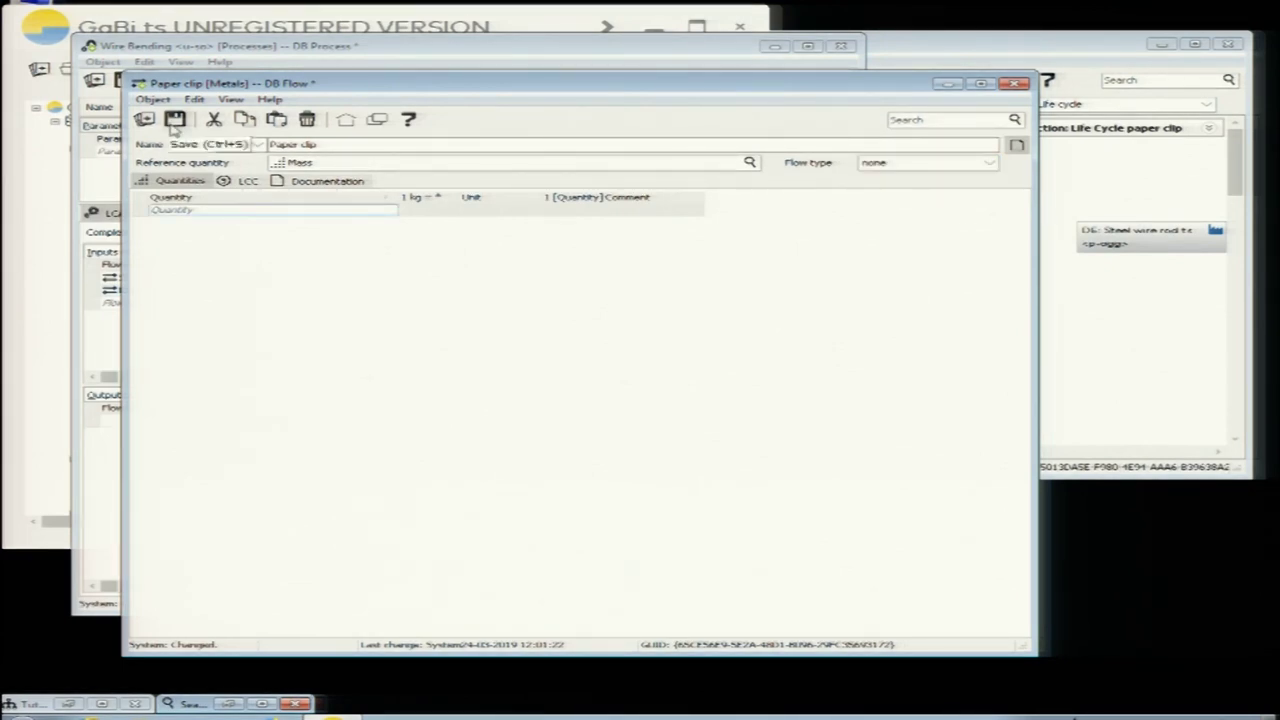
- Save and close the Paper clip flow, and set its output amount in Wire Bending to 0.00035 kg
left_click(175, 119)
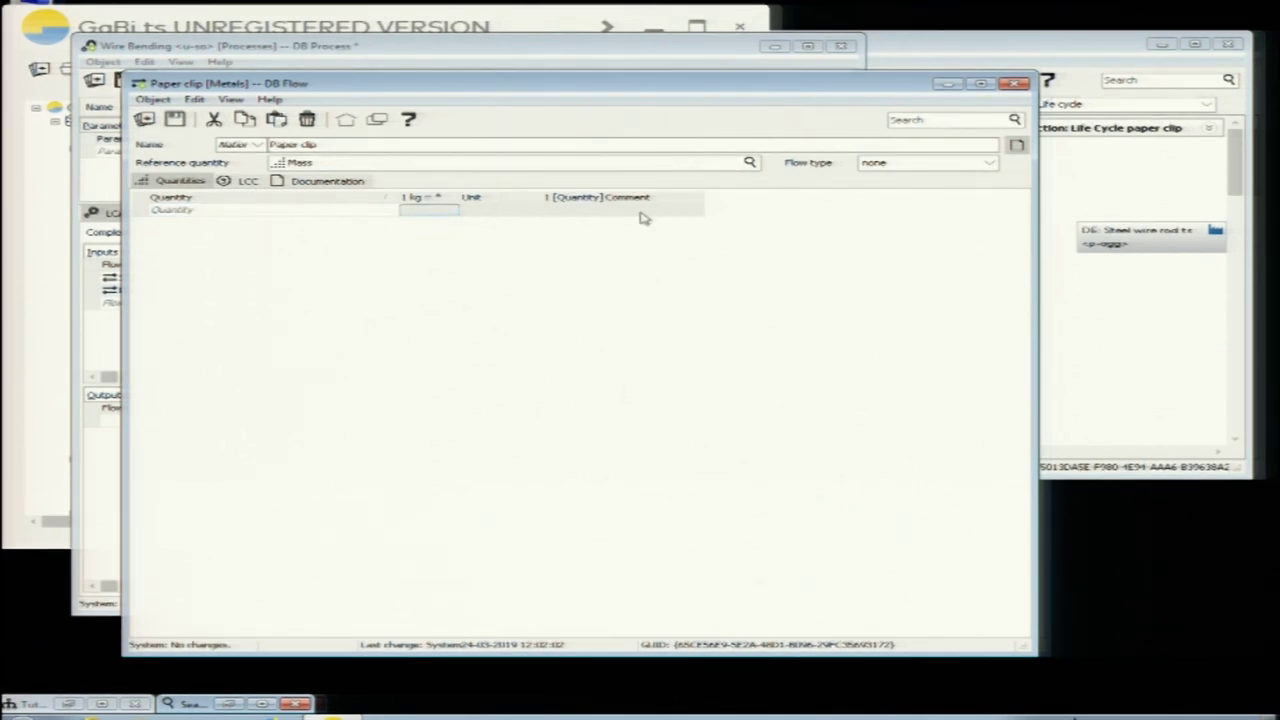
left_click(1016, 84)
left_click(407, 420)
left_click(407, 420)
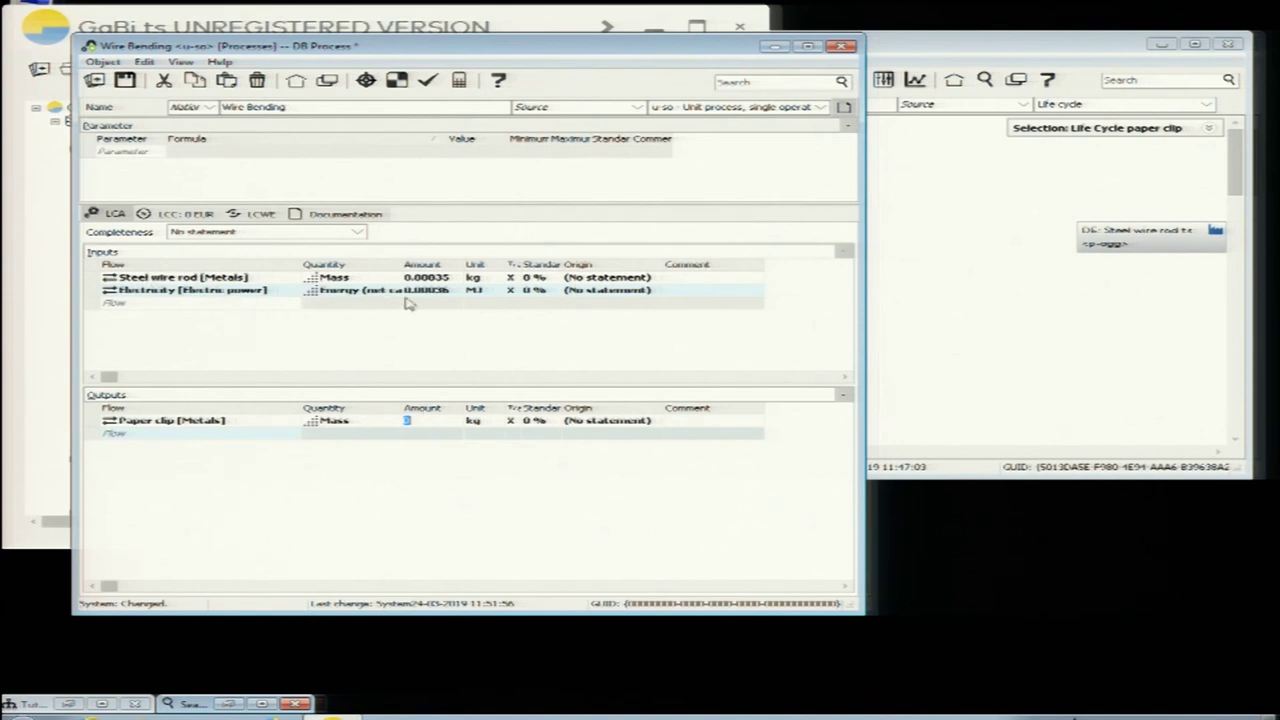
type("0.00035")
key("Return")
- Widen the Tracked flows columns of the Wire Bending inputs and outputs, and save and close the process
left_click_drag(520, 264, 593, 264)
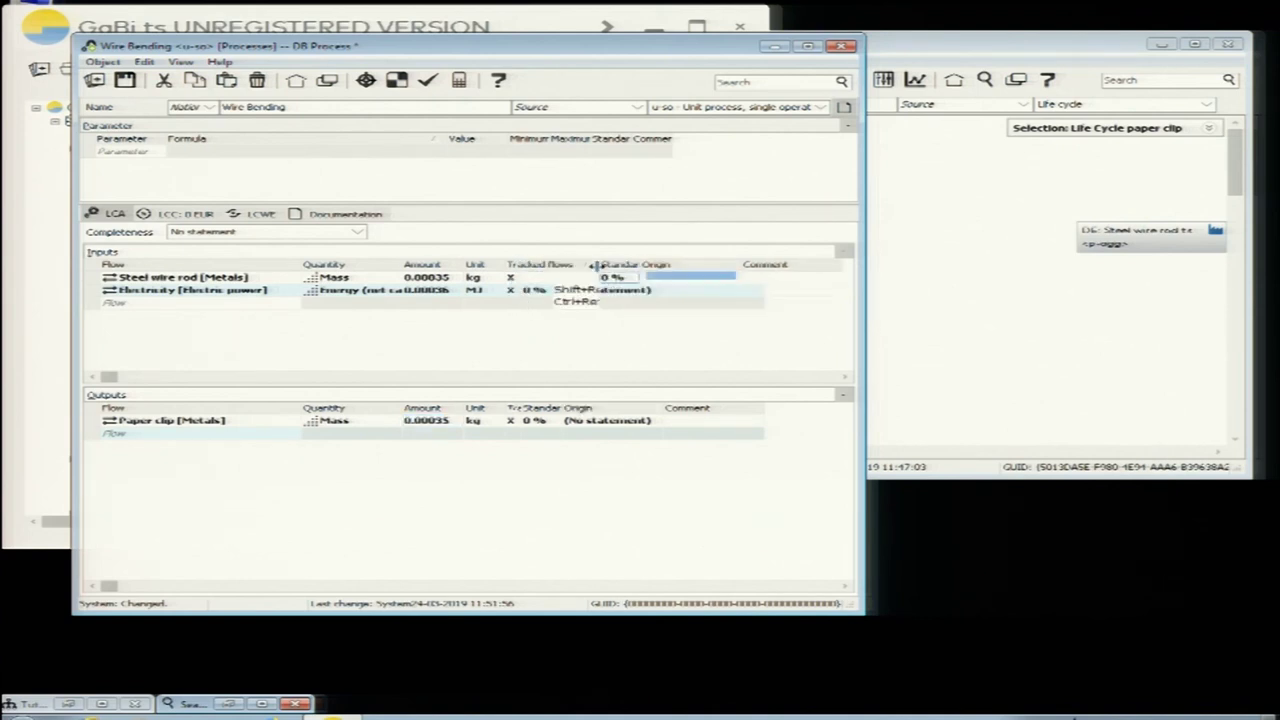
left_click_drag(524, 409, 588, 408)
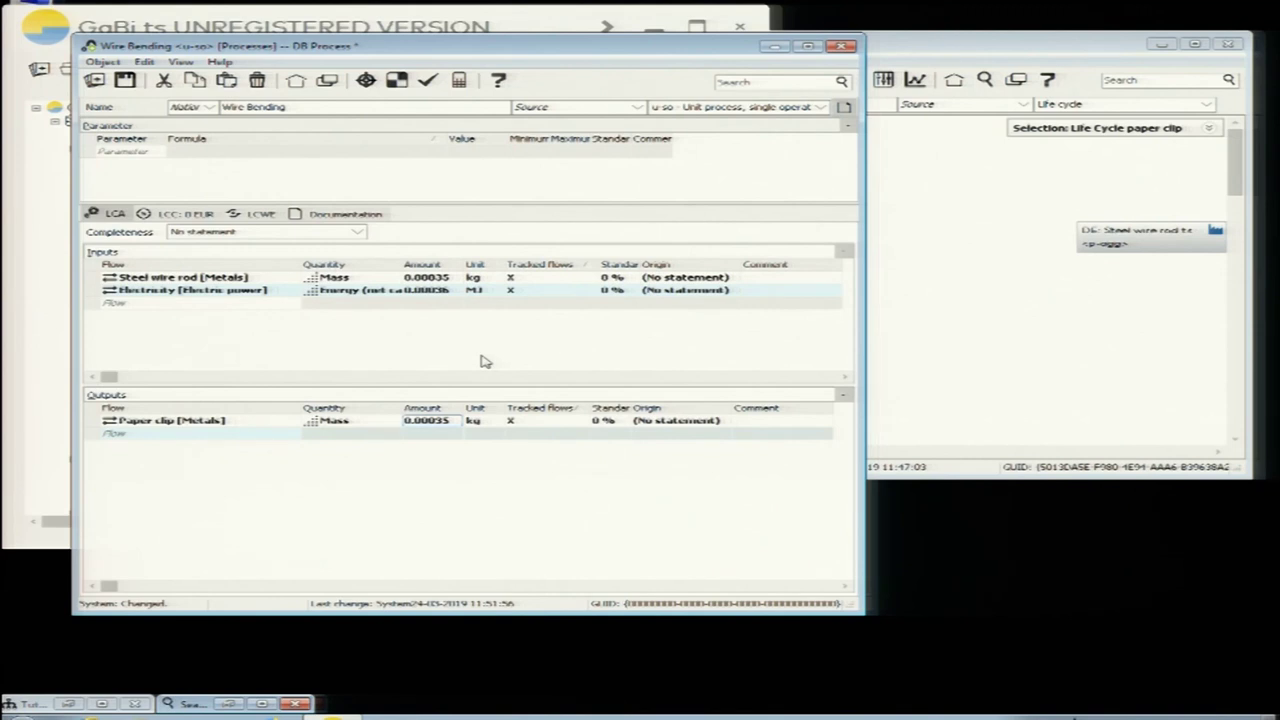
left_click(516, 281)
left_click(125, 81)
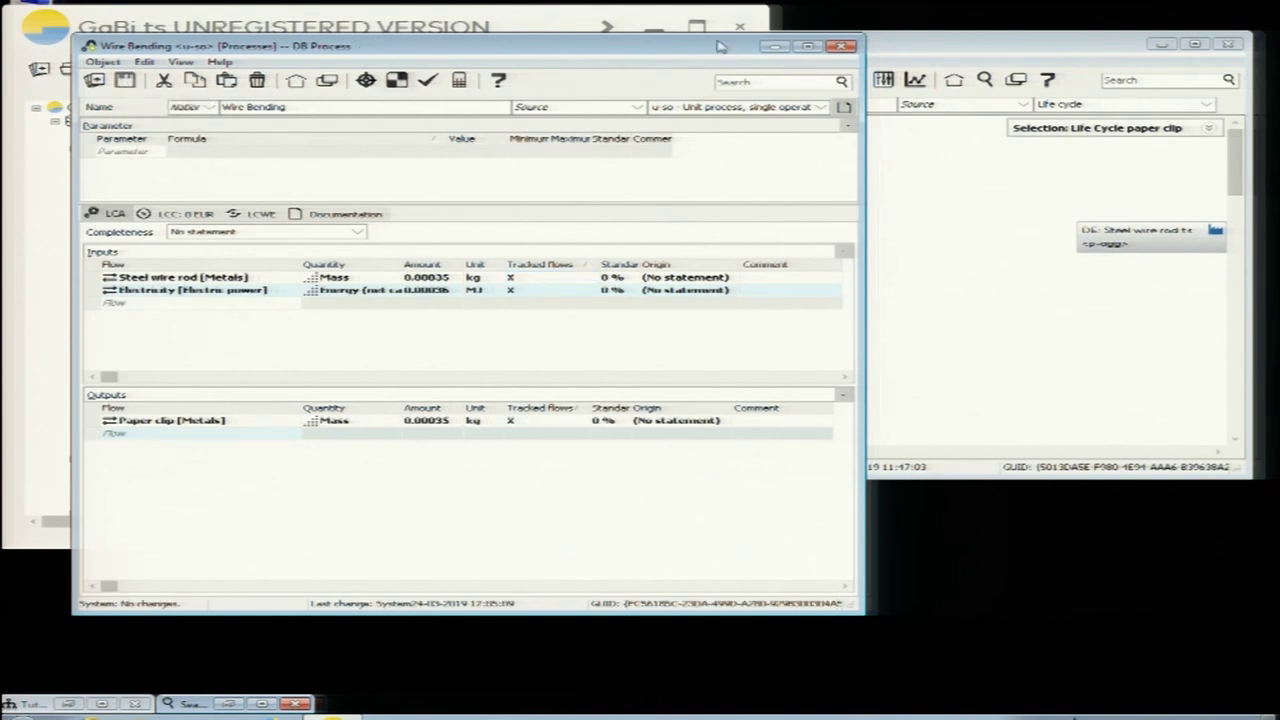
left_click(841, 46)
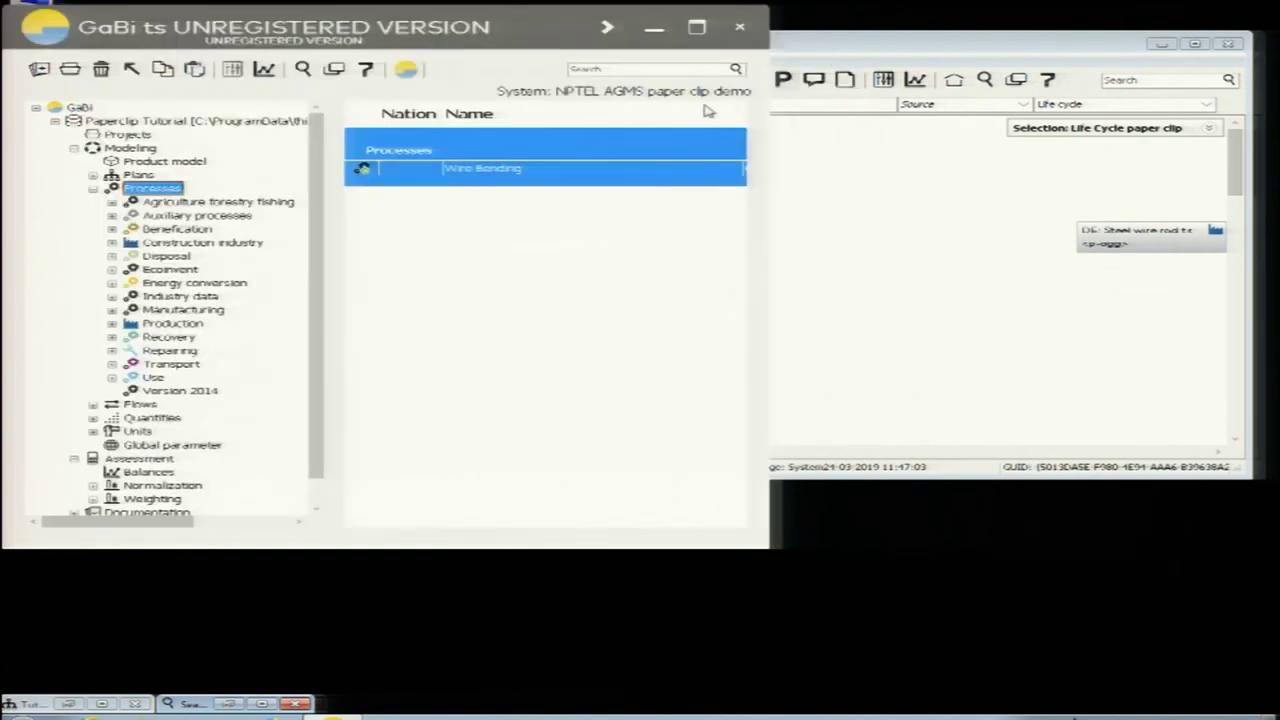
- Add the Wire Bending process to the Life Cycle paper clip plan and arrange it in a row after Steel wire rod
left_click(578, 201)
left_click_drag(578, 175, 1050, 308)
left_click(1025, 247)
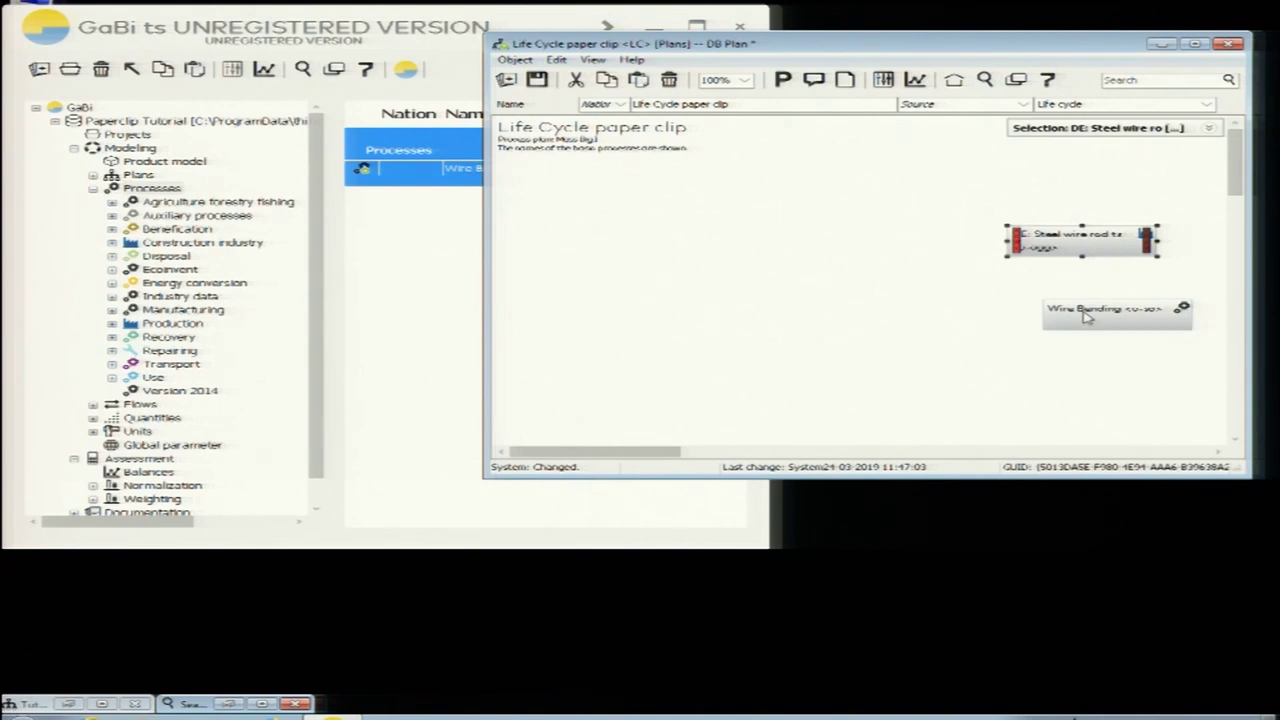
left_click_drag(1066, 250, 718, 252)
left_click_drag(1083, 314, 1070, 246)
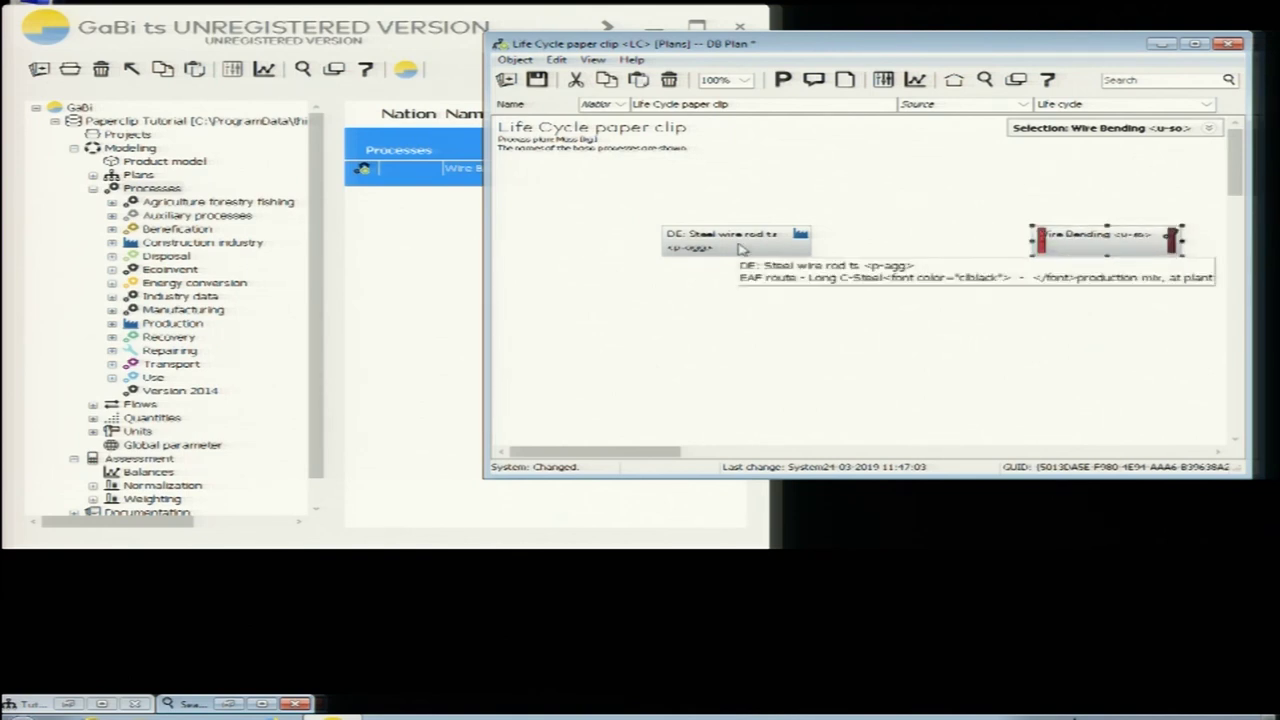
left_click(783, 189)
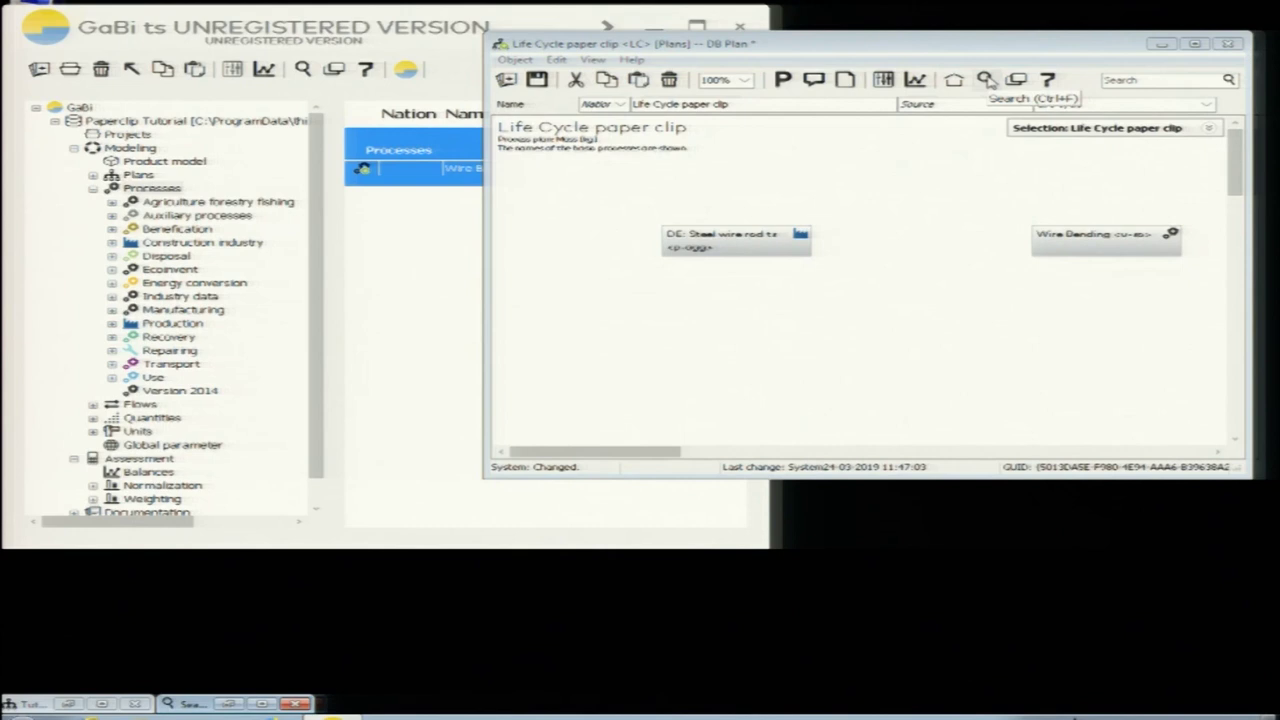
- Search the modules for electricity and place the DE Electricity grid mix process on the plan directly above Wire Bending
left_click(215, 707)
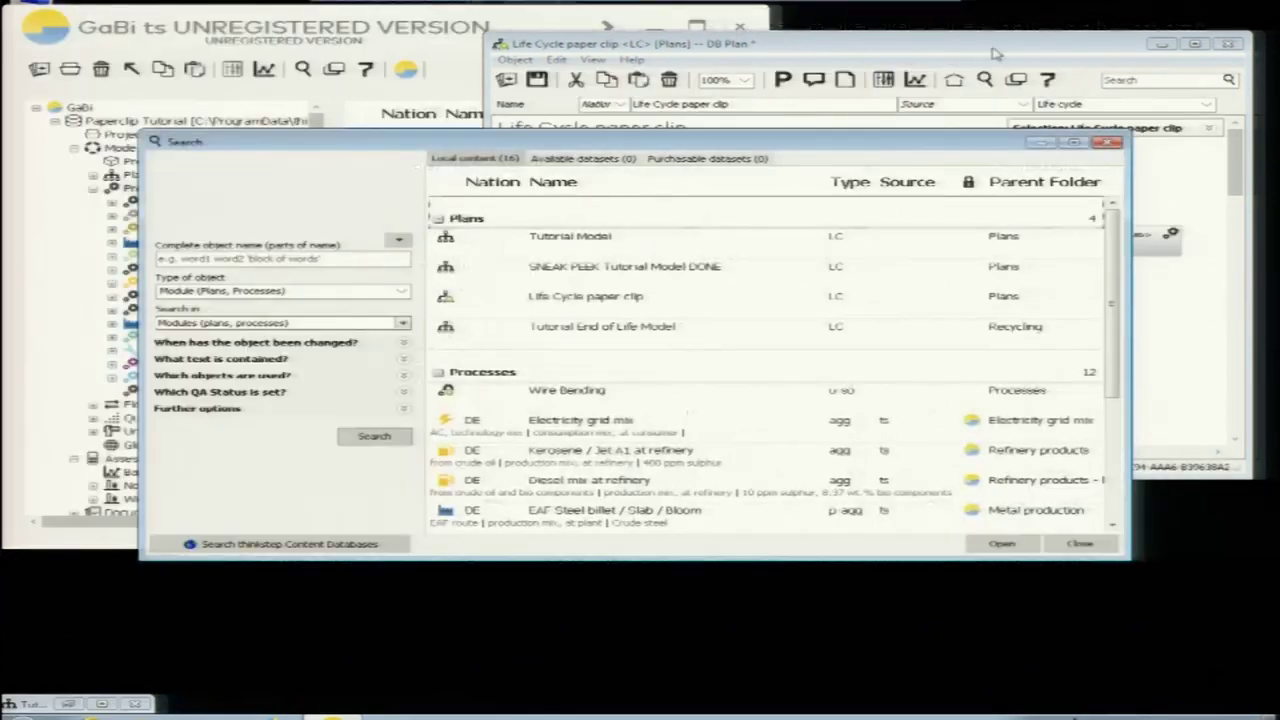
left_click(209, 261)
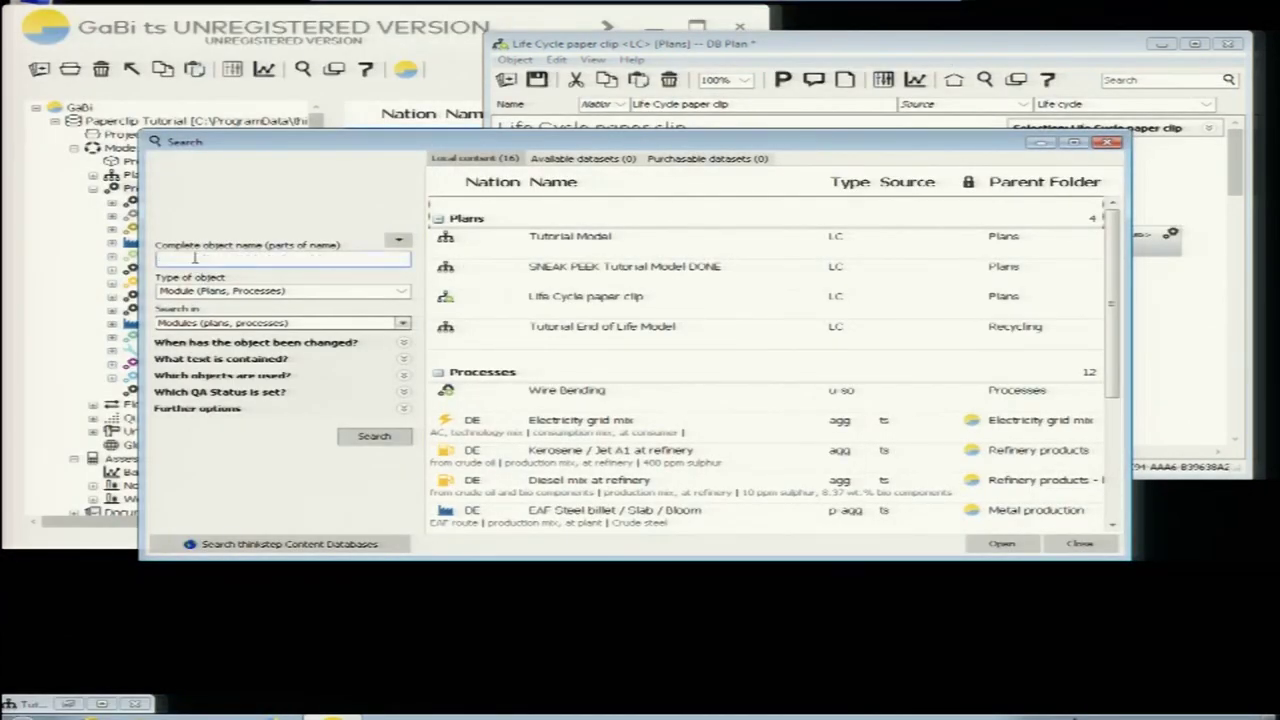
type("electric")
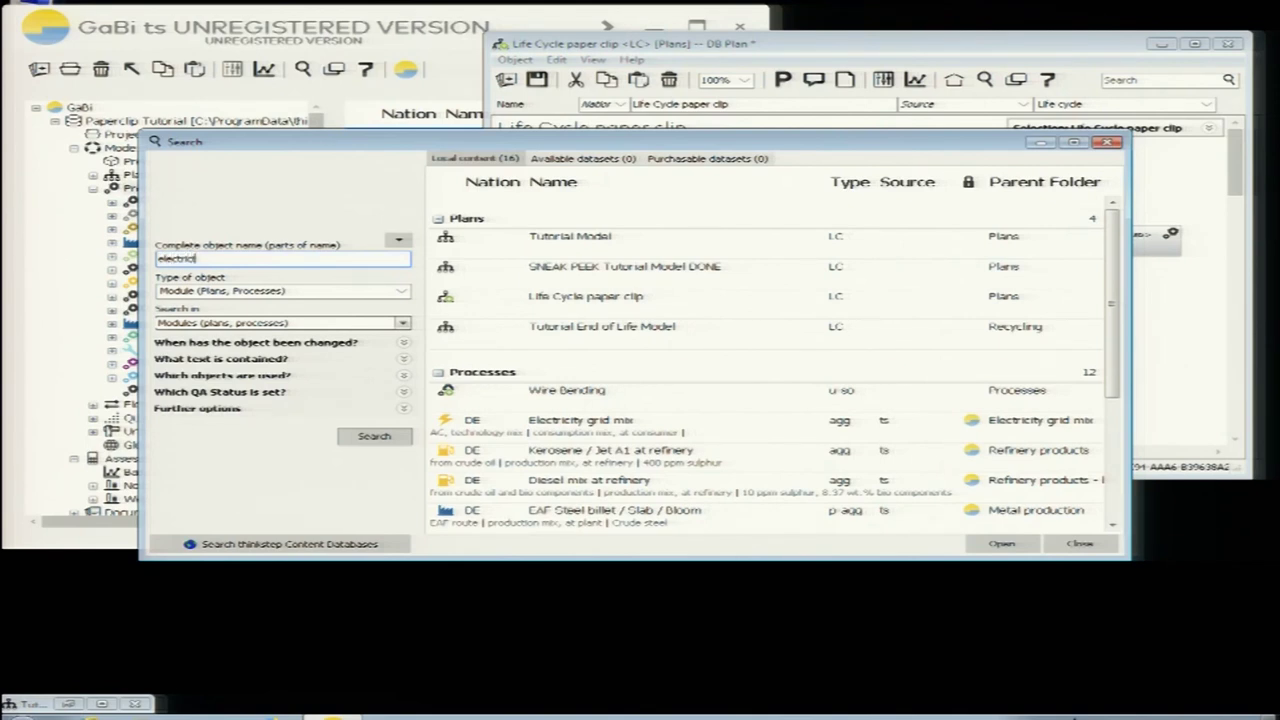
type("ity")
key("Return")
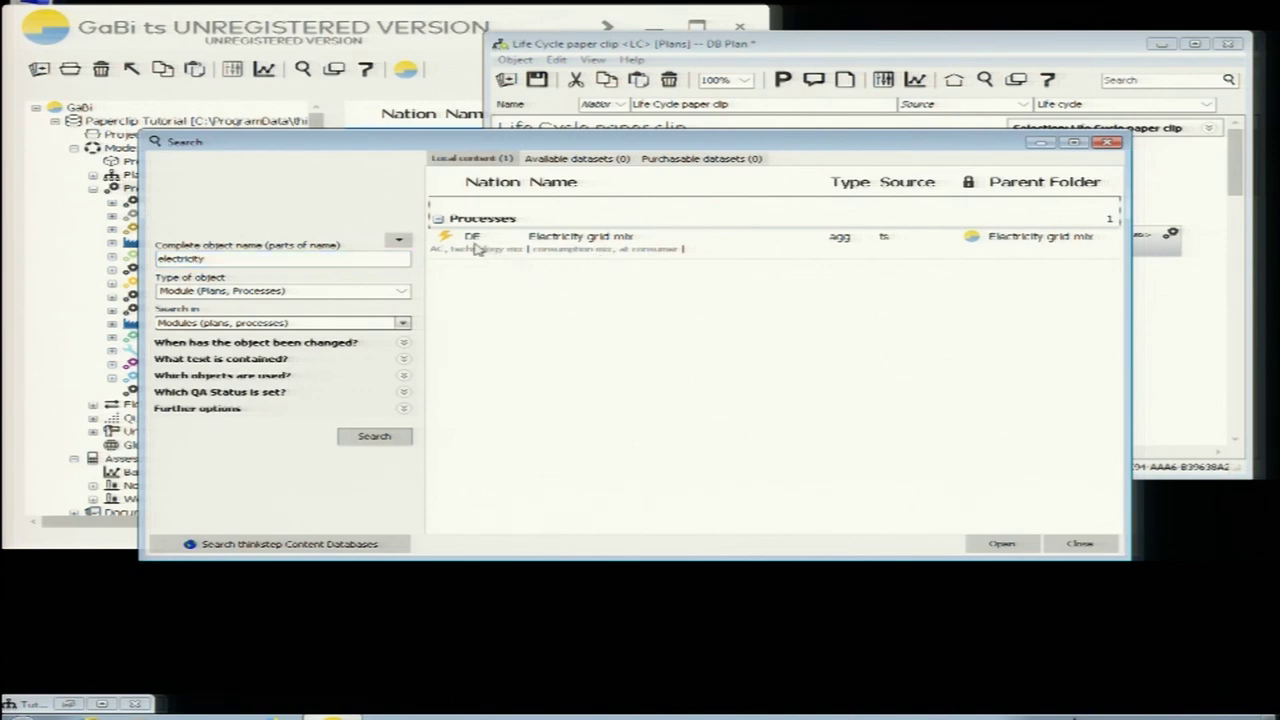
left_click_drag(480, 248, 548, 255)
left_click(357, 350)
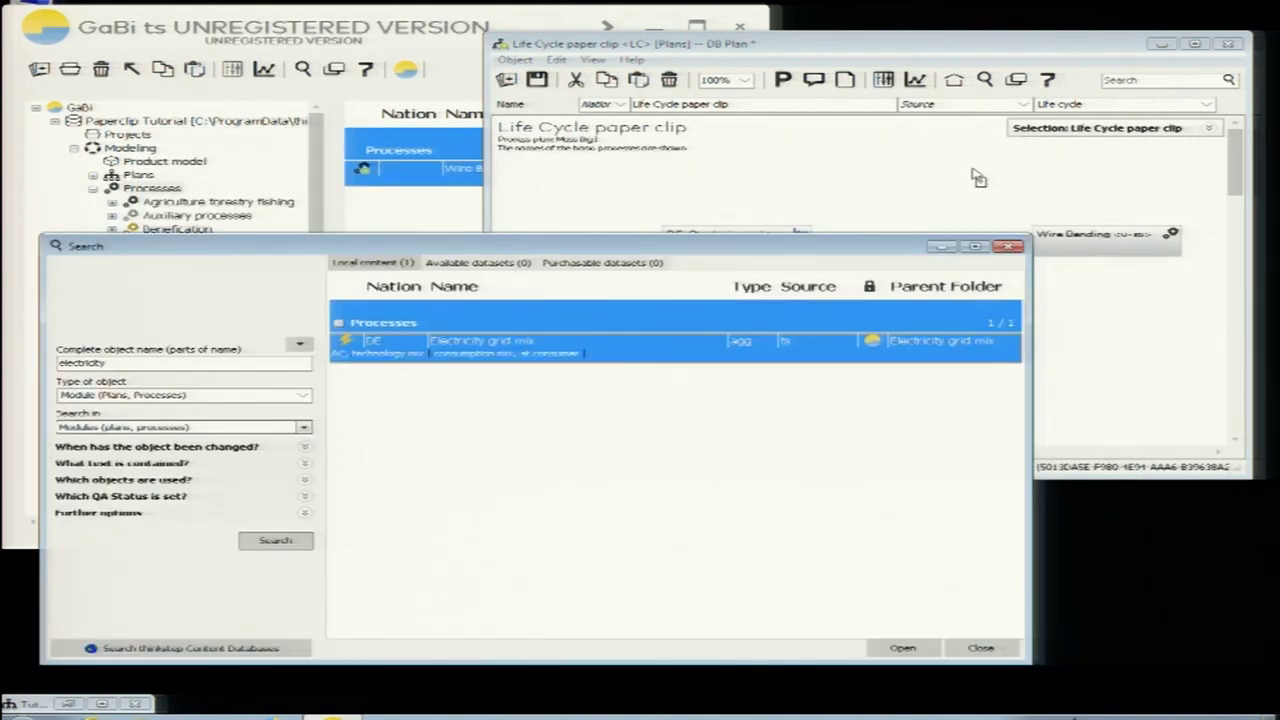
left_click_drag(1085, 183, 1092, 180)
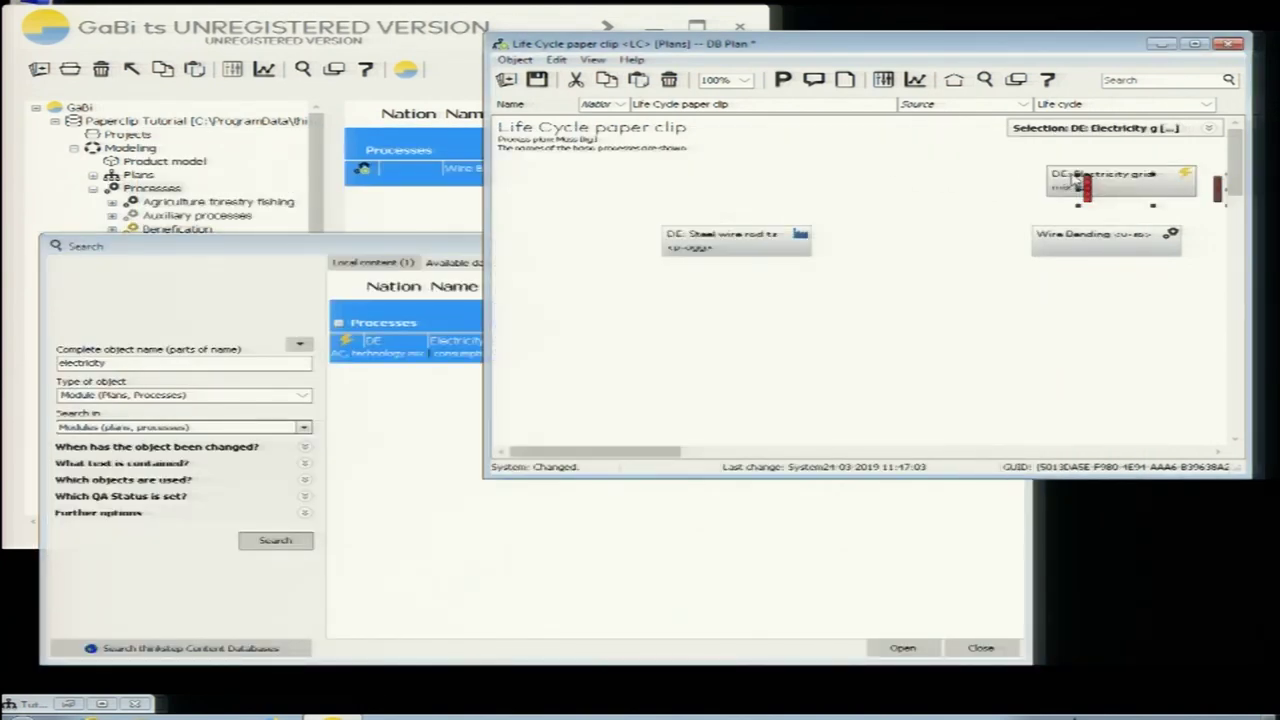
left_click(1068, 177)
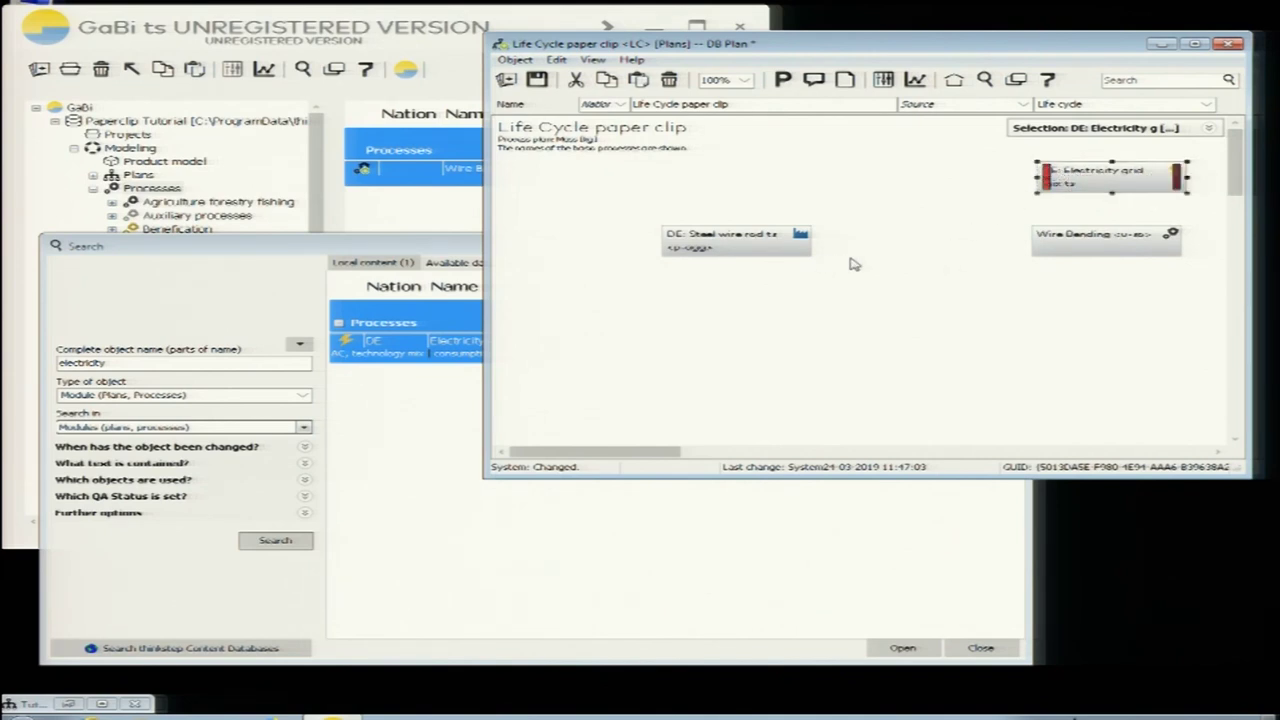
- Show the tracked inputs and outputs of the processes on the Life Cycle paper clip plan
left_click(408, 248)
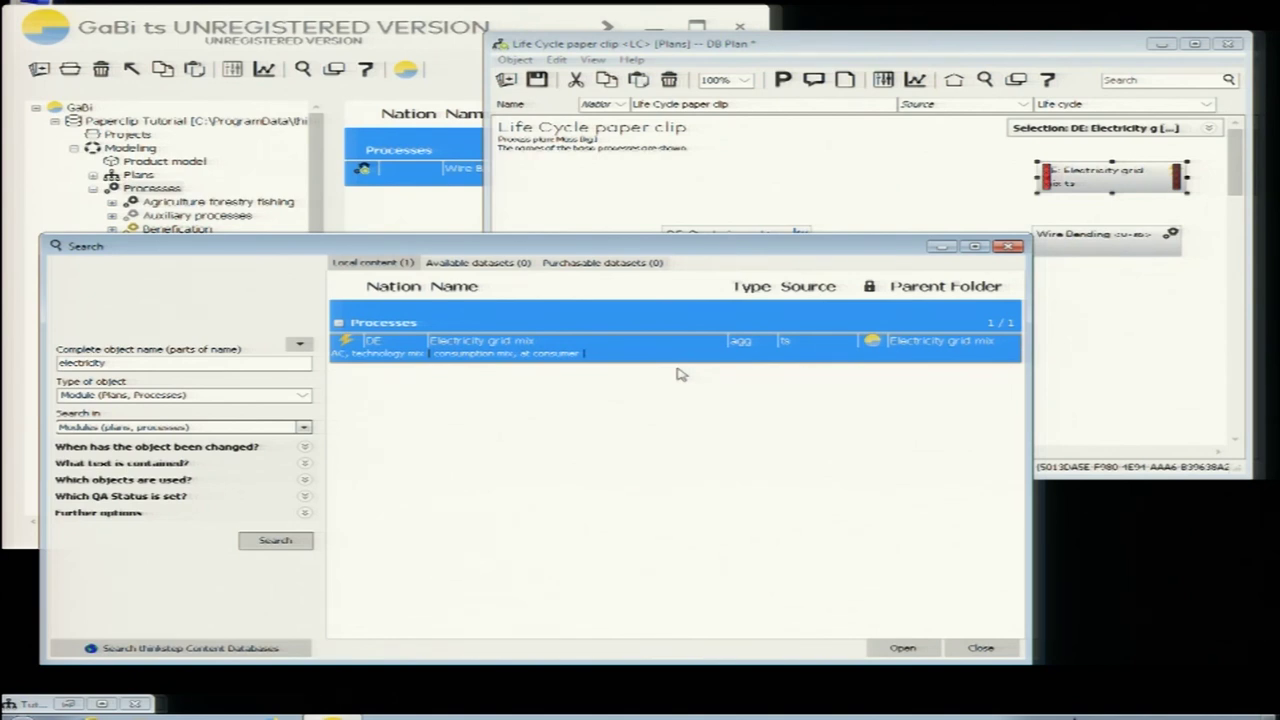
left_click(1072, 331)
right_click(1071, 332)
left_click(935, 328)
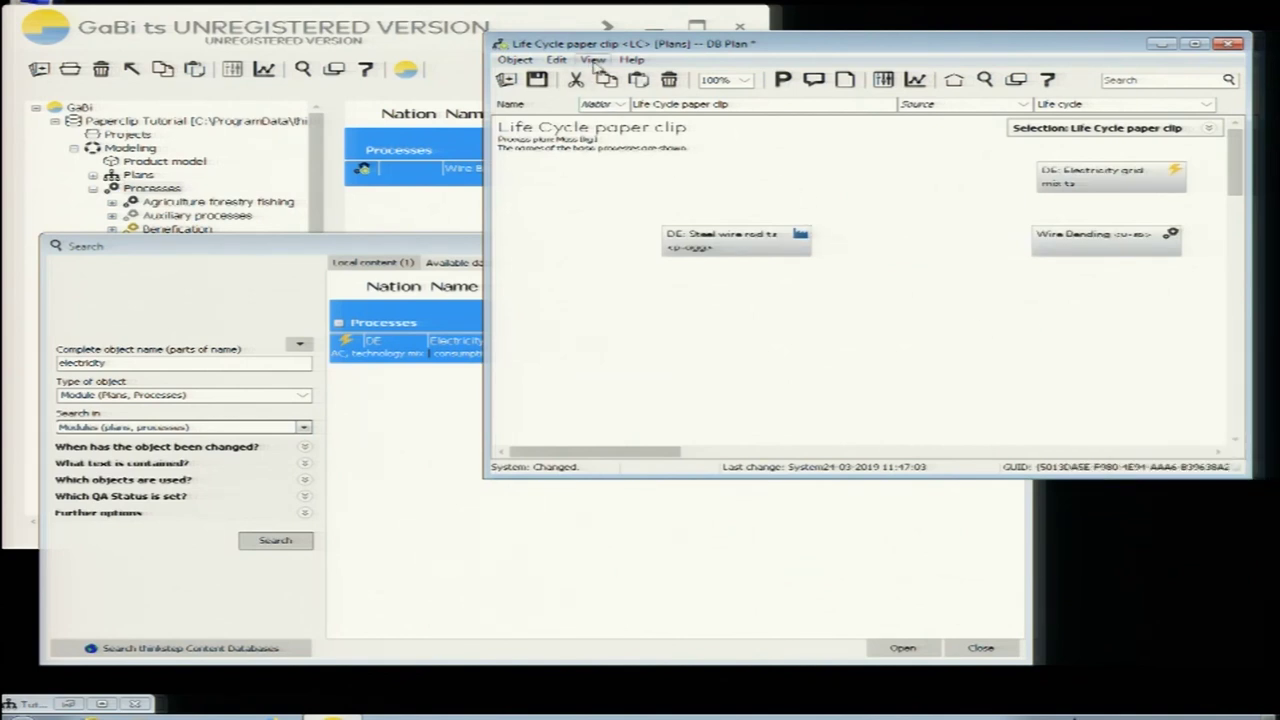
left_click(594, 60)
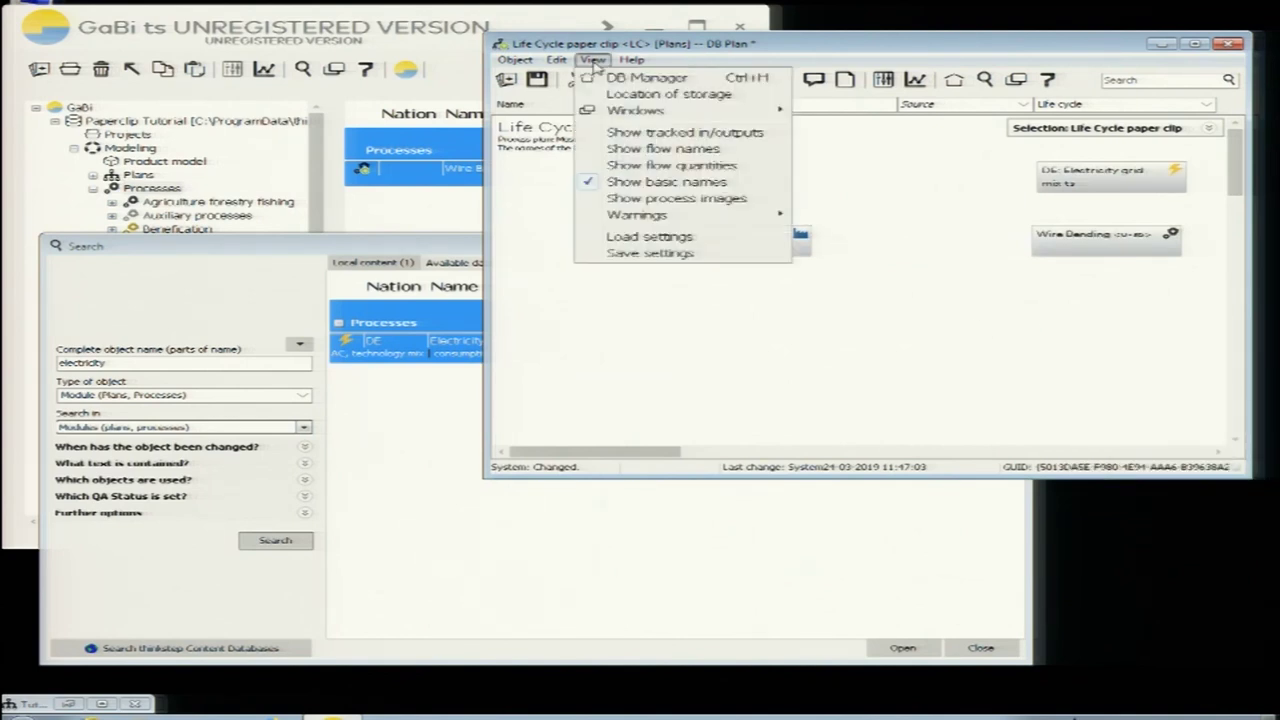
left_click(628, 134)
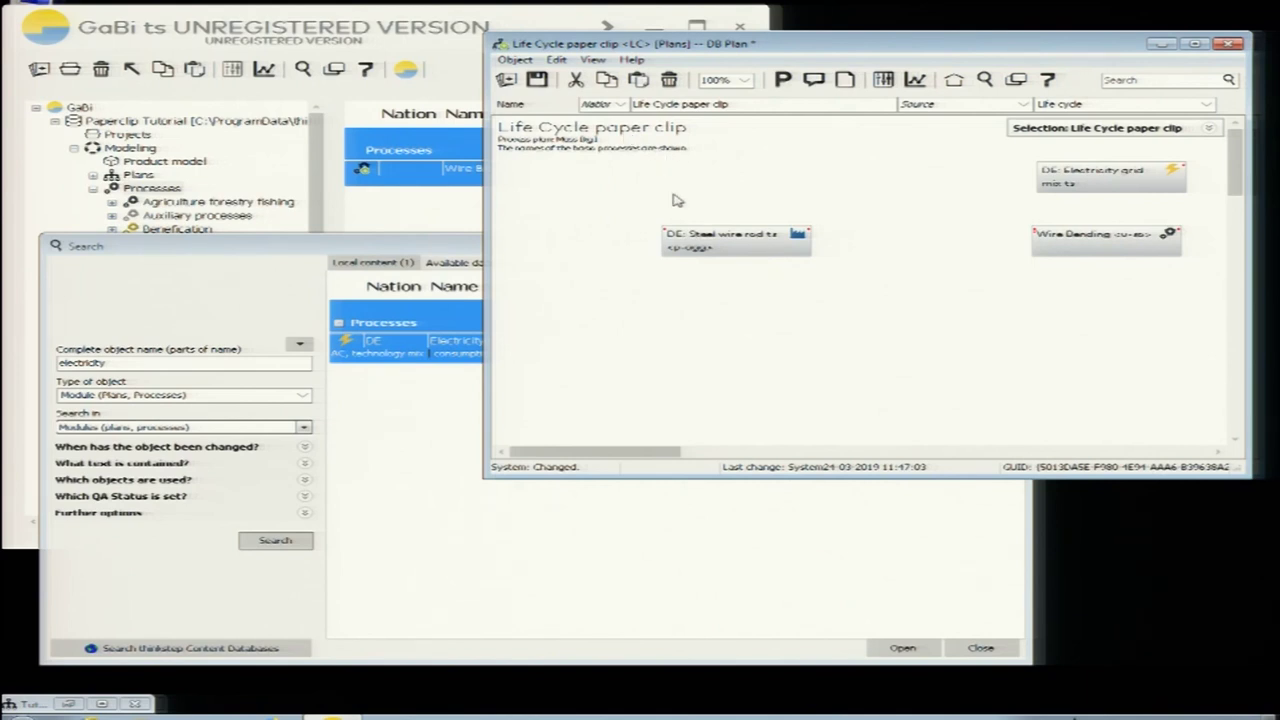
- Examine the tracked input and output markers on the Steel wire rod and Wire Bending processes
left_click(667, 236)
left_click(1039, 236)
left_click(1037, 237)
left_click(1037, 237)
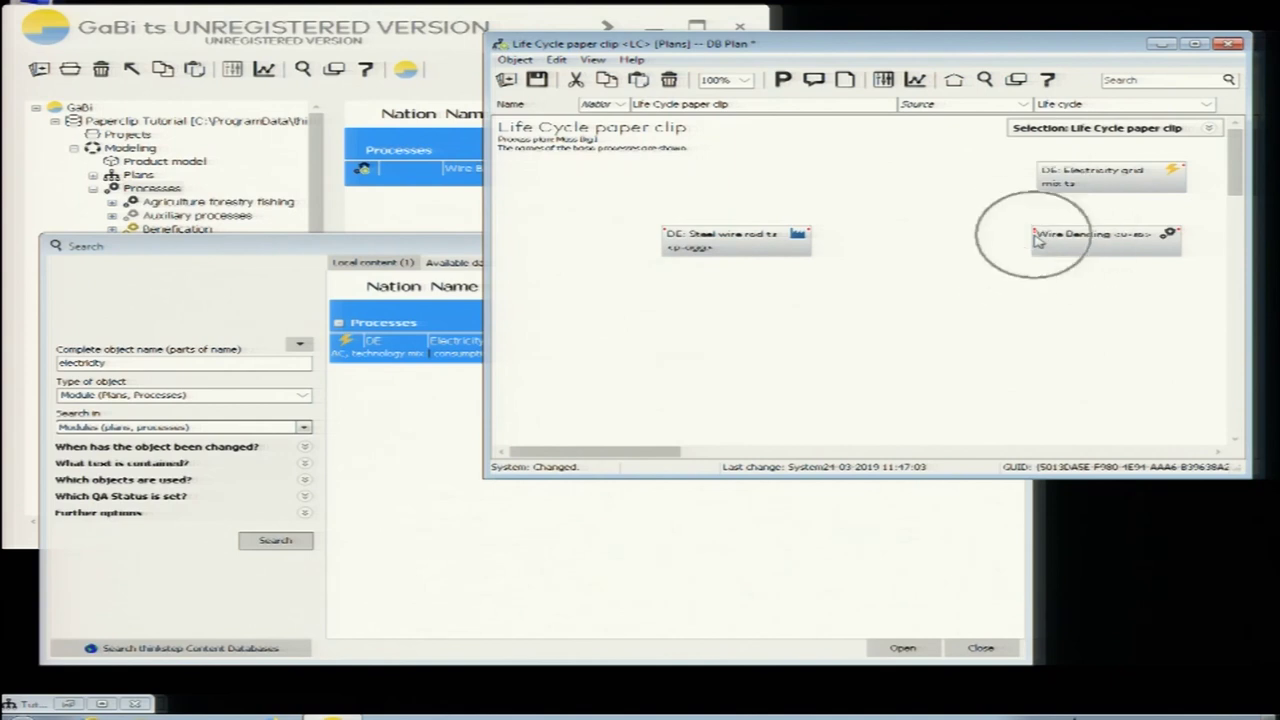
left_click(1189, 236)
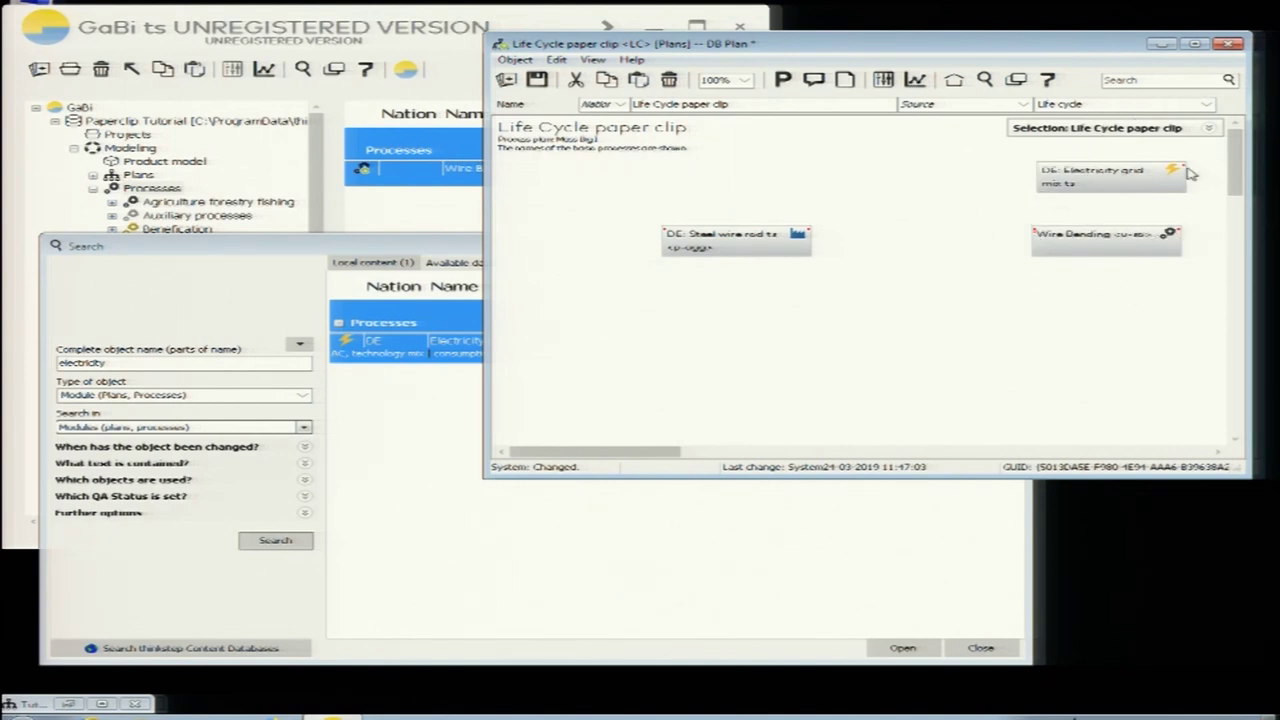
left_click(670, 236)
left_click(816, 235)
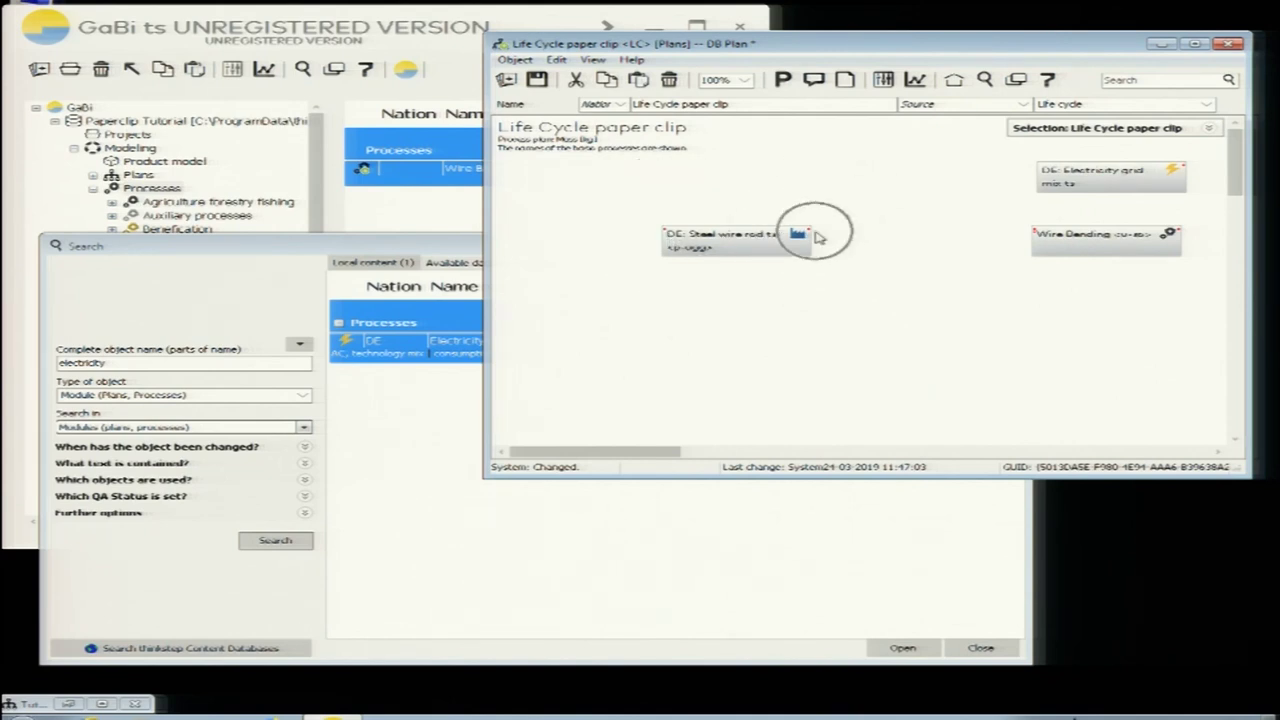
- Review the tracked input and output flows in the process settings of Steel wire rod and Wire Bending
double_click(772, 250)
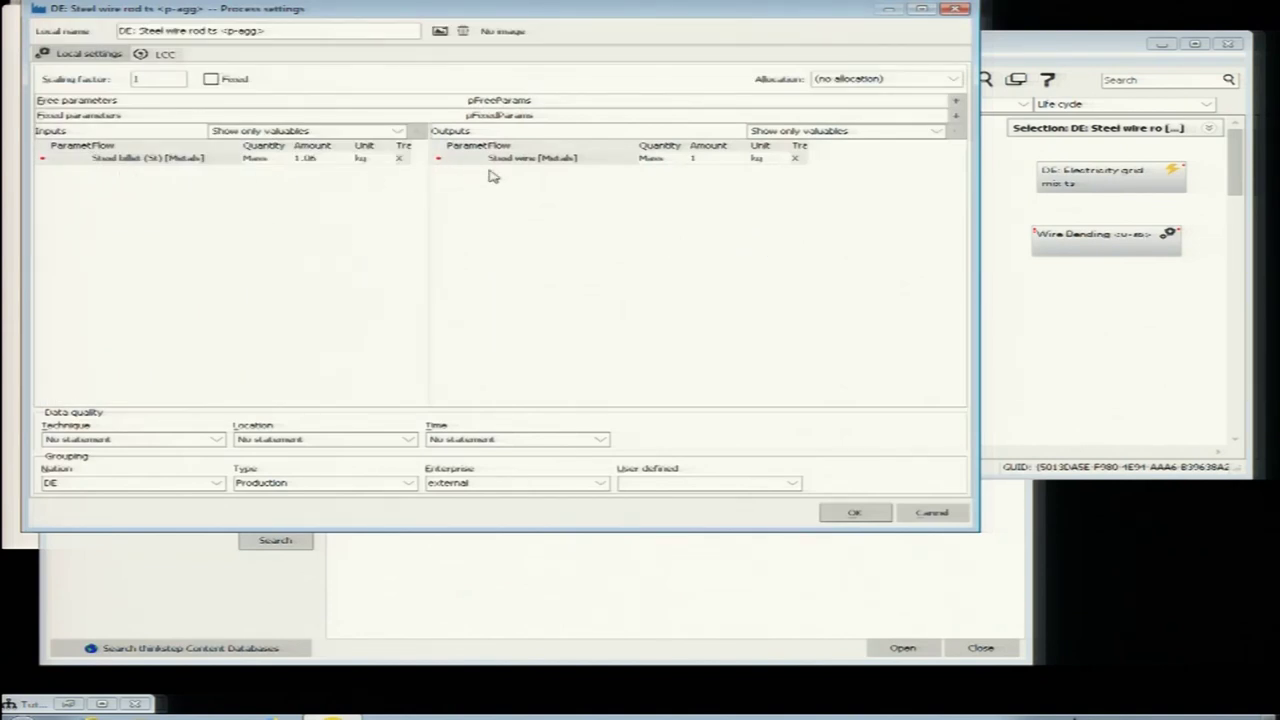
left_click(960, 8)
left_click(1097, 237)
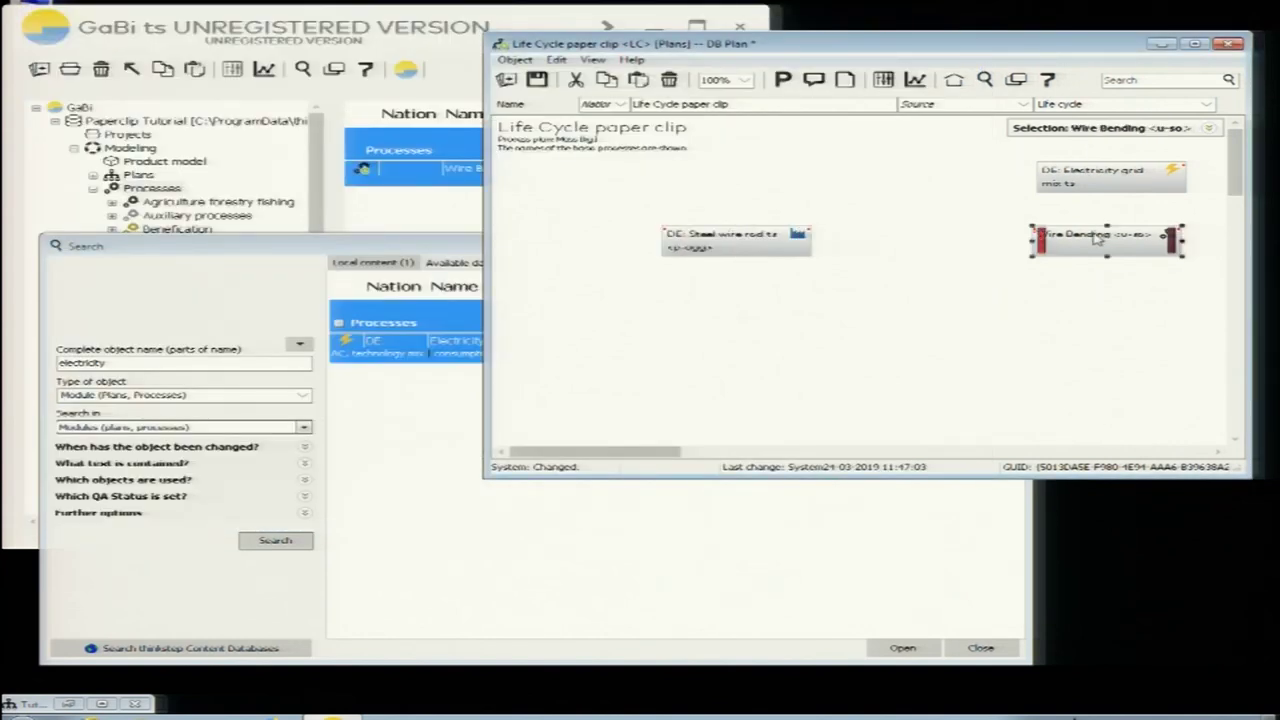
double_click(1097, 237)
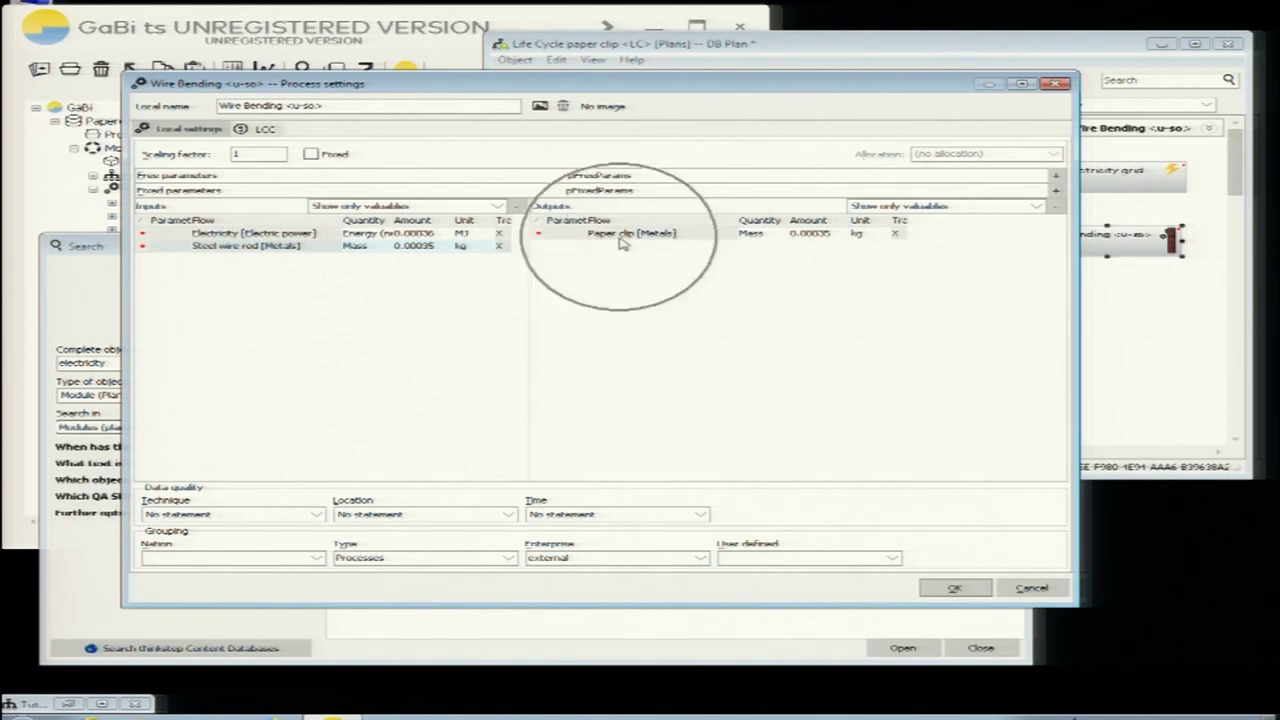
left_click(1056, 85)
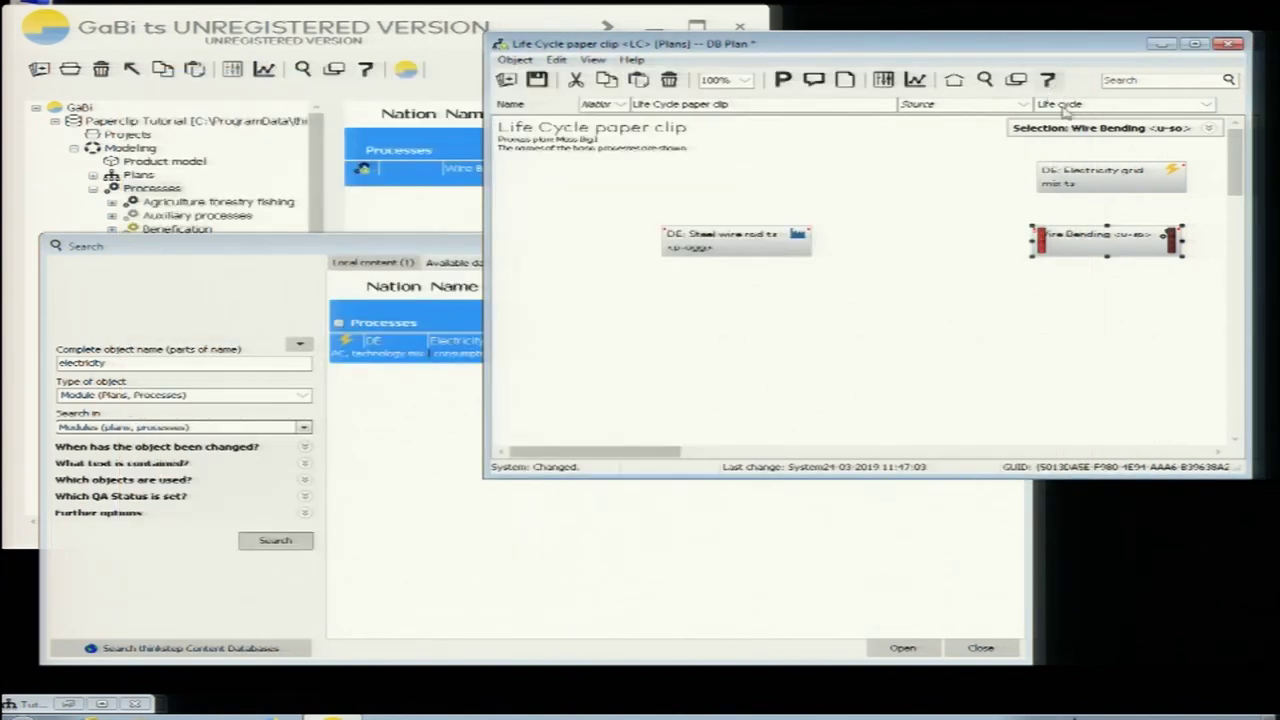
left_click(1055, 262)
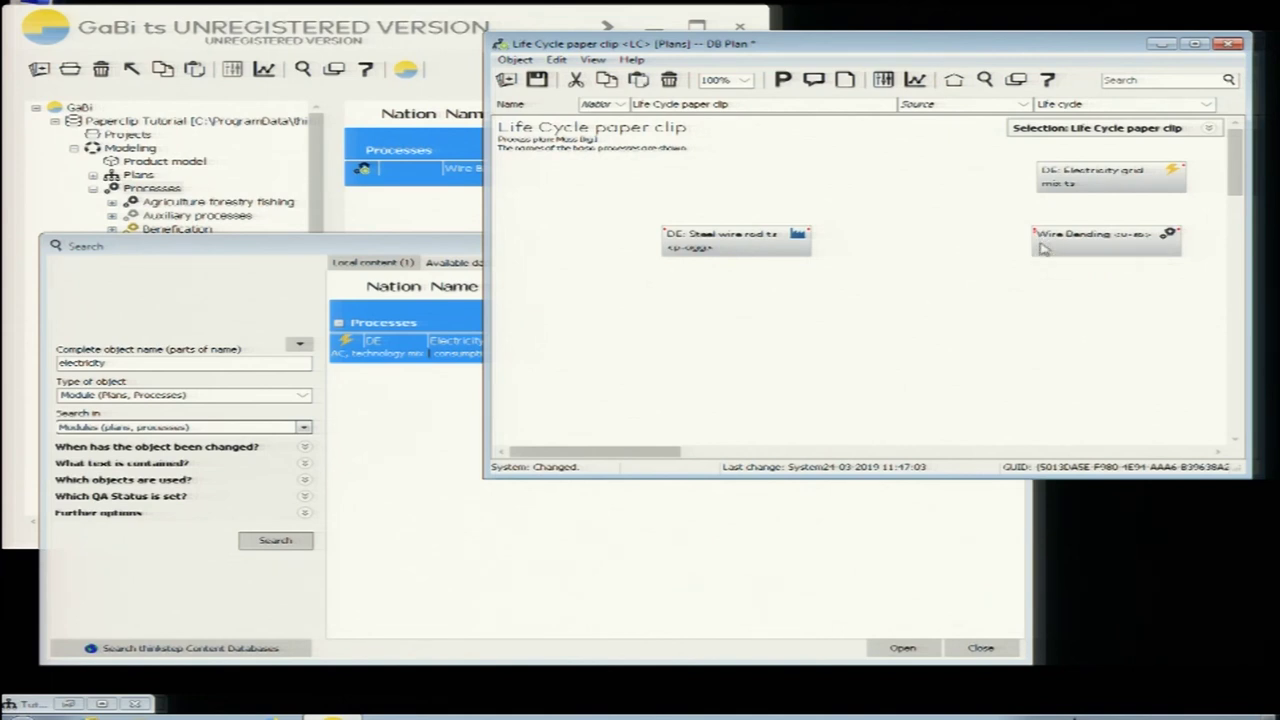
right_click(1071, 317)
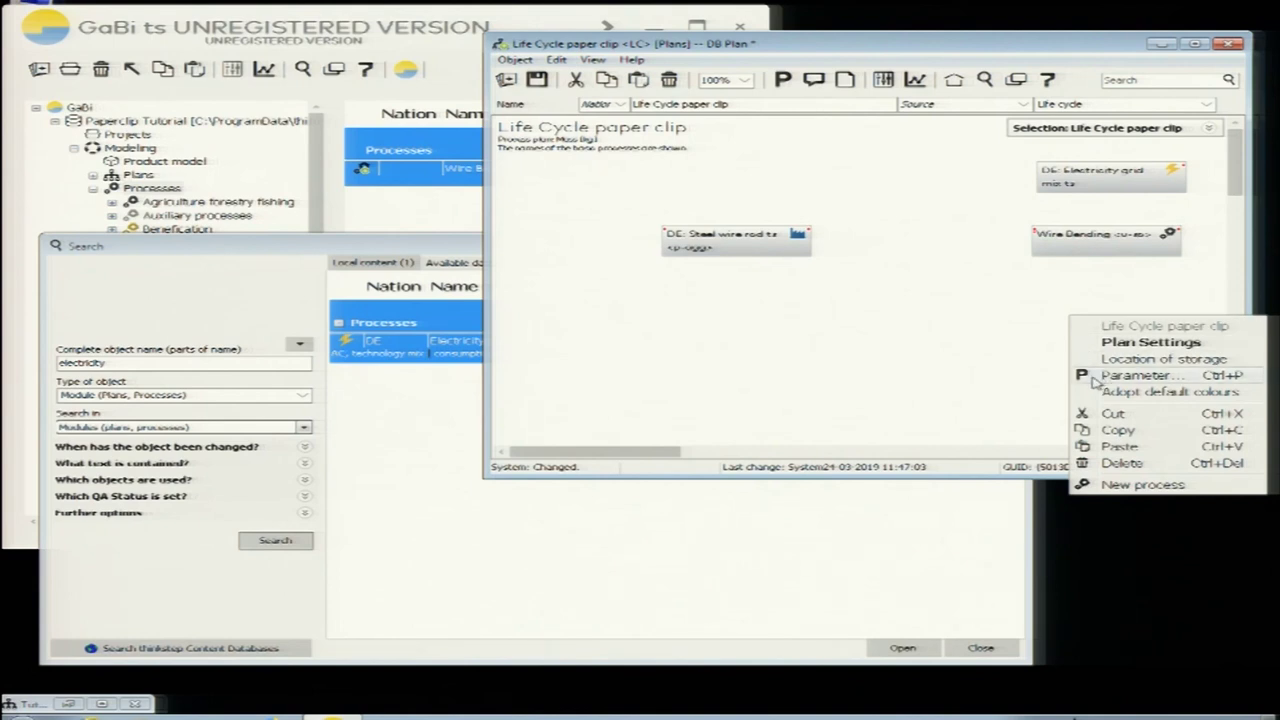
left_click(1020, 384)
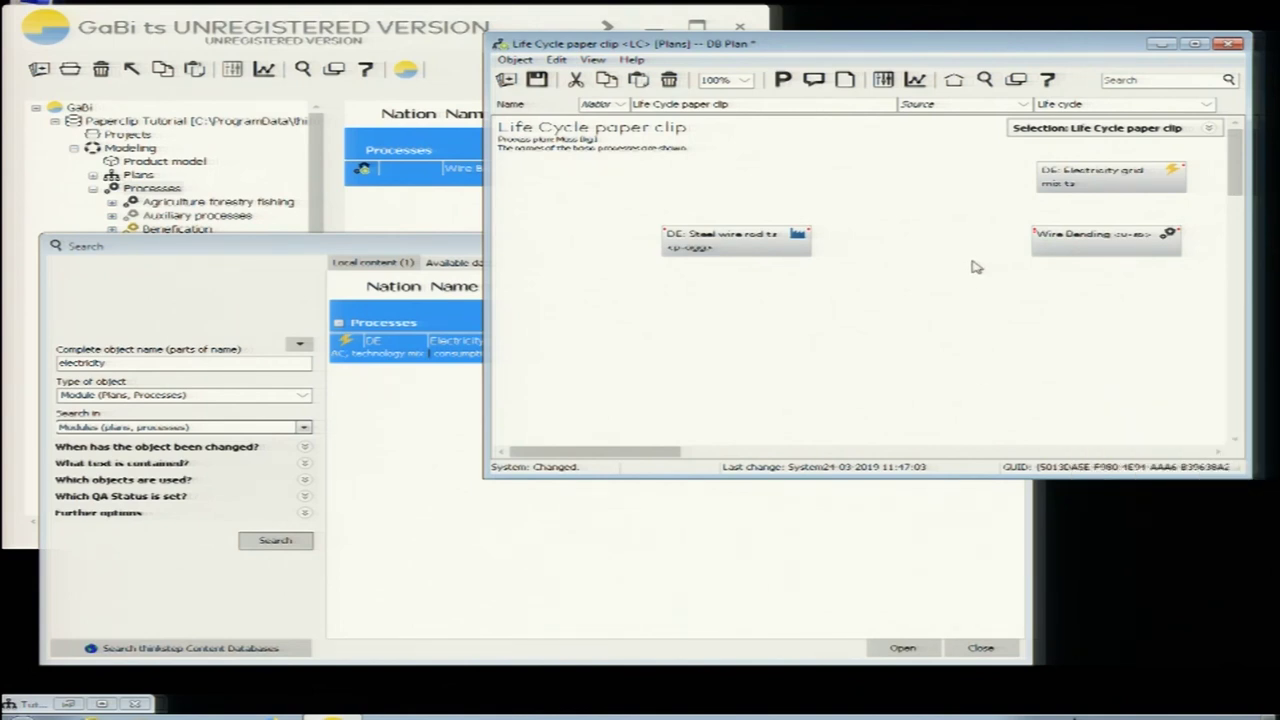
left_click(810, 238)
left_click(822, 247)
right_click(603, 258)
left_click(921, 300)
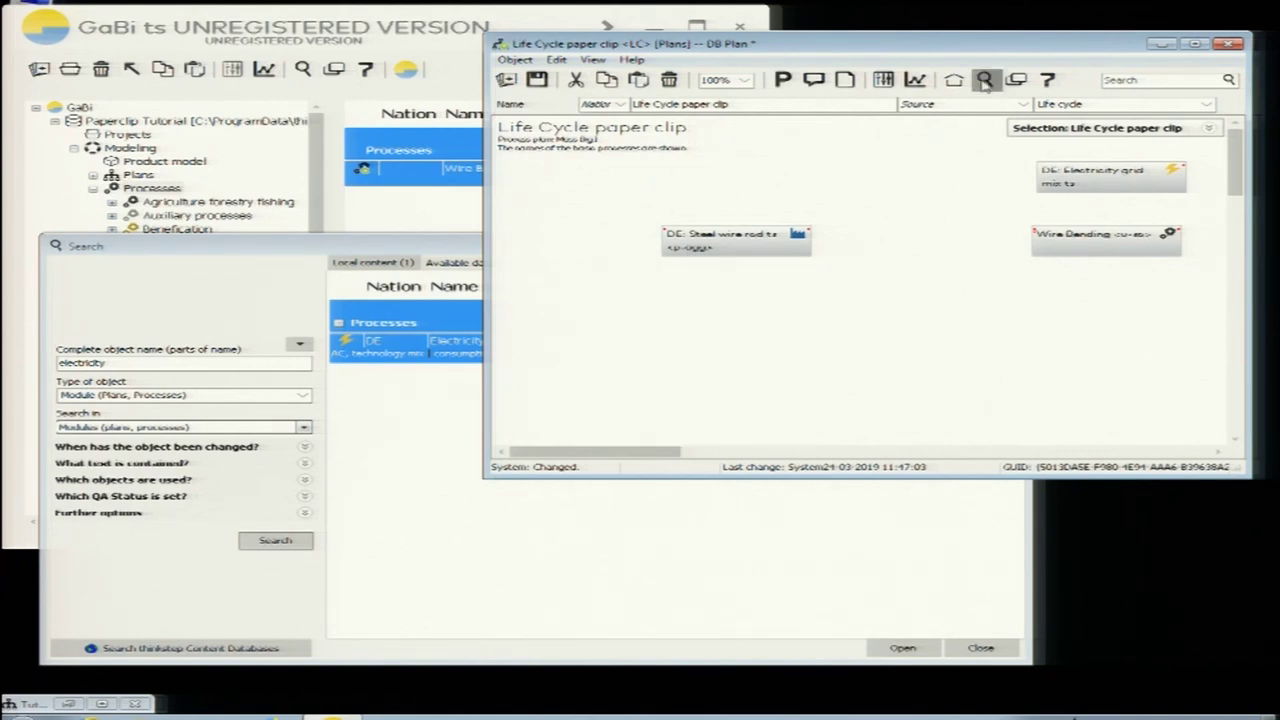
- Search the plans and processes for steel billet
left_click(984, 80)
left_click(361, 256)
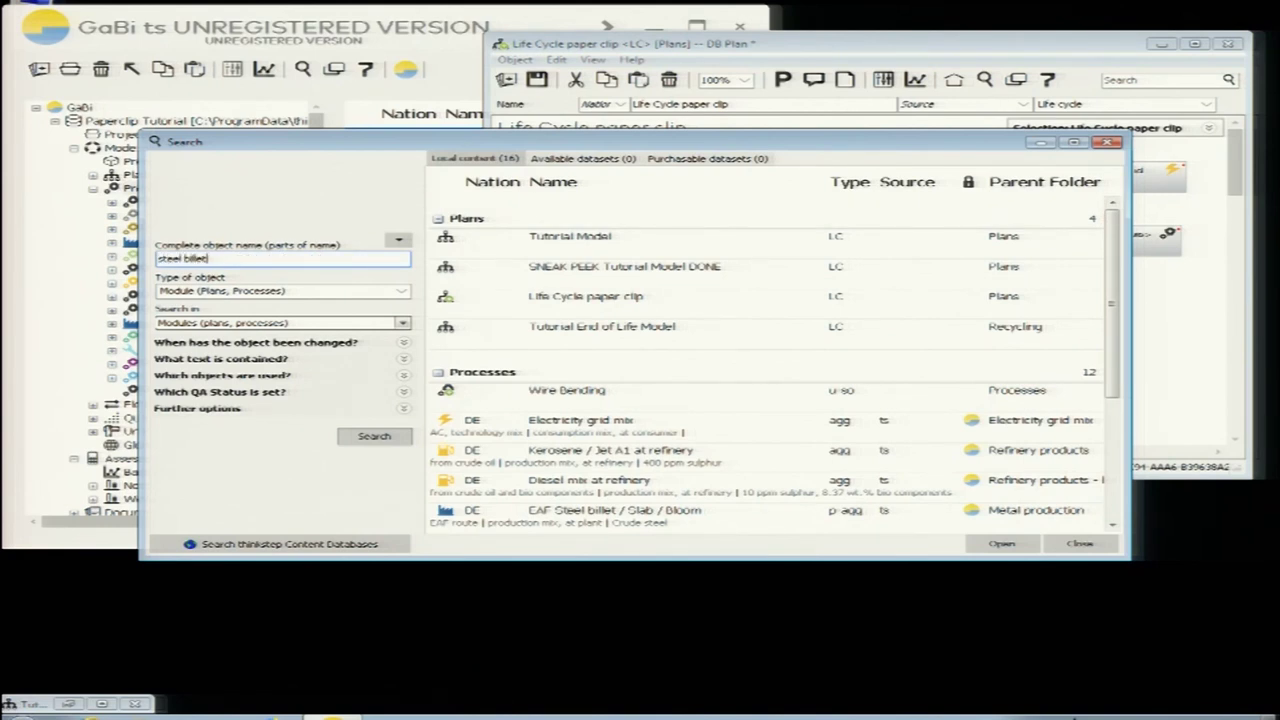
type("steel billet")
key("Return")
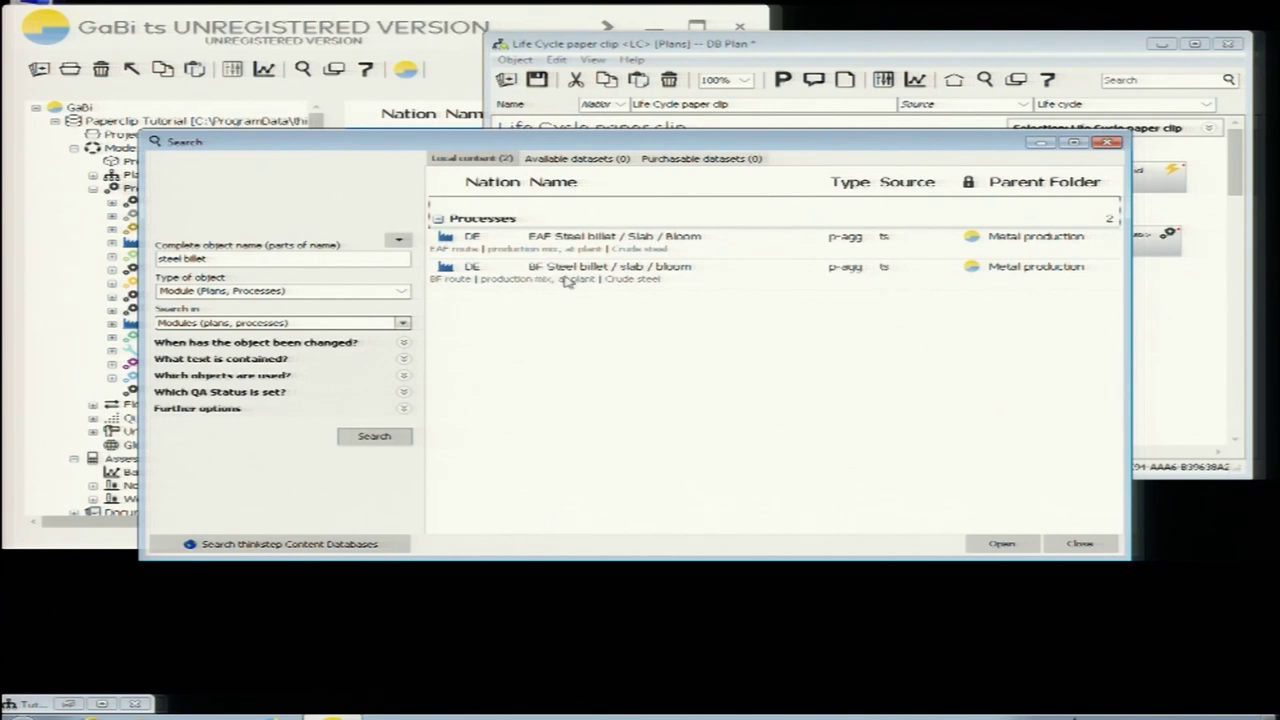
- Open the BF Steel billet / slab / bloom process to view its flows, dismissing the proxy login, and close it
left_click(500, 279)
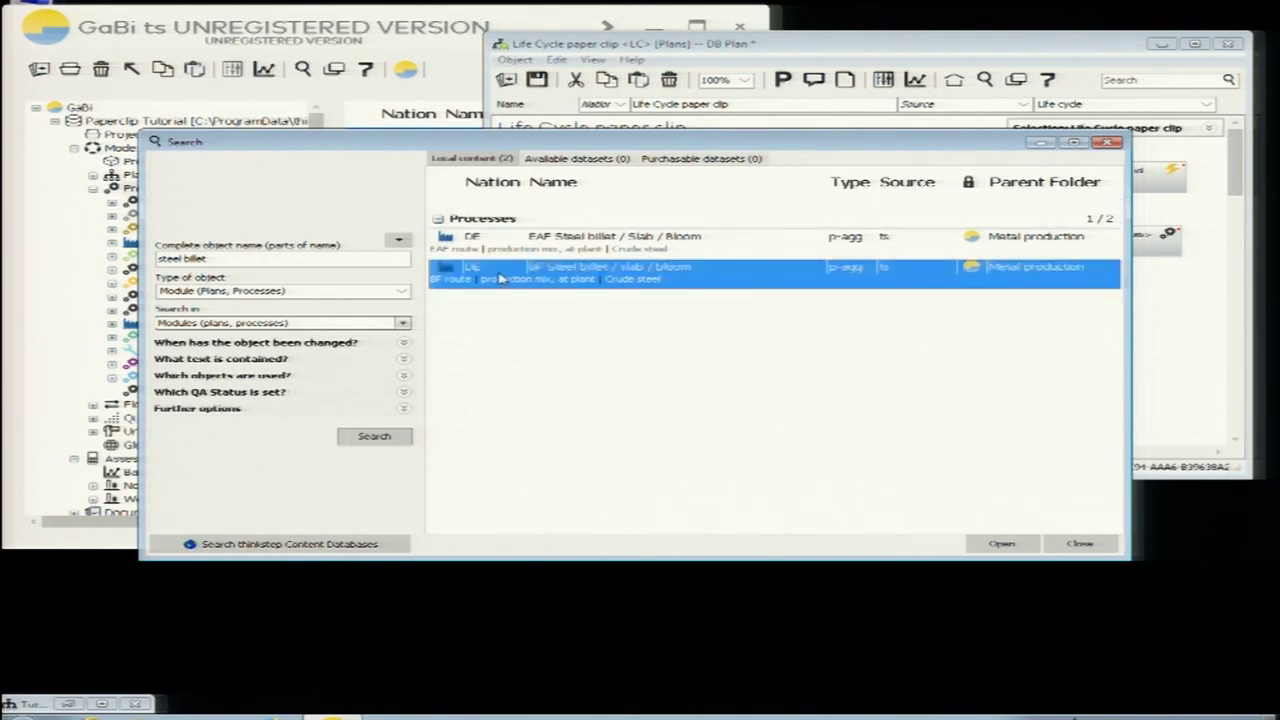
left_click(999, 544)
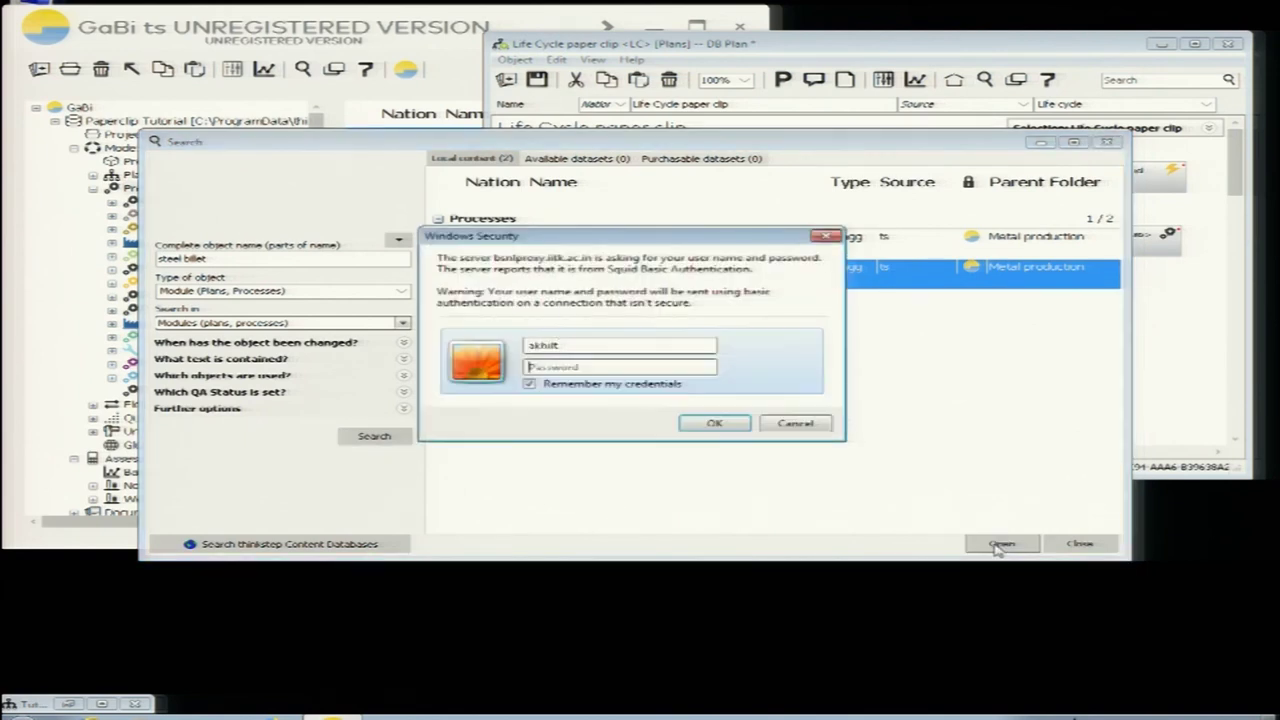
key("Escape")
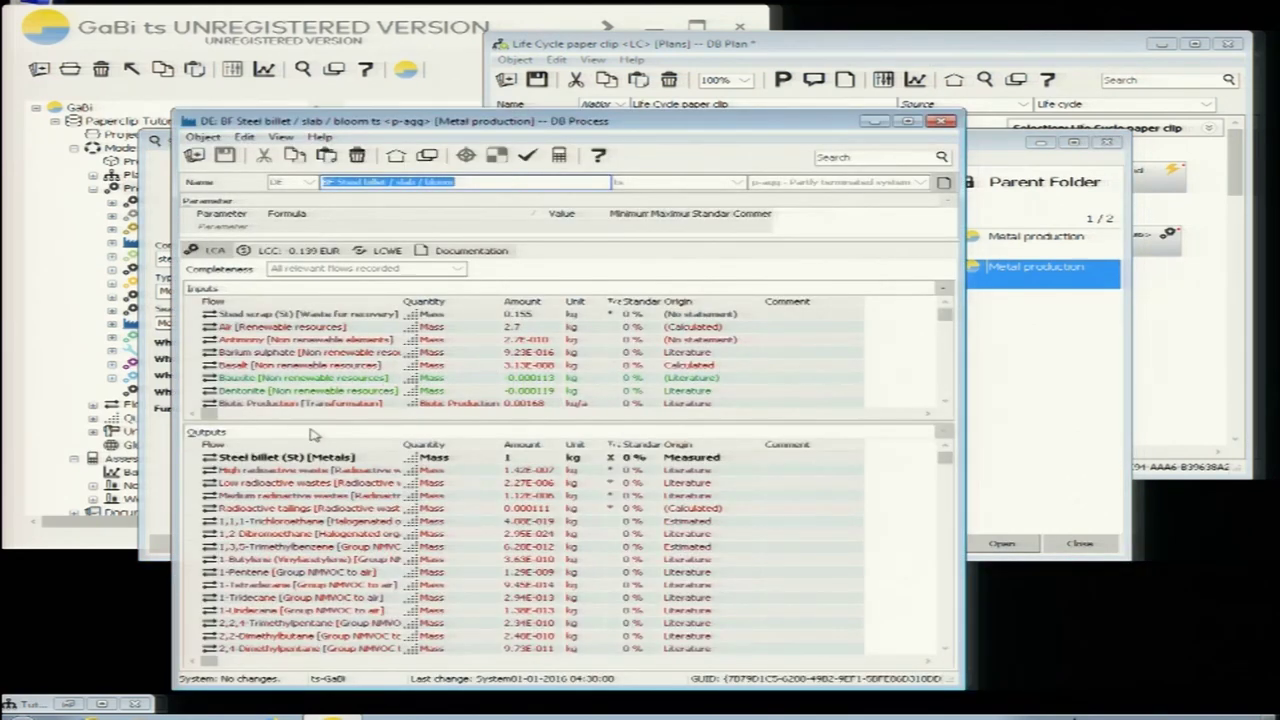
left_click(941, 121)
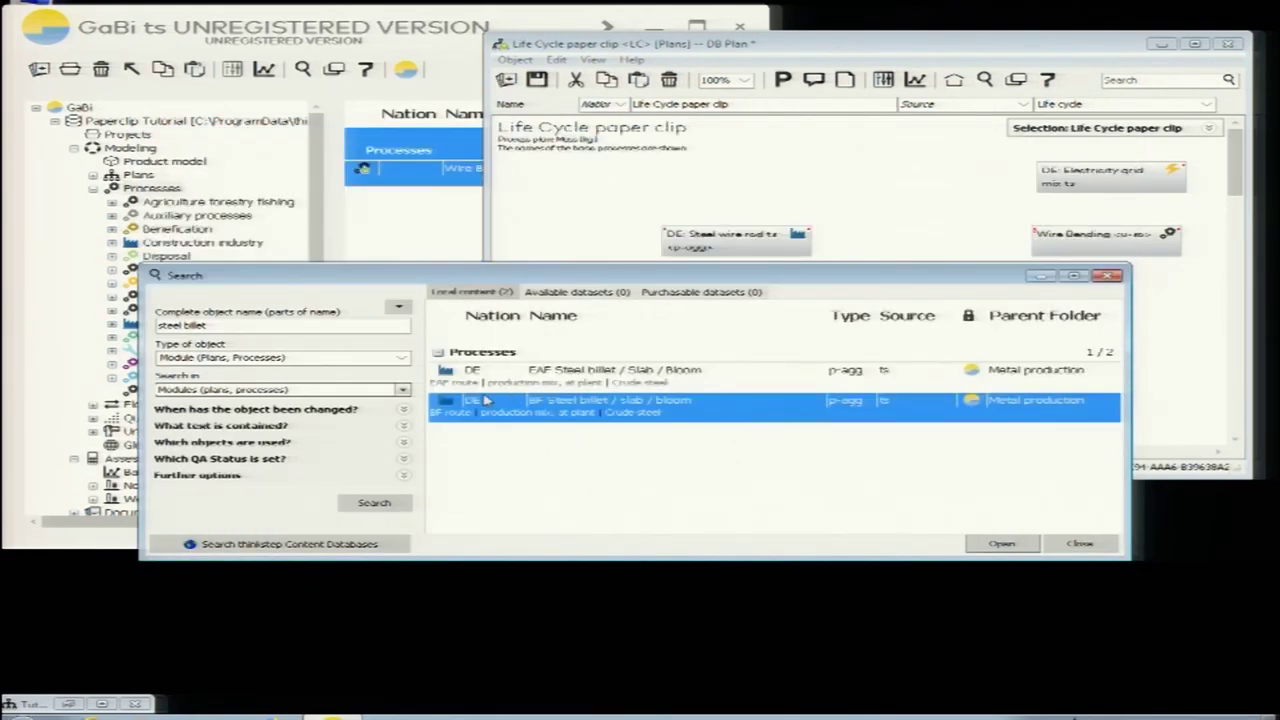
- Place the BF Steel billet / slab / bloom process before Steel wire rod, widening the plan window and spacing the two processes apart in line
left_click_drag(463, 412, 362, 268)
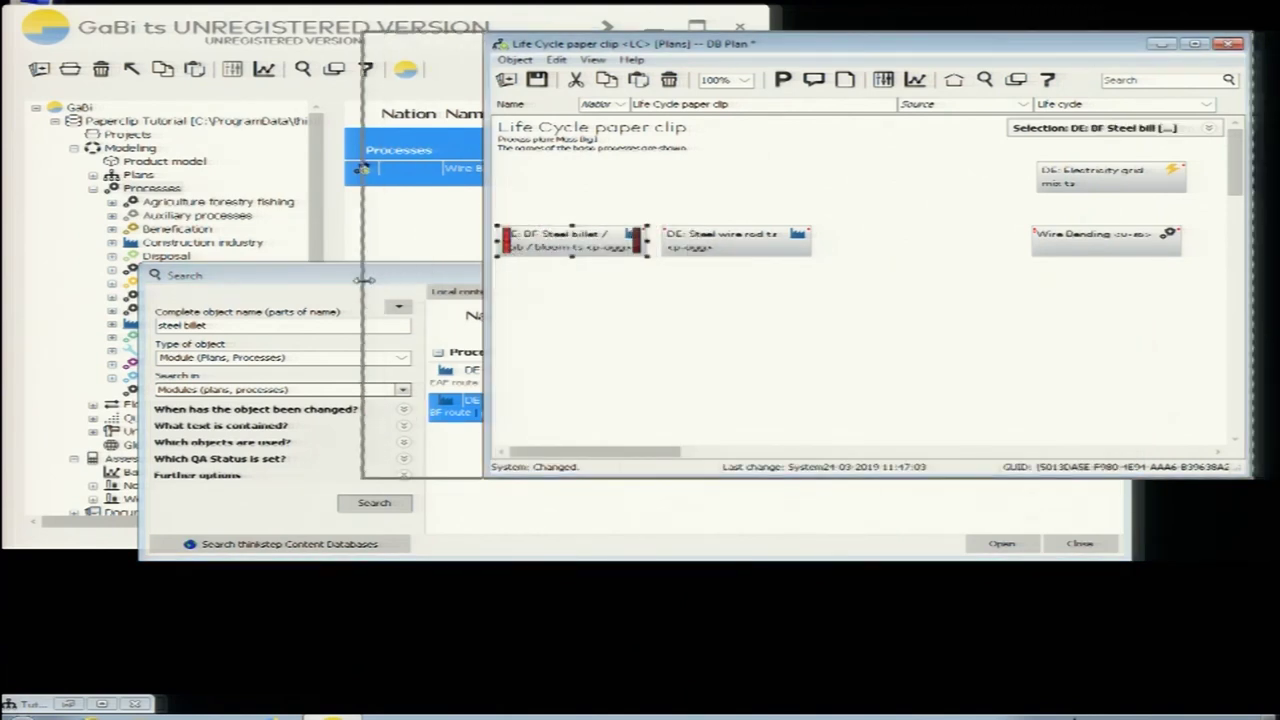
left_click(588, 248)
left_click_drag(588, 248, 648, 245)
left_click_drag(362, 478, 208, 538)
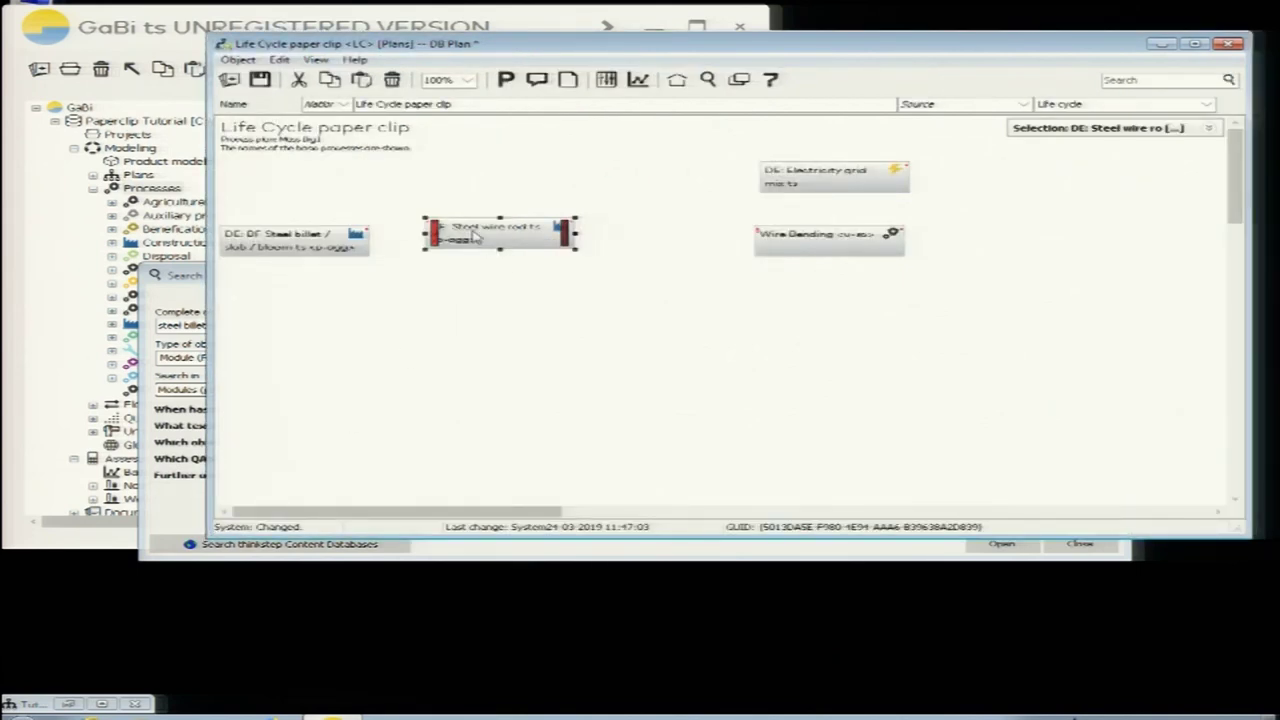
left_click_drag(476, 237, 482, 245)
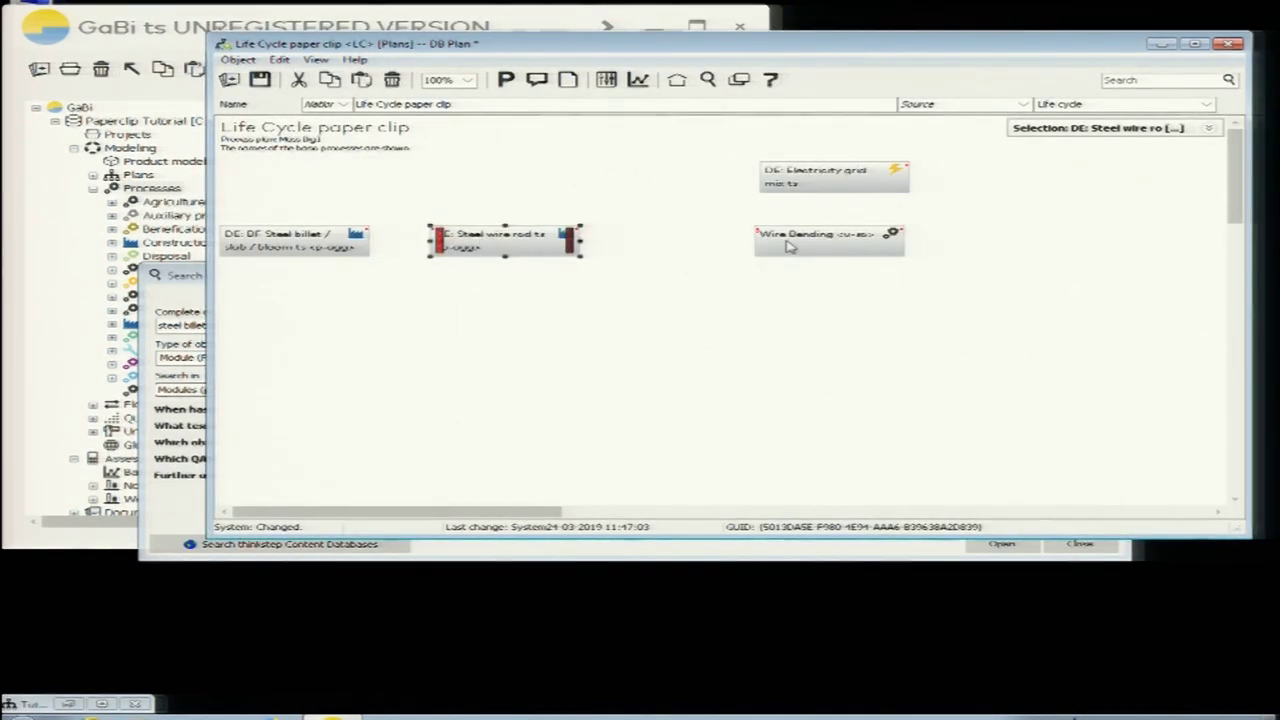
- Move the Wire Bending and Electricity grid mix processes slightly farther from Steel wire rod to make room between them
left_click(840, 183)
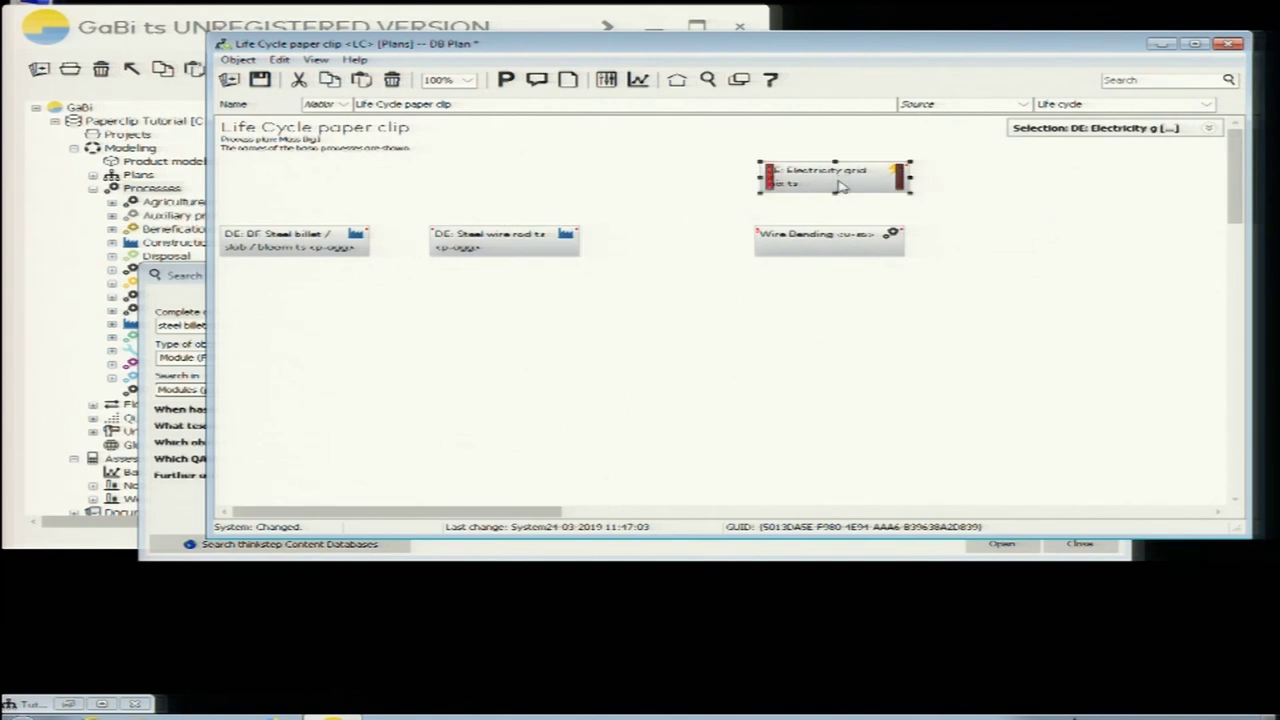
left_click(845, 242)
left_click_drag(850, 243, 886, 243)
left_click(843, 185)
left_click_drag(843, 185, 864, 185)
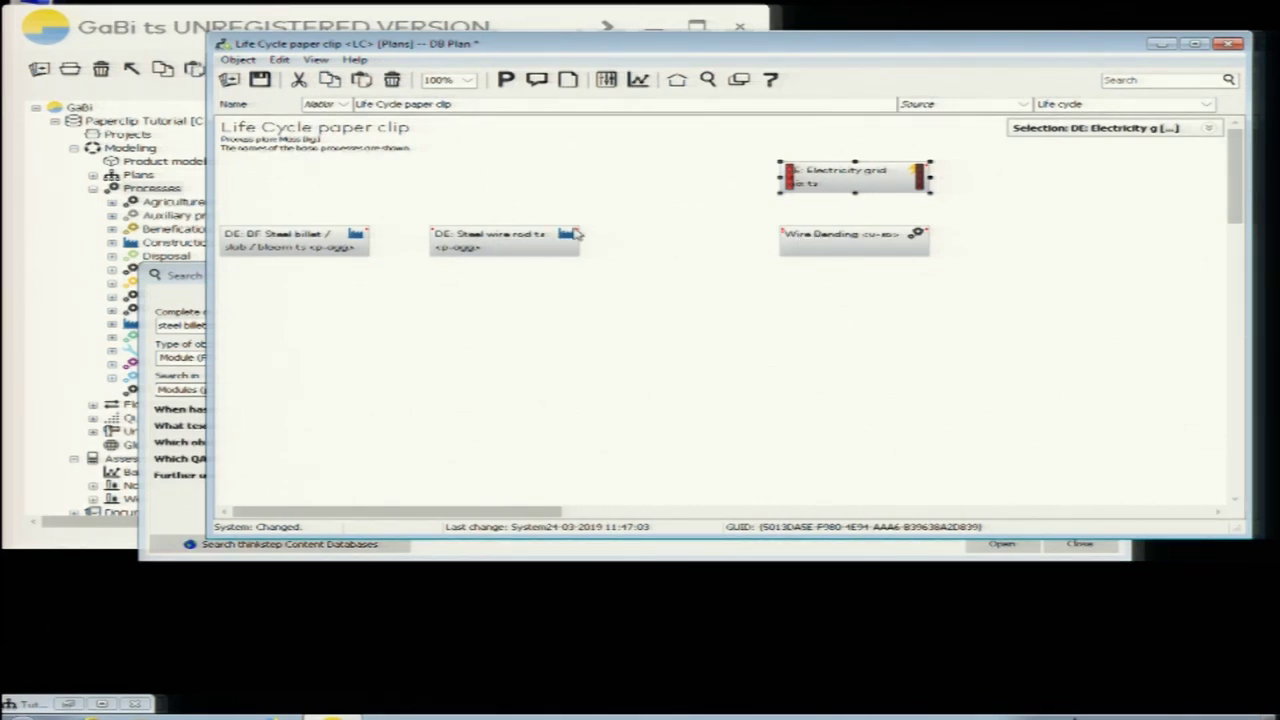
- Add the GLO Truck process from the Transport > Road folder between Steel wire rod and Wire Bending, and review its input and output flows
left_click(82, 250)
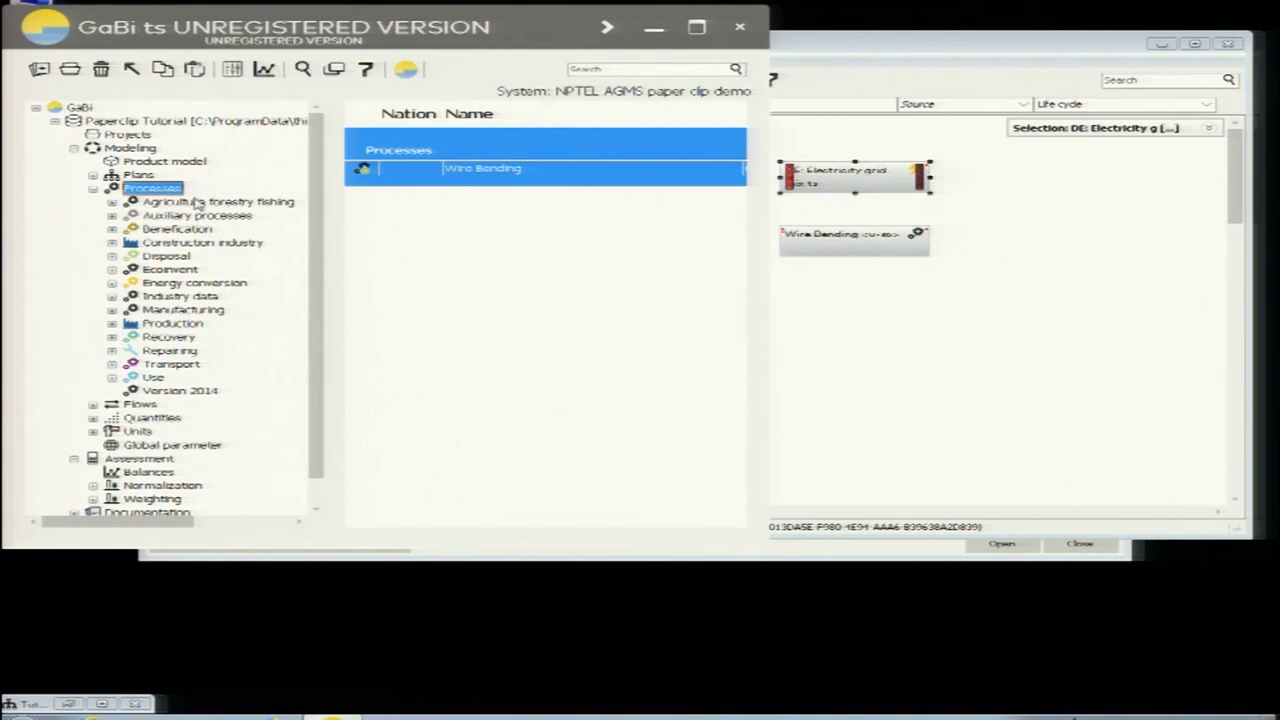
left_click(94, 189)
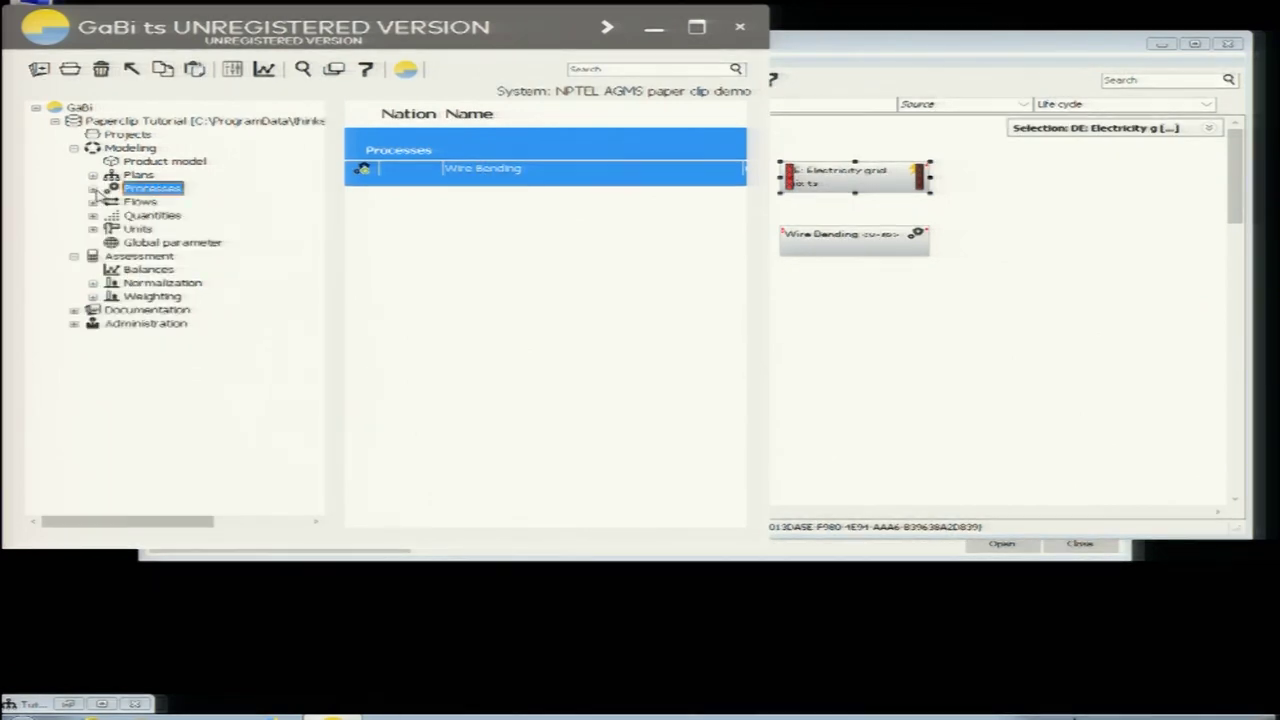
left_click(92, 202)
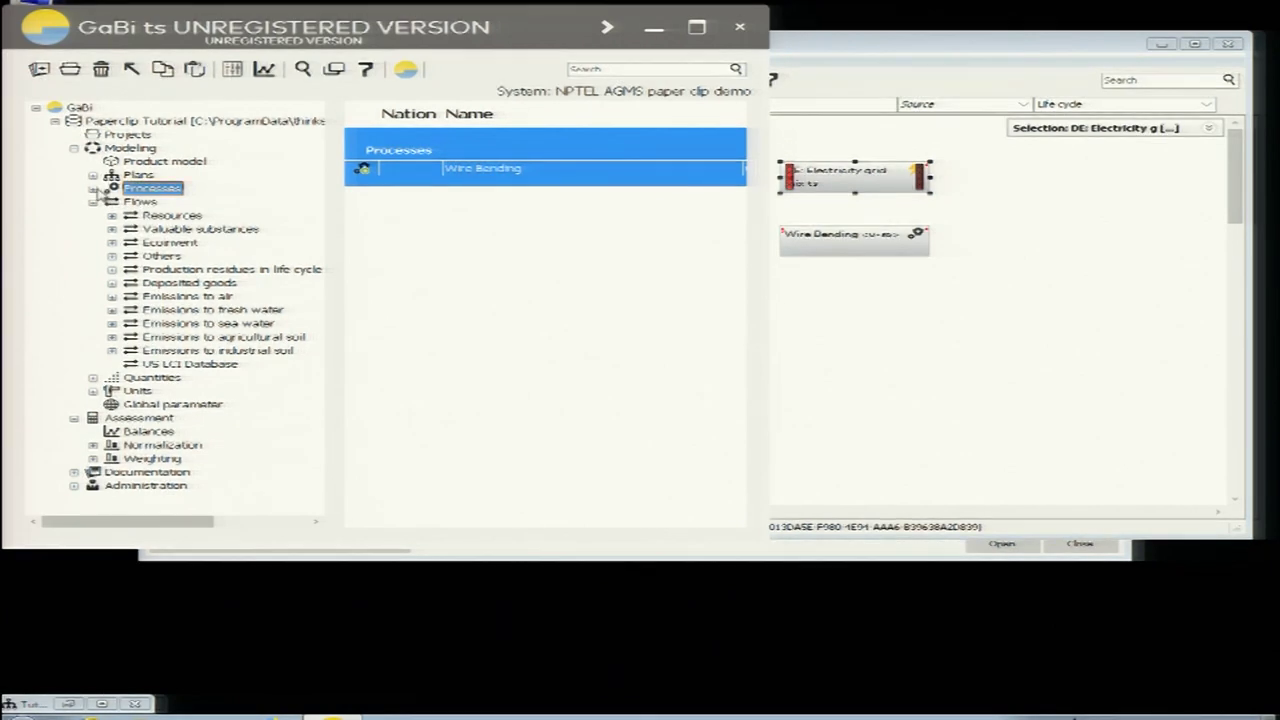
left_click(93, 188)
left_click(112, 364)
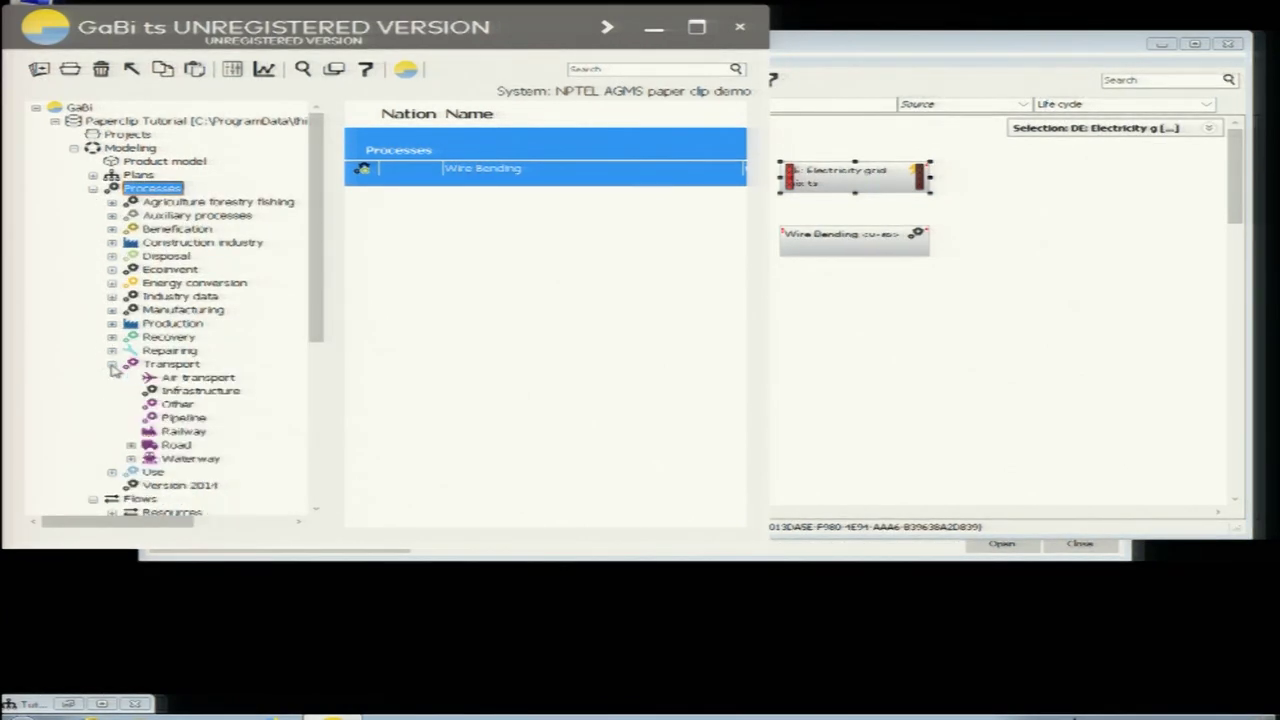
left_click(132, 445)
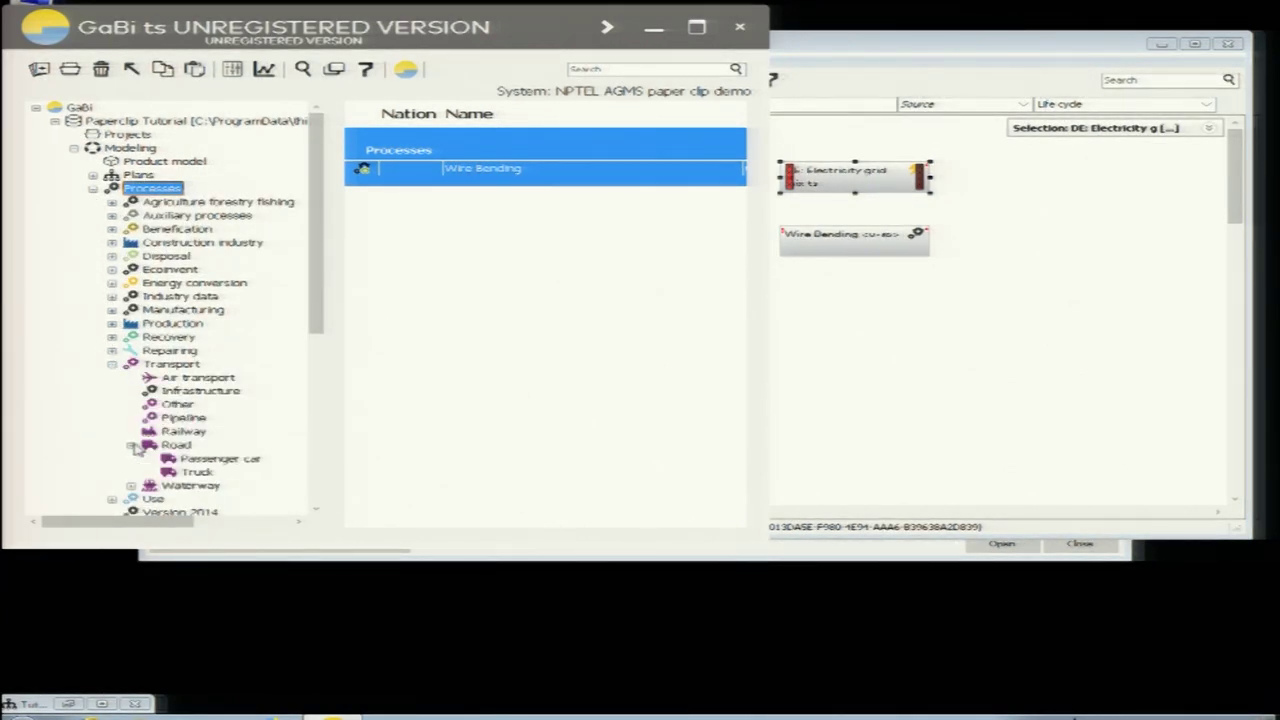
left_click(169, 472)
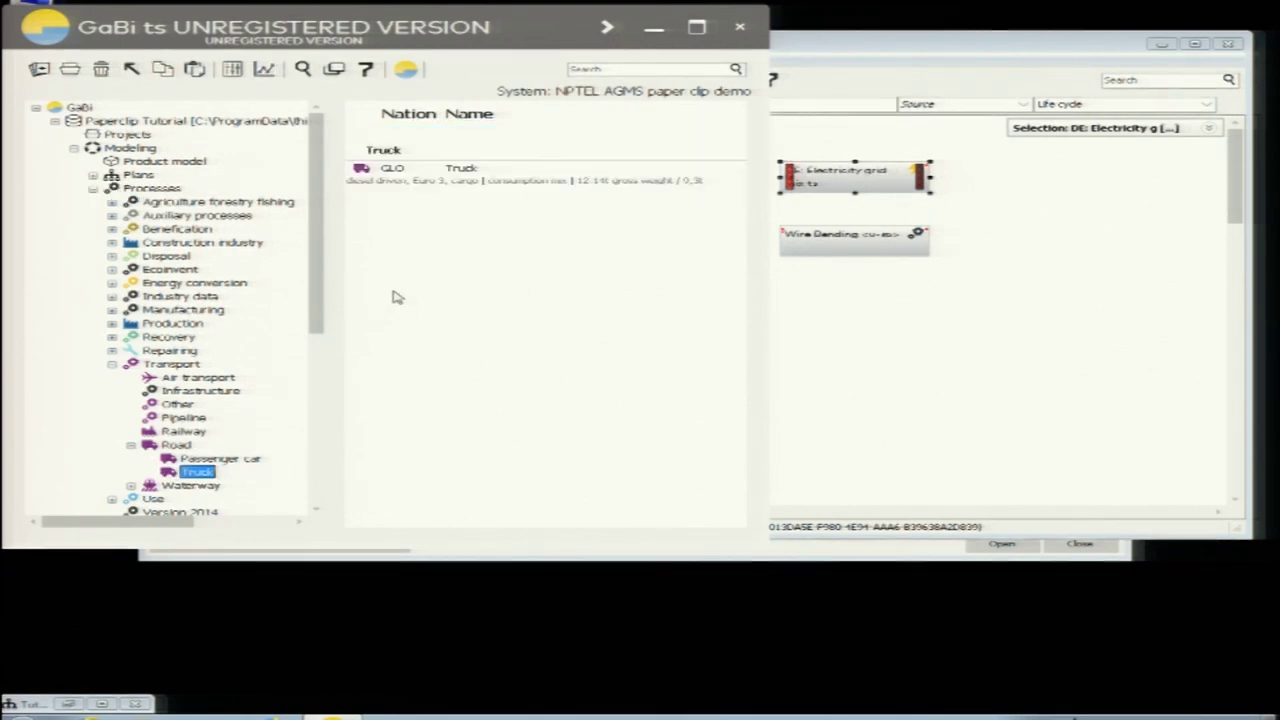
left_click_drag(365, 172, 666, 248)
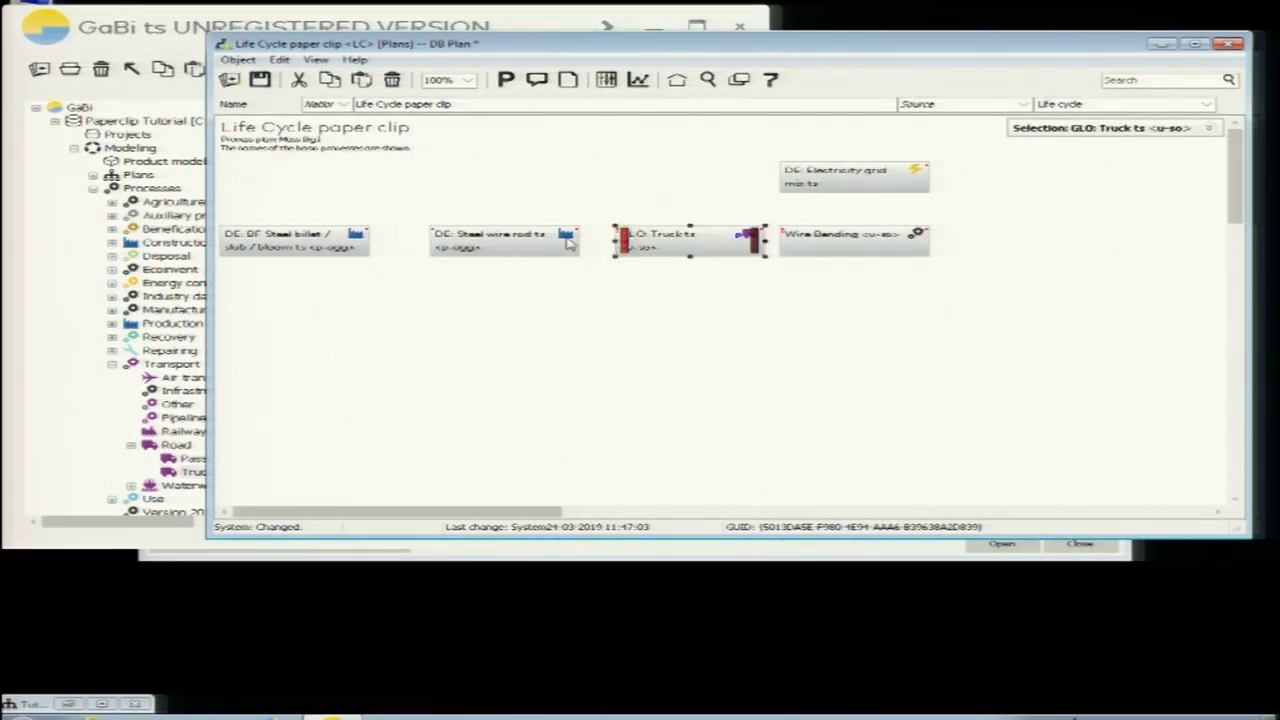
double_click(666, 243)
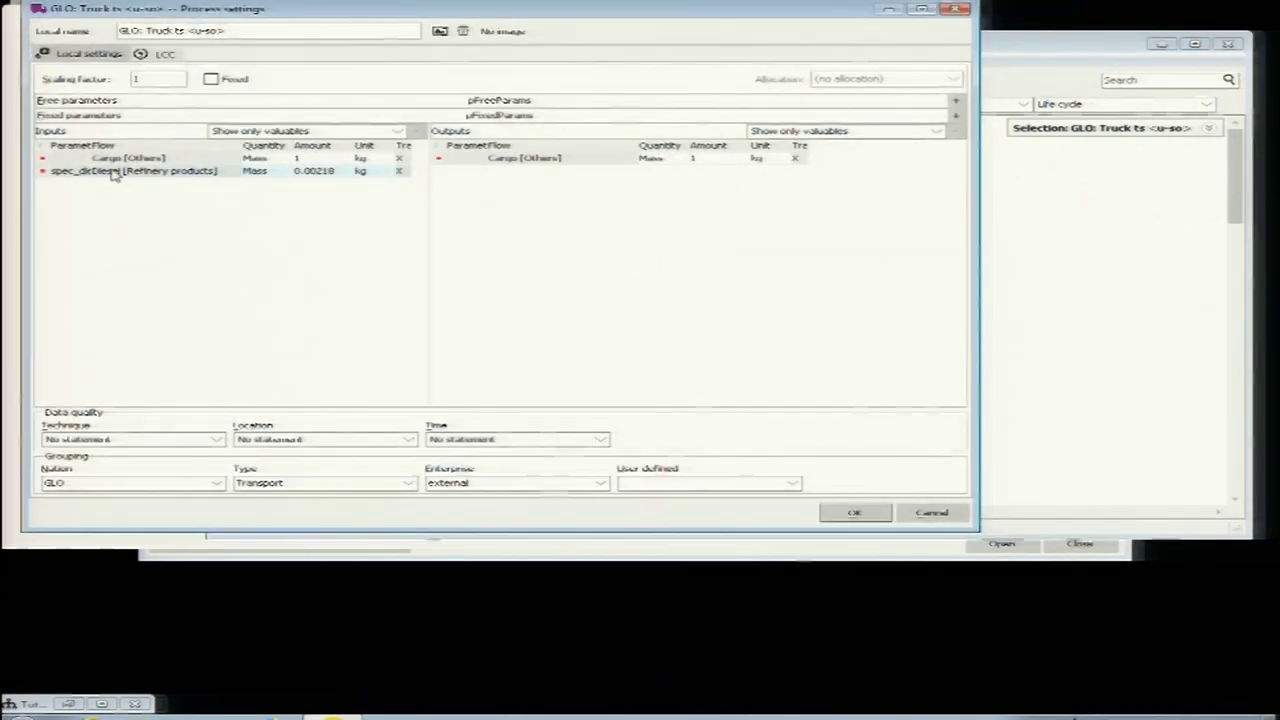
left_click(960, 10)
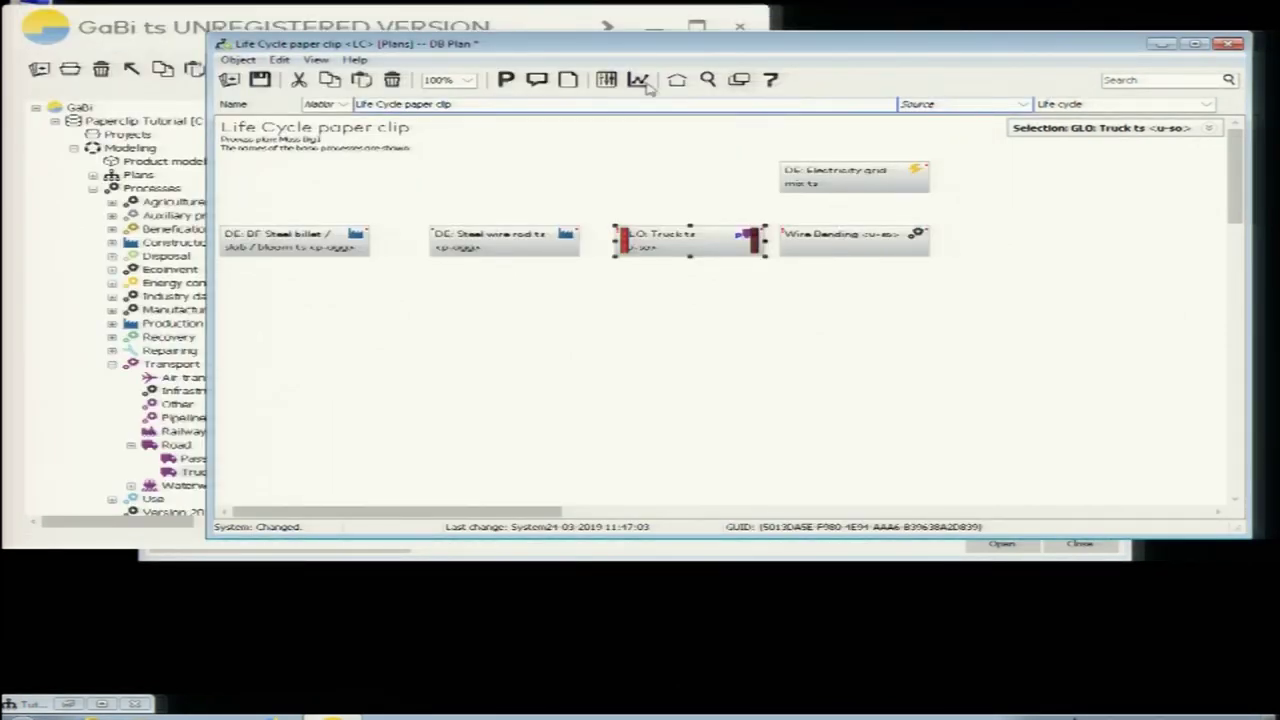
- Search the plans and processes for diesel and place the Diesel mix at refinery process directly above the Truck process
left_click(707, 79)
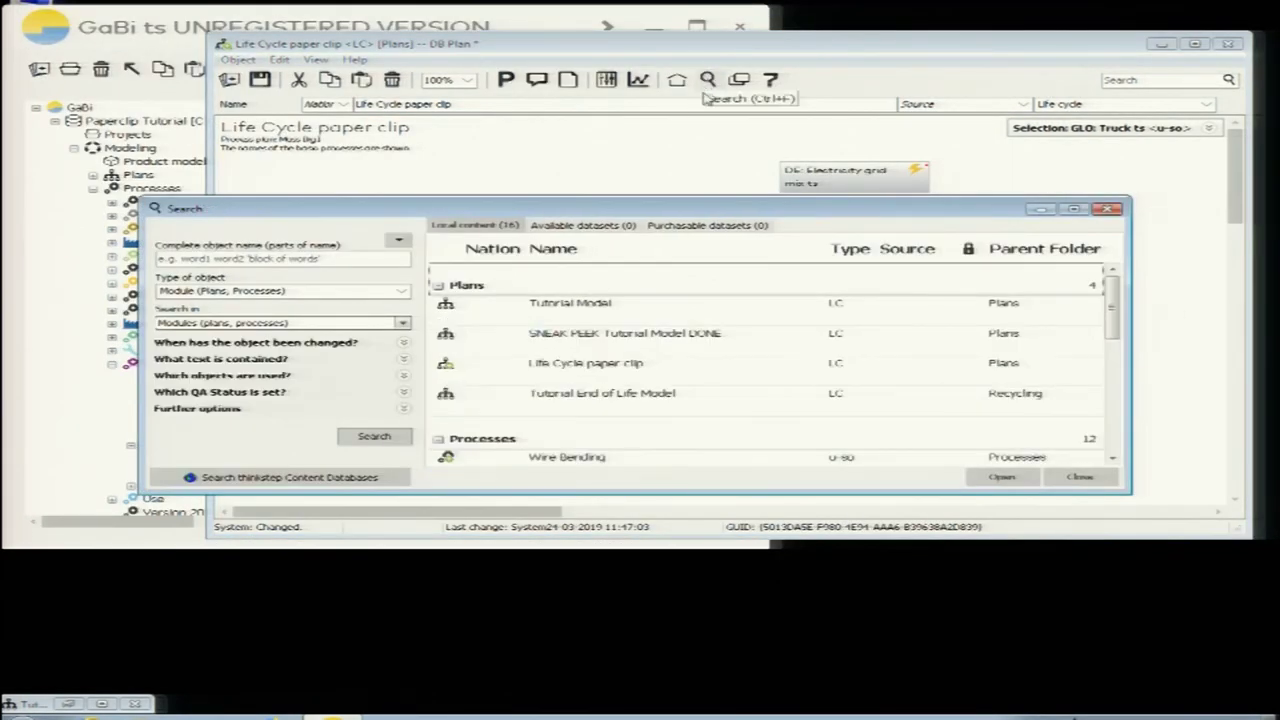
left_click(228, 260)
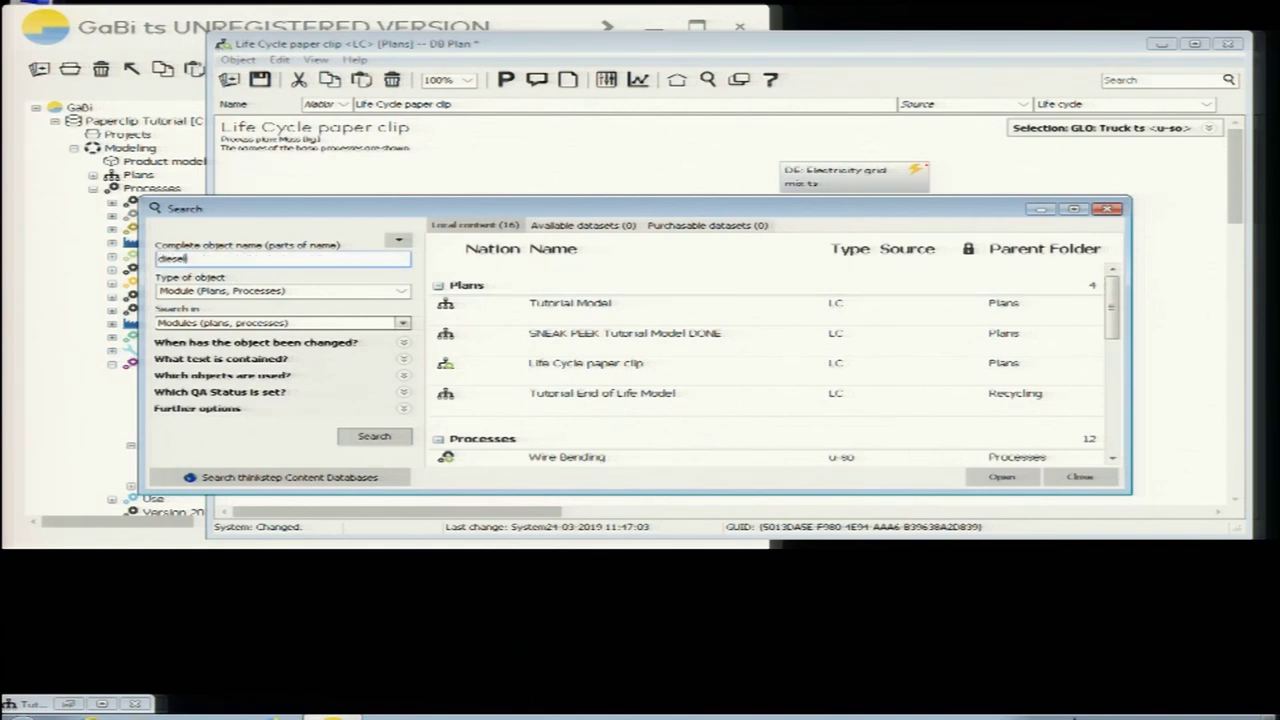
type("diesel")
key("Return")
left_click_drag(530, 306, 587, 178)
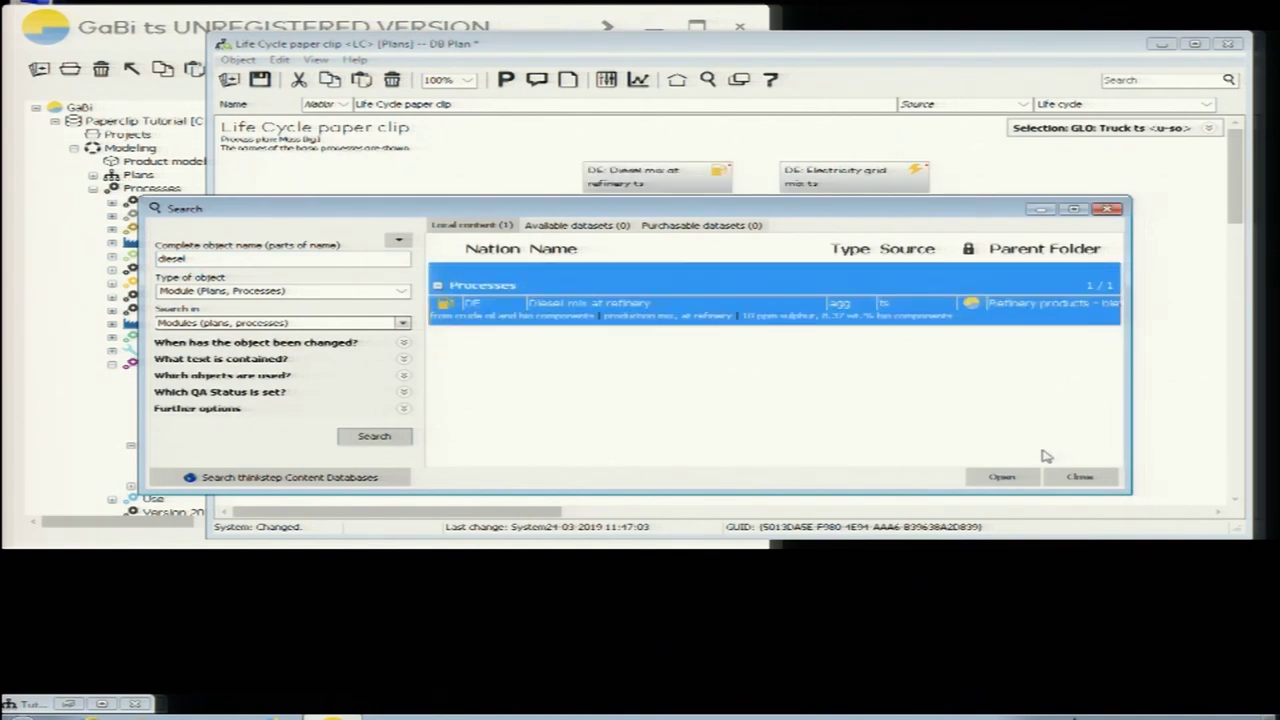
left_click(1040, 210)
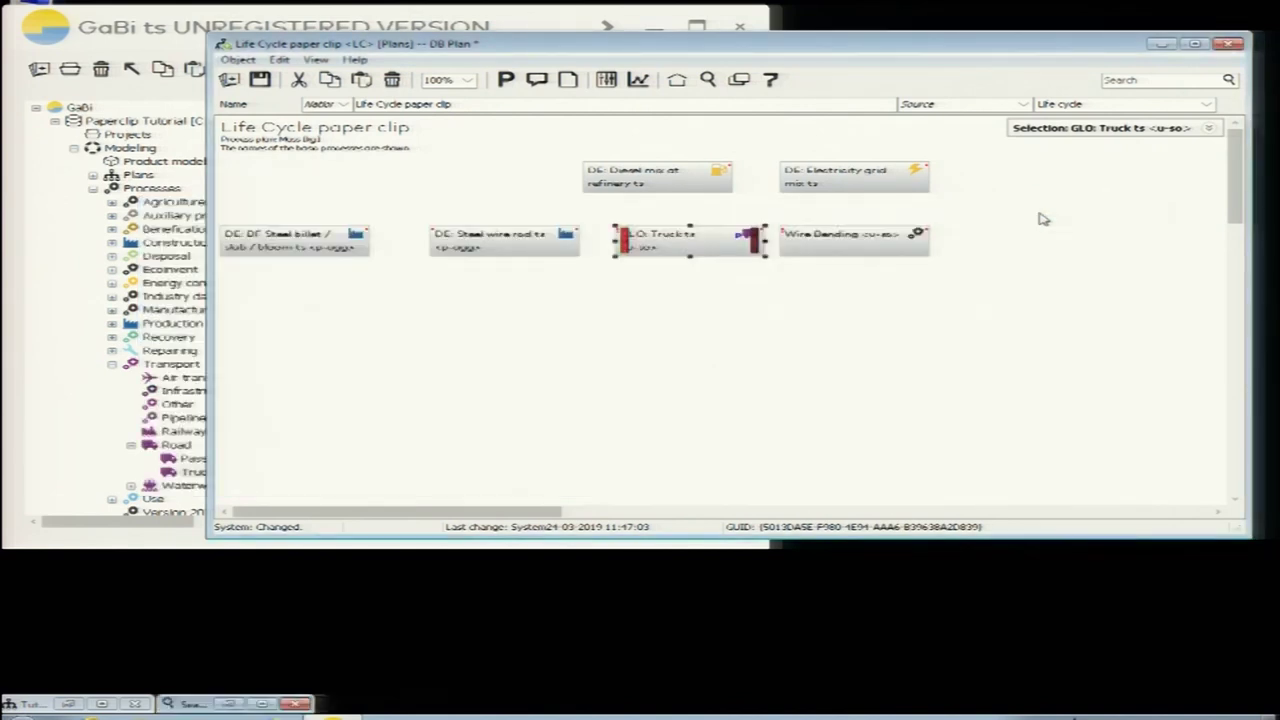
left_click_drag(627, 190, 663, 190)
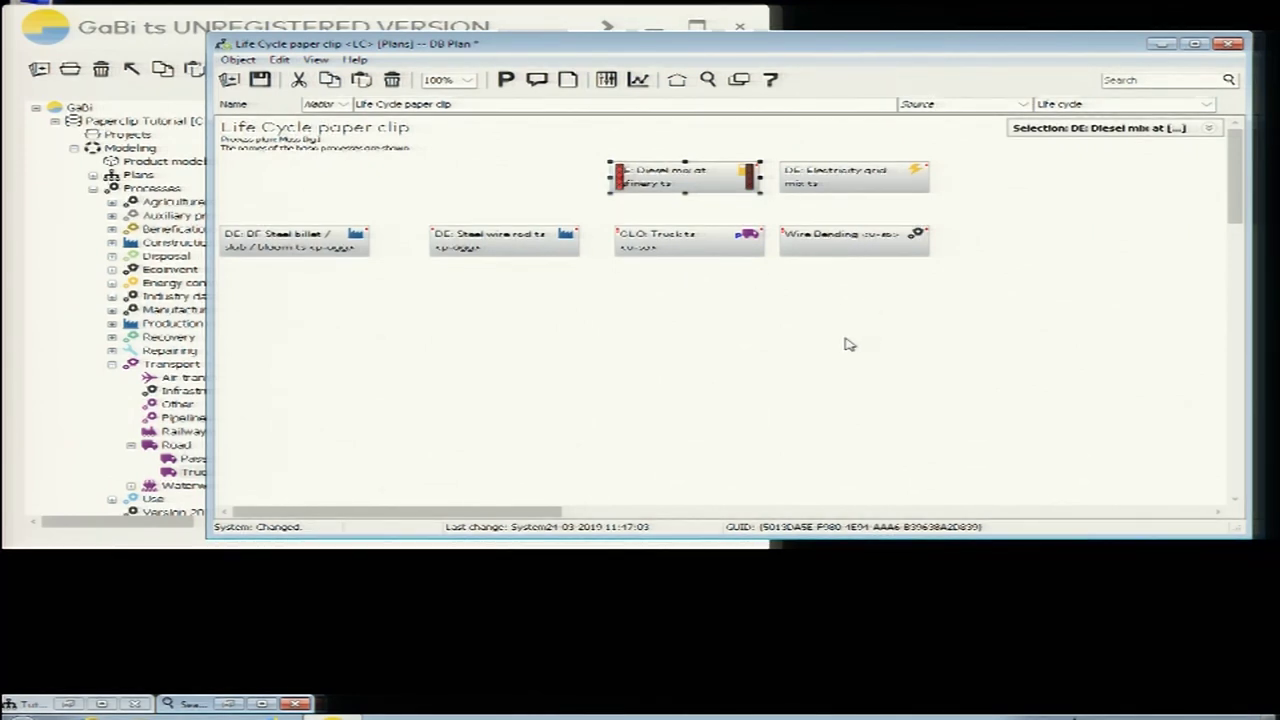
- Move Electricity grid mix and Wire Bending farther away from the diesel and truck processes, keeping one above the other
left_click_drag(837, 178, 910, 168)
left_click_drag(876, 240, 926, 255)
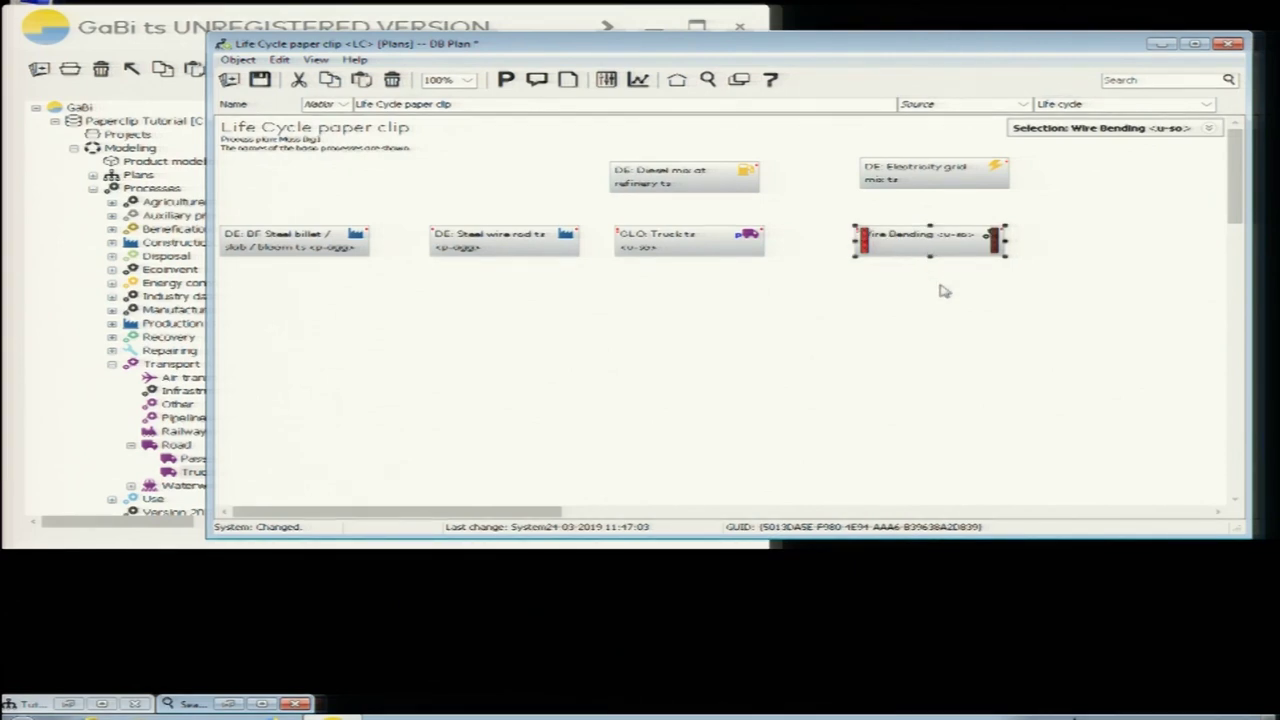
left_click(940, 291)
- Create a new process in the Processes folder and name it Paper clip usage
left_click(120, 189)
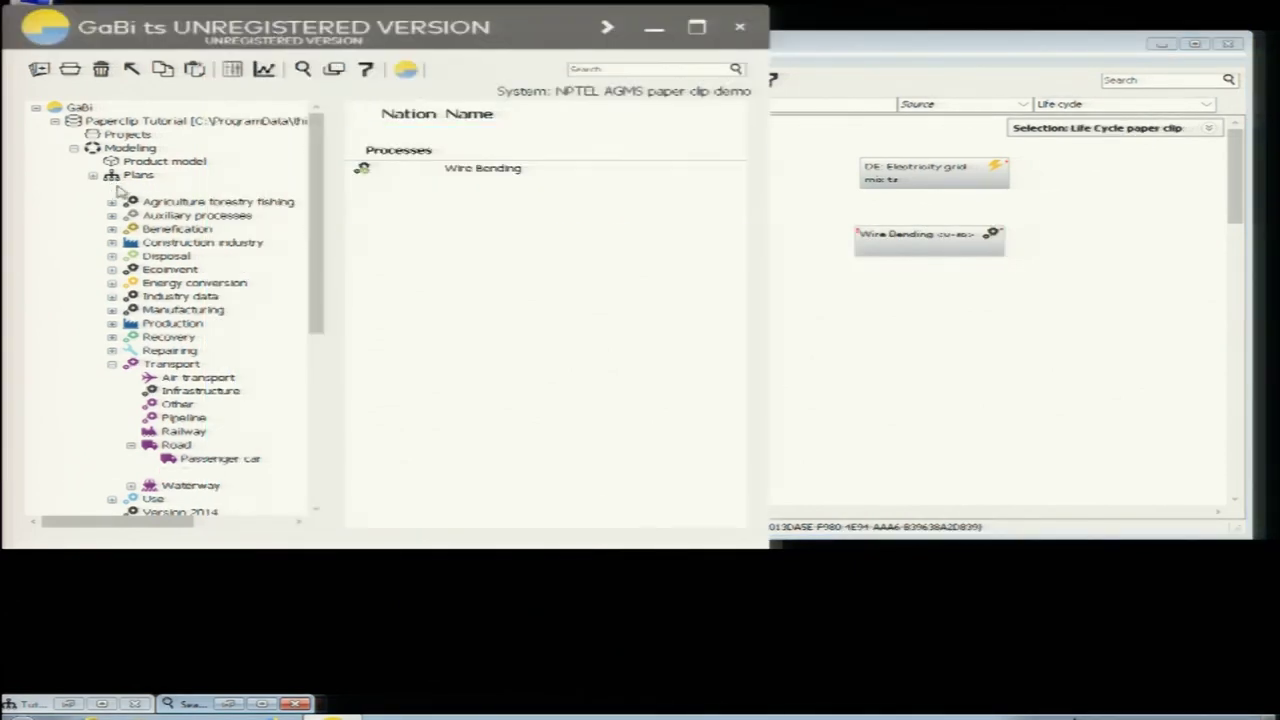
right_click(120, 189)
left_click(160, 196)
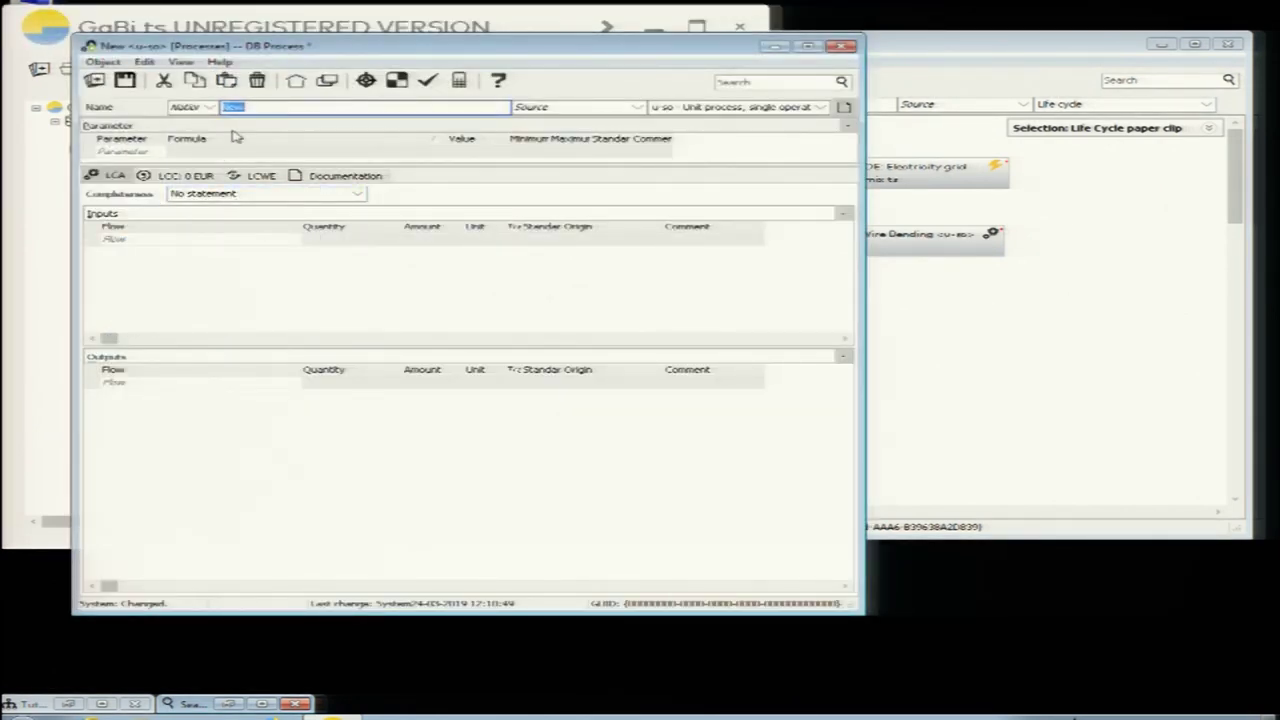
type("Pl")
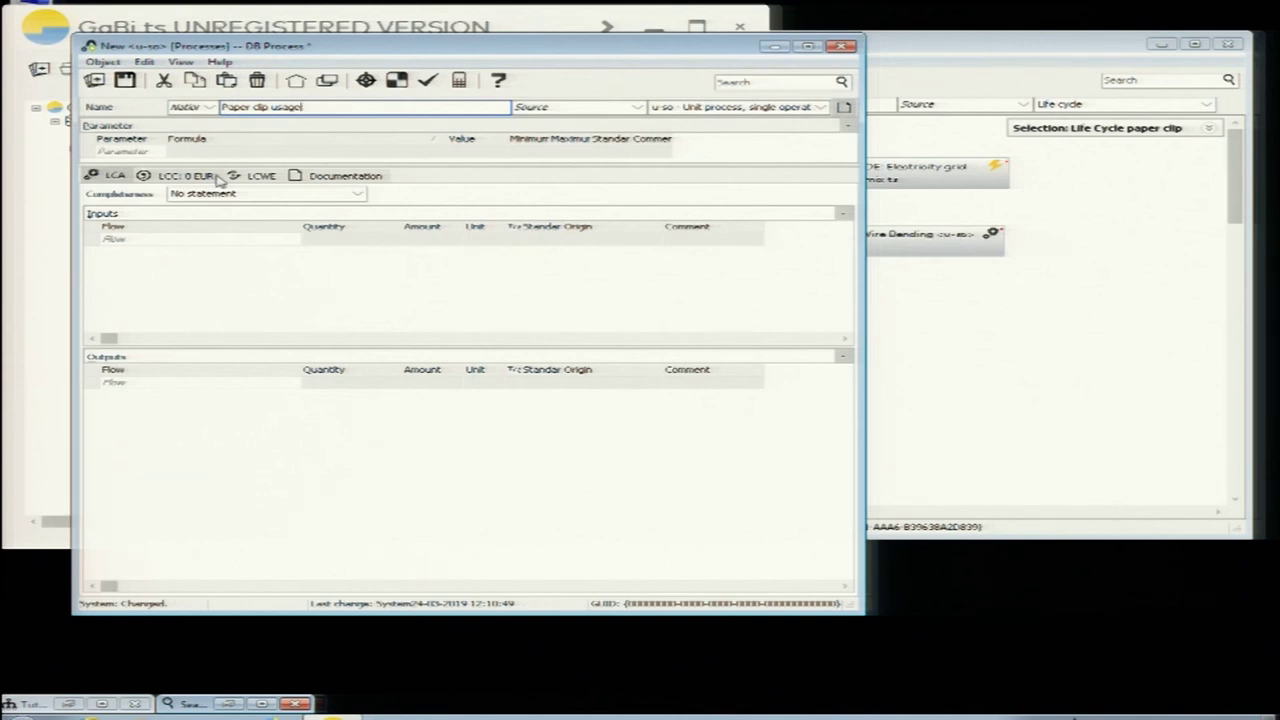
- Add the Paper clip [Metals] flow as an input of Paper clip usage with an amount of 0.00035 kg
left_click(168, 245)
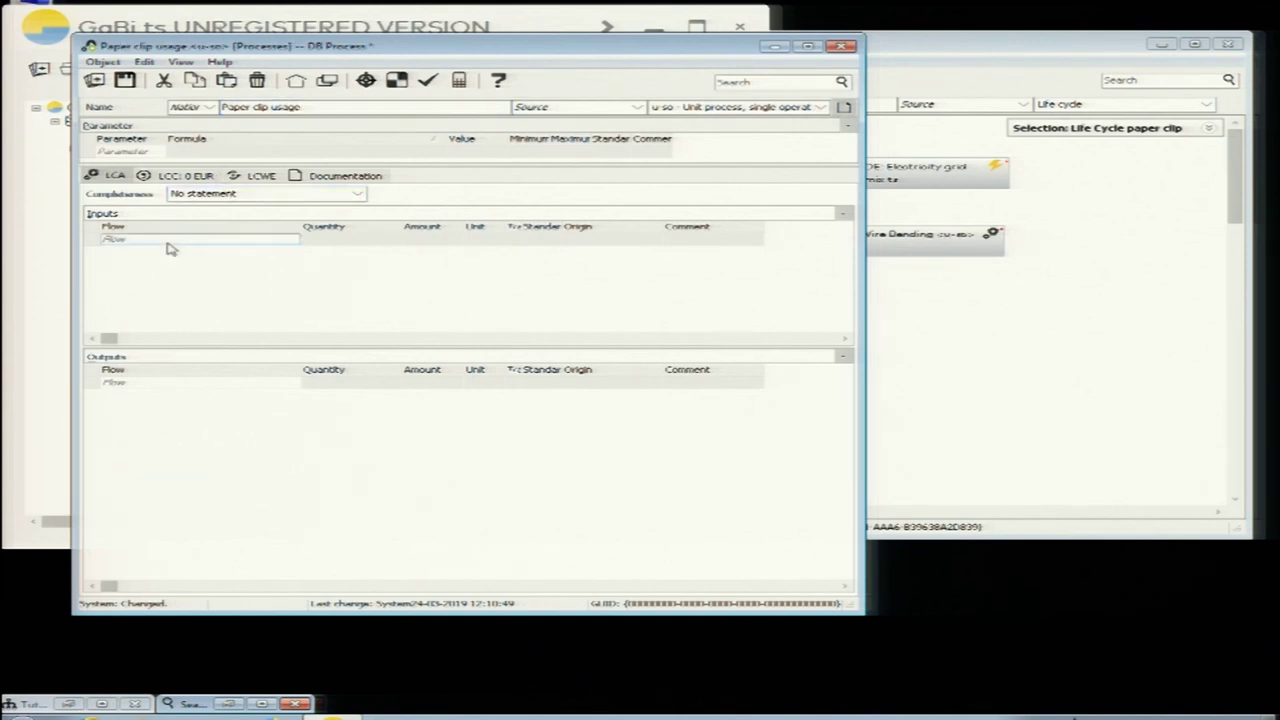
type("pap")
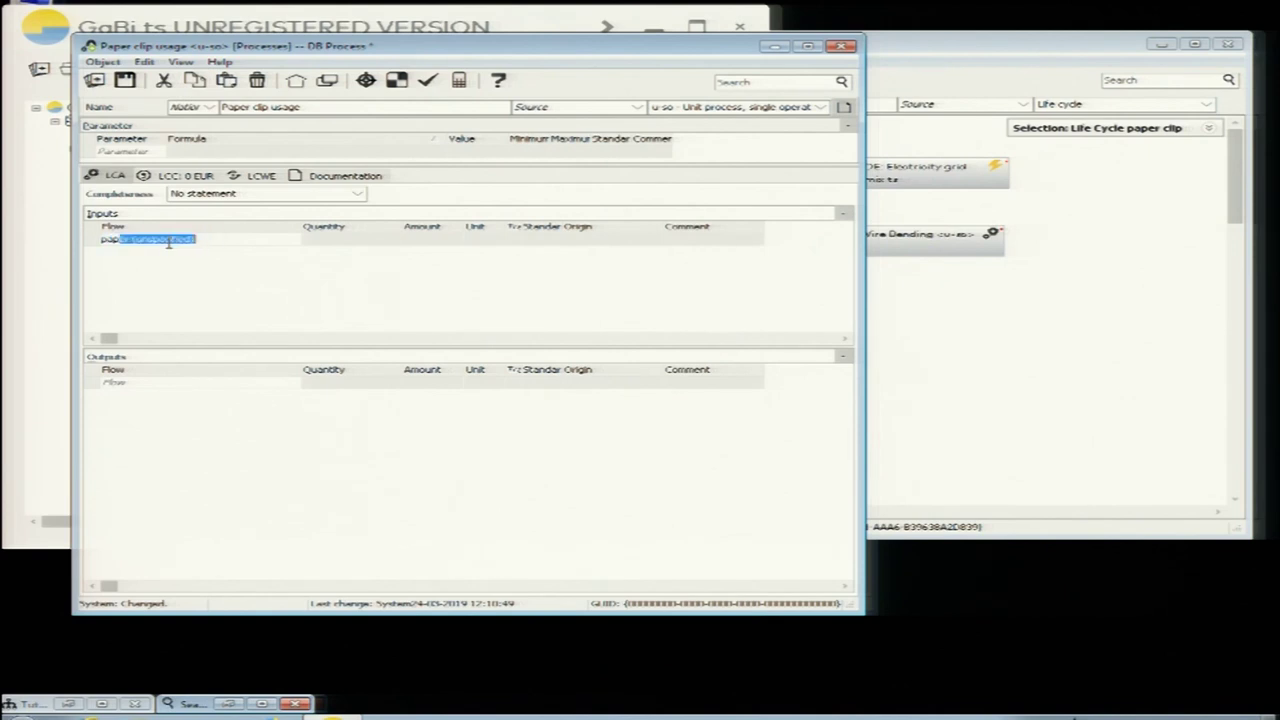
type("er clip")
key("Return")
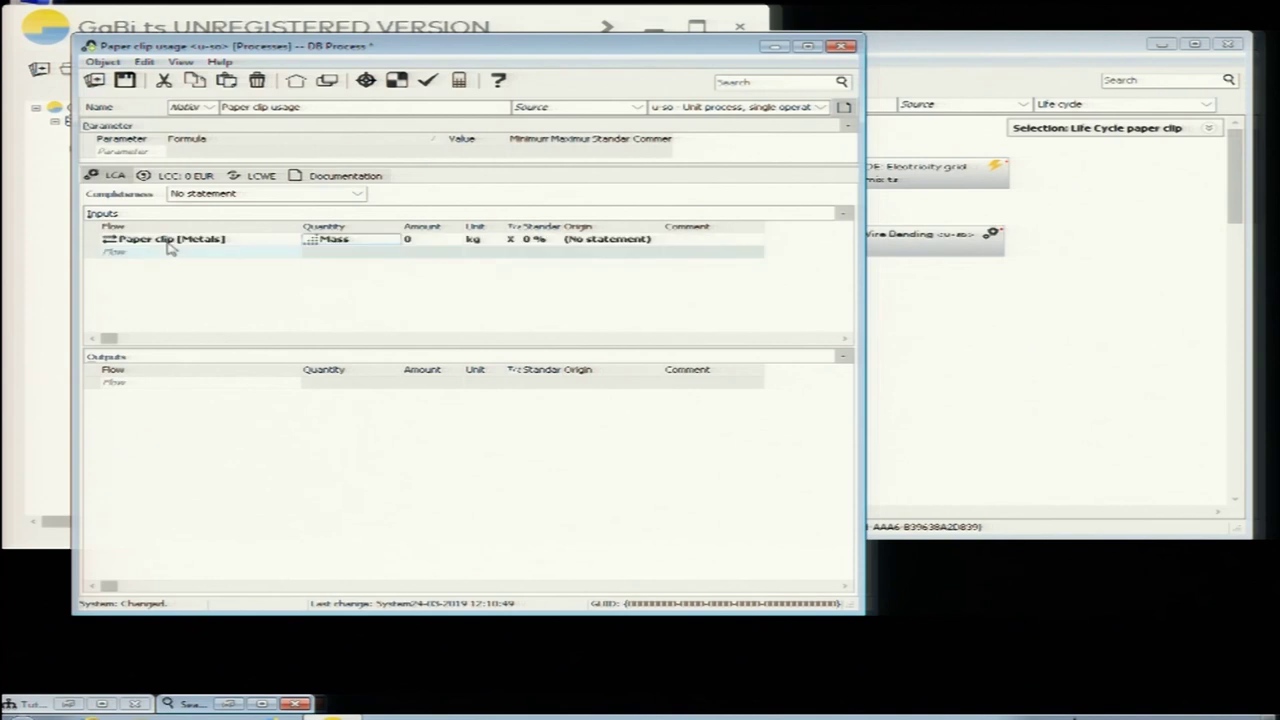
left_click(427, 241)
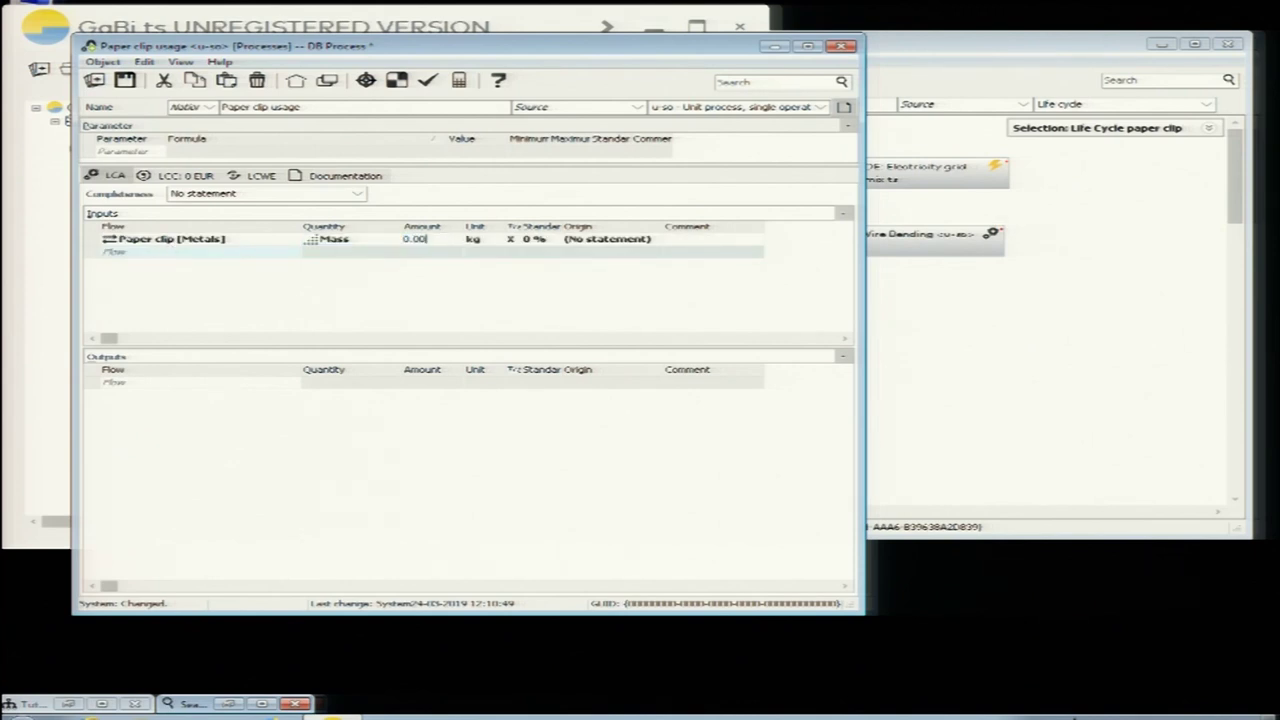
type("0.00035")
key("Return")
- Search the flows for steel scrap and add the waste flow Steel scrap (St) as an output of the process
left_click(155, 384)
type("stee")
type("l <")
type("crap")
key("Return")
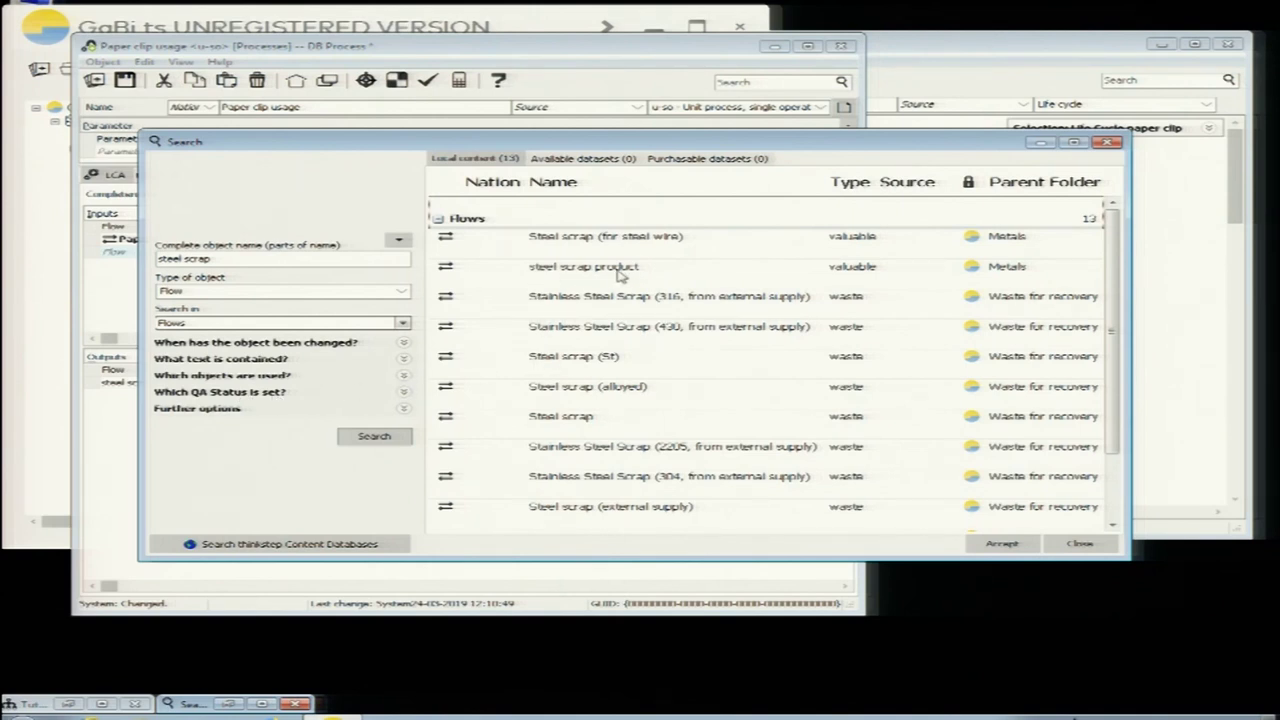
left_click(565, 365)
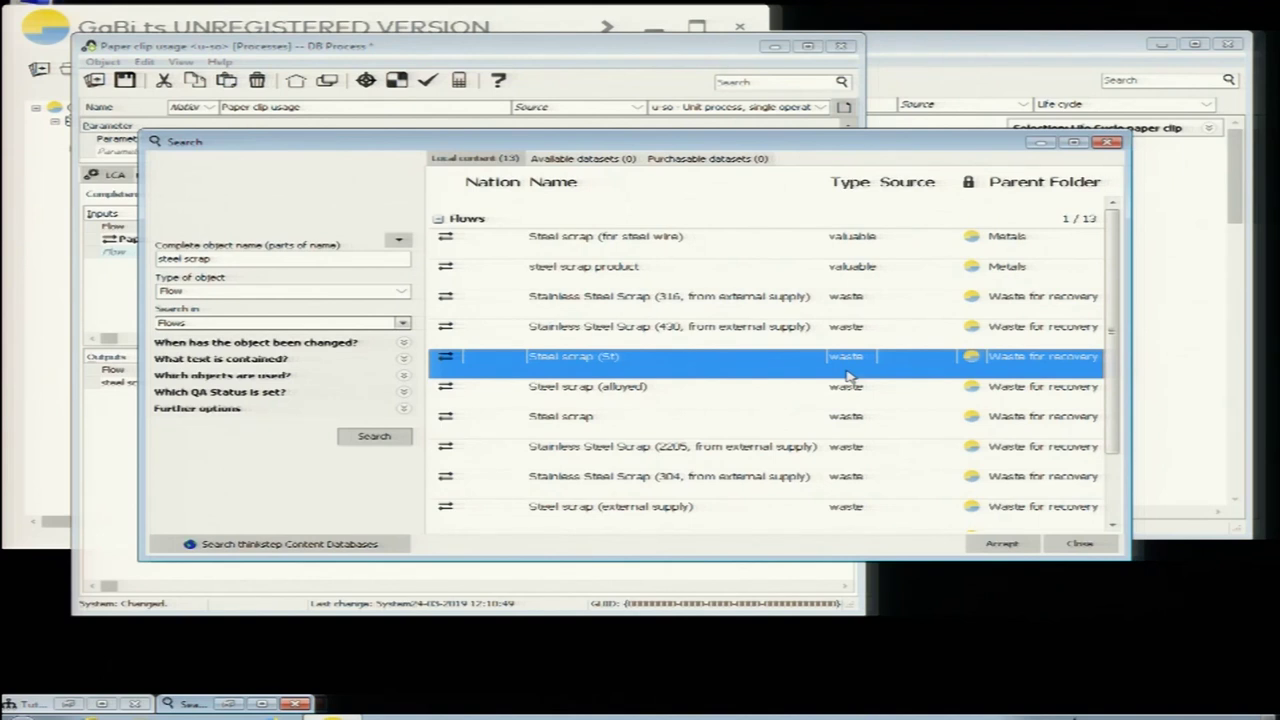
left_click(1001, 543)
- Set the Steel scrap (St) output amount to 0.00035 kg, then save and close the Paper clip usage process
left_click(422, 387)
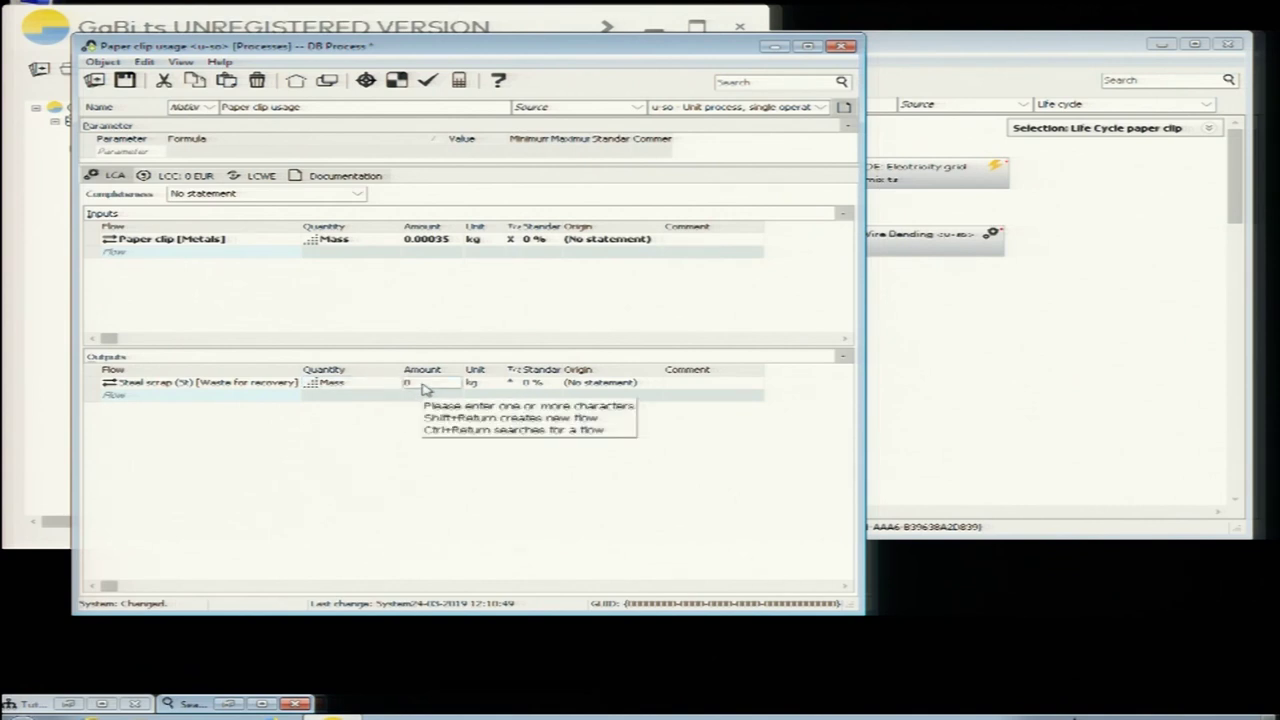
type(".")
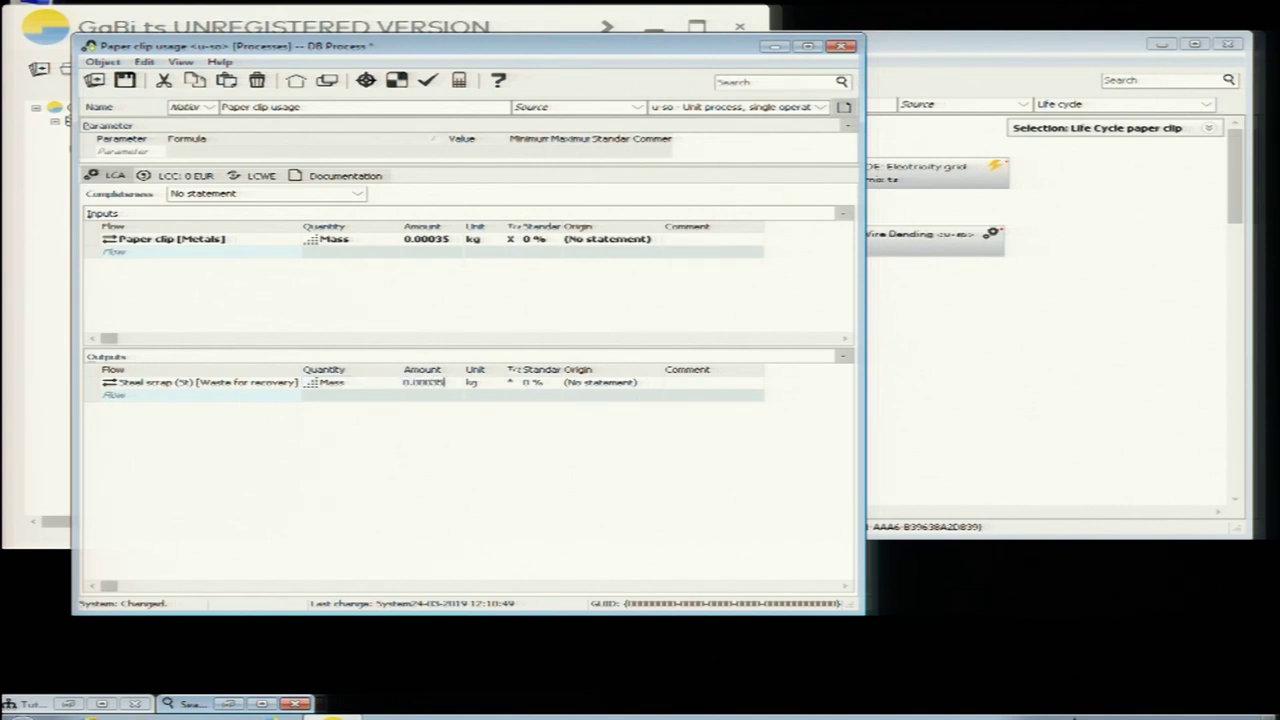
type("00035")
key("Return")
left_click(124, 81)
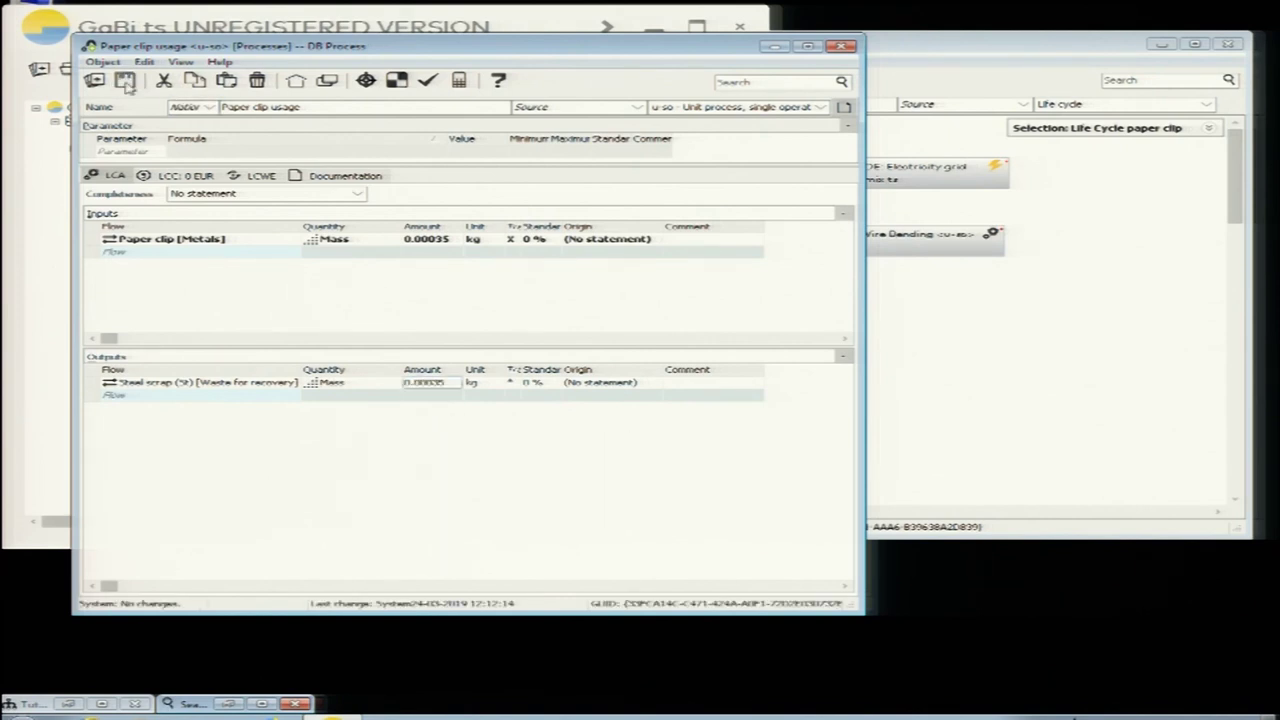
left_click(842, 47)
- Place Paper clip usage below Wire Bending in the plan and save its Steel scrap (St) output as a tracked flow (X)
left_click_drag(368, 204, 880, 362)
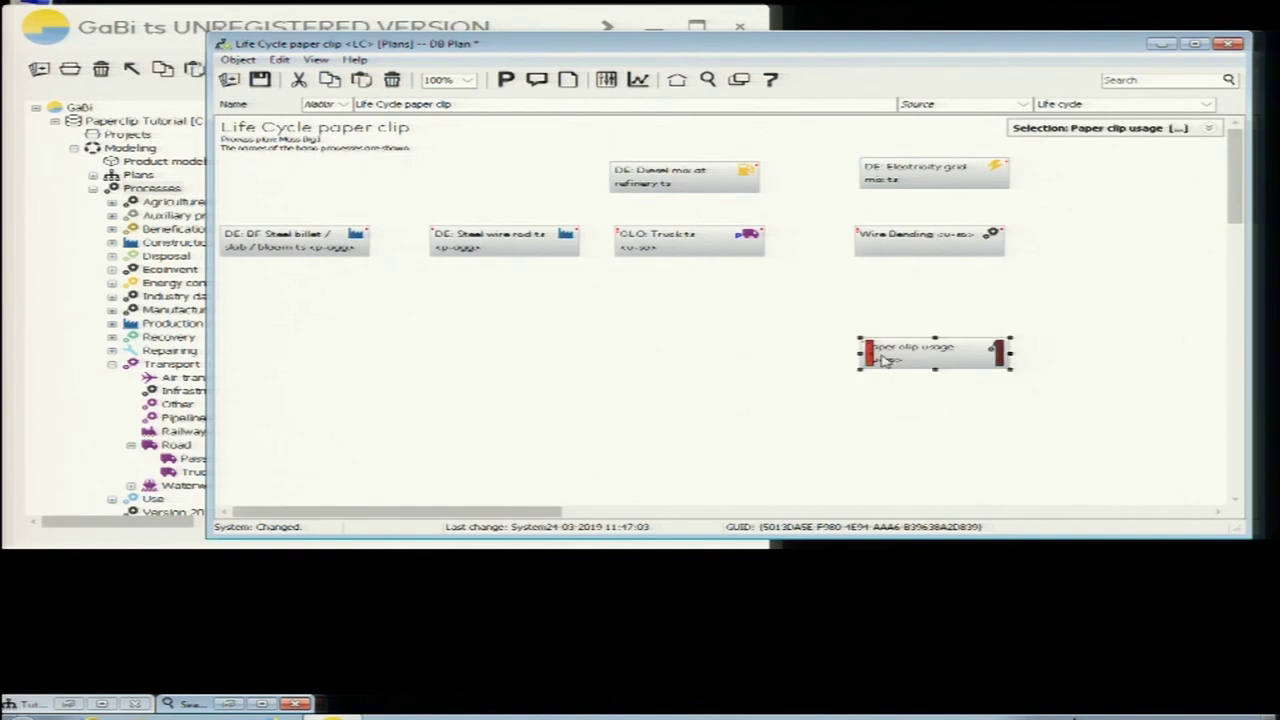
left_click(940, 387)
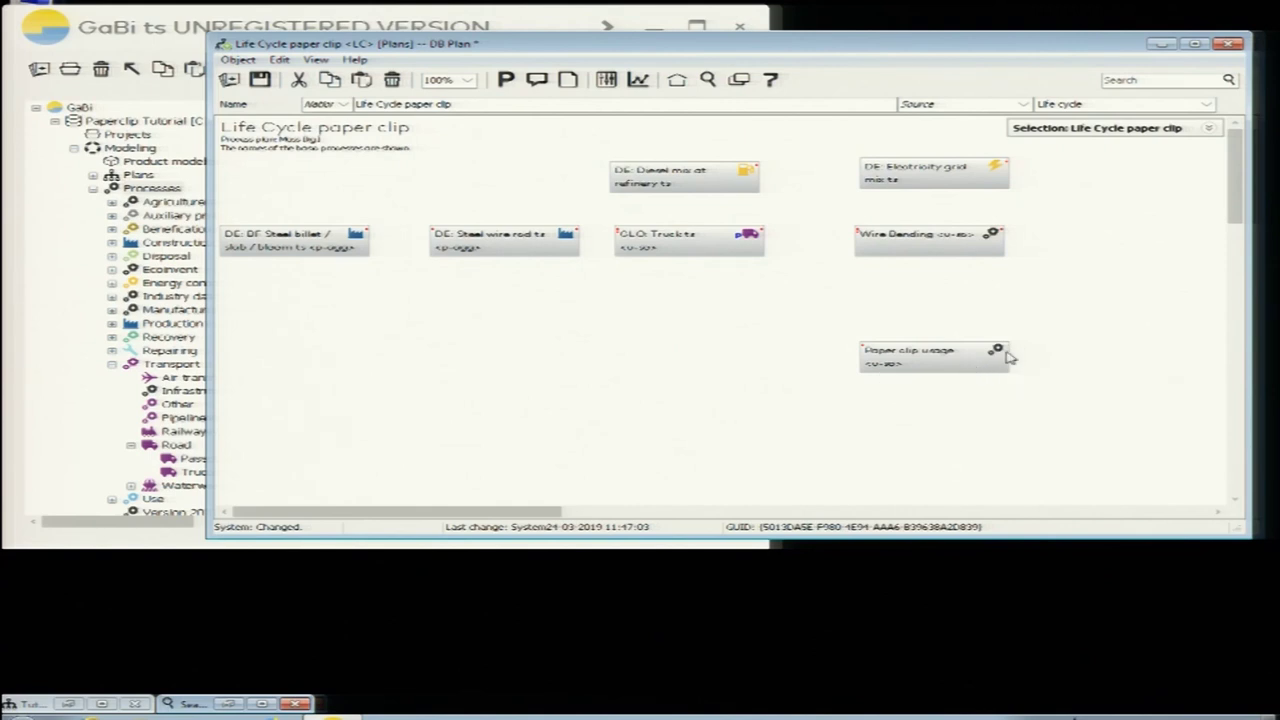
right_click(913, 364)
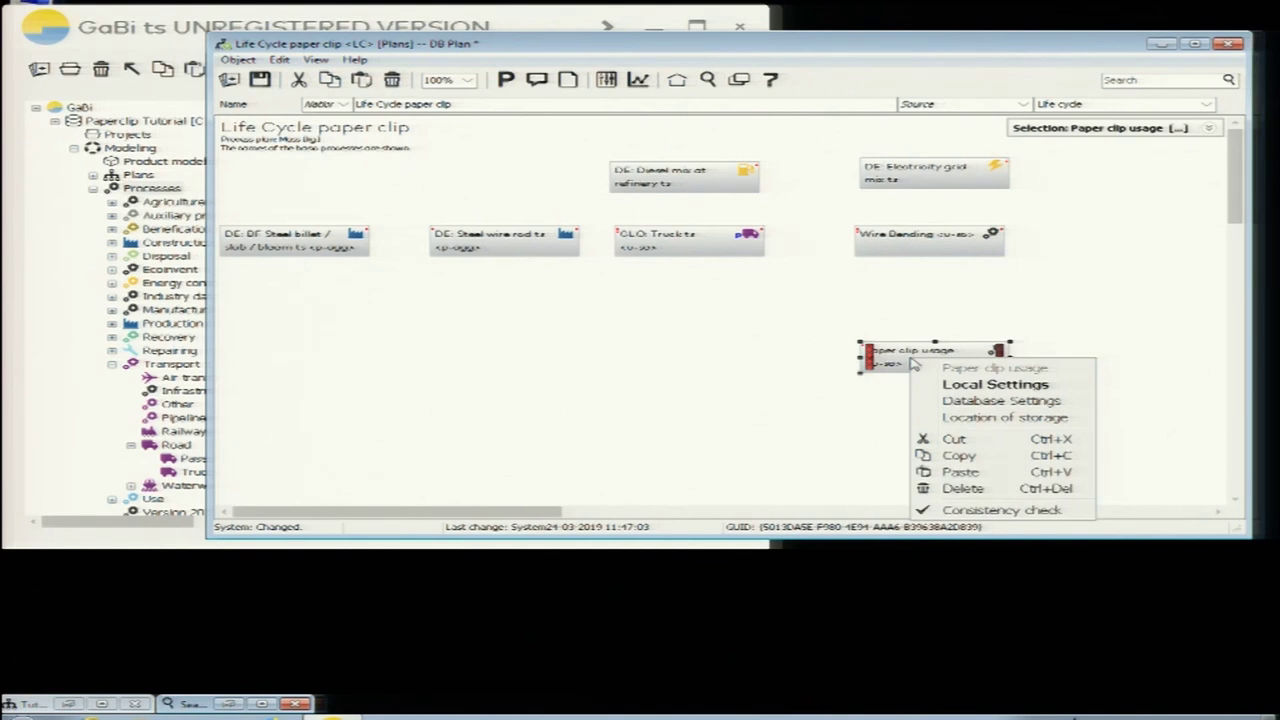
left_click(960, 402)
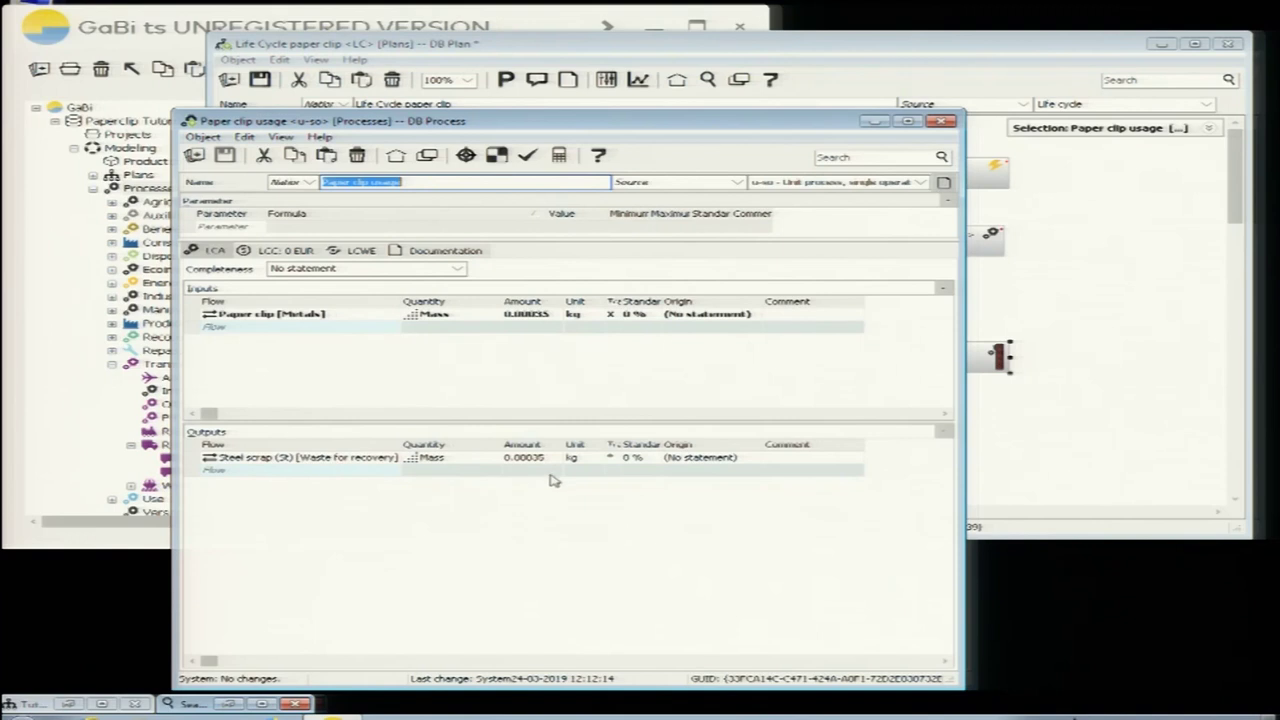
left_click(612, 459)
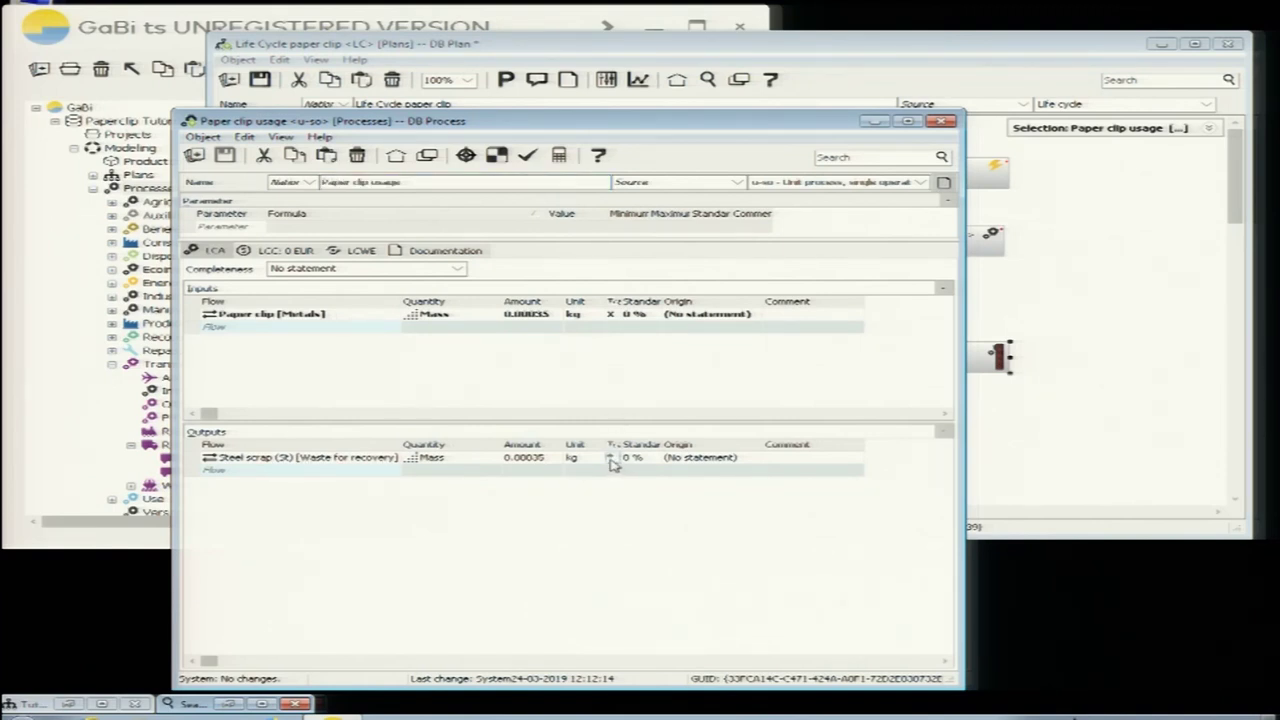
left_click(611, 459)
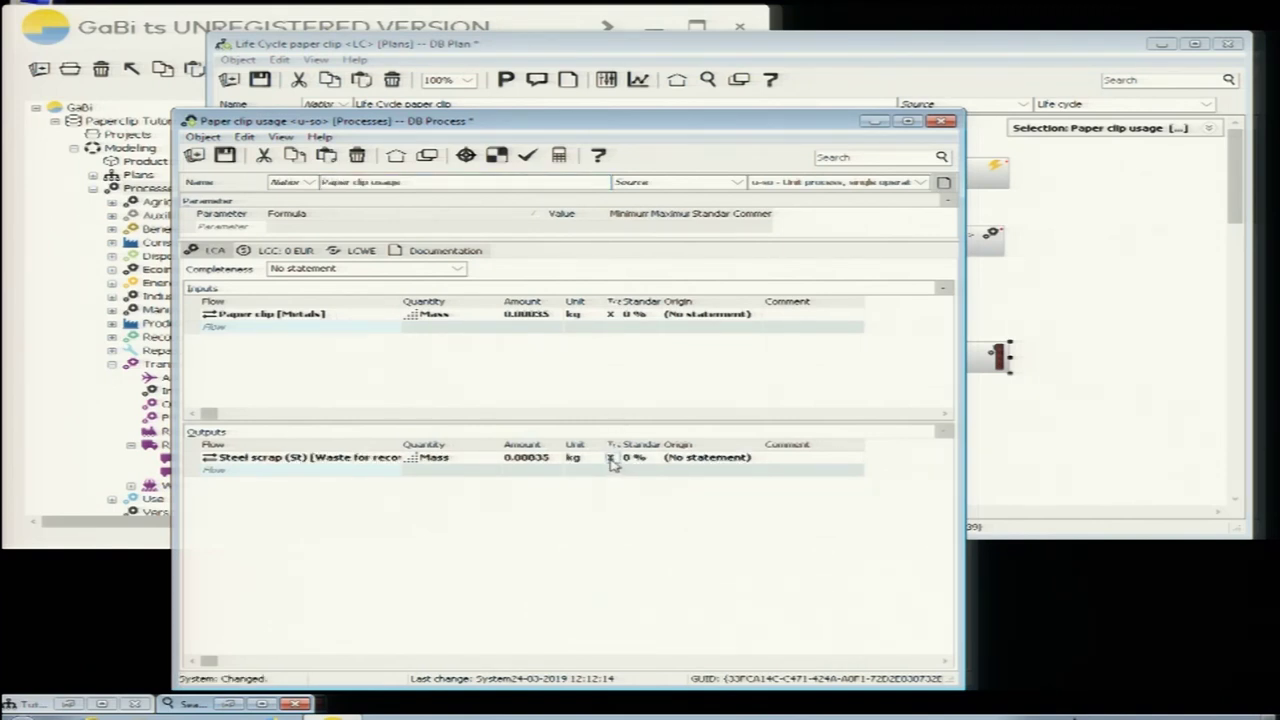
left_click(225, 155)
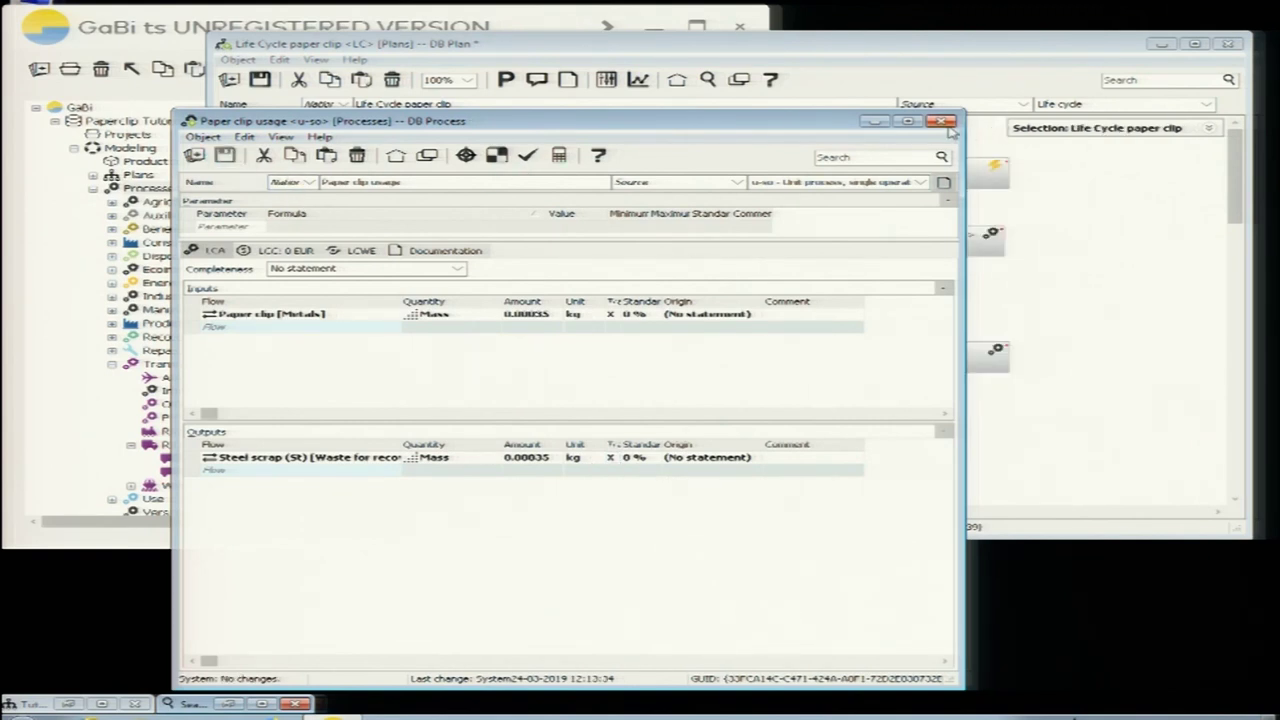
left_click(941, 121)
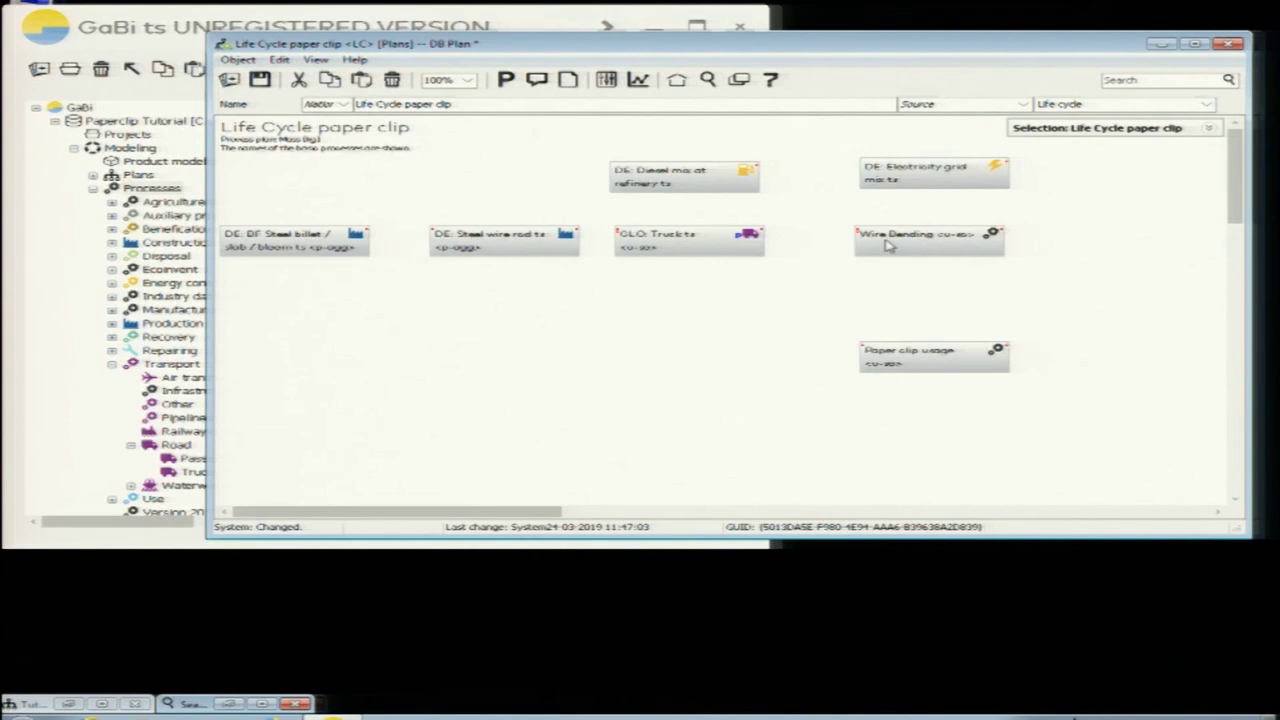
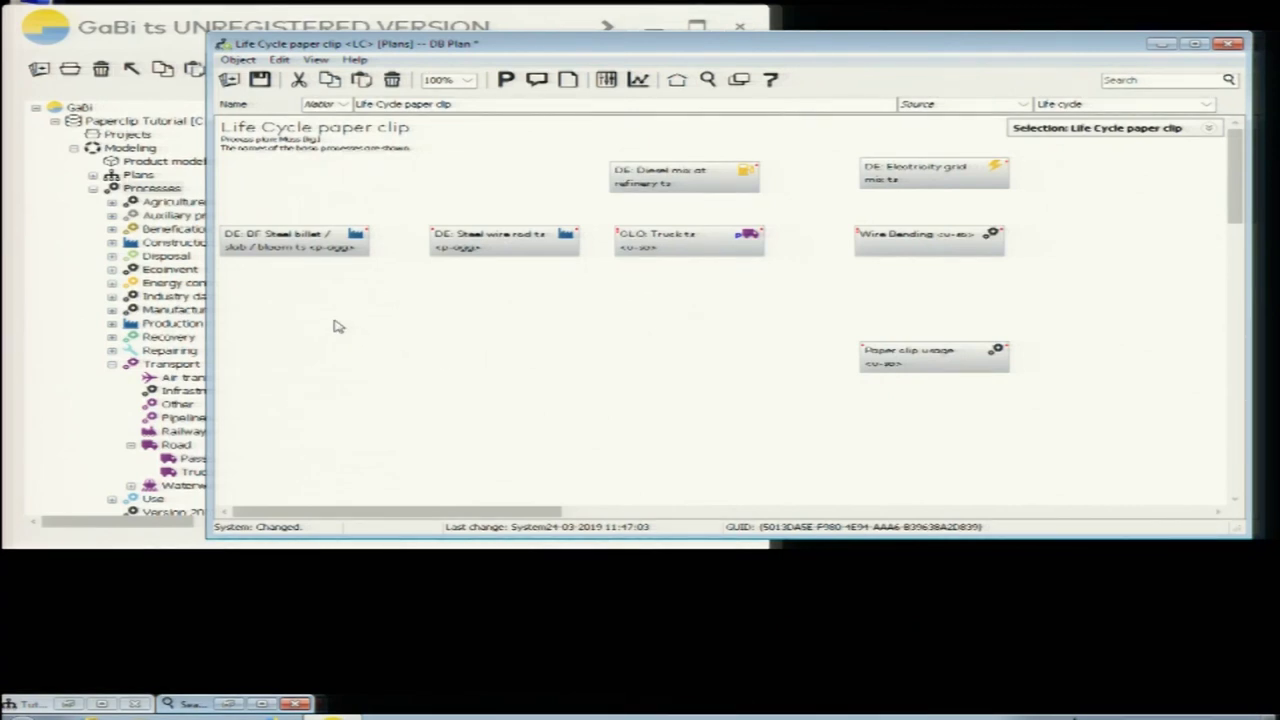
- Create a new plan in the Plans folder and name it EoL paper clip
left_click(108, 258)
left_click(135, 175)
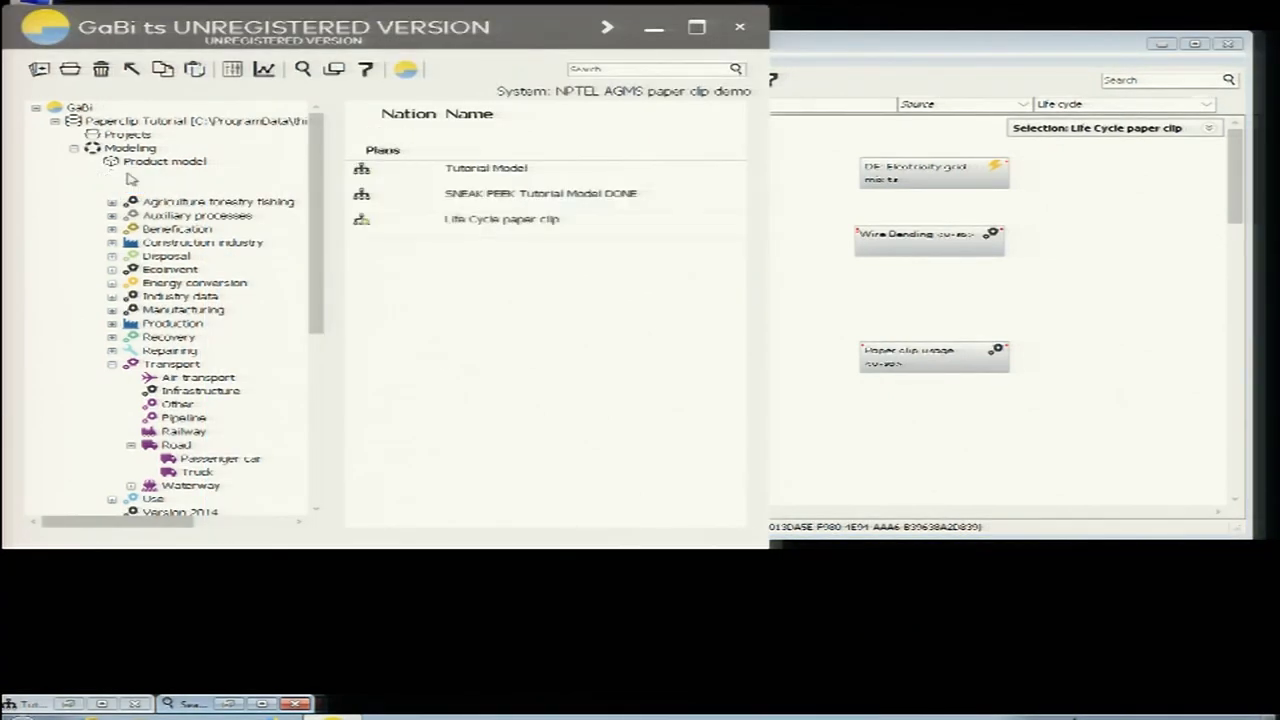
right_click(130, 176)
left_click(175, 184)
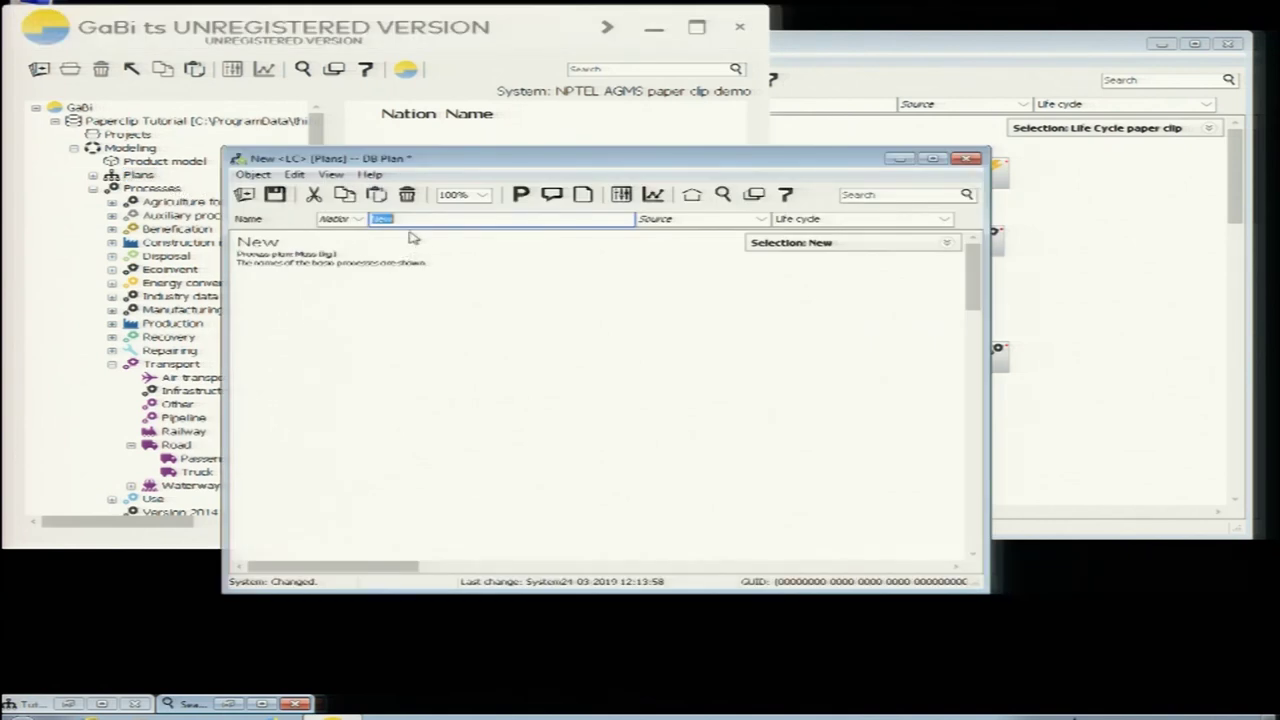
type("CoL")
left_click(393, 218)
type("paper clip")
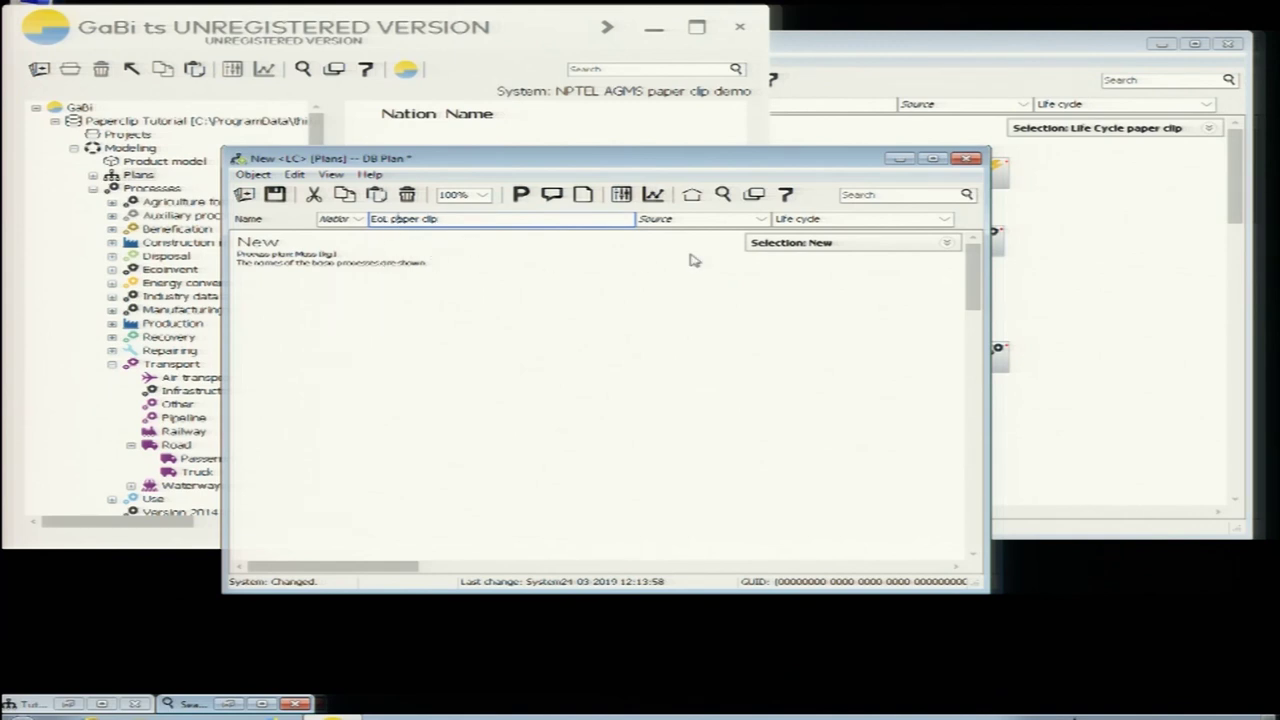
- Set the type of the EoL paper clip plan to EoL
left_click(945, 219)
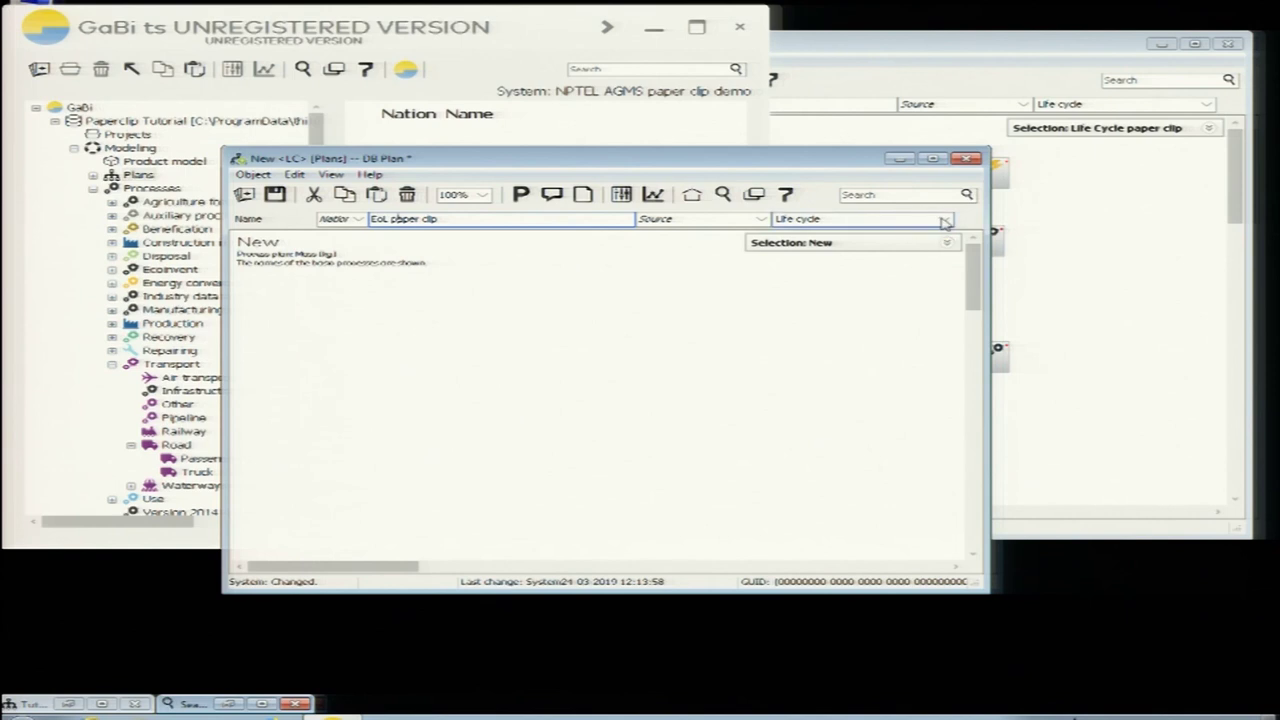
left_click(945, 232)
left_click(945, 219)
left_click(924, 232)
left_click(945, 219)
left_click(895, 263)
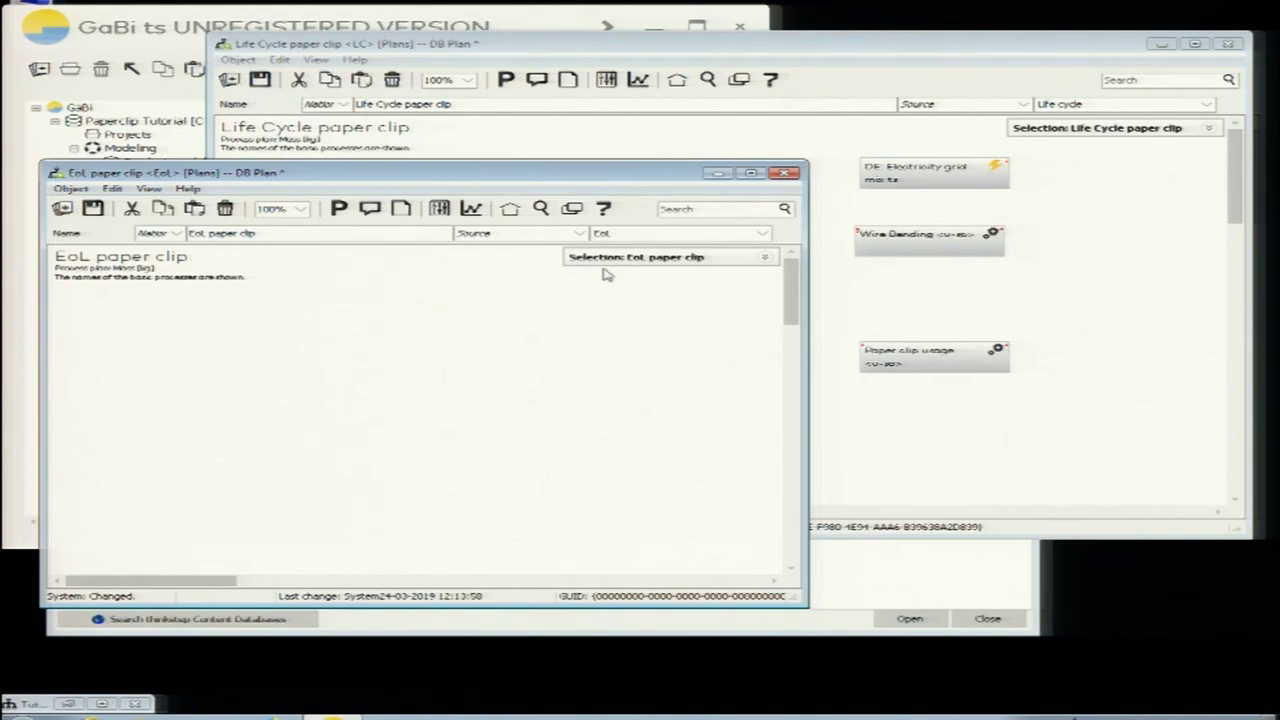
left_click(760, 236)
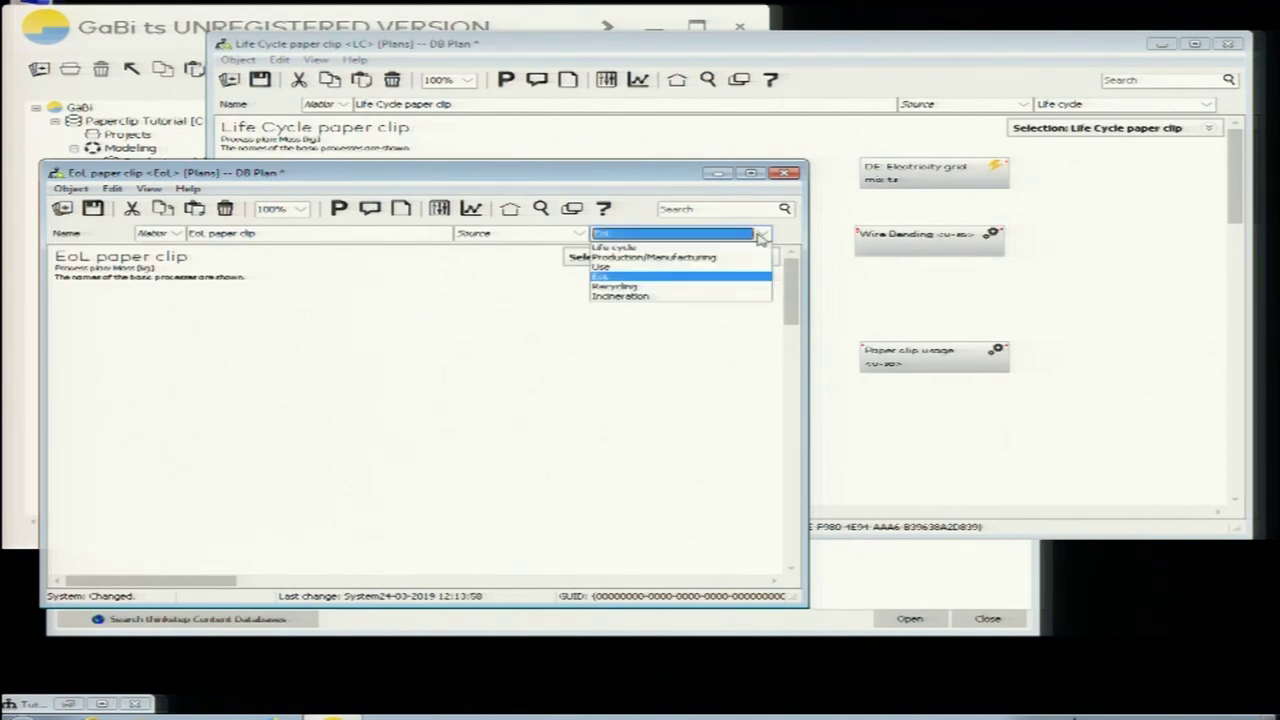
left_click(760, 236)
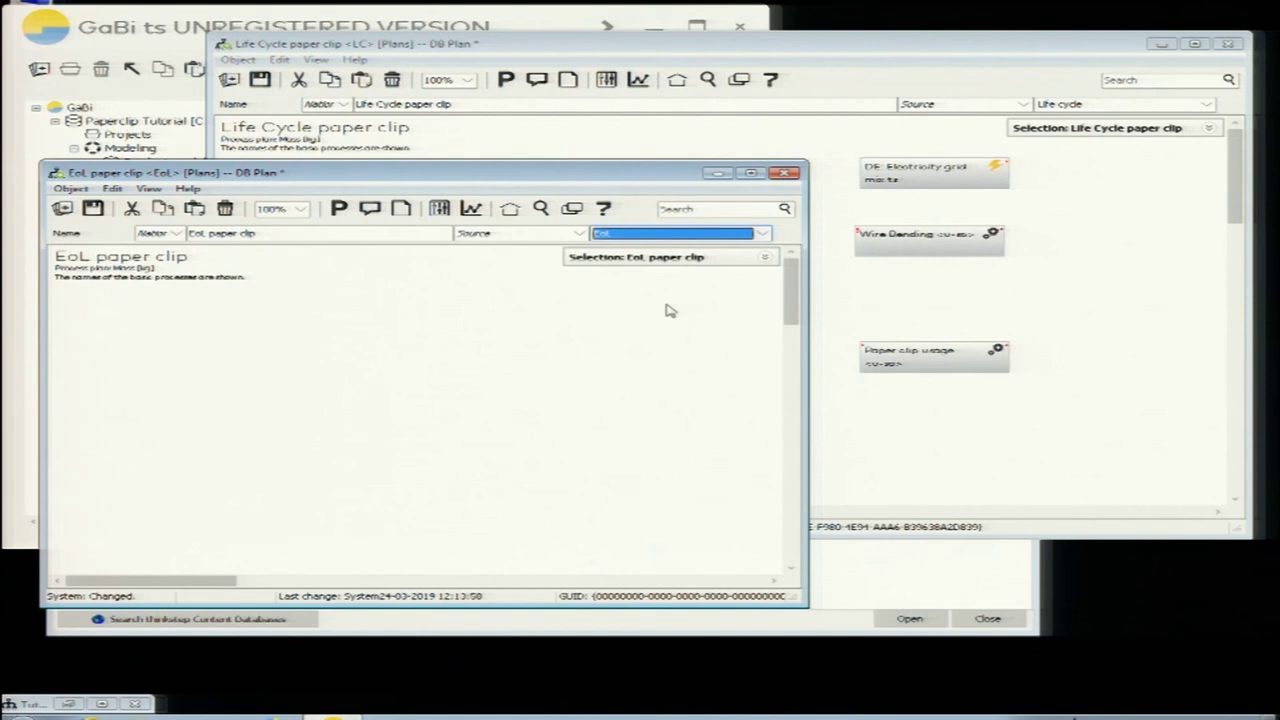
- Search the modules for steel billet and add the DE process EAF Steel billet / Slab / Bloom to the EoL paper clip plan
right_click(266, 350)
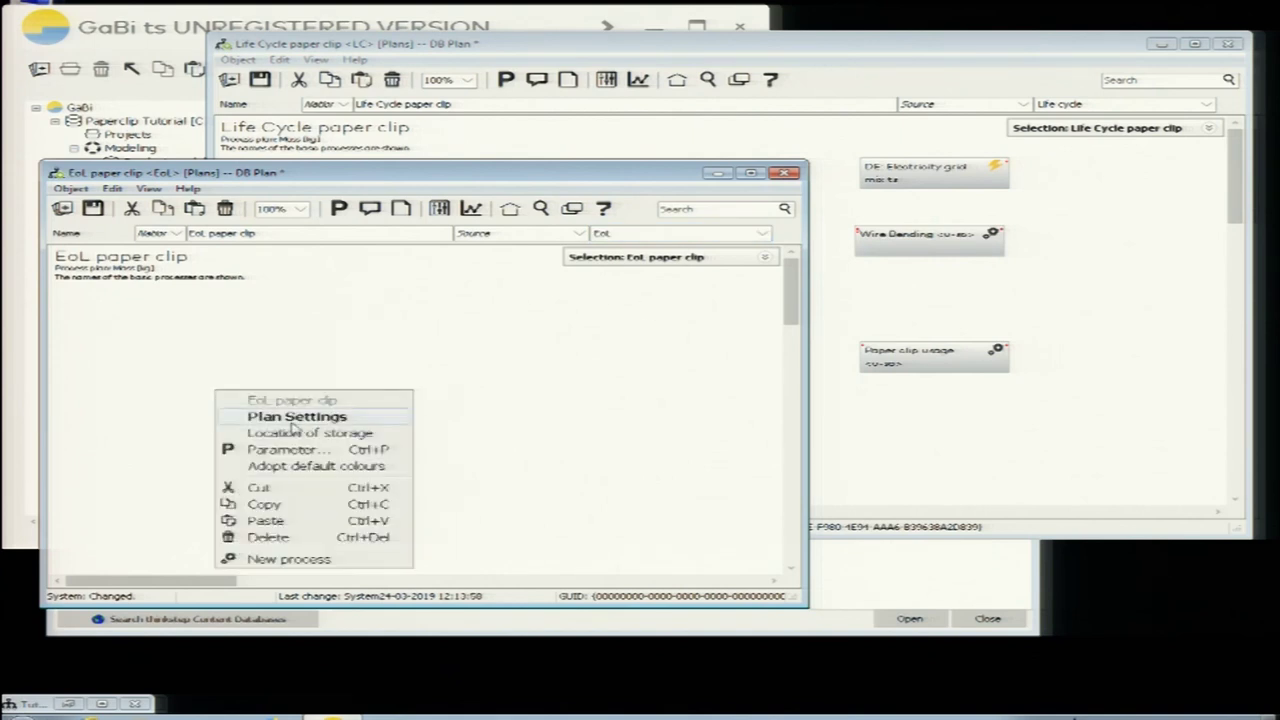
left_click(480, 394)
left_click(540, 208)
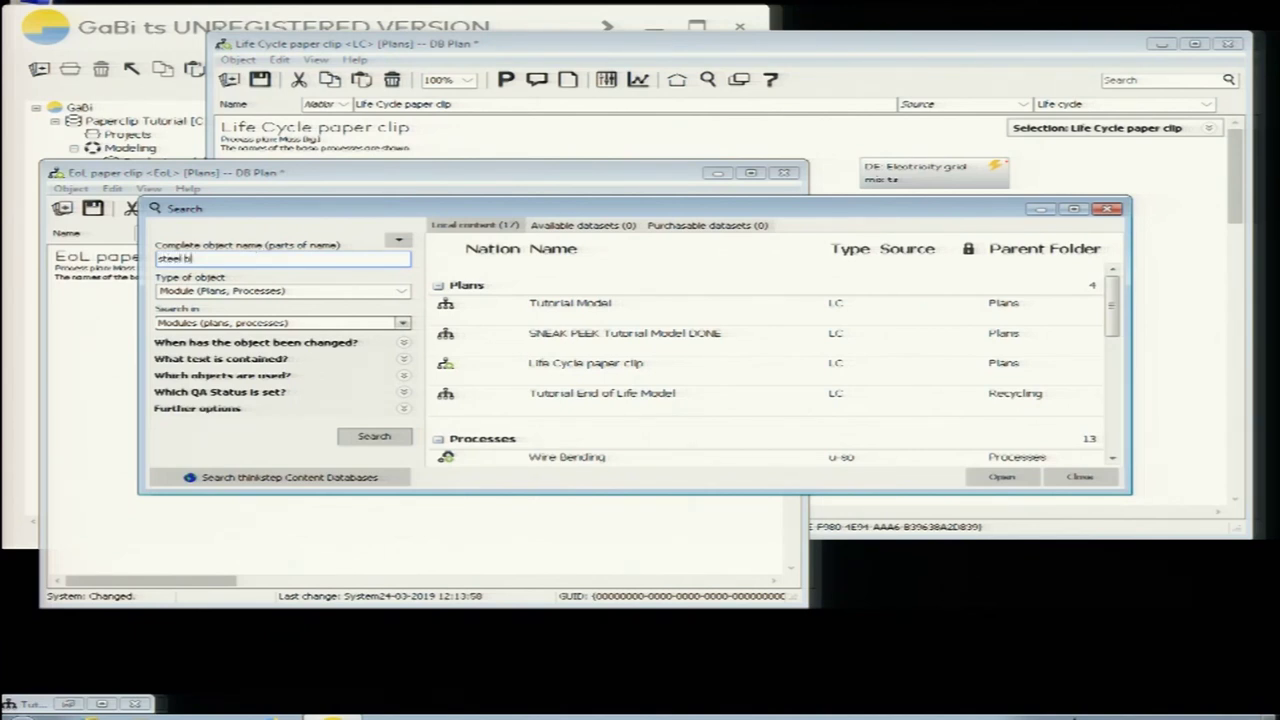
type("t")
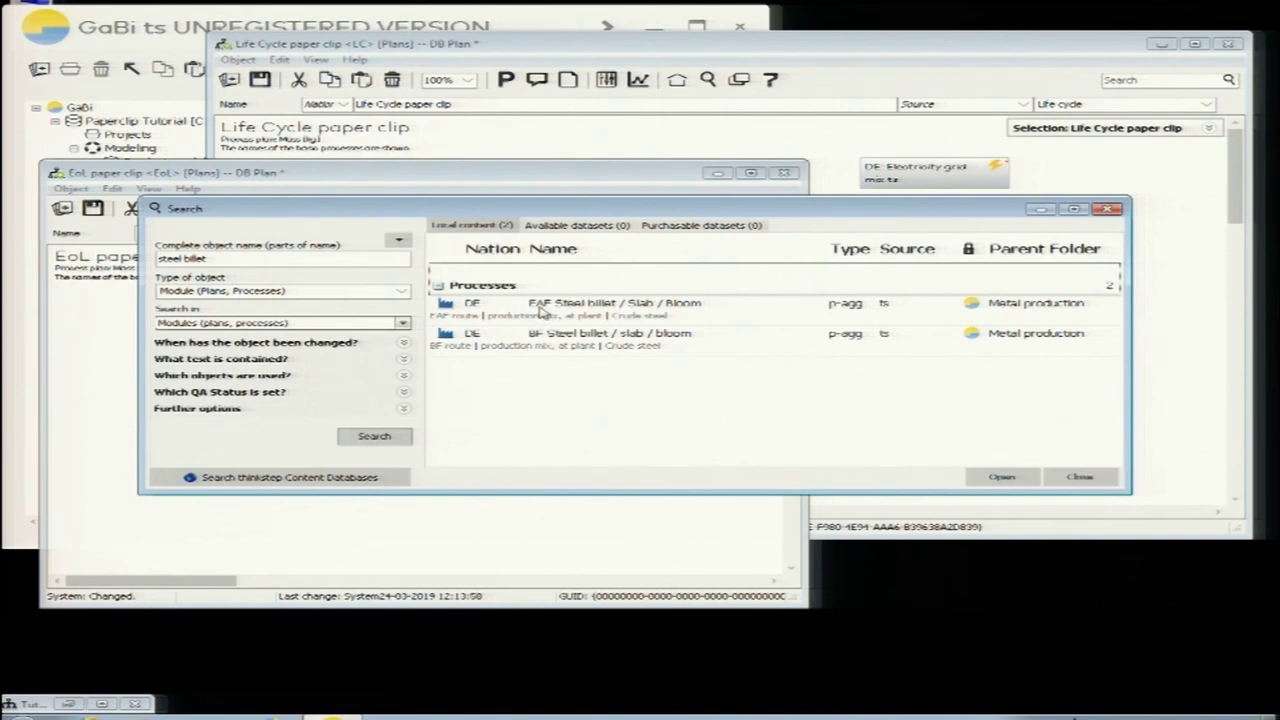
left_click(588, 316)
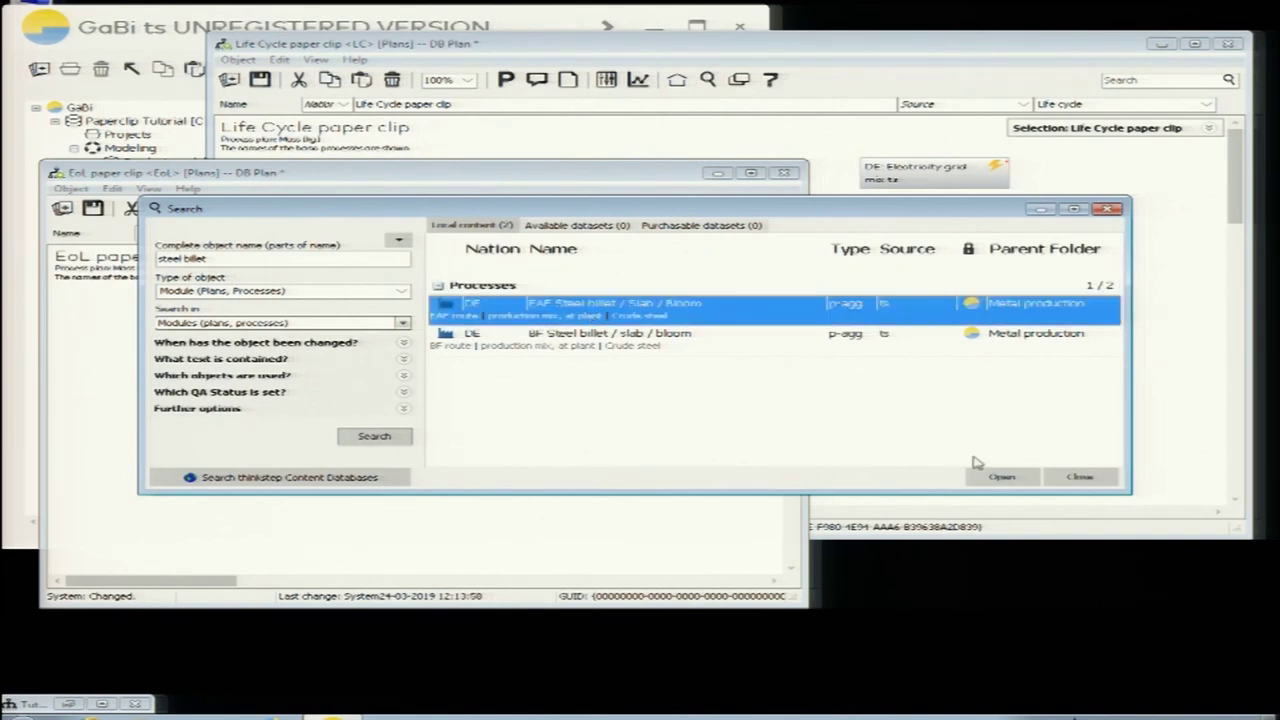
left_click_drag(500, 213, 665, 386)
left_click_drag(695, 481, 368, 314)
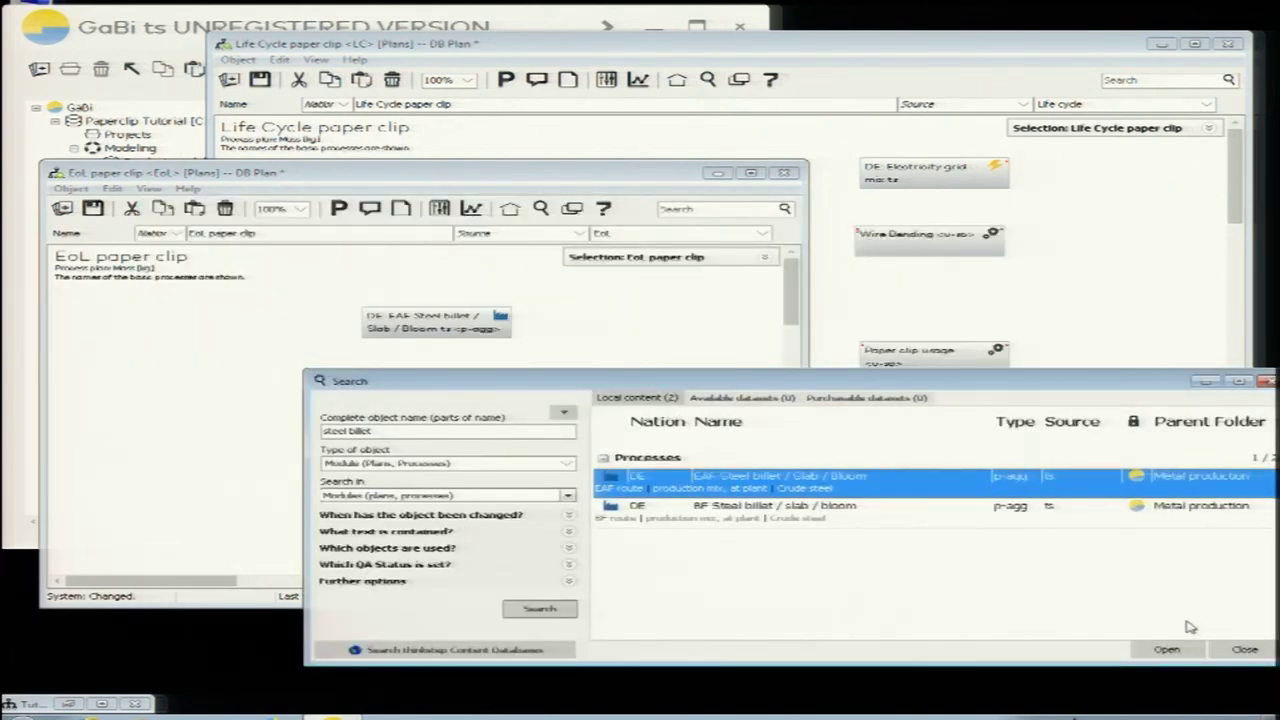
left_click(1240, 649)
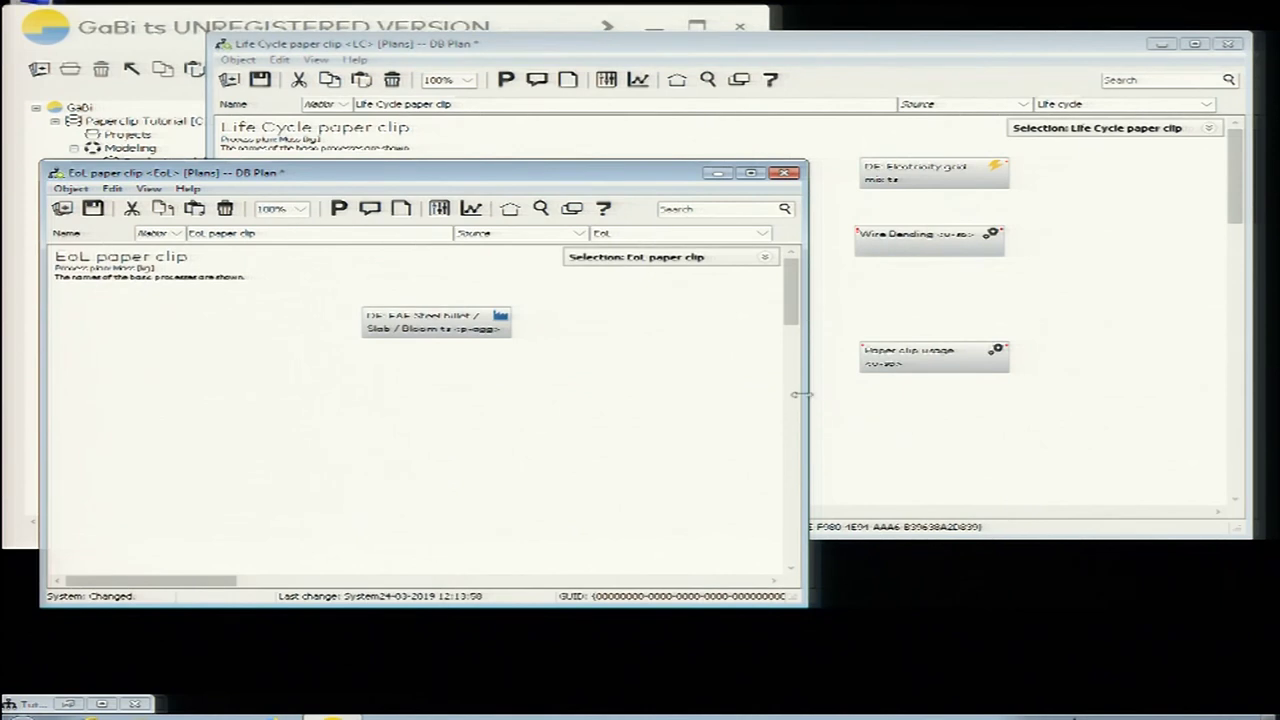
left_click_drag(462, 320, 415, 363)
- Inspect the local settings and the database inputs and outputs of the EAF Steel billet / Slab / Bloom process
double_click(415, 363)
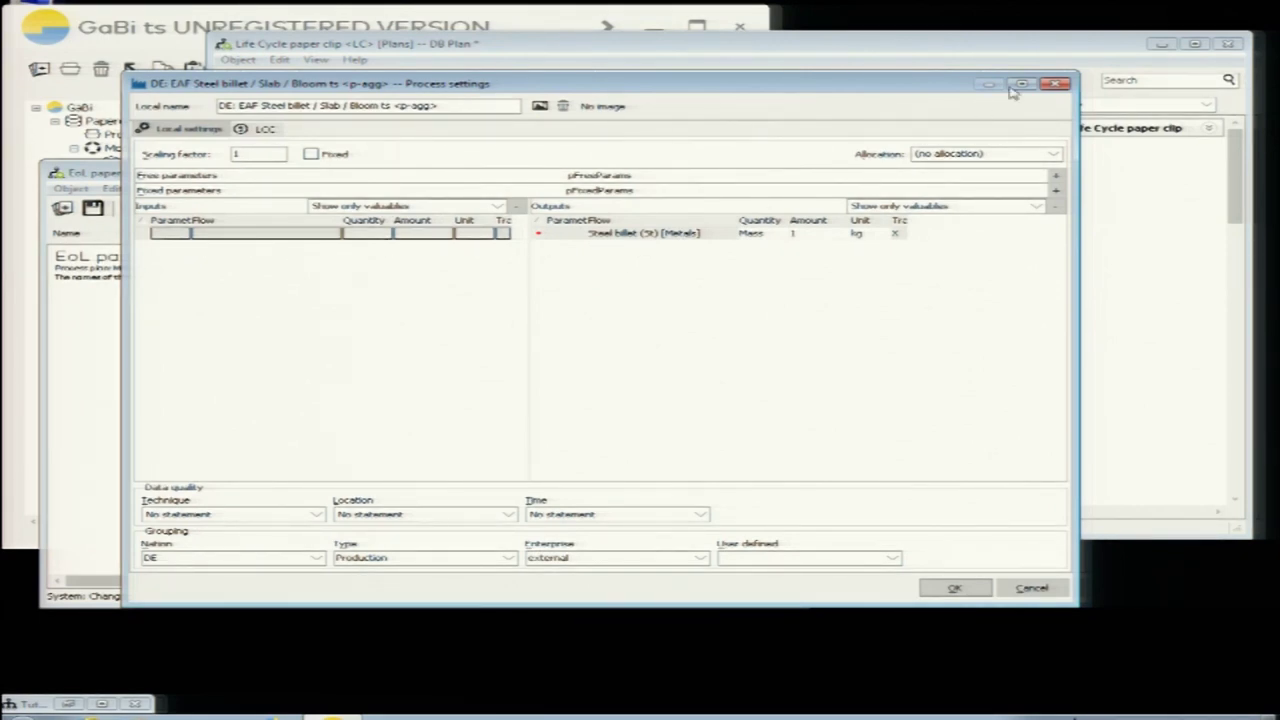
left_click(1056, 83)
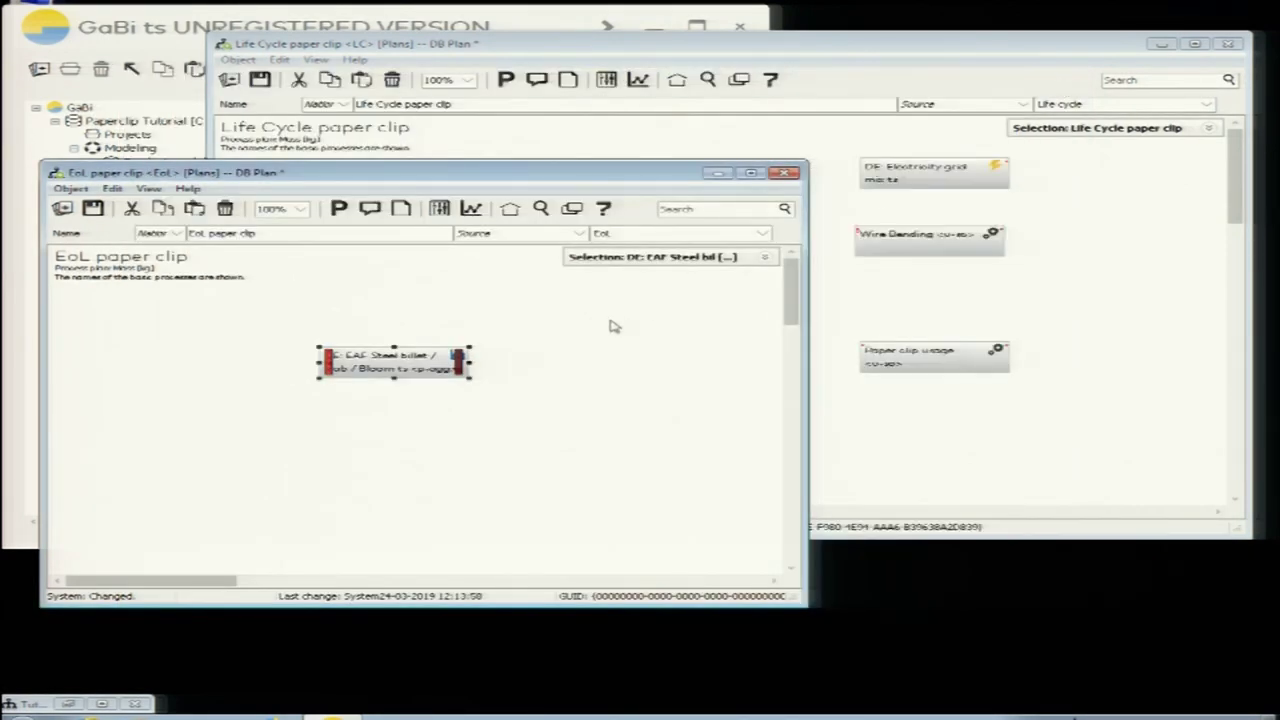
right_click(400, 366)
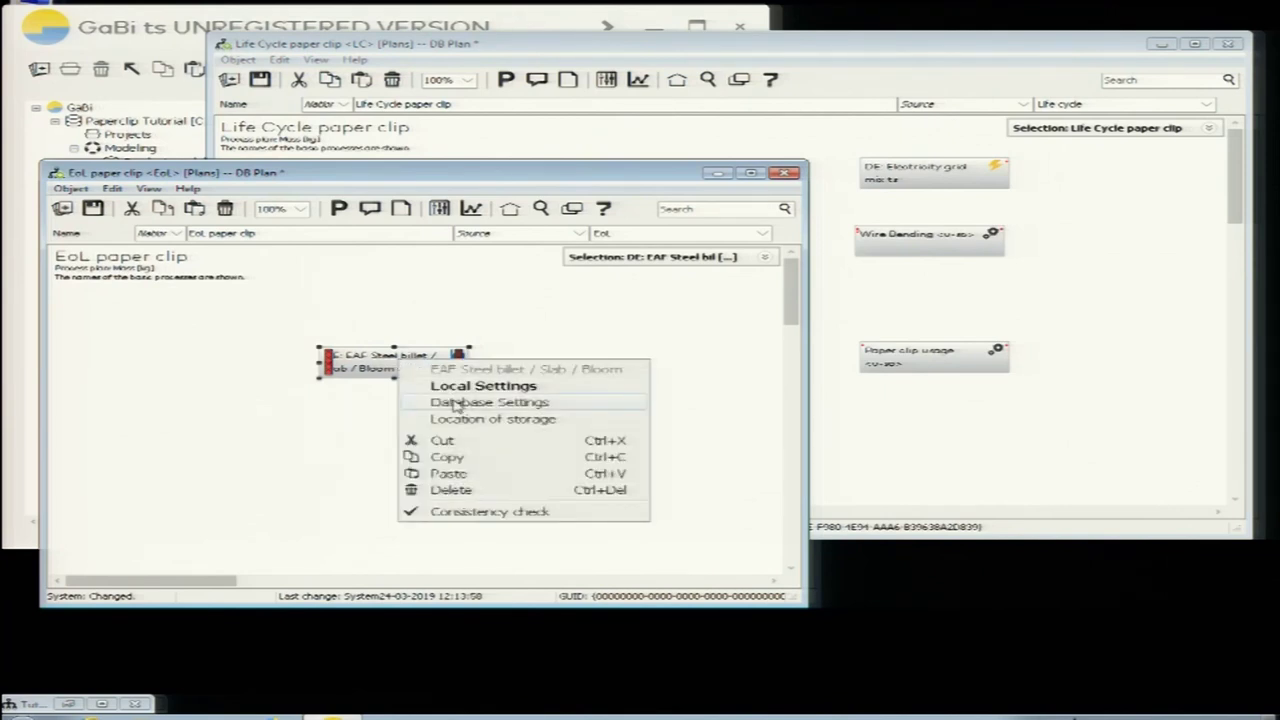
left_click(456, 402)
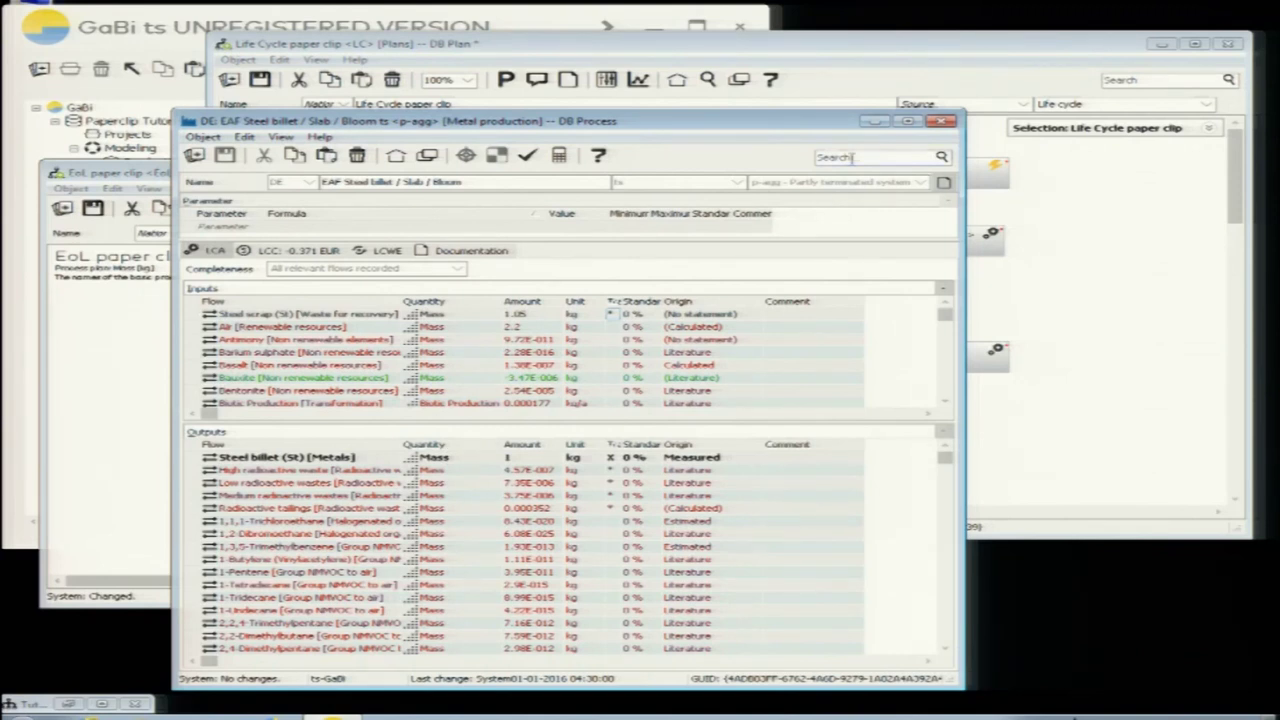
left_click(940, 120)
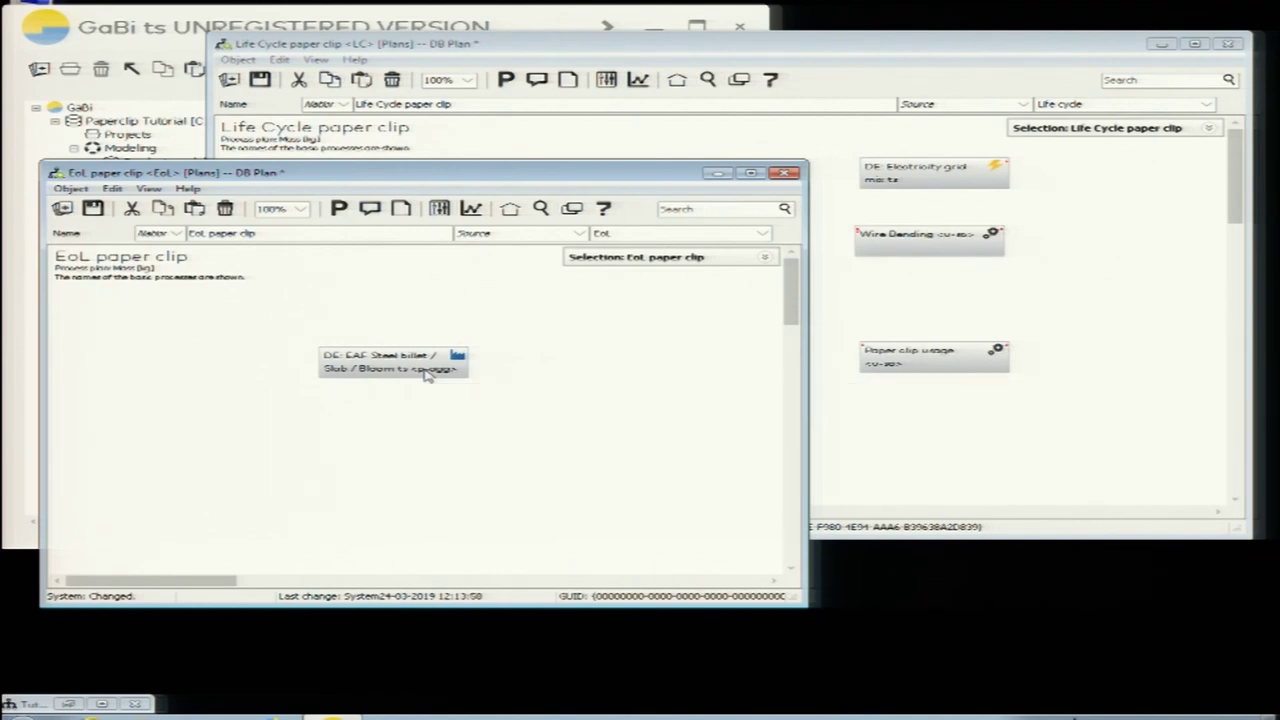
- In the Life Cycle paper clip plan, set the Wire Bending scaling factor to 1000 and make the process fixed
left_click(820, 285)
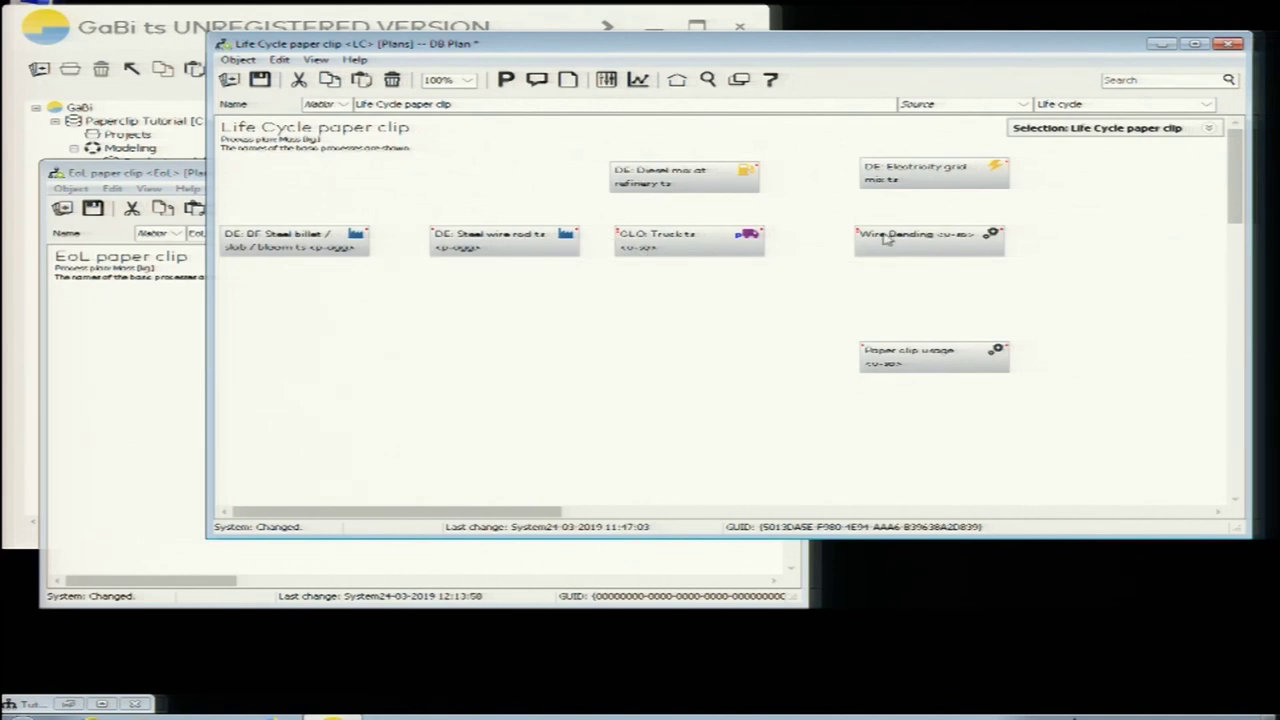
left_click(924, 243)
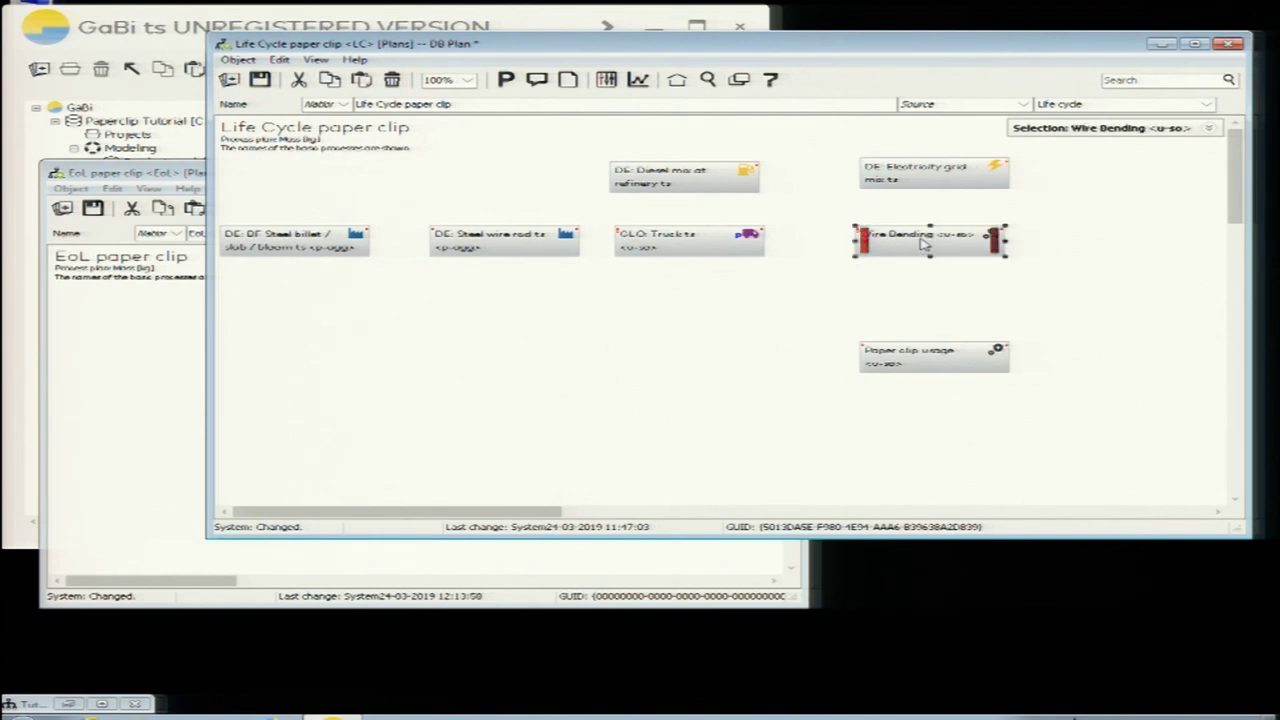
right_click(923, 243)
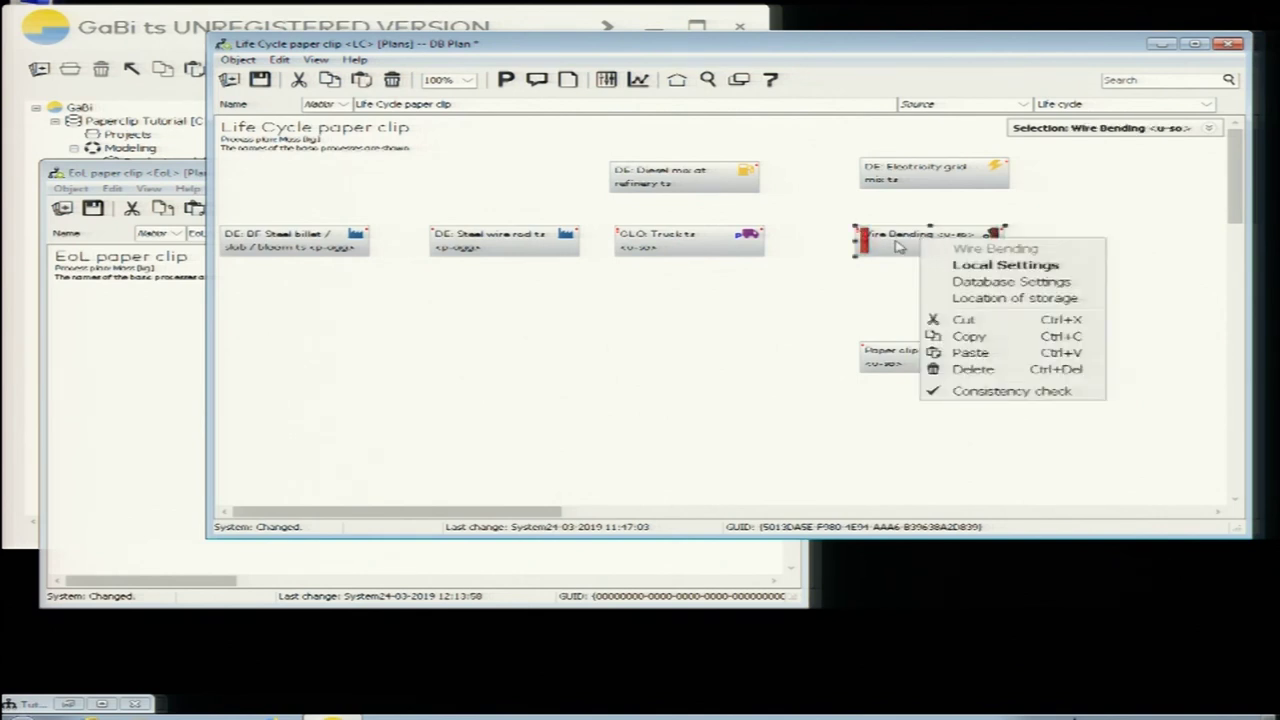
double_click(900, 247)
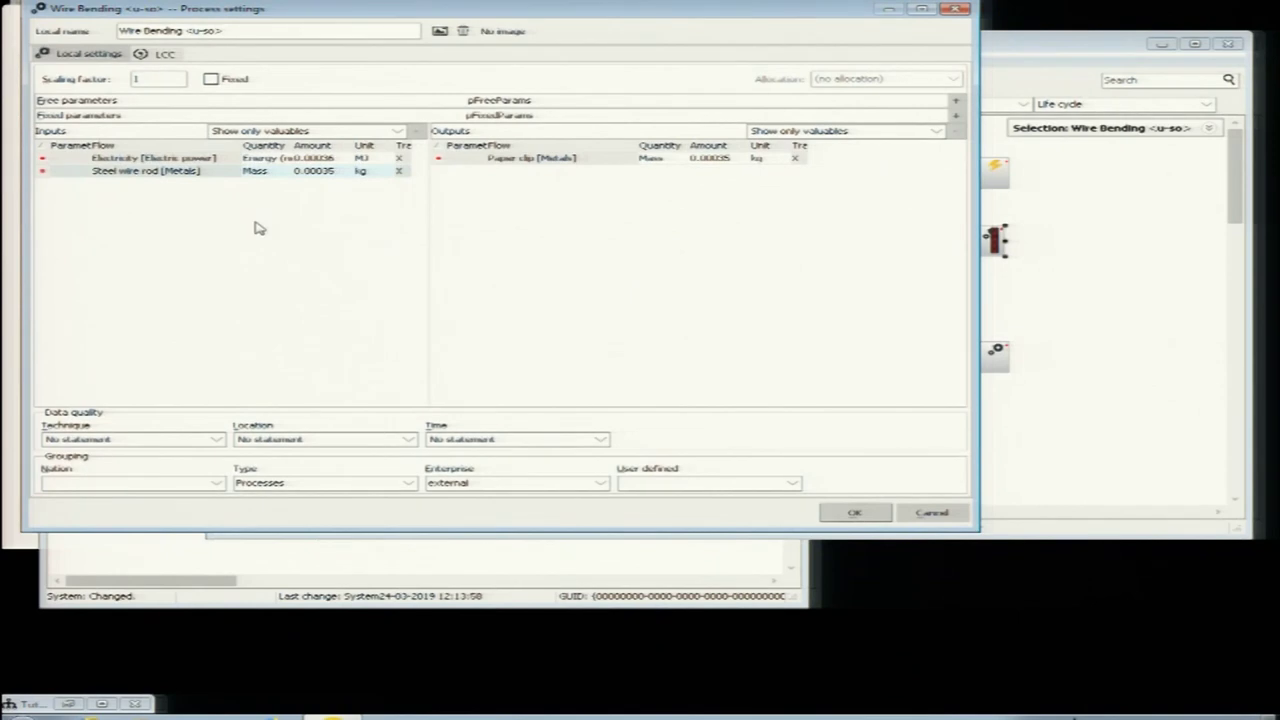
left_click(148, 78)
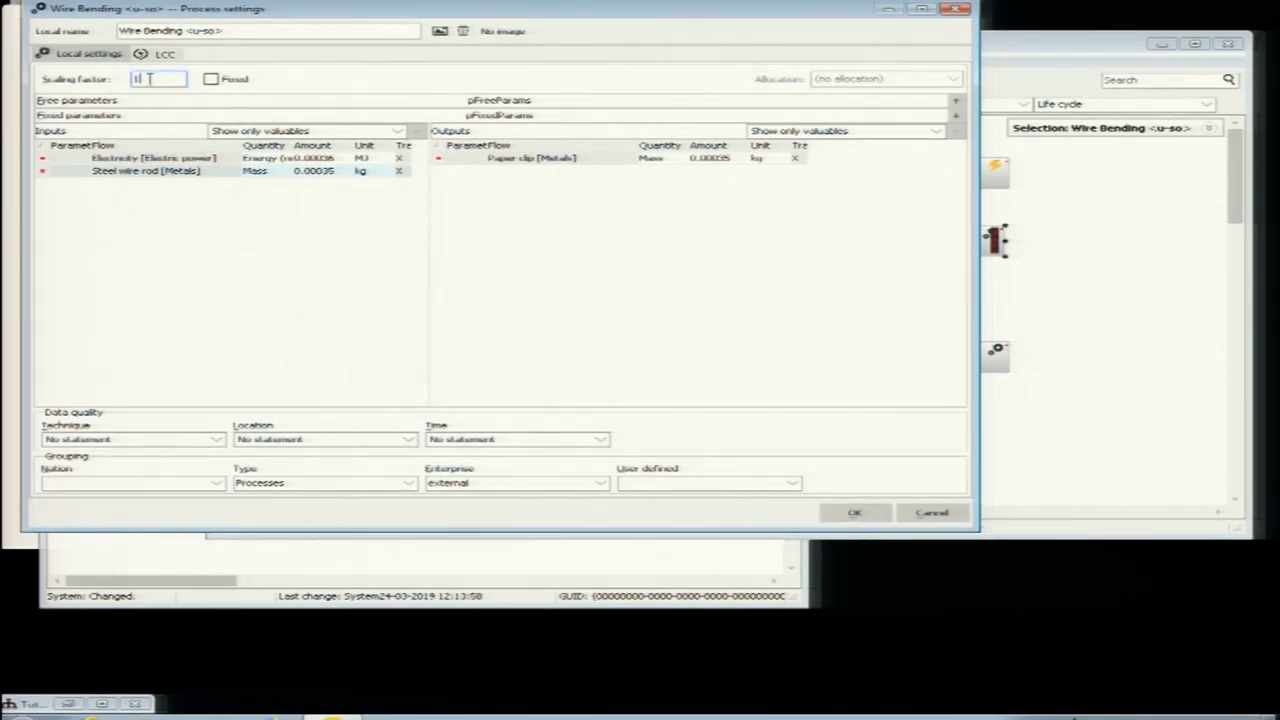
type("000")
left_click(340, 169)
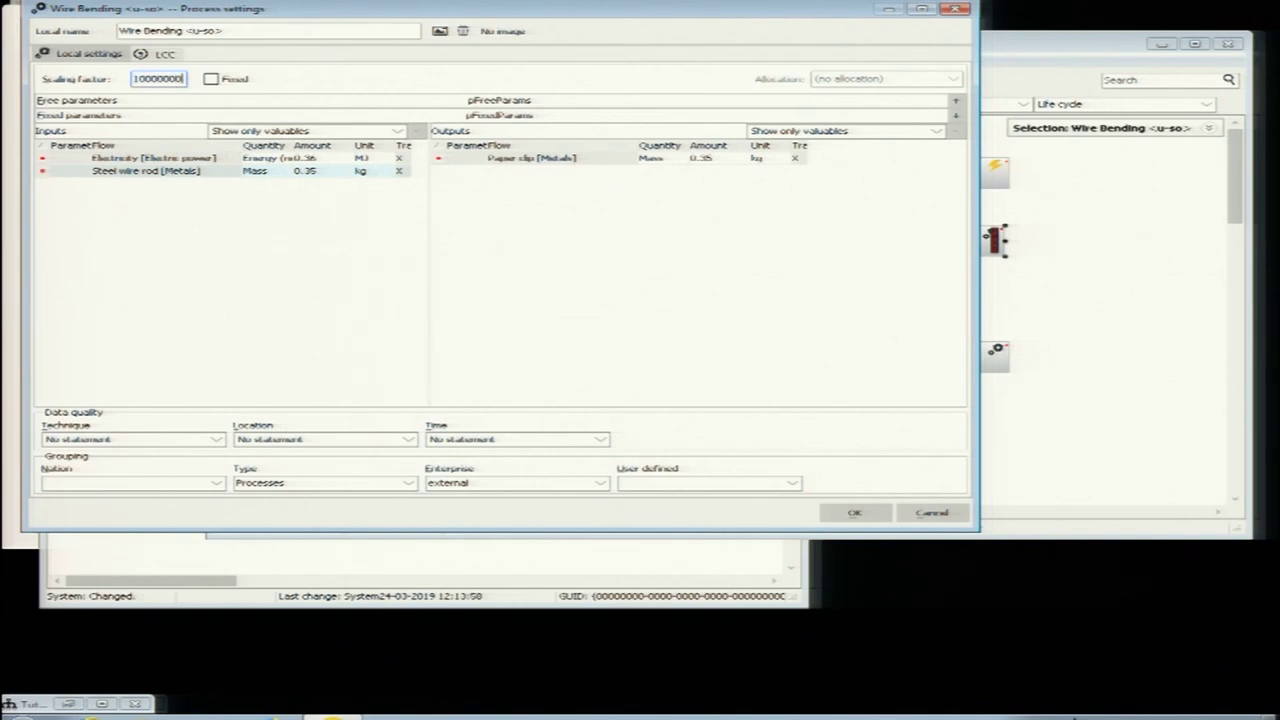
key("Return")
left_click_drag(156, 79, 180, 81)
key("Tab")
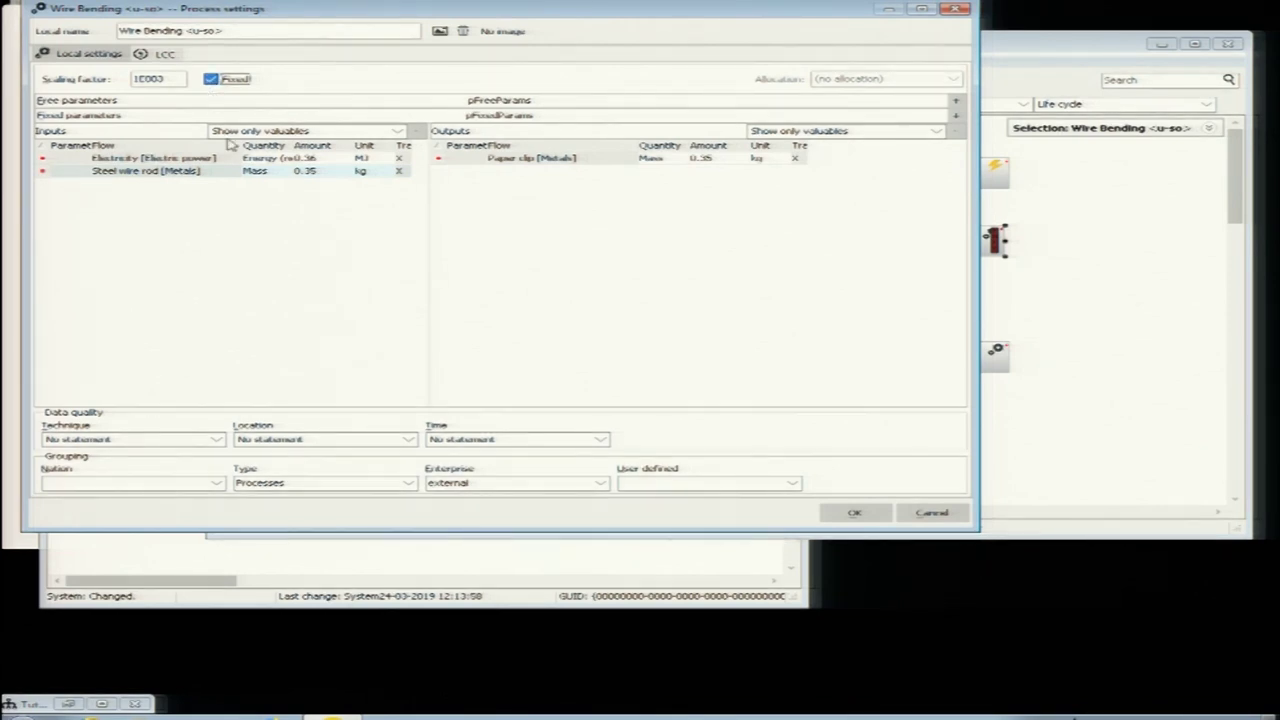
left_click(848, 510)
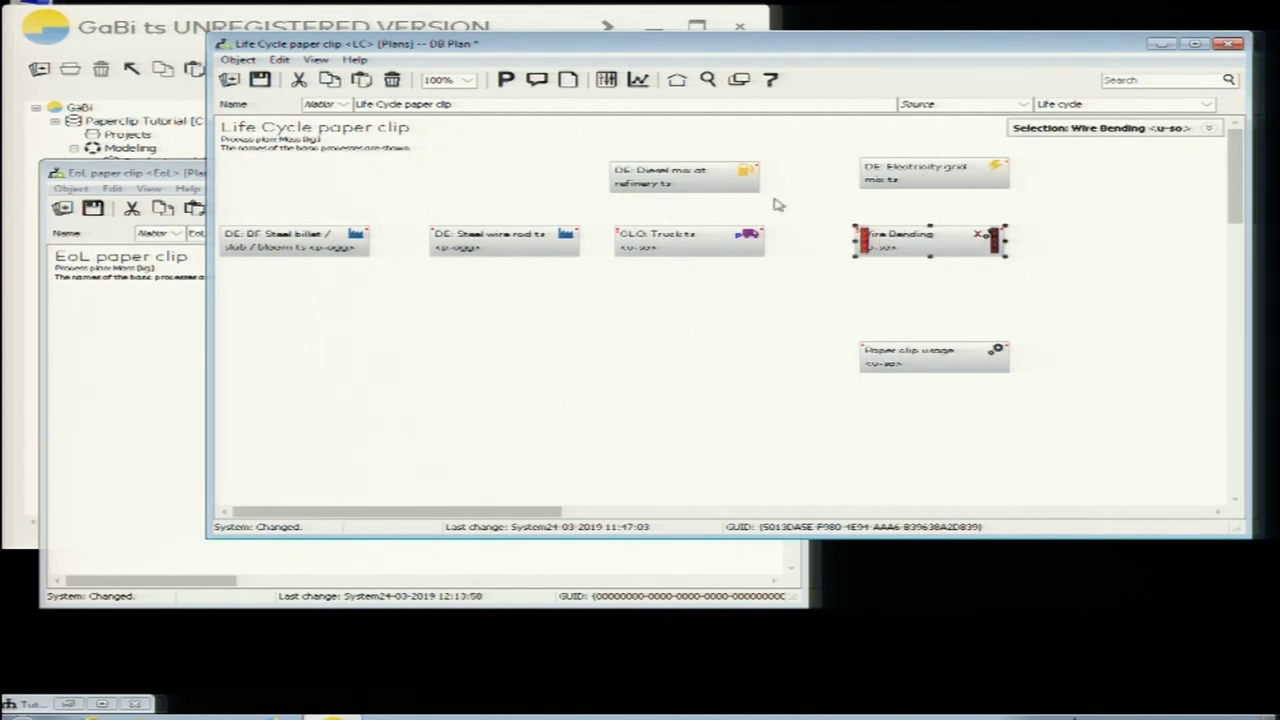
- Make the EAF Steel billet / Slab / Bloom process fixed in the EoL paper clip plan, and close the plan with its changes saved
left_click(120, 434)
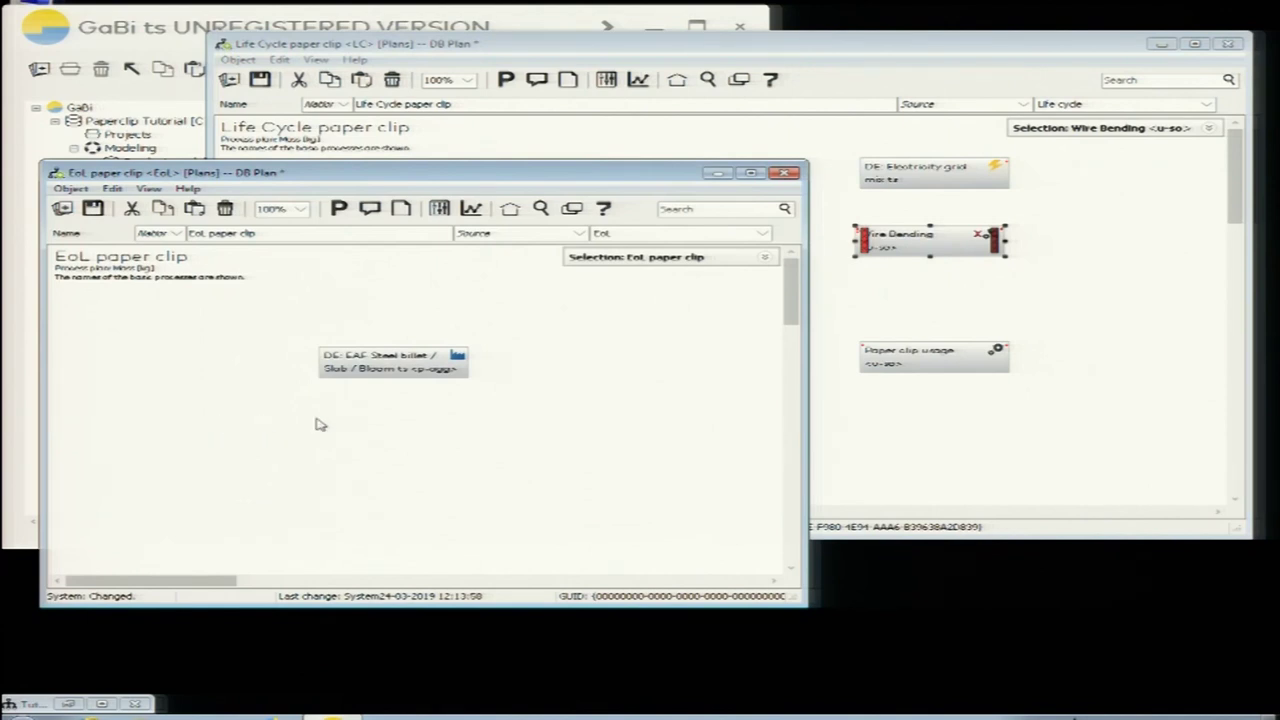
double_click(410, 368)
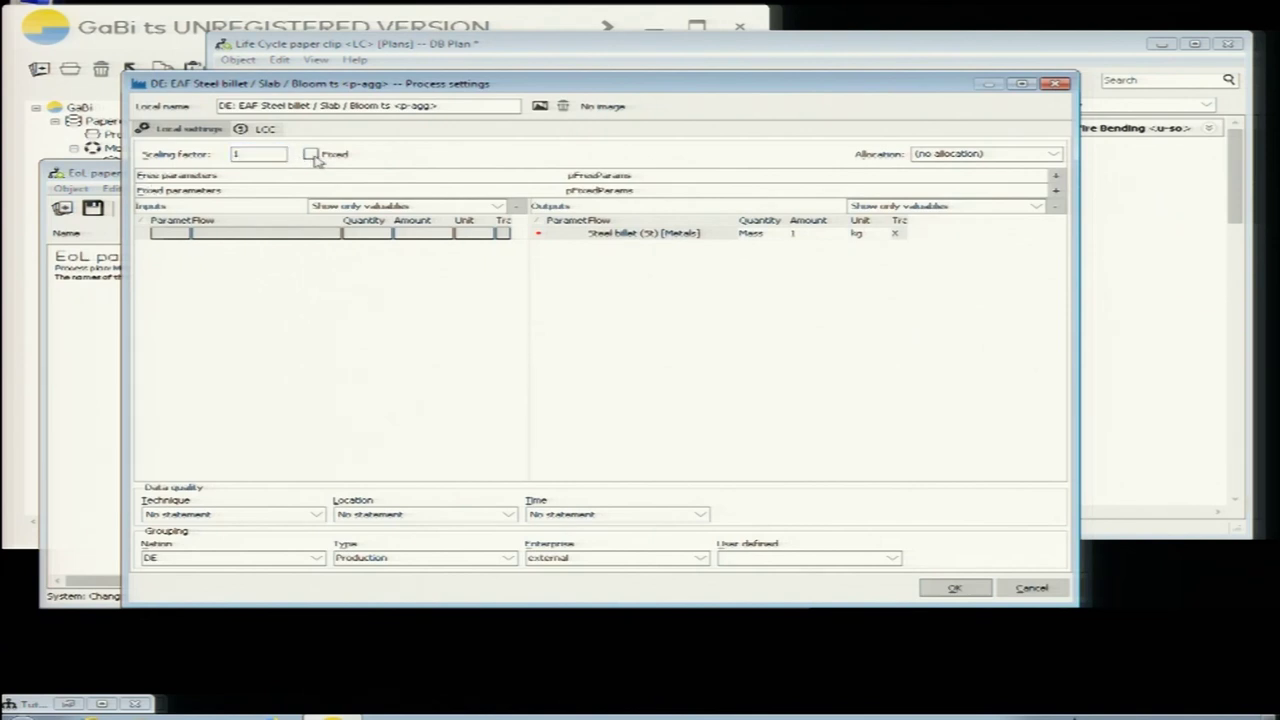
left_click(948, 588)
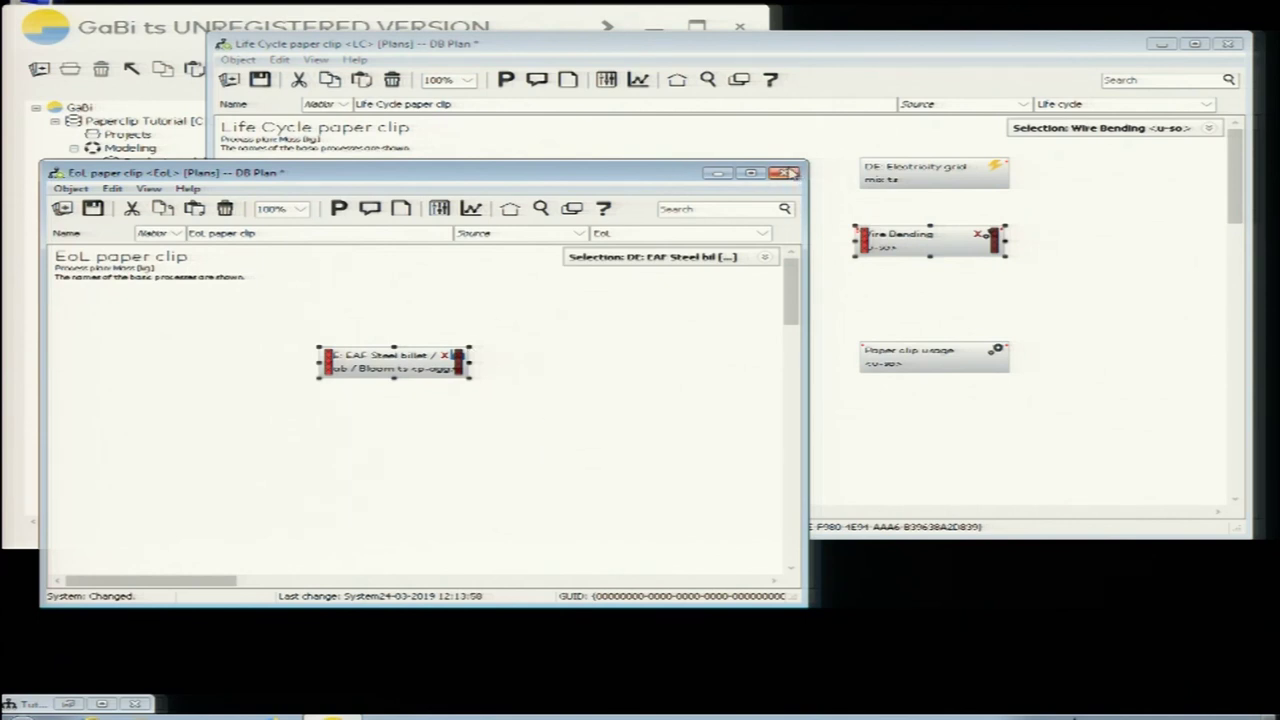
left_click(788, 174)
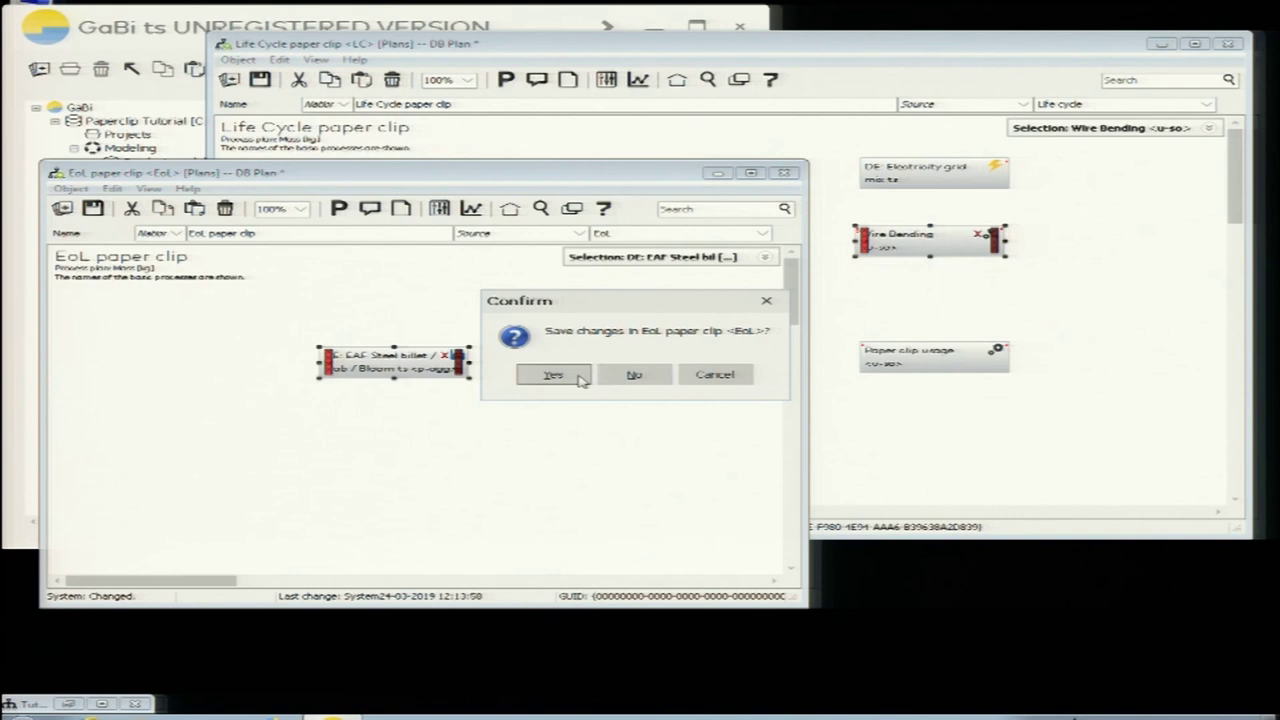
left_click(567, 379)
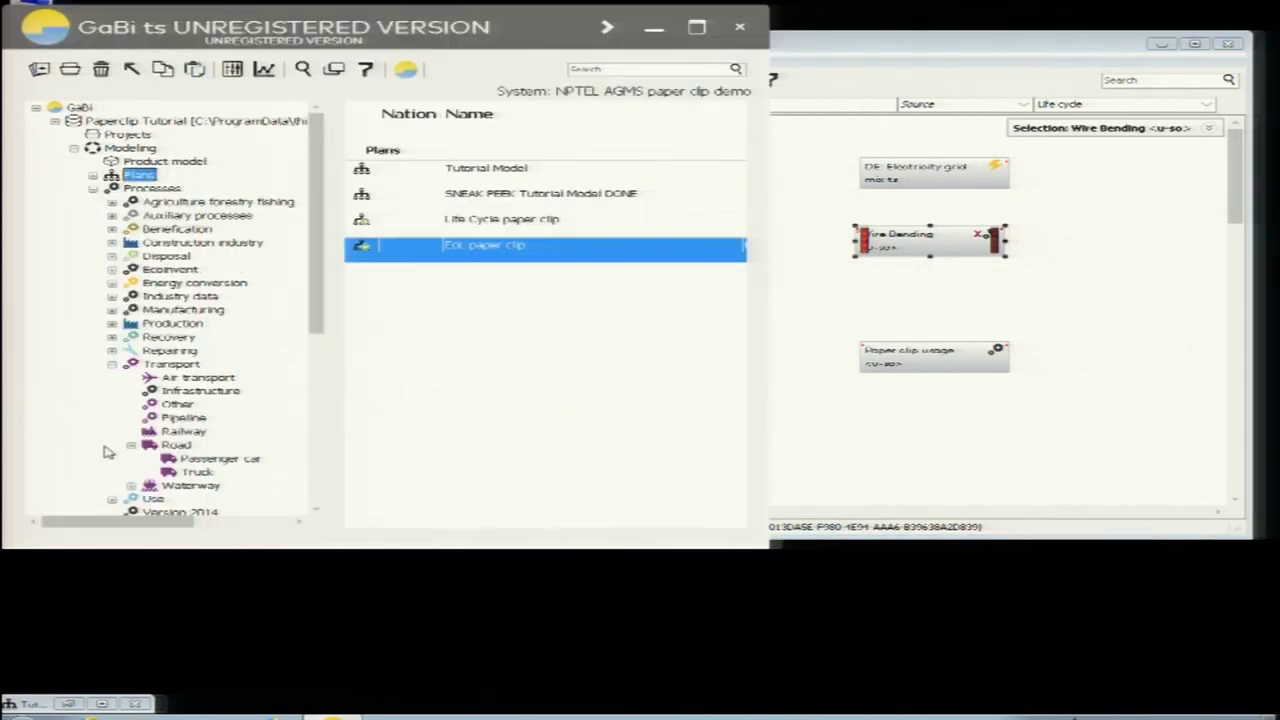
- Add the EoL paper clip plan to the Life Cycle paper clip plan, beside the Paper clip usage process
left_click_drag(360, 256, 686, 369)
left_click(800, 271)
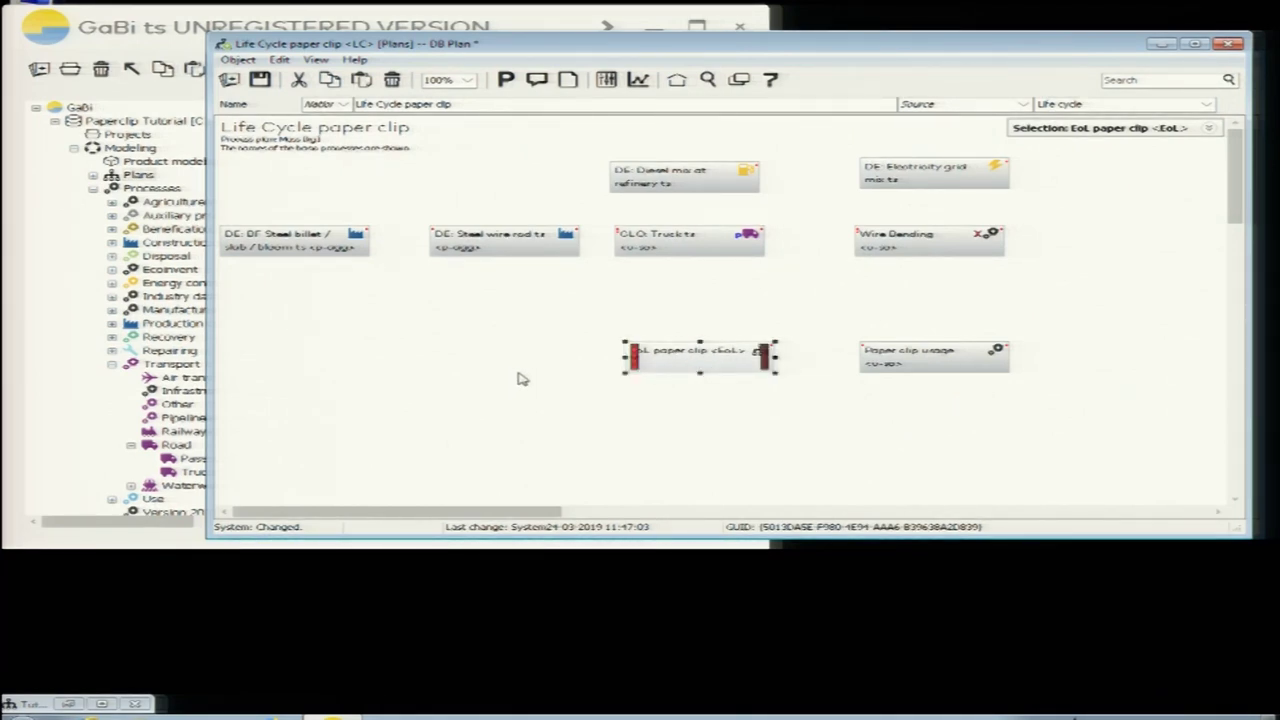
- Increase the height of all process boxes in the Life Cycle paper clip plan together
left_click(296, 236)
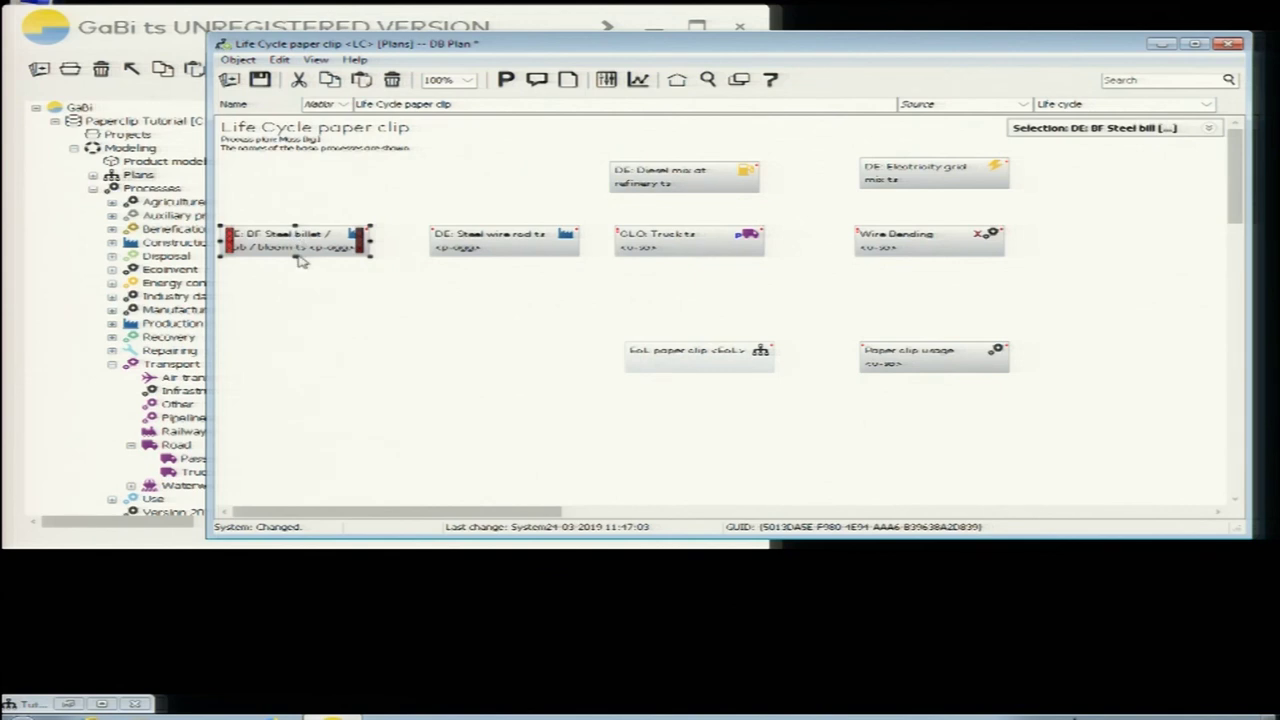
mouse_move(296, 256)
left_mouse_down()
mouse_move(305, 290)
mouse_move(287, 257)
left_mouse_up()
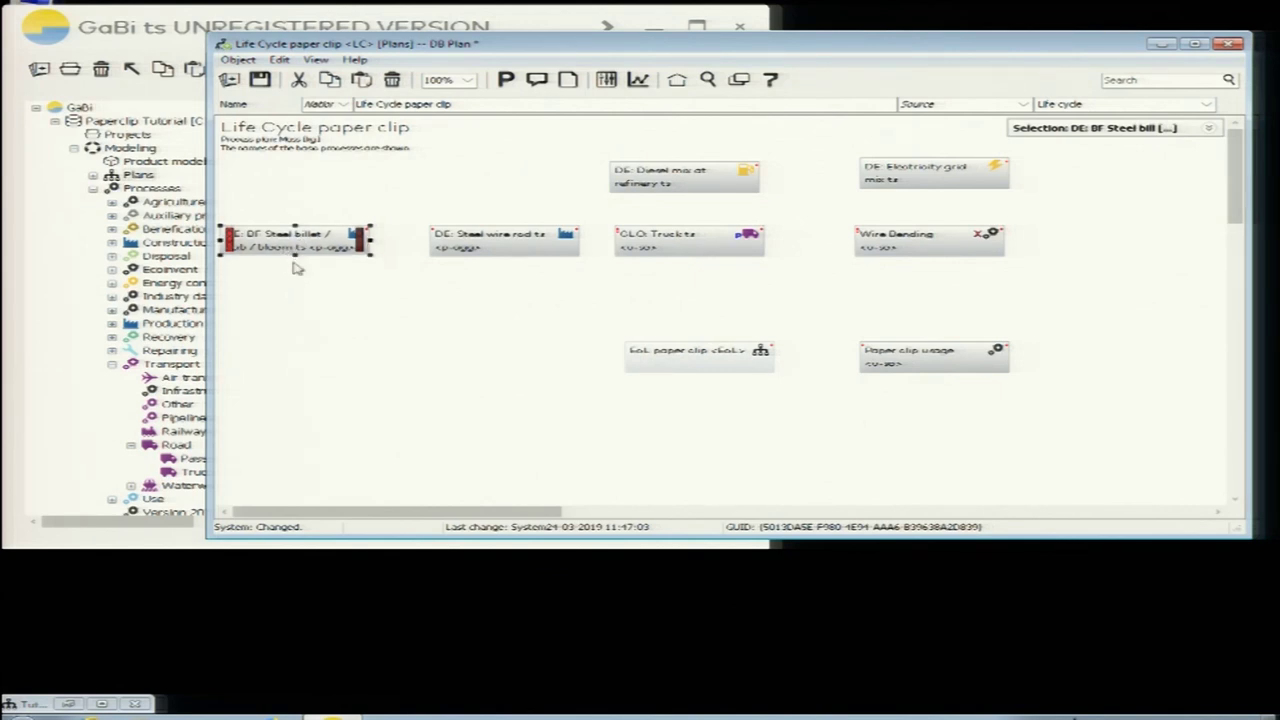
left_click_drag(1066, 448, 200, 142)
left_click_drag(505, 257, 511, 278)
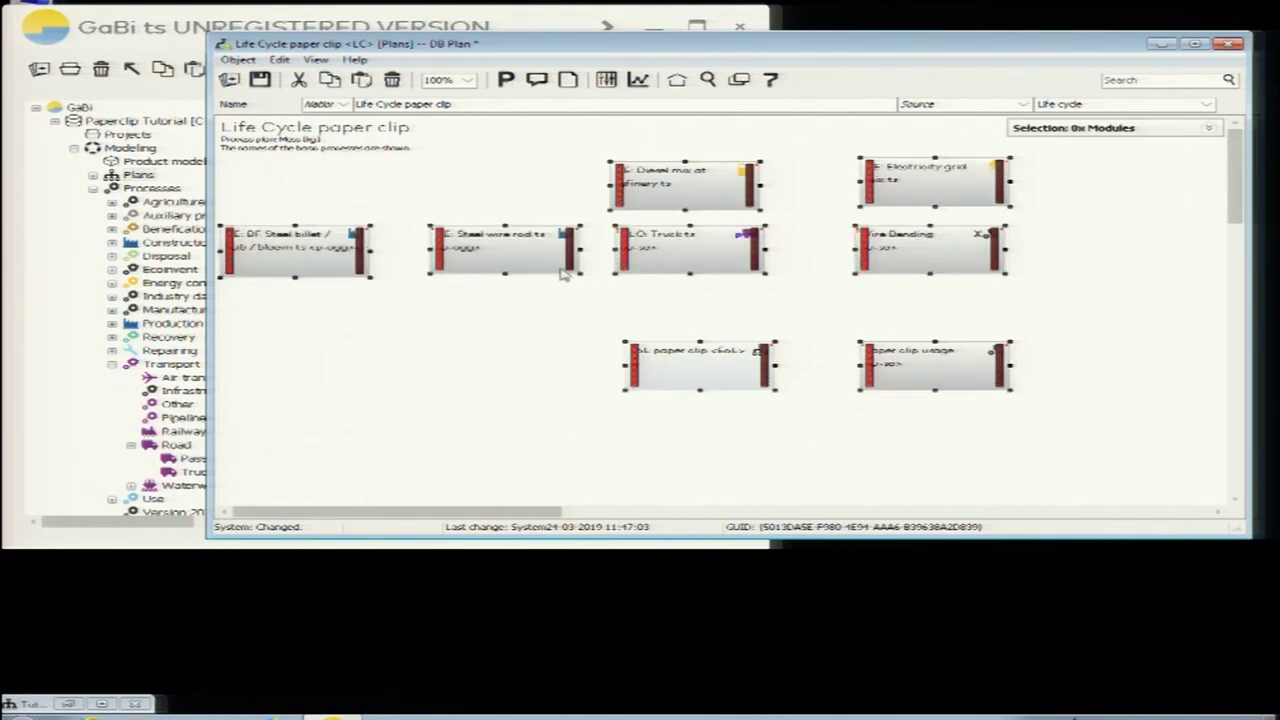
left_click(891, 323)
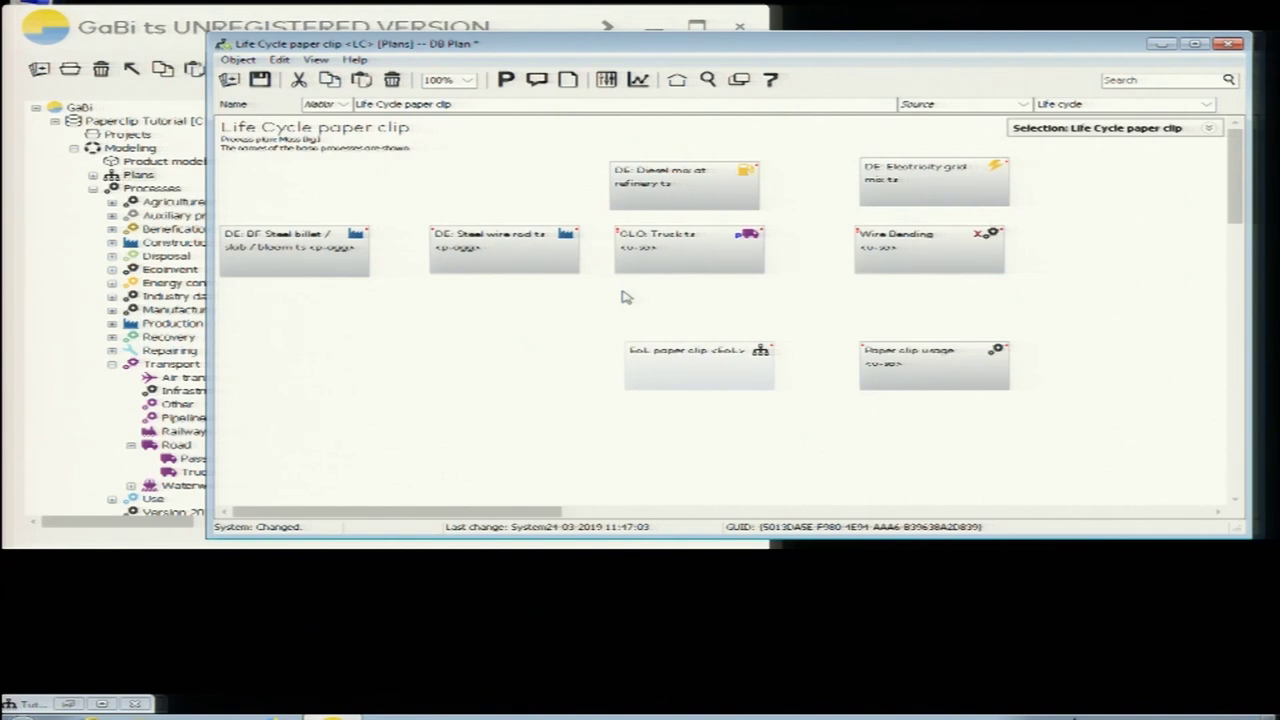
- Connect the BF Steel billet / slab / bloom process to the Steel wire rod process
left_click(330, 249)
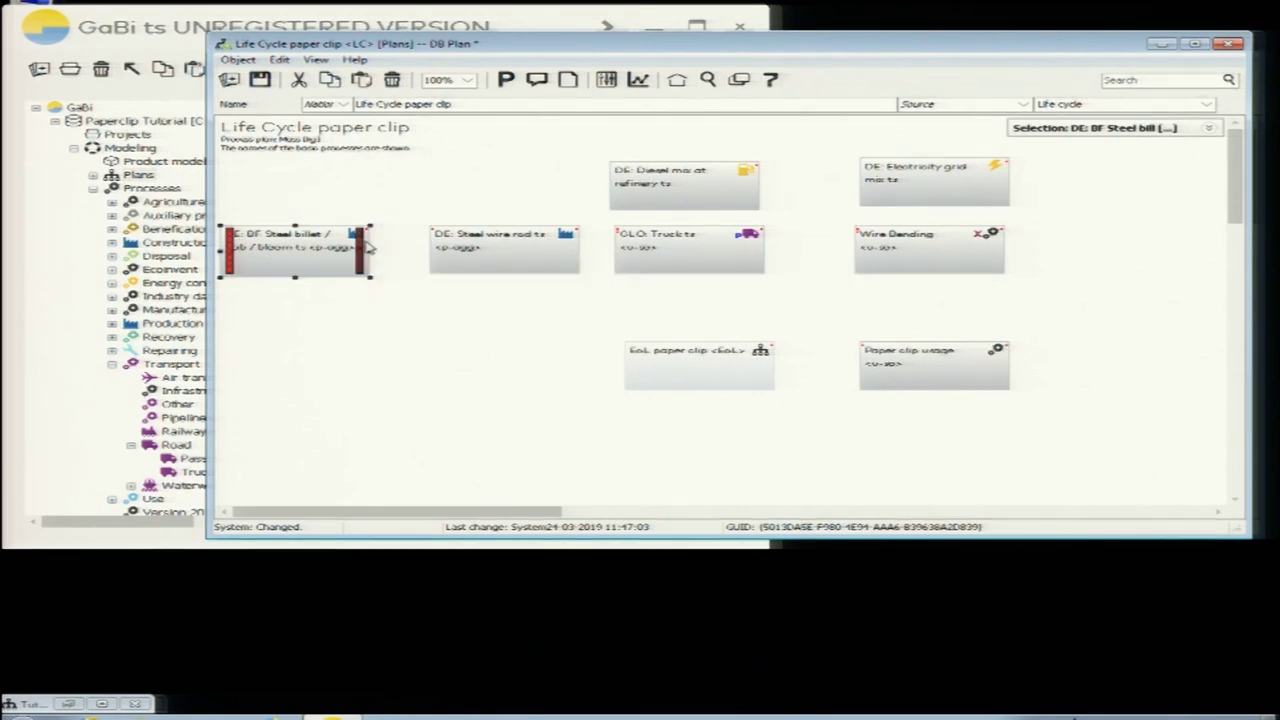
left_click(360, 247)
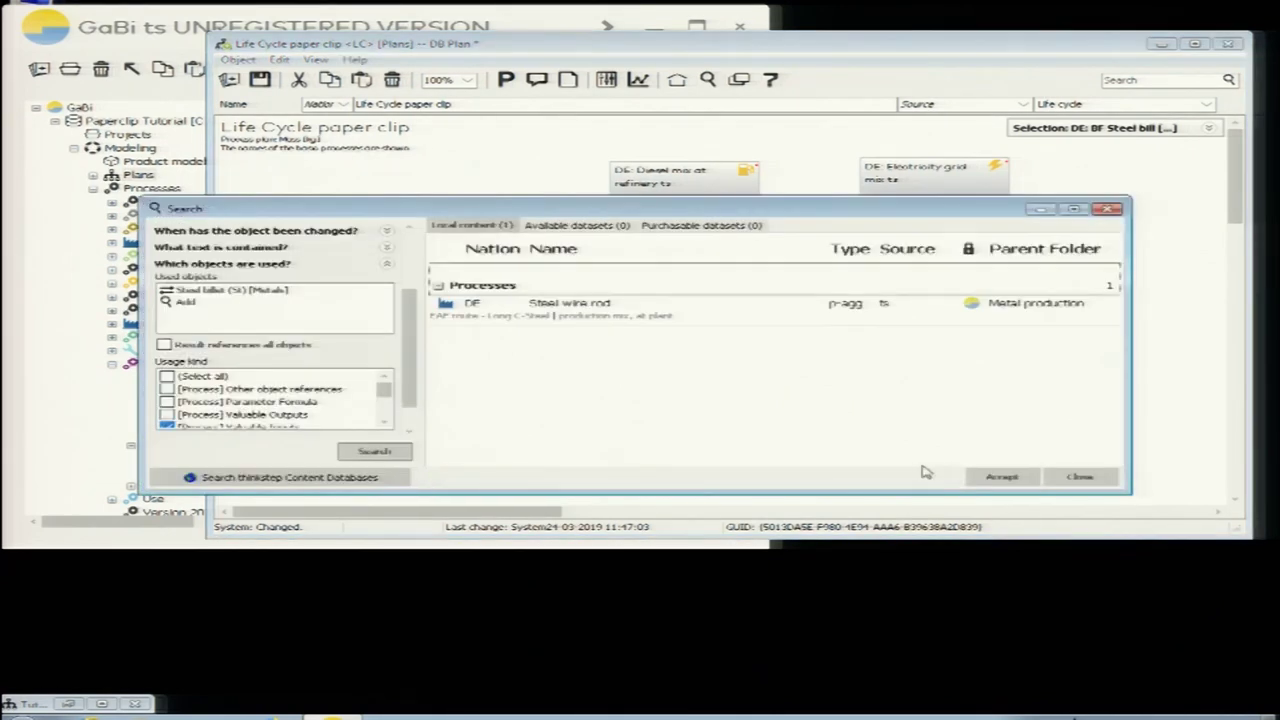
left_click(1085, 478)
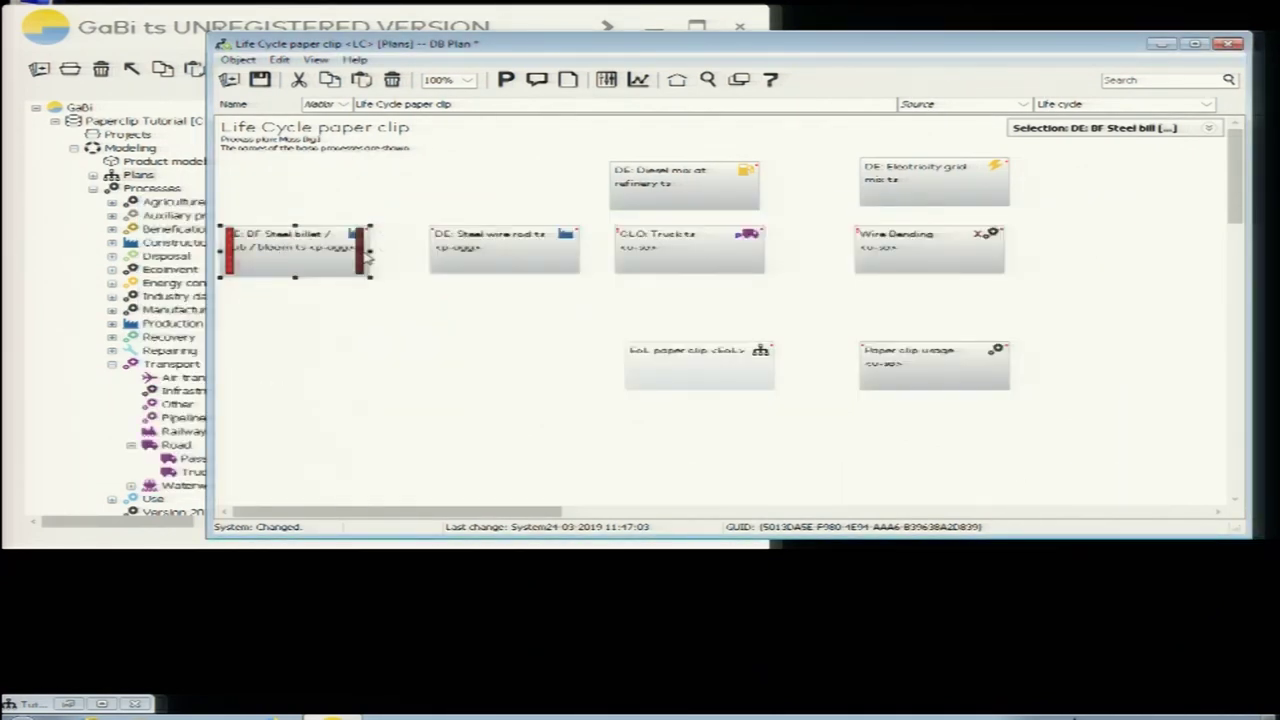
left_click_drag(395, 259, 462, 258)
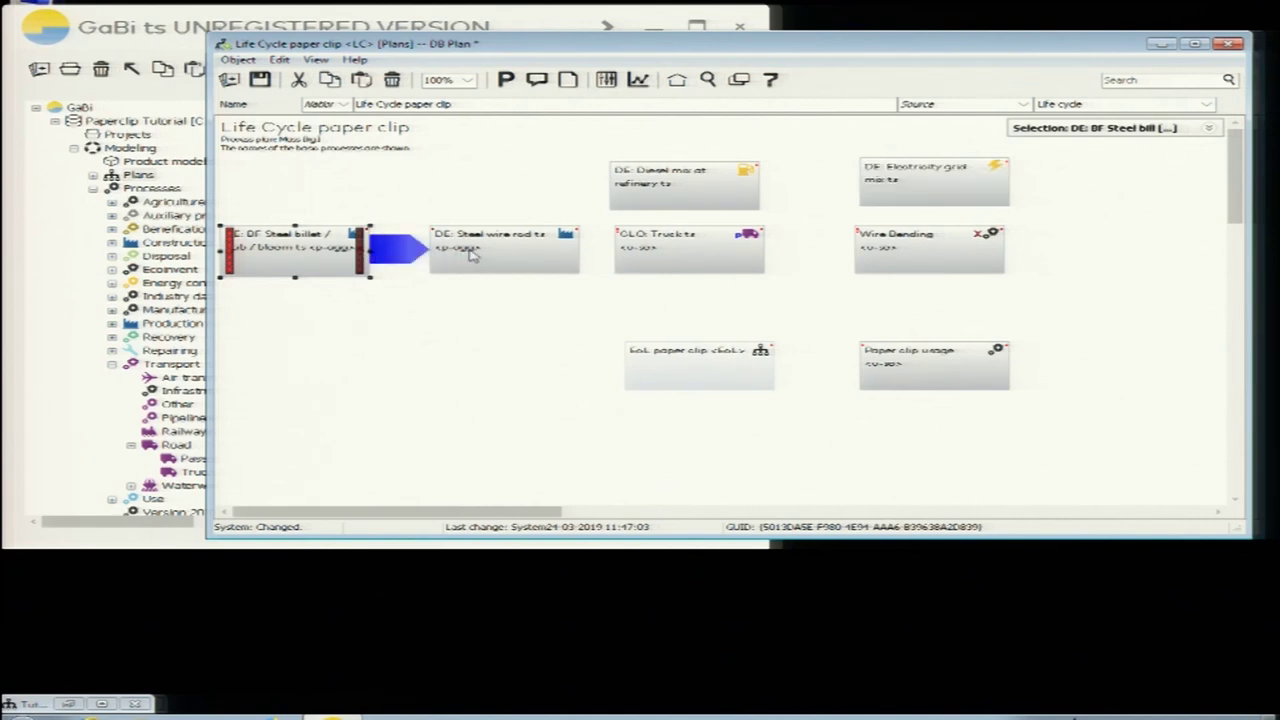
- Connect the Steel wire rod process to the GLO Truck process, linking the Steel wire output to the Cargo input
left_click(560, 258)
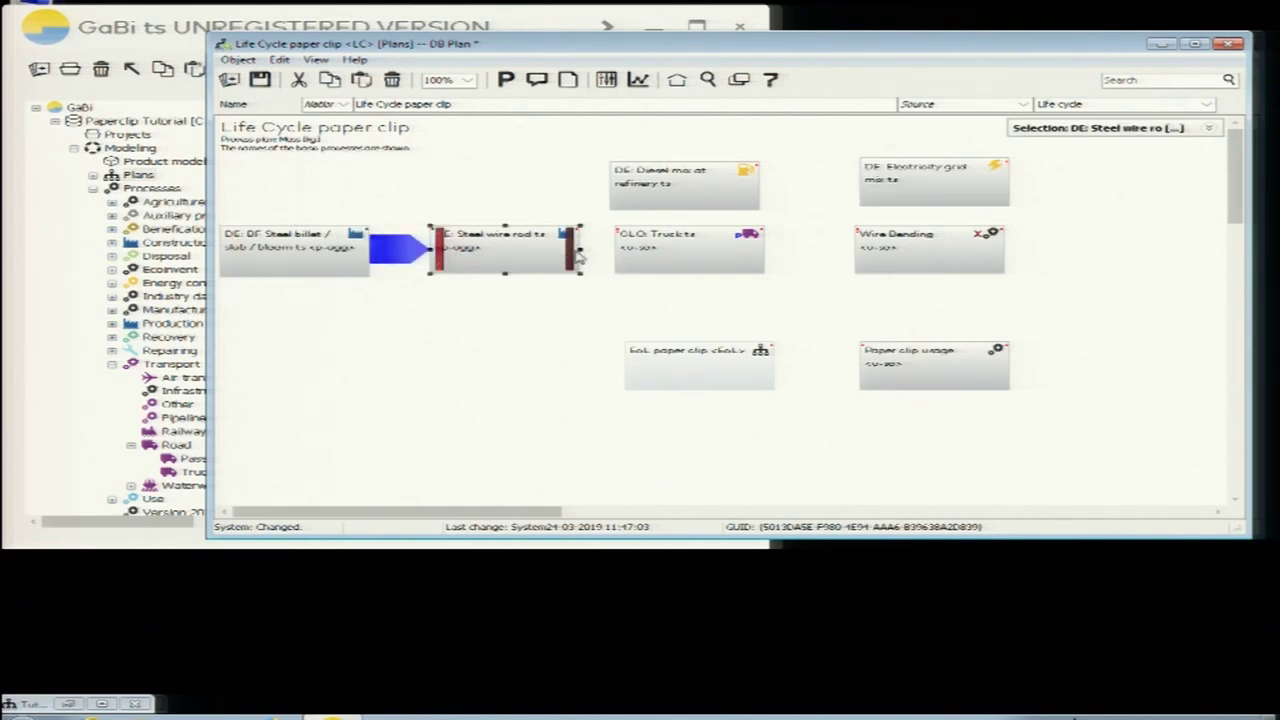
left_click_drag(576, 255, 624, 258)
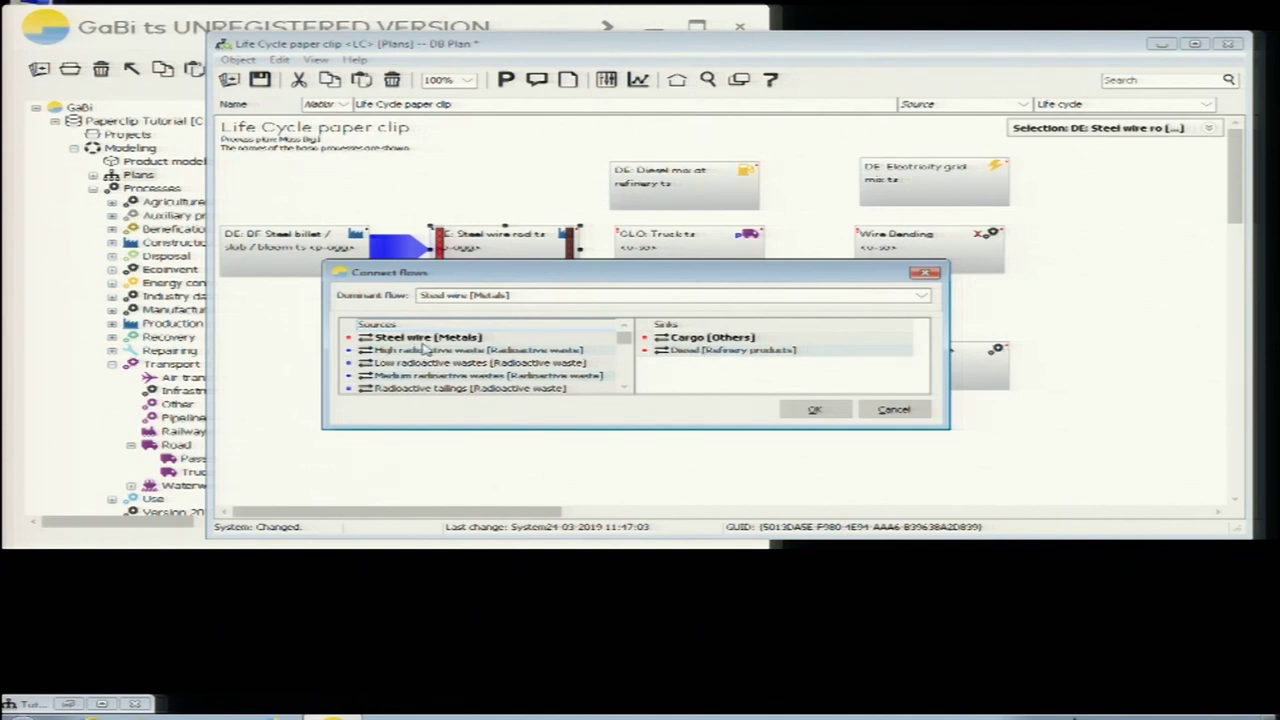
left_click(813, 410)
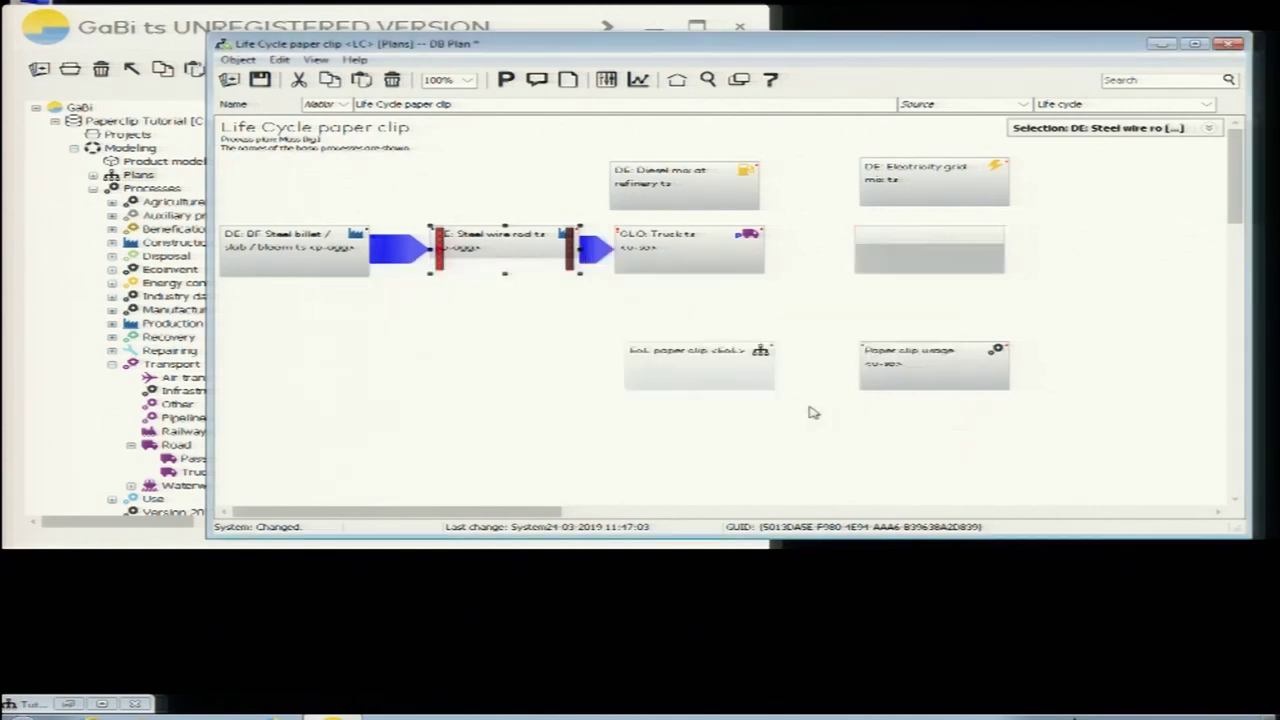
left_click(470, 290)
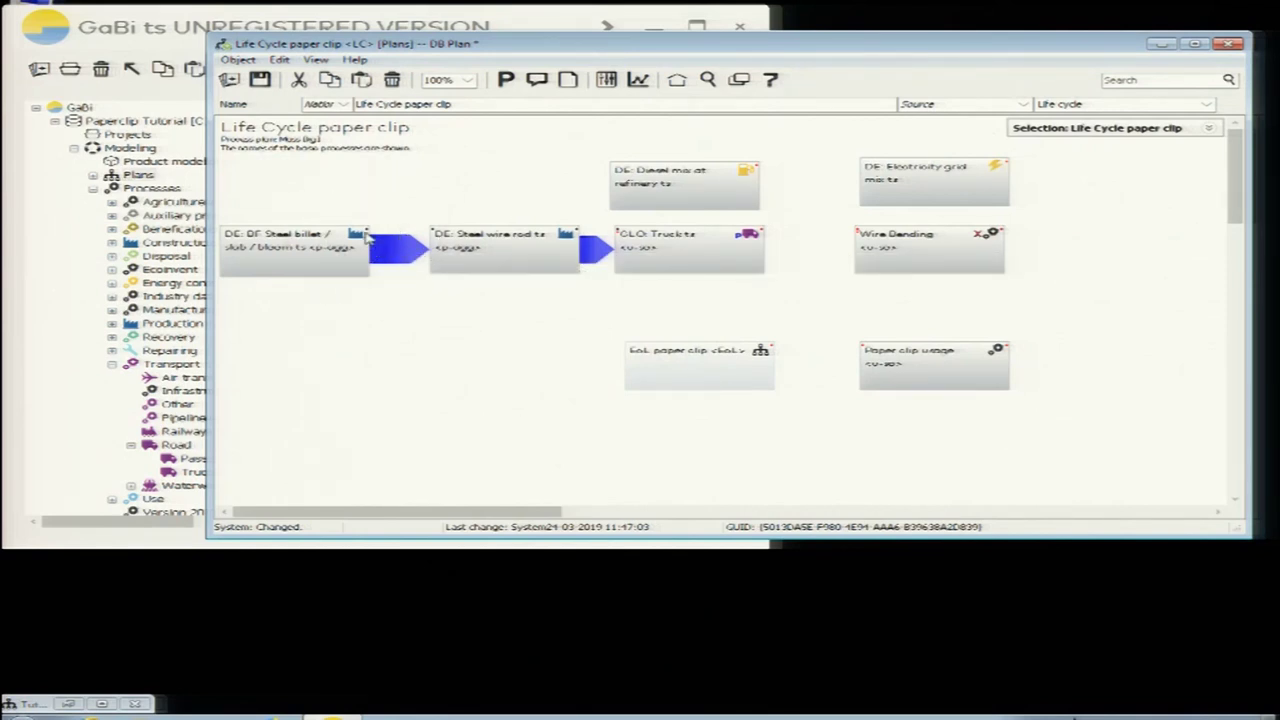
- Connect the Diesel mix at refinery process to the GLO Truck process
left_click(433, 238)
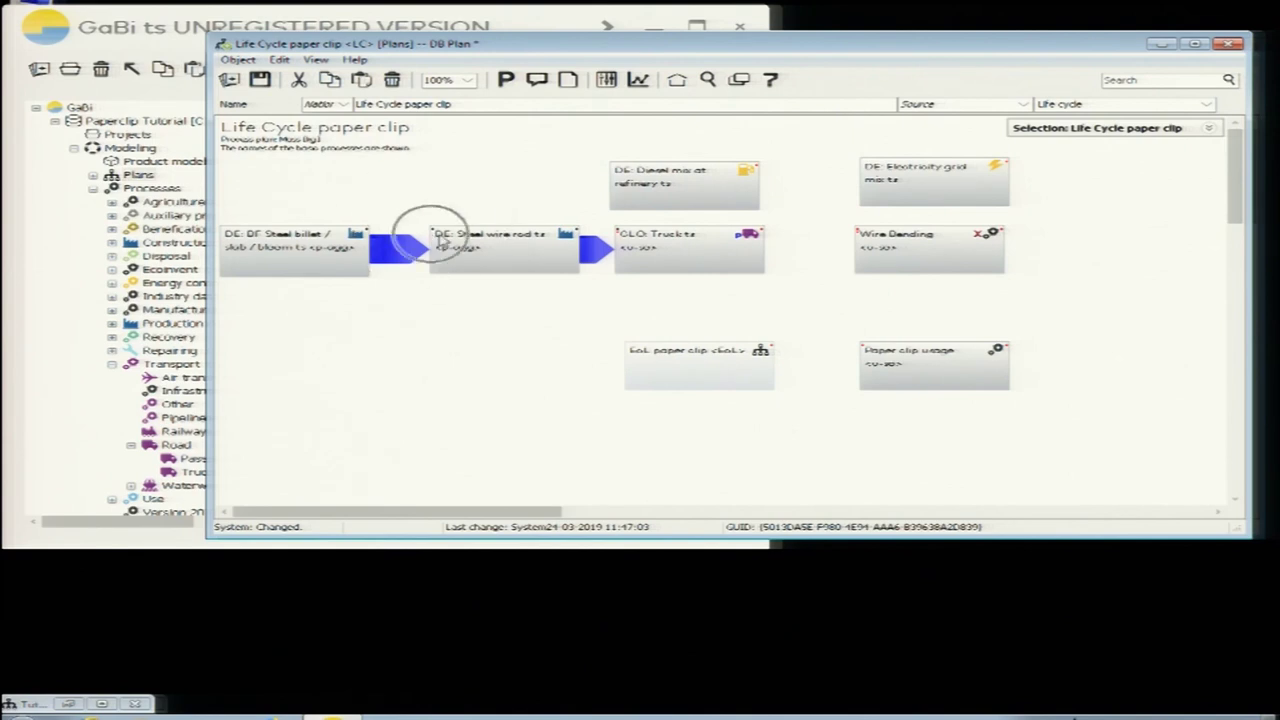
left_click(620, 234)
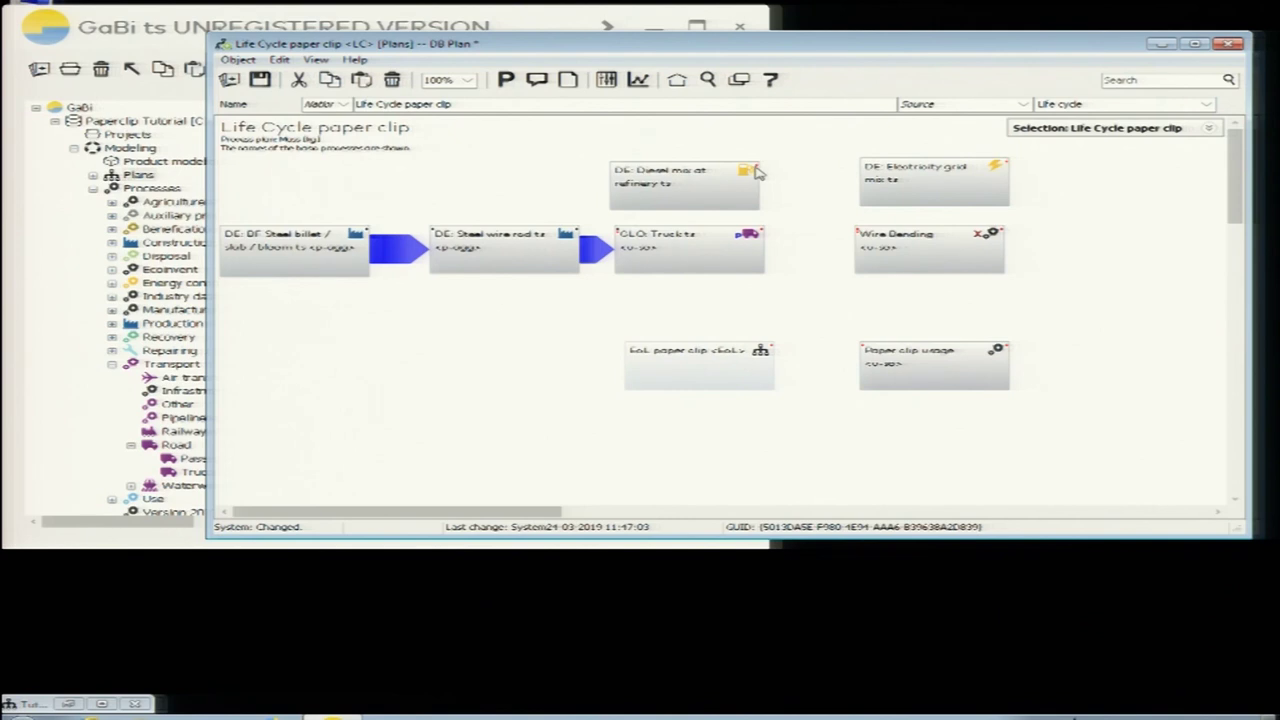
left_click(756, 174)
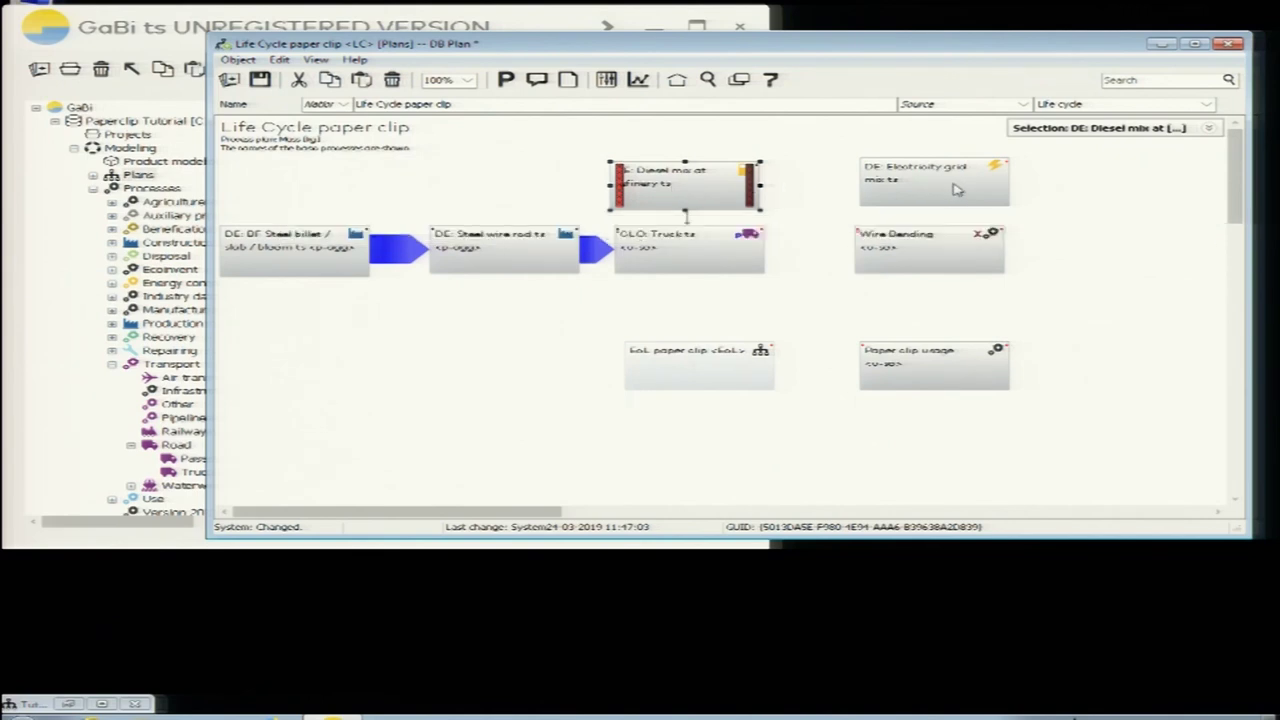
left_click(760, 258)
left_click_drag(760, 258, 897, 256)
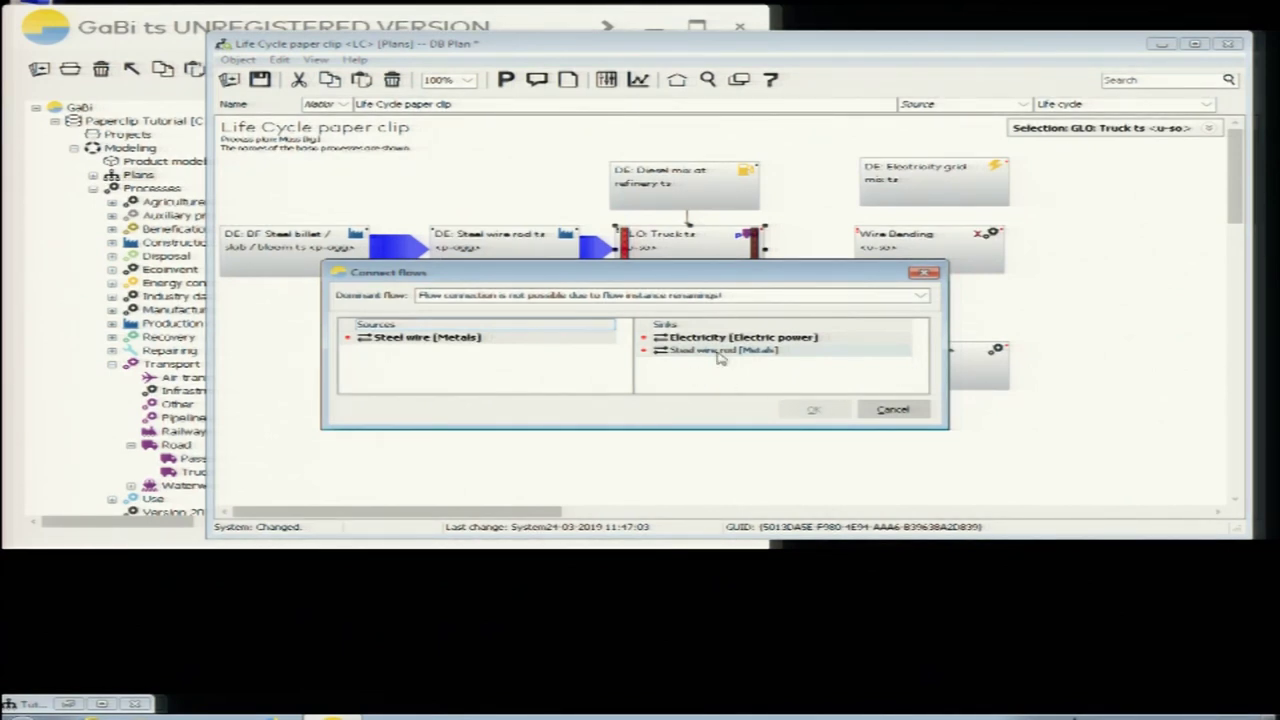
left_click(900, 410)
- Connect the Electricity grid mix process to Wire Bending through the Electricity flow
left_click(913, 200)
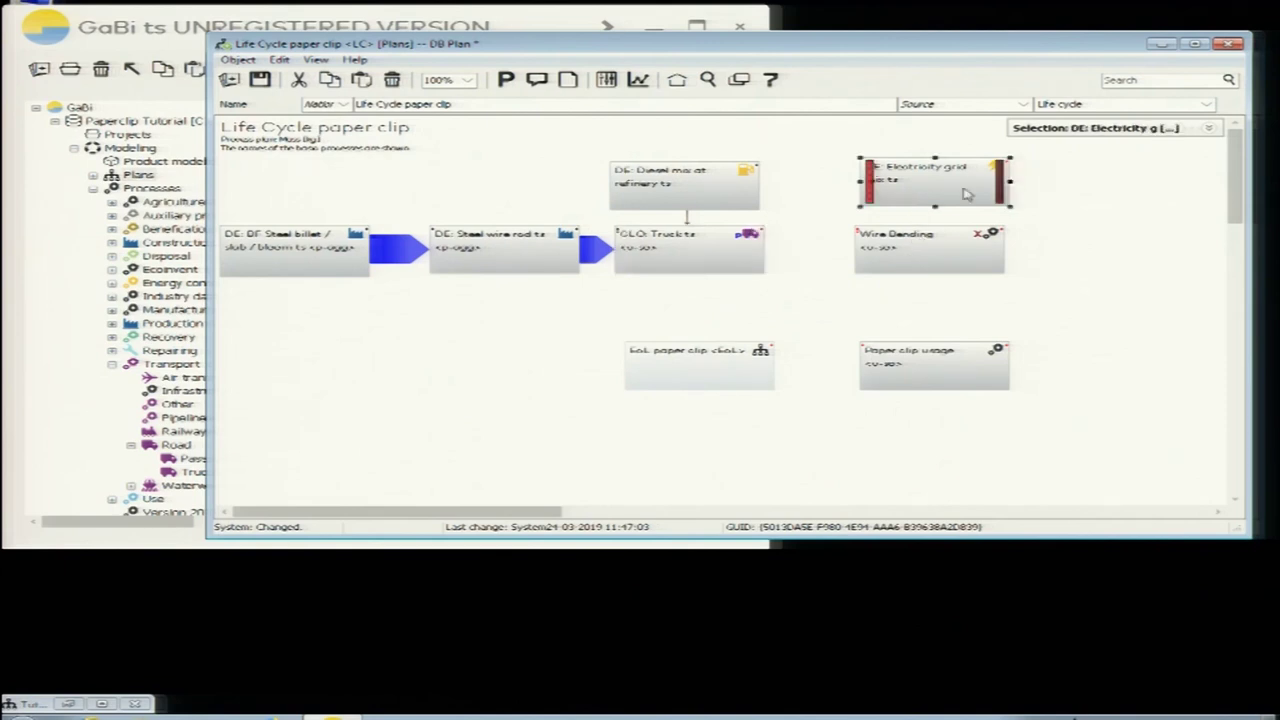
mouse_move(996, 187)
left_mouse_down()
mouse_move(1004, 205)
mouse_move(988, 245)
left_mouse_up()
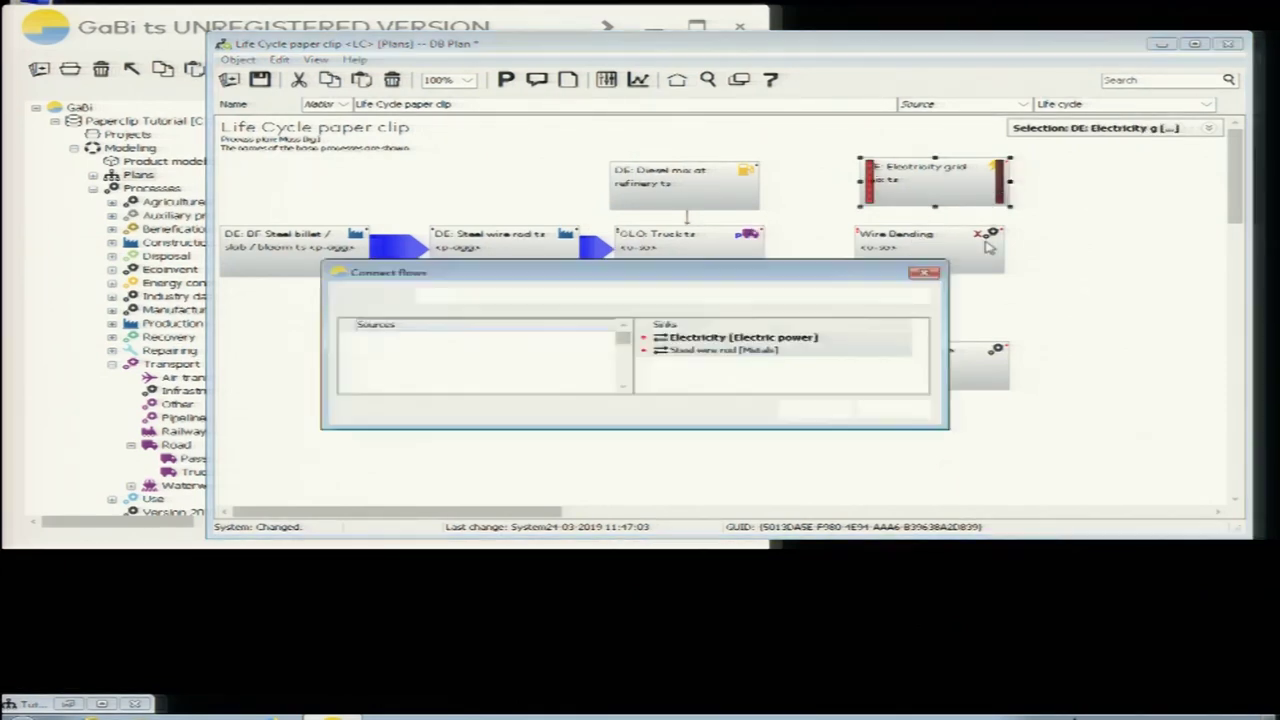
left_click(818, 408)
- Connect the GLO Truck process to Wire Bending, linking the Steel wire output to the Steel wire rod input
left_click(727, 258)
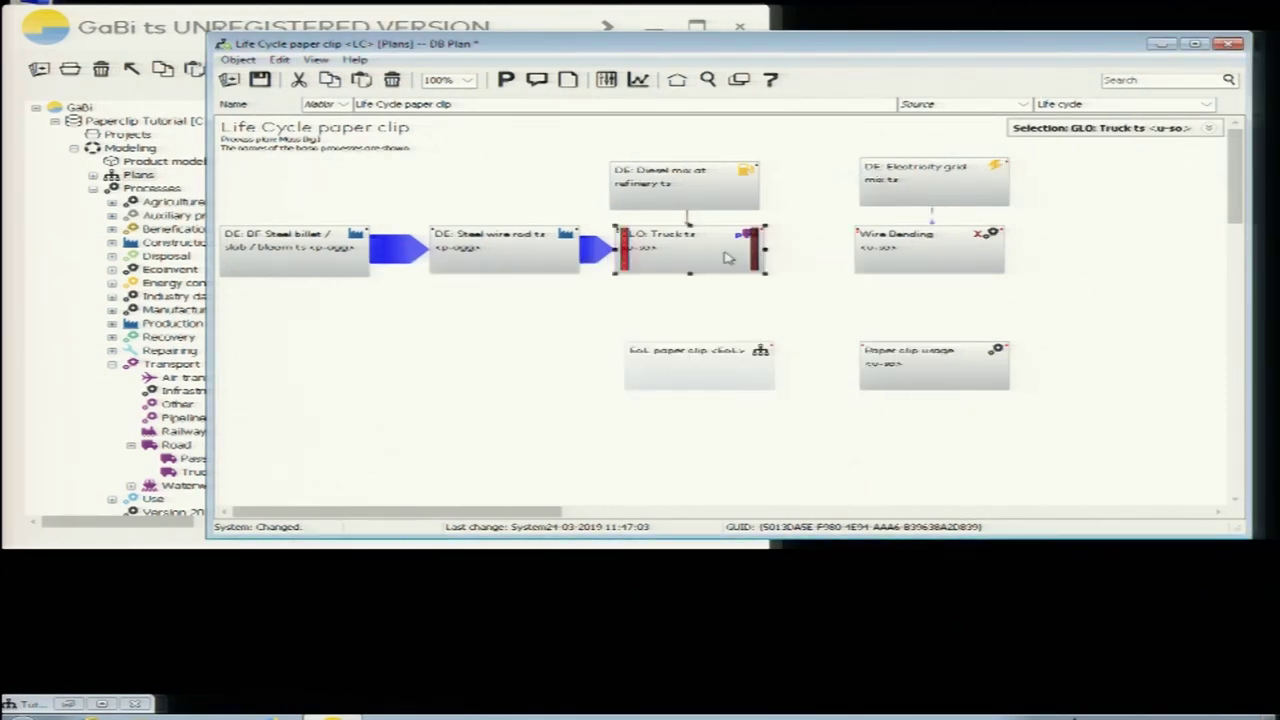
left_click_drag(755, 255, 893, 257)
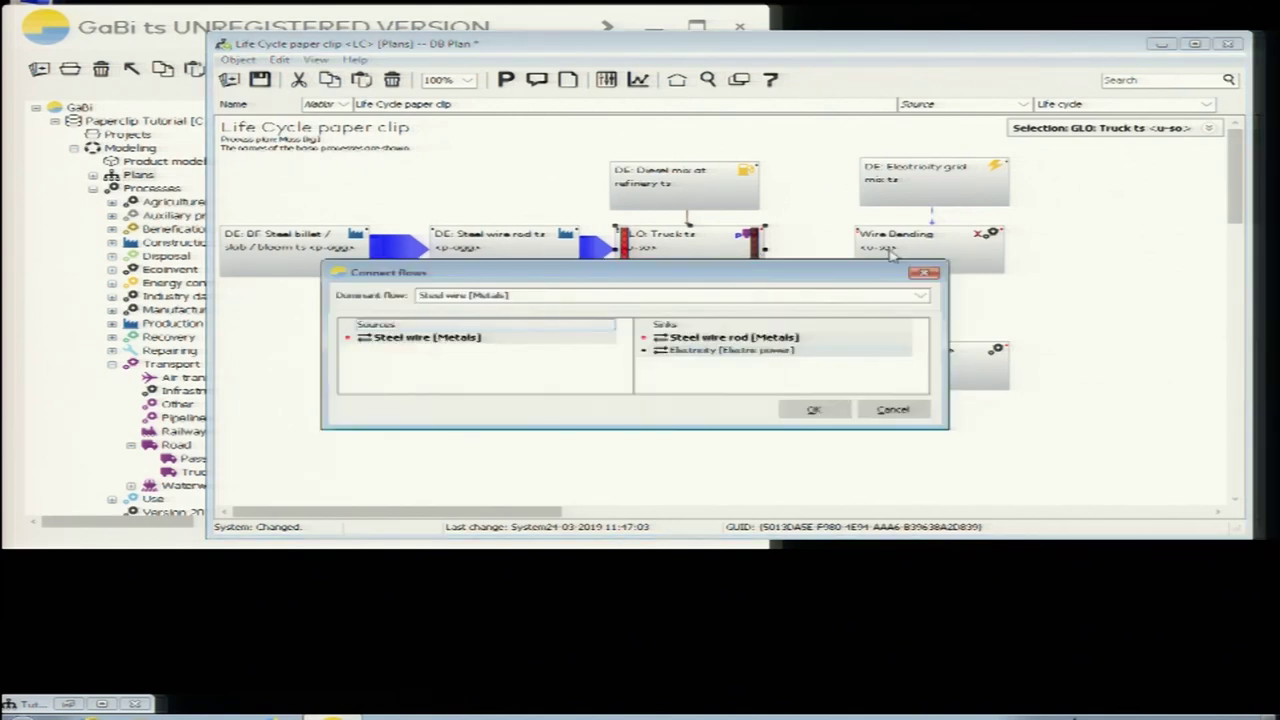
left_click(816, 407)
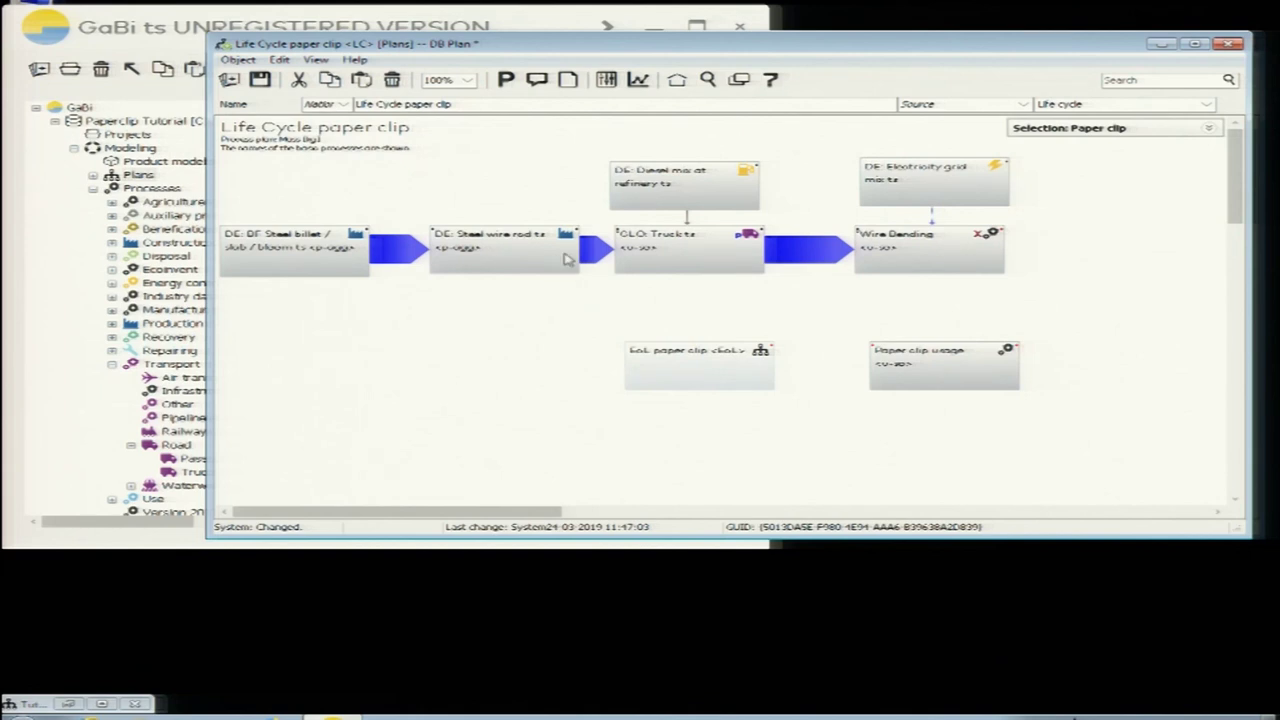
- Add a comment reading "This is NPTEL corse presentation" to the plan and turn off its frame
left_click(537, 79)
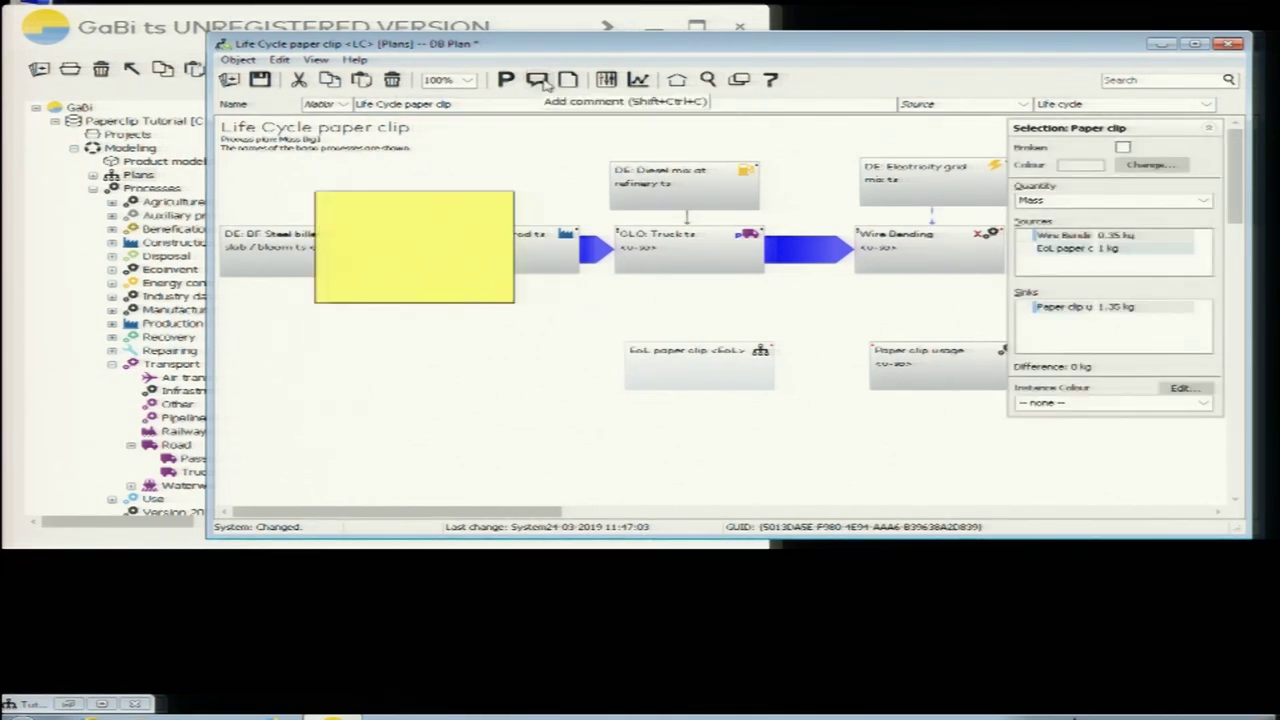
left_click(410, 252)
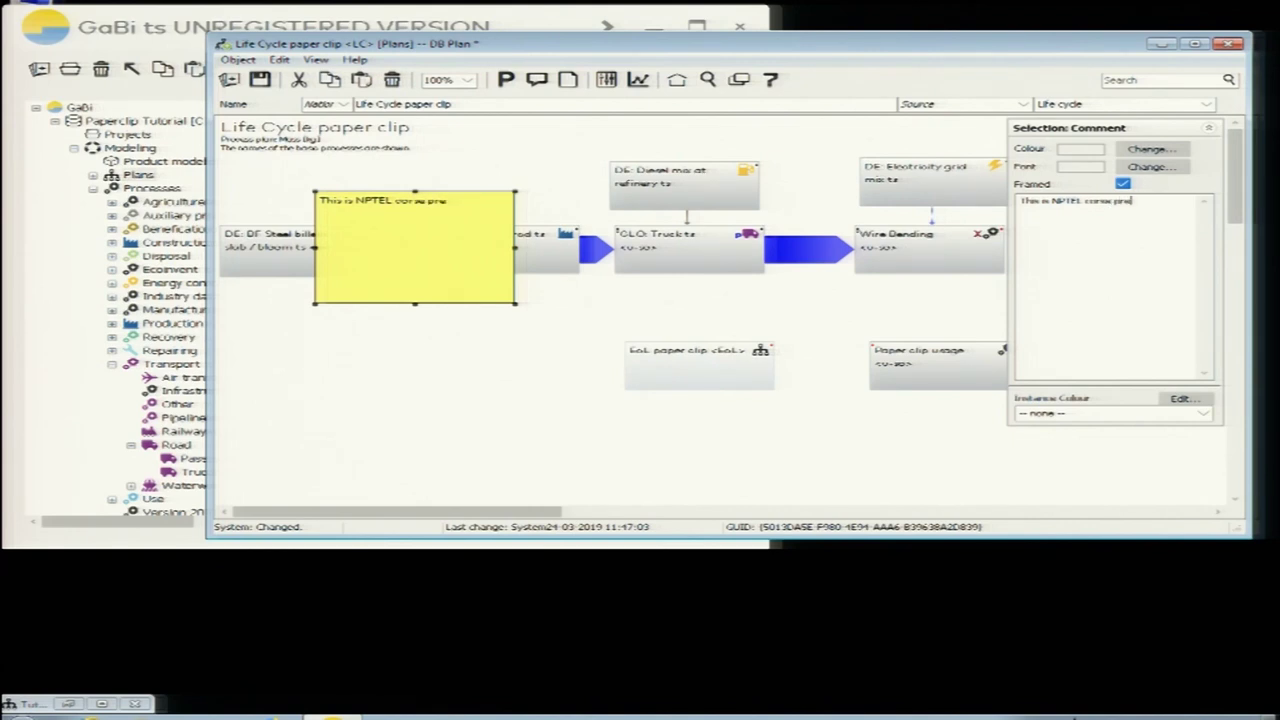
type("sentation")
left_click(1123, 183)
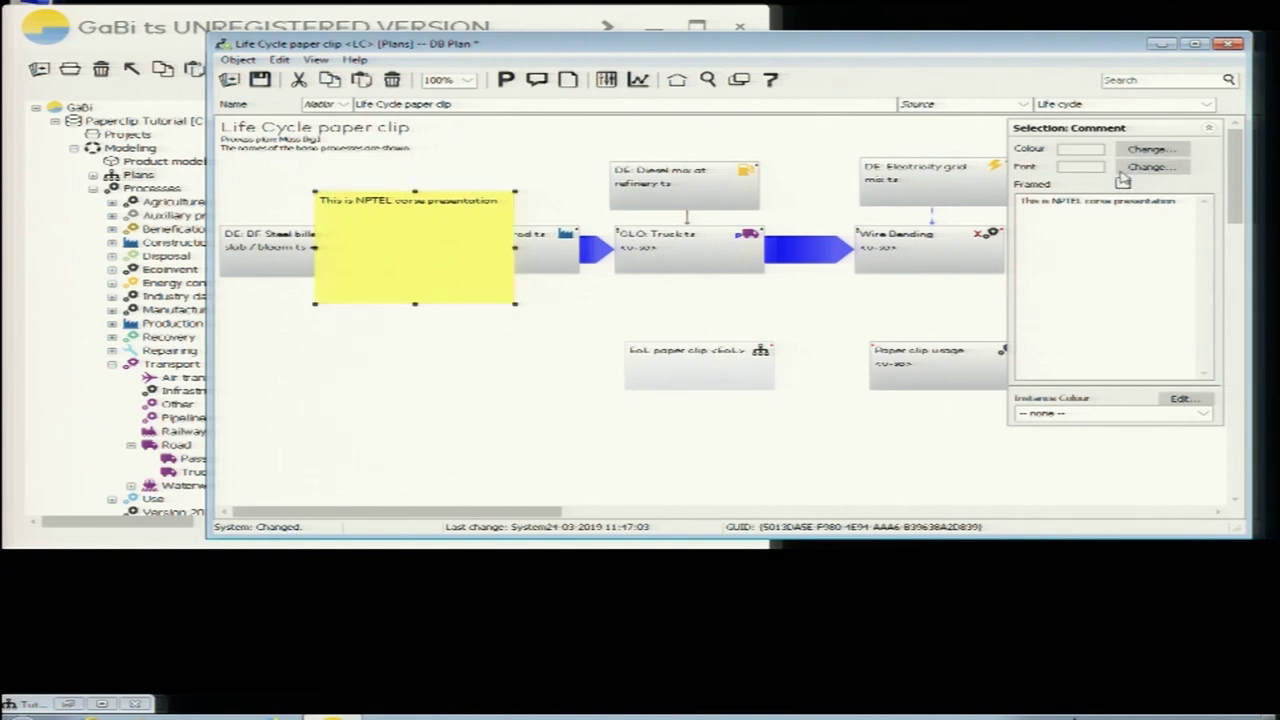
left_click(1208, 127)
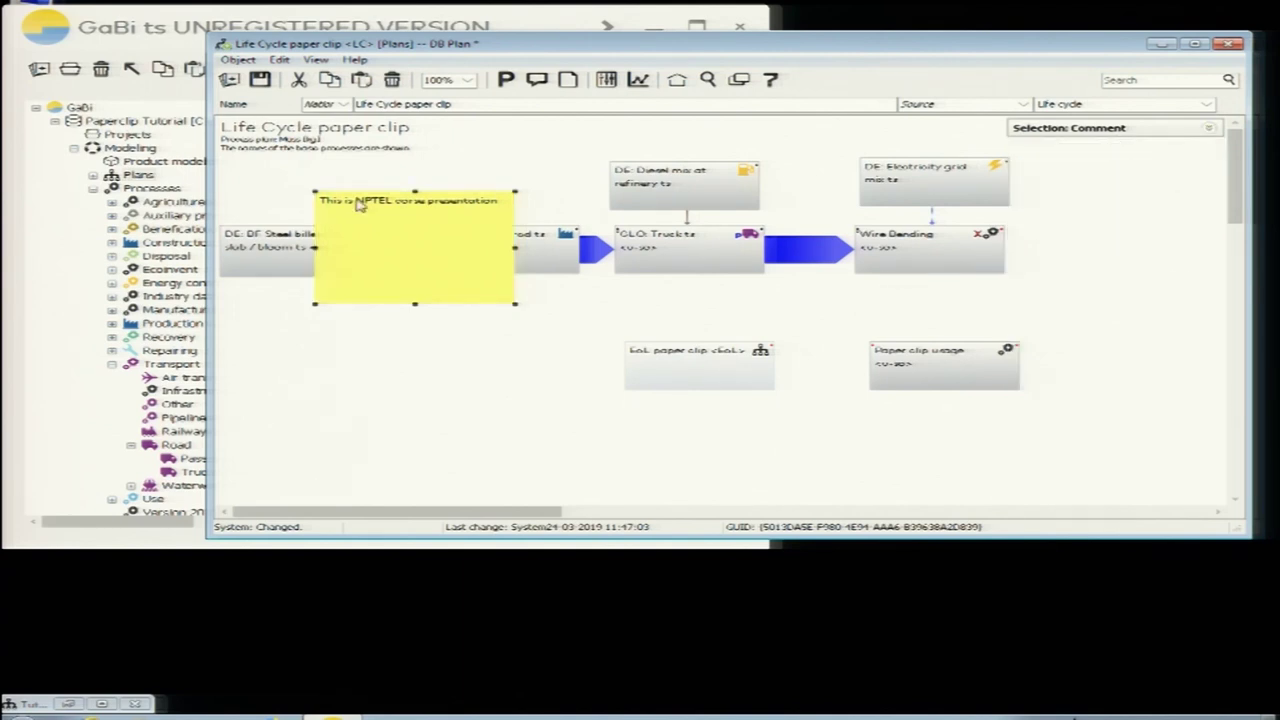
- Shrink the comment and rearrange it with the processes so that it sits clear above the BF Steel billet process
left_click_drag(515, 212, 445, 140)
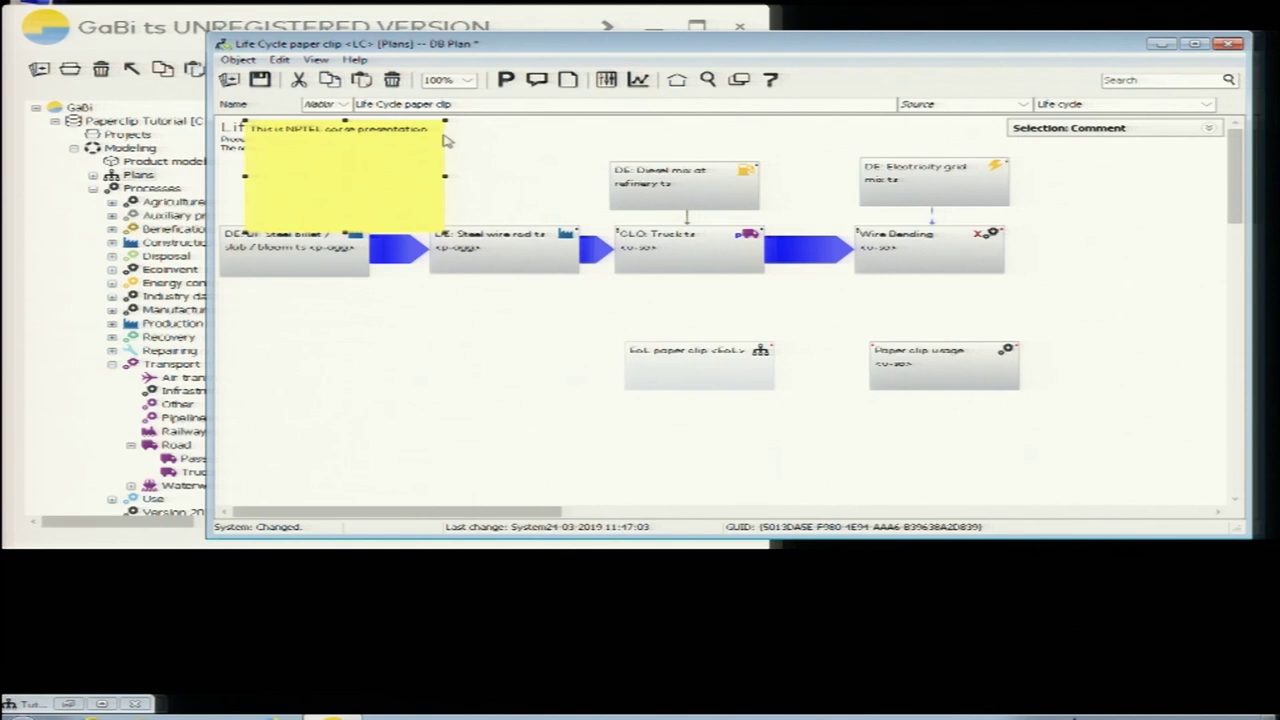
left_click(447, 132)
left_click(447, 132)
left_click_drag(445, 130, 352, 183)
left_click(1064, 438)
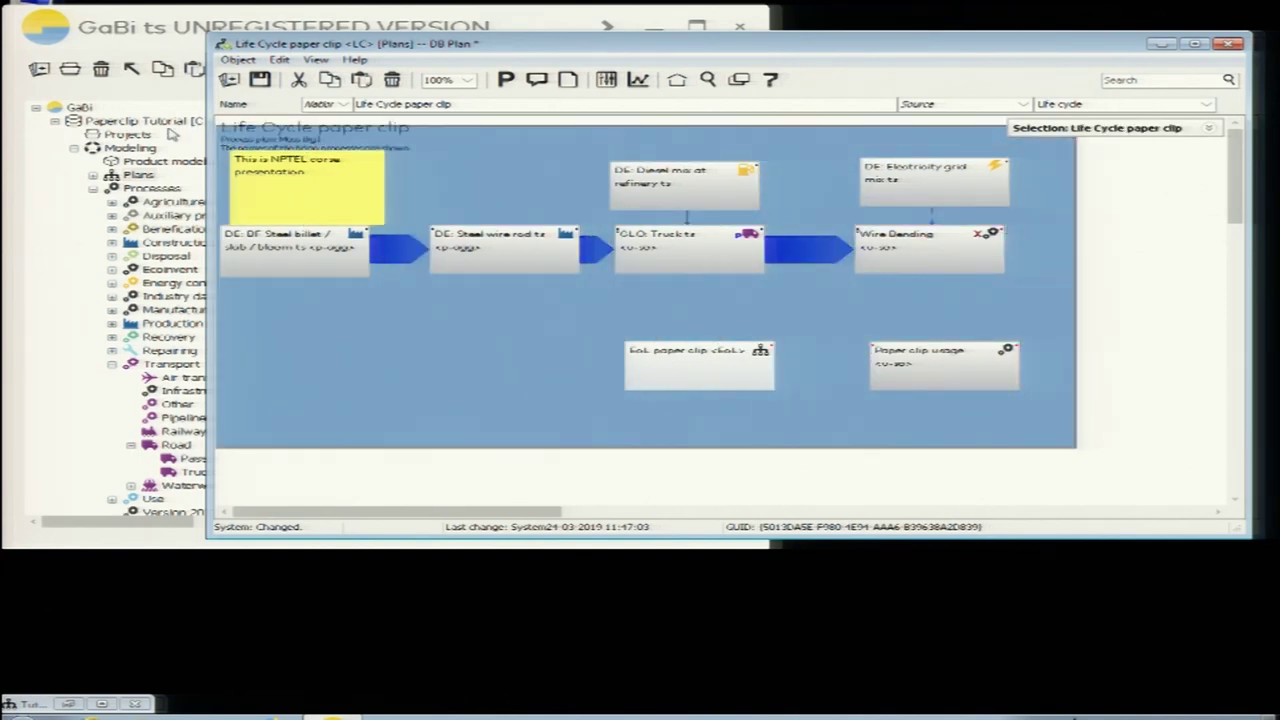
- Change the background colour of the NPTEL comment to black
left_click(363, 206)
right_click(363, 209)
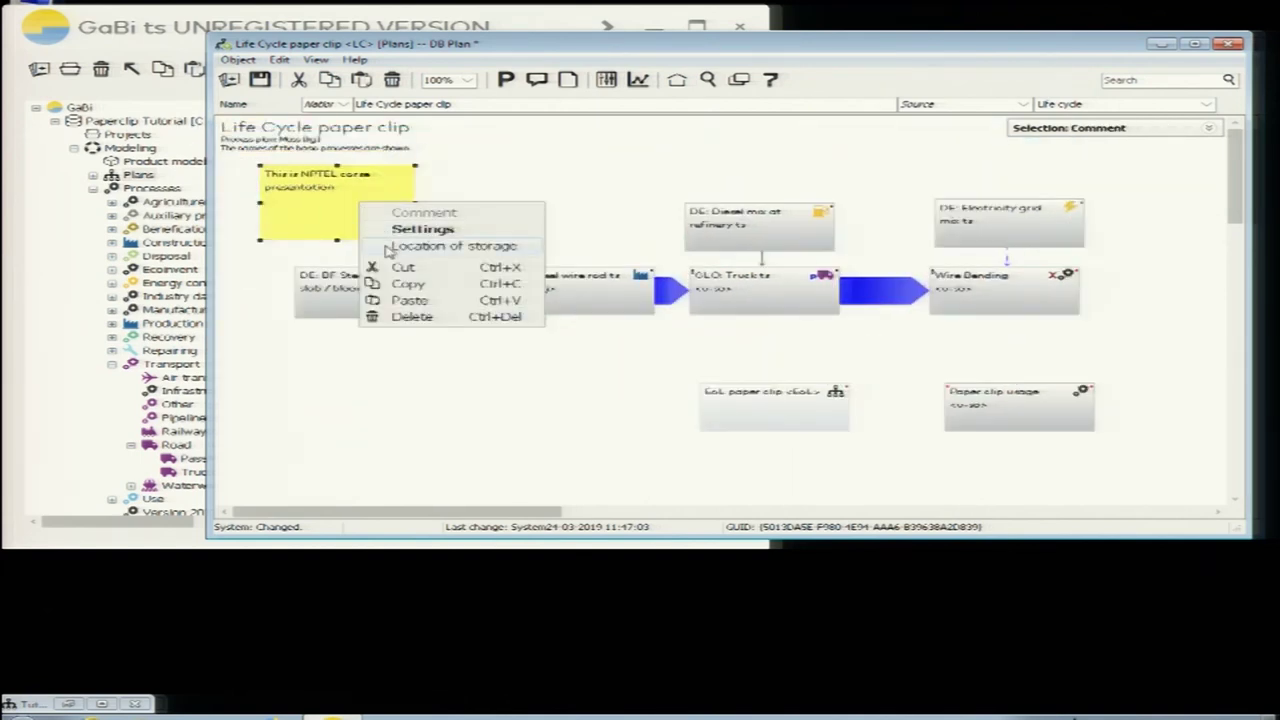
left_click(336, 216)
double_click(336, 216)
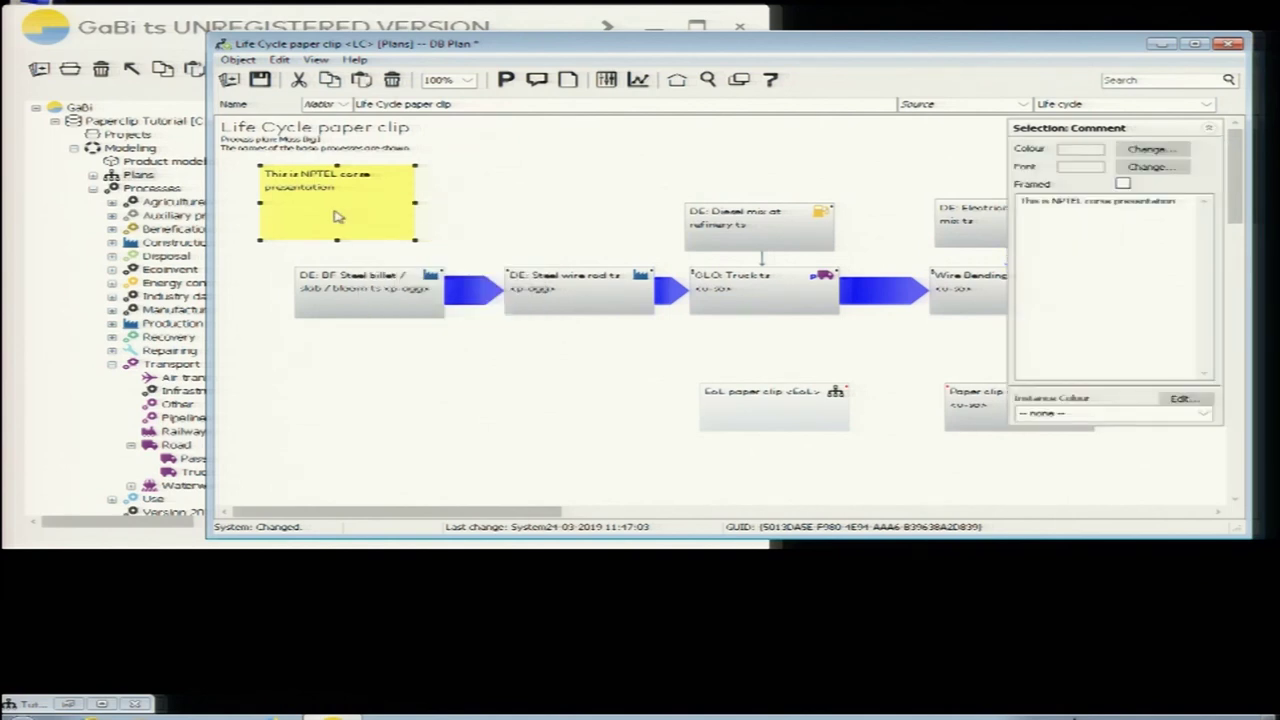
left_click(1146, 149)
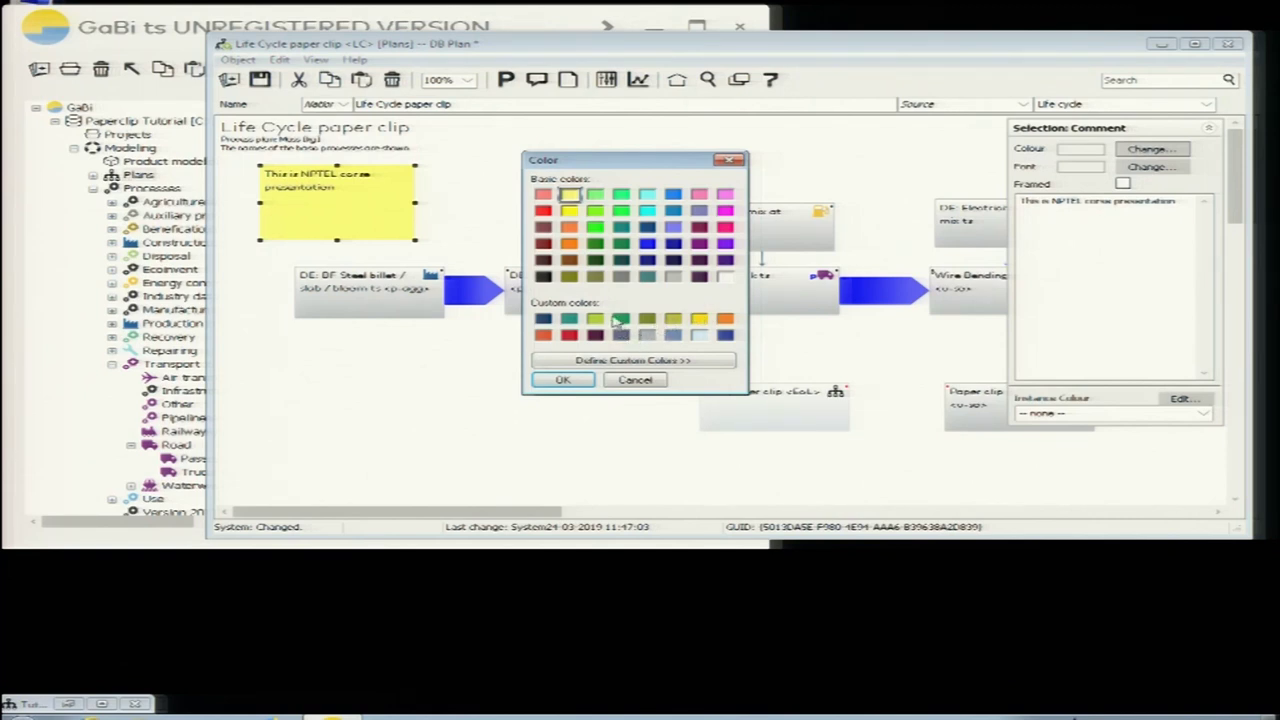
left_click(544, 278)
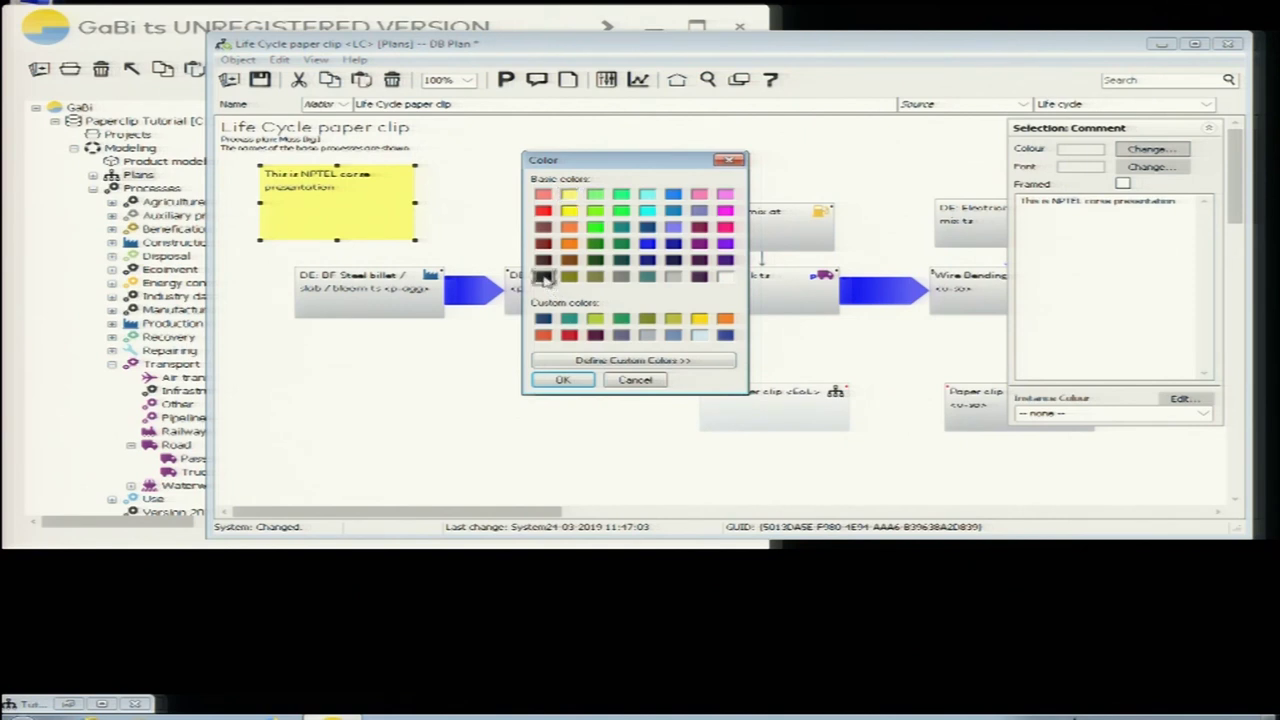
left_click(563, 380)
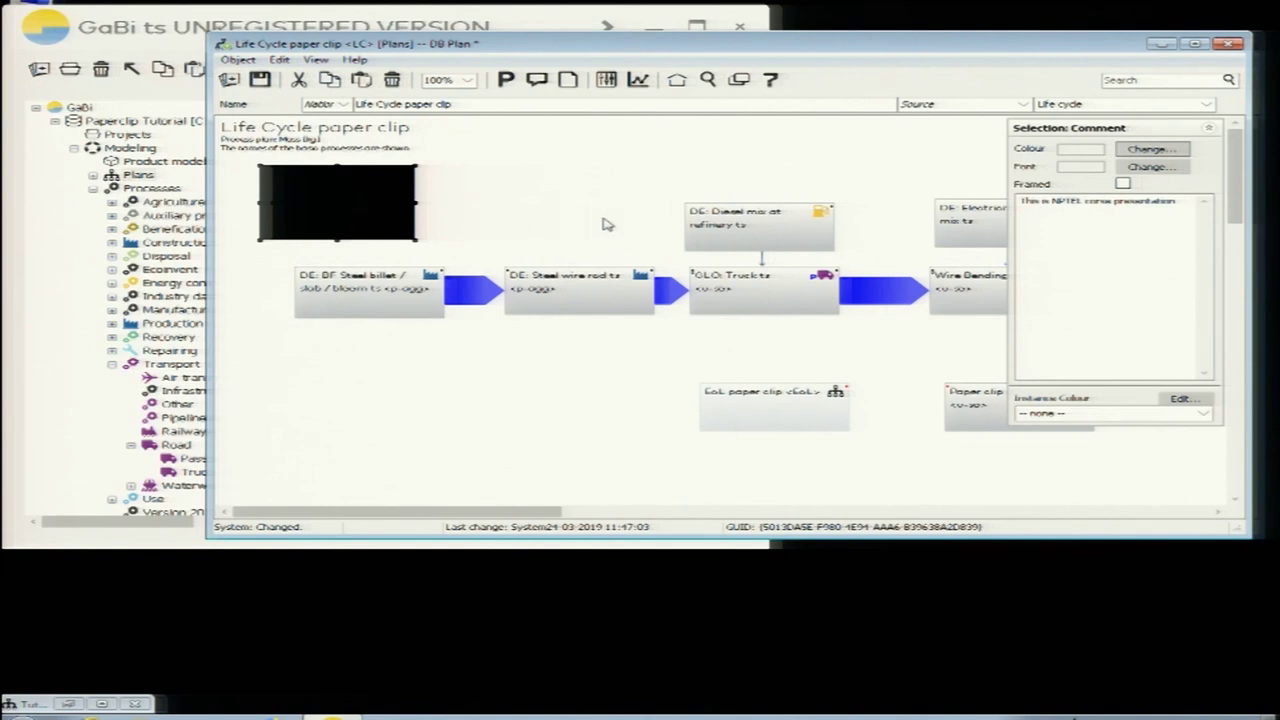
- Set the comment's font colour to white and reduce its height to fit the two lines of text
left_click(1124, 167)
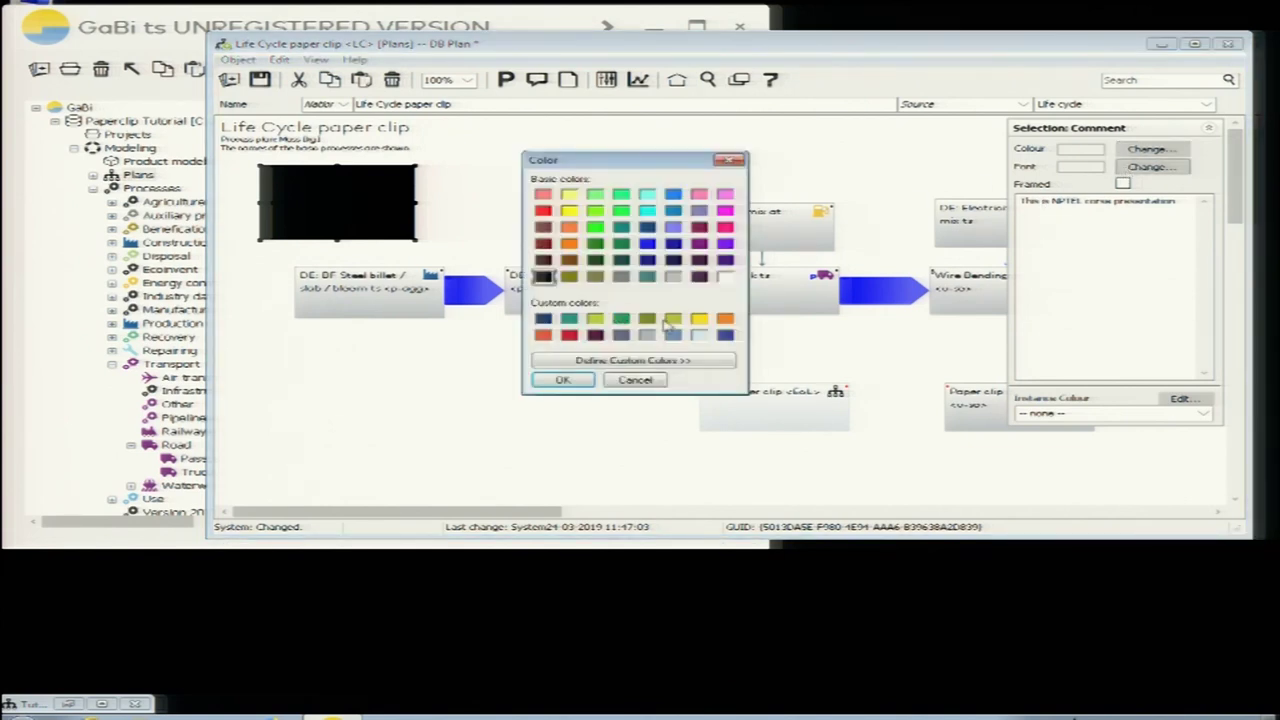
left_click(727, 277)
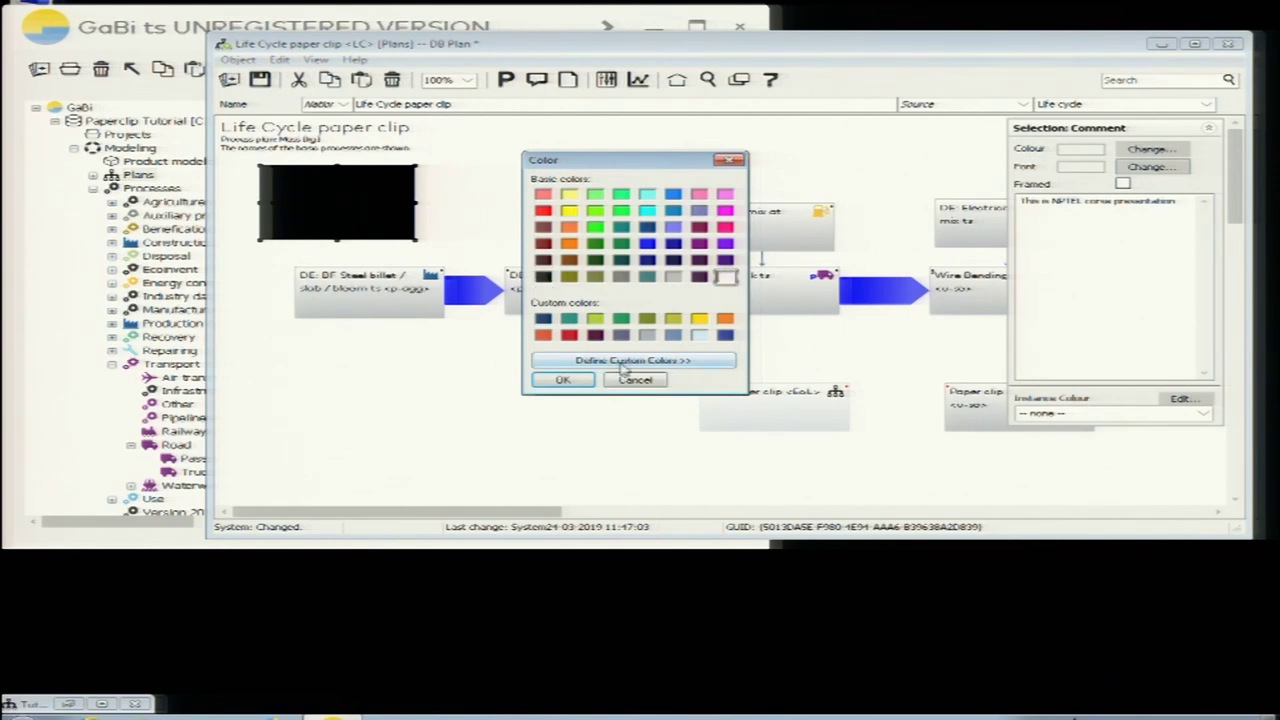
left_click(562, 383)
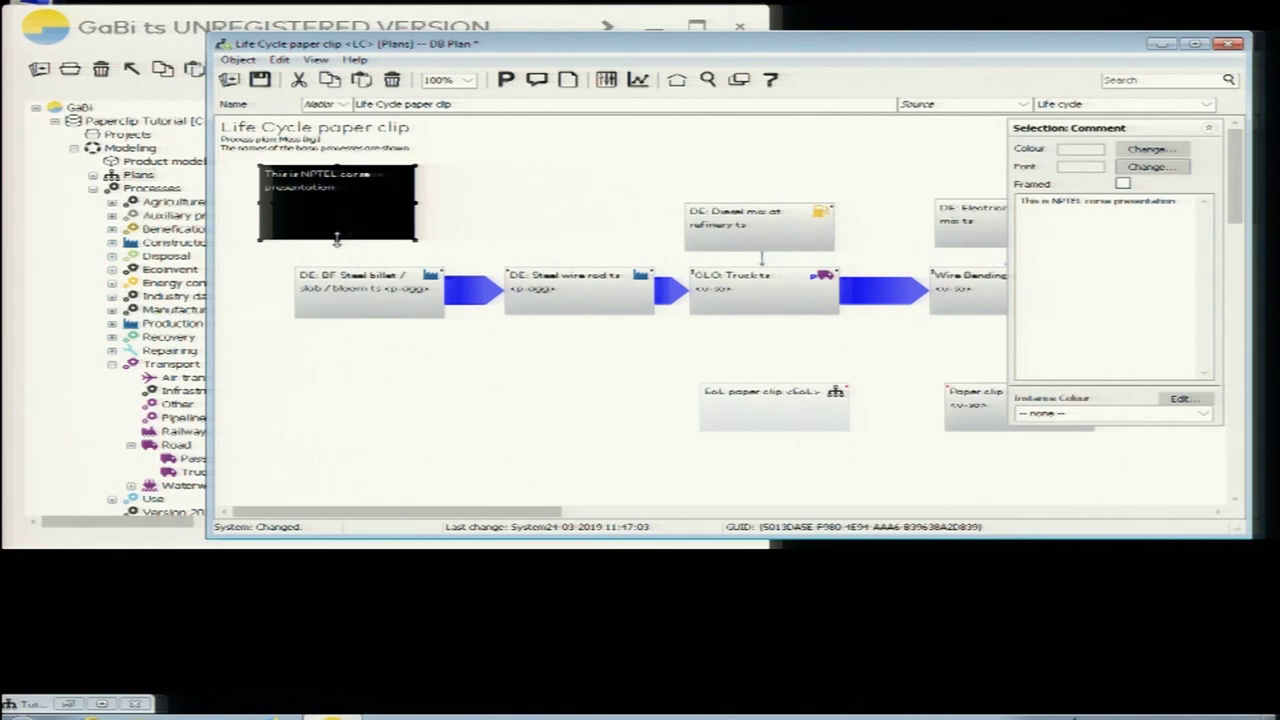
left_click_drag(336, 238, 324, 219)
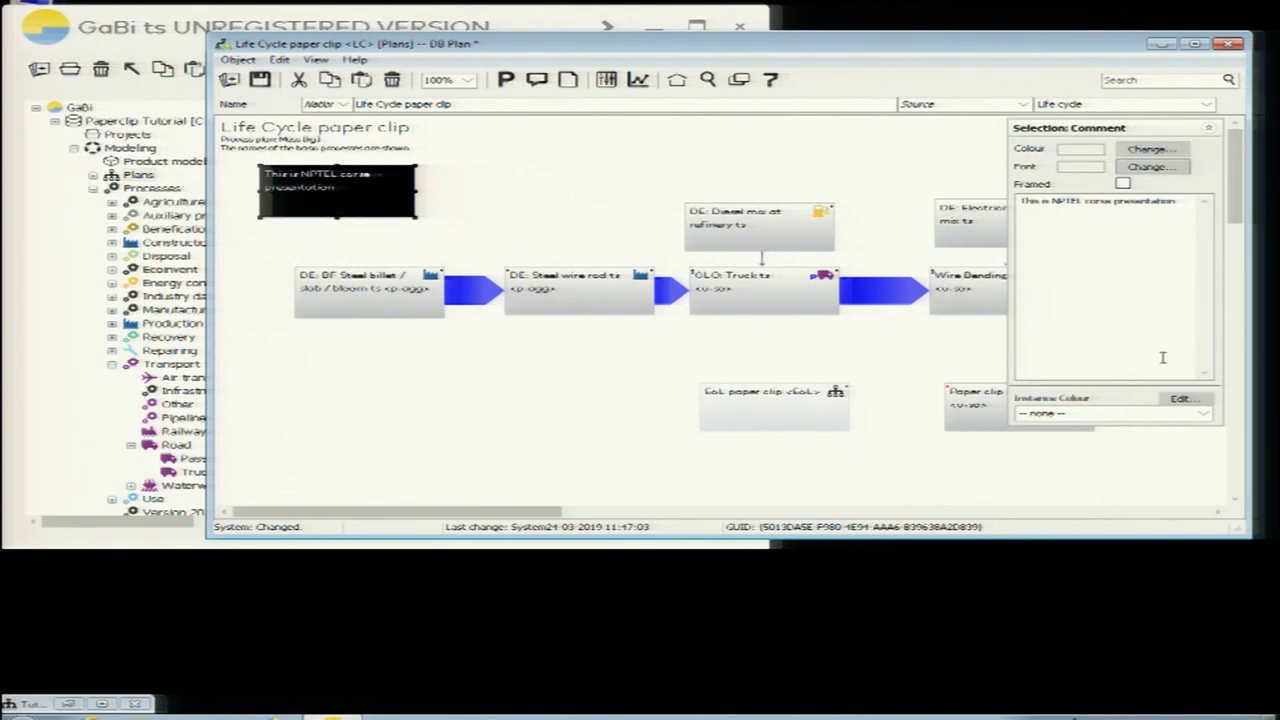
left_click(1209, 128)
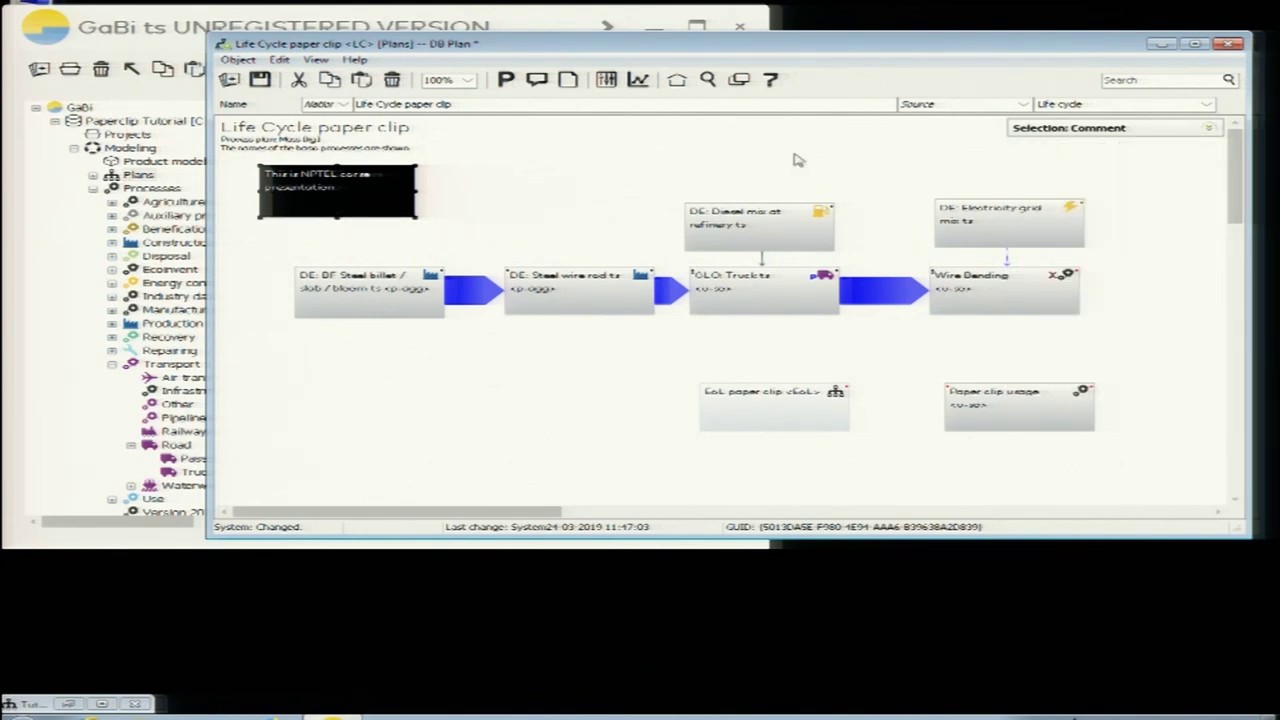
left_click(645, 181)
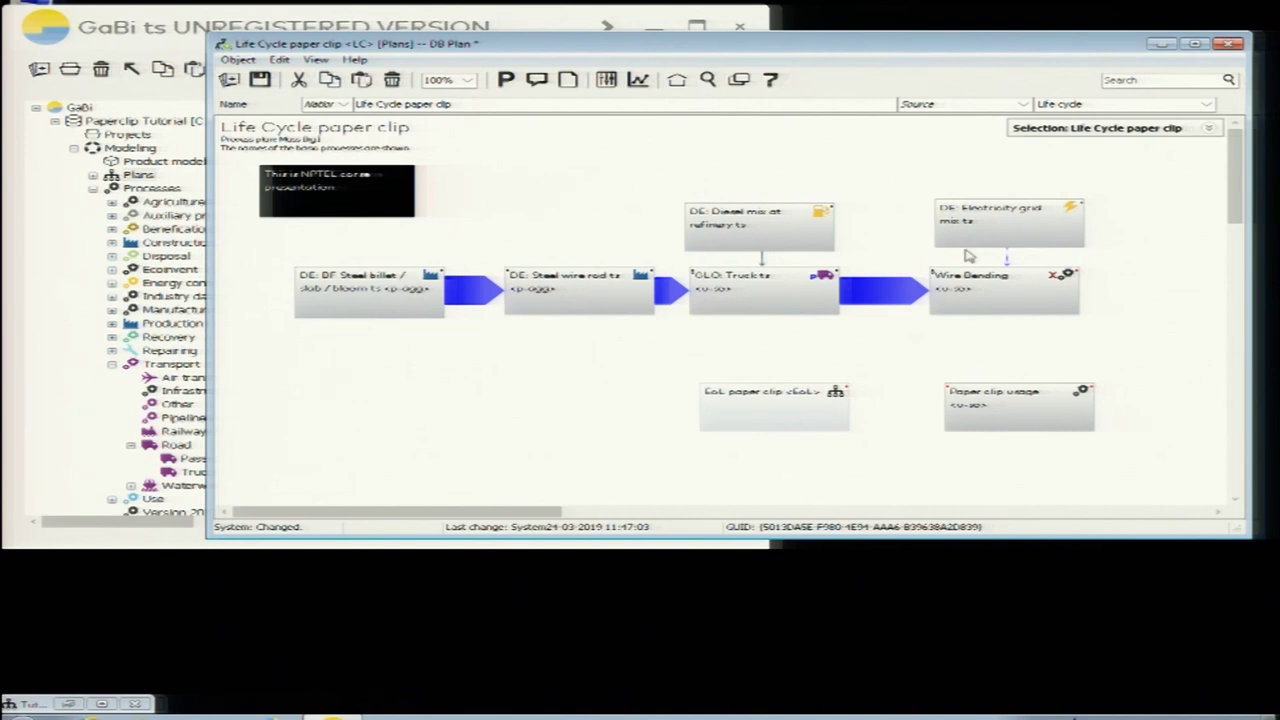
- Rename the Wire Bending process in the database as "Paper clip Bending" and save it
left_click(990, 288)
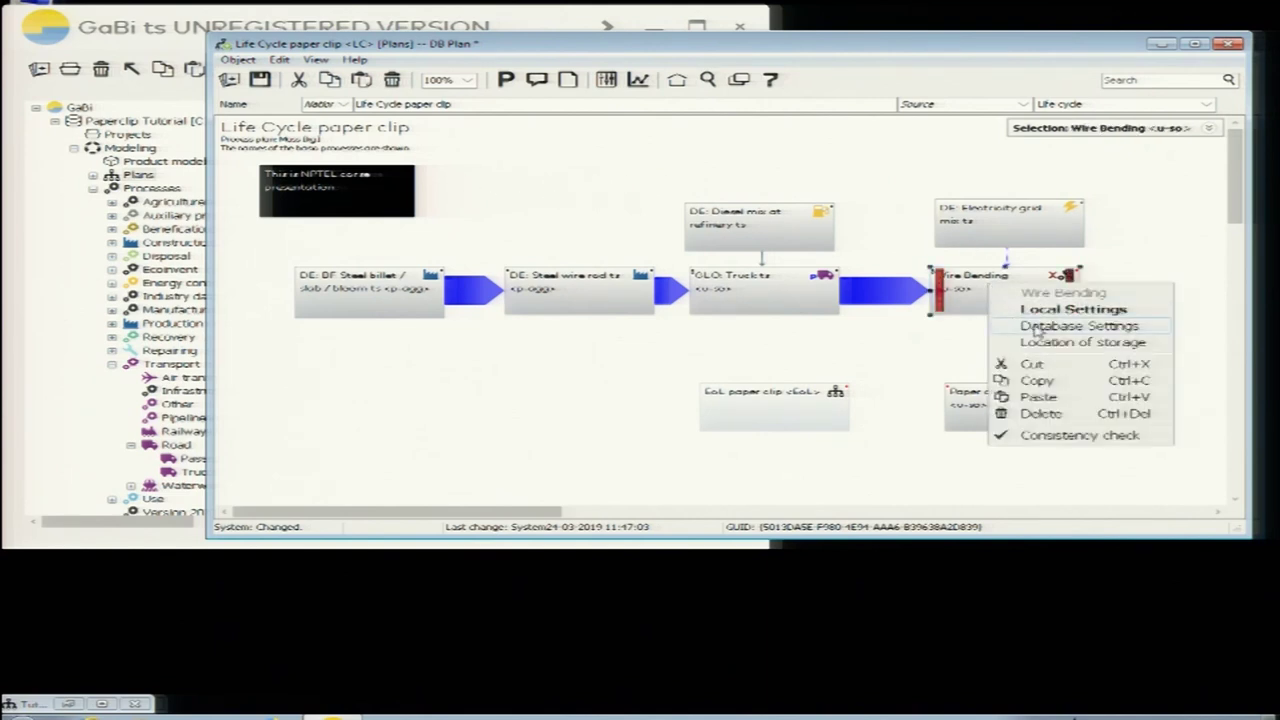
left_click(1038, 332)
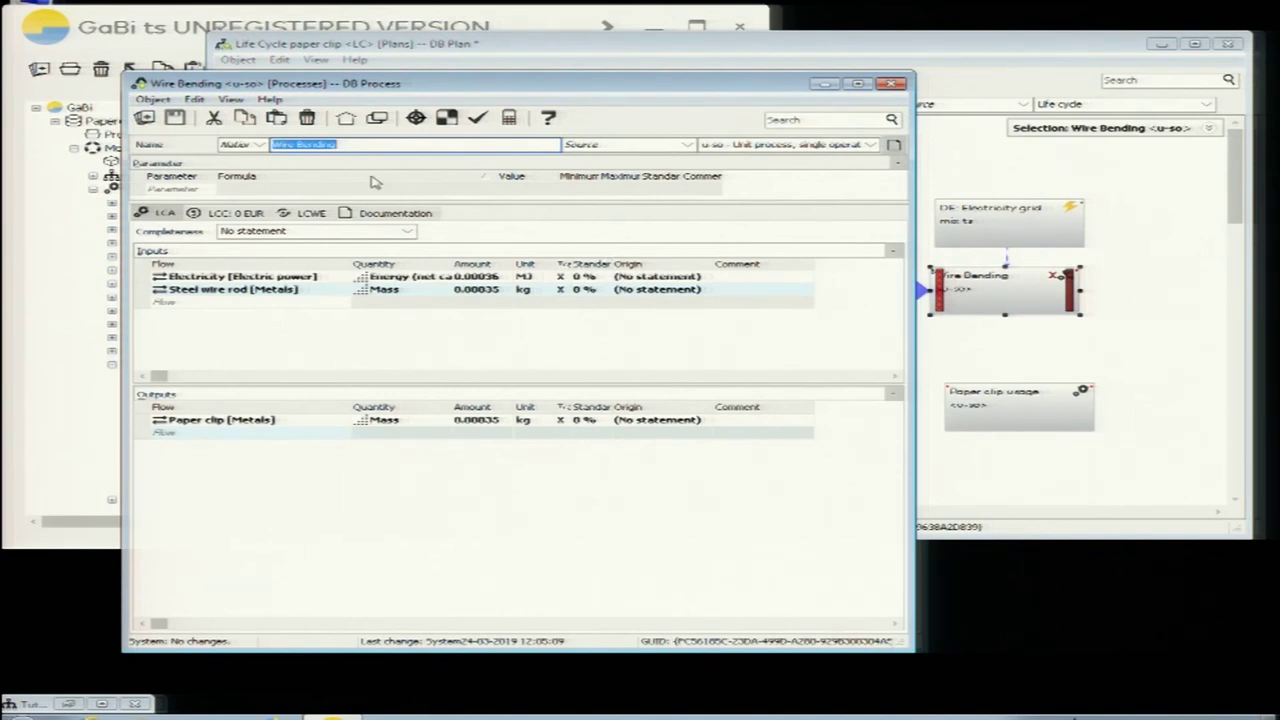
type("Paper clip")
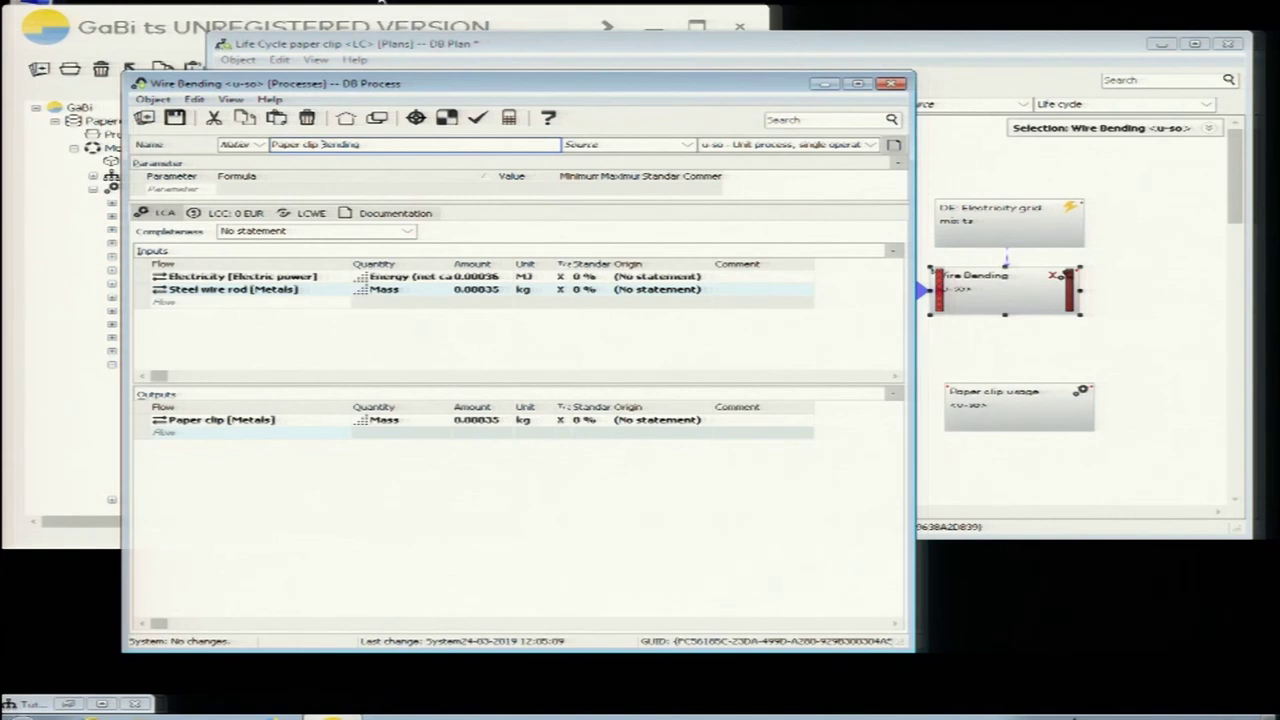
left_click(175, 117)
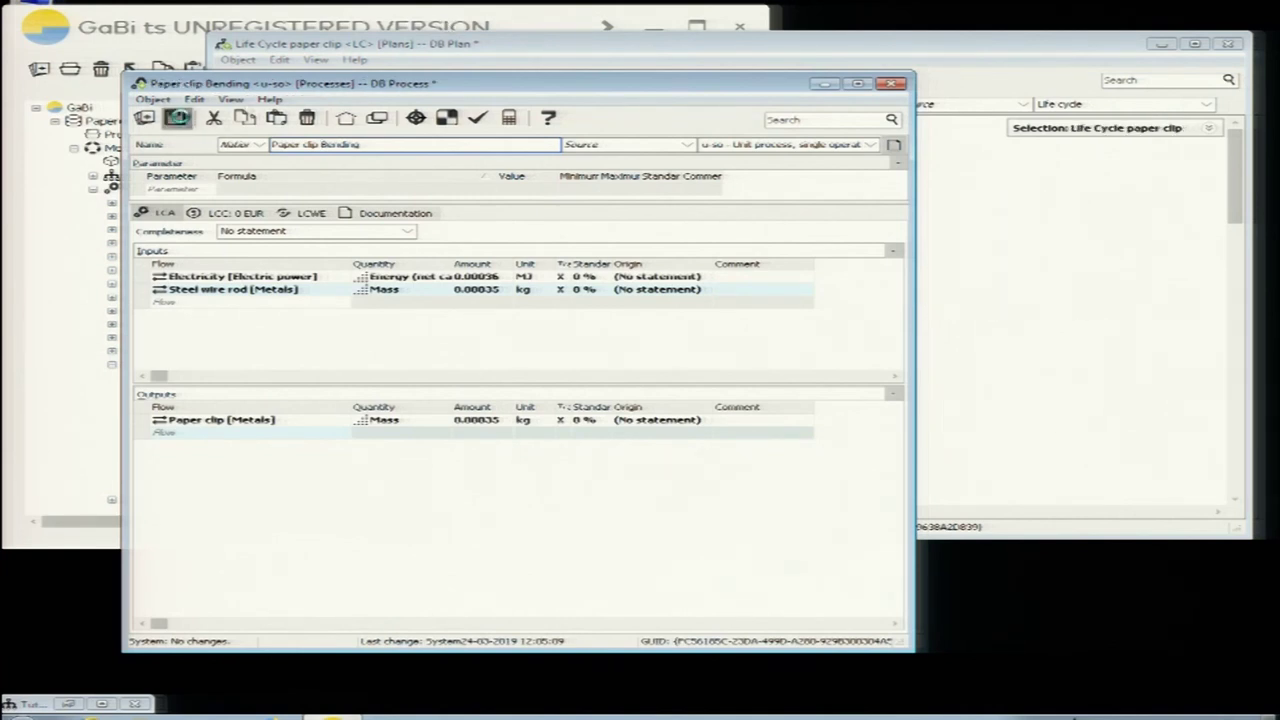
- Set the local name of the Paper clip usage process to "Use Phase Steel Paper Clip"
left_click(1038, 352)
double_click(1000, 405)
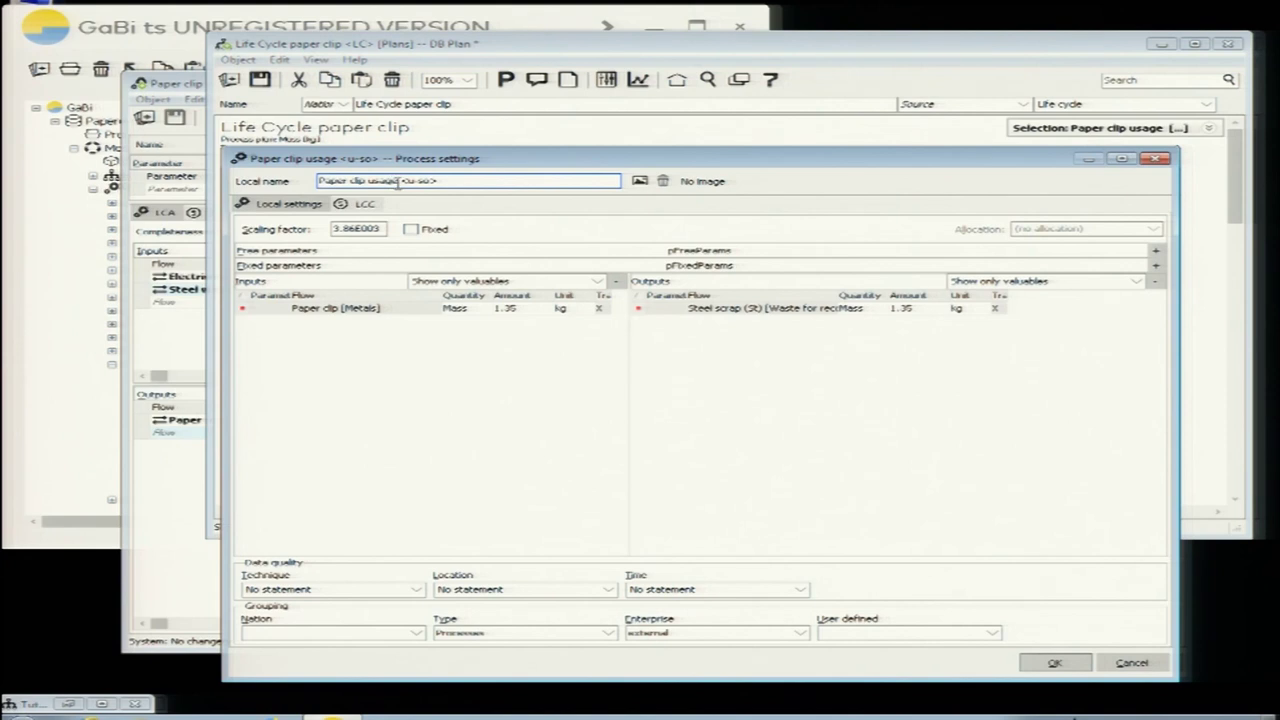
left_click_drag(292, 183, 283, 179)
type("Use Phase Steel")
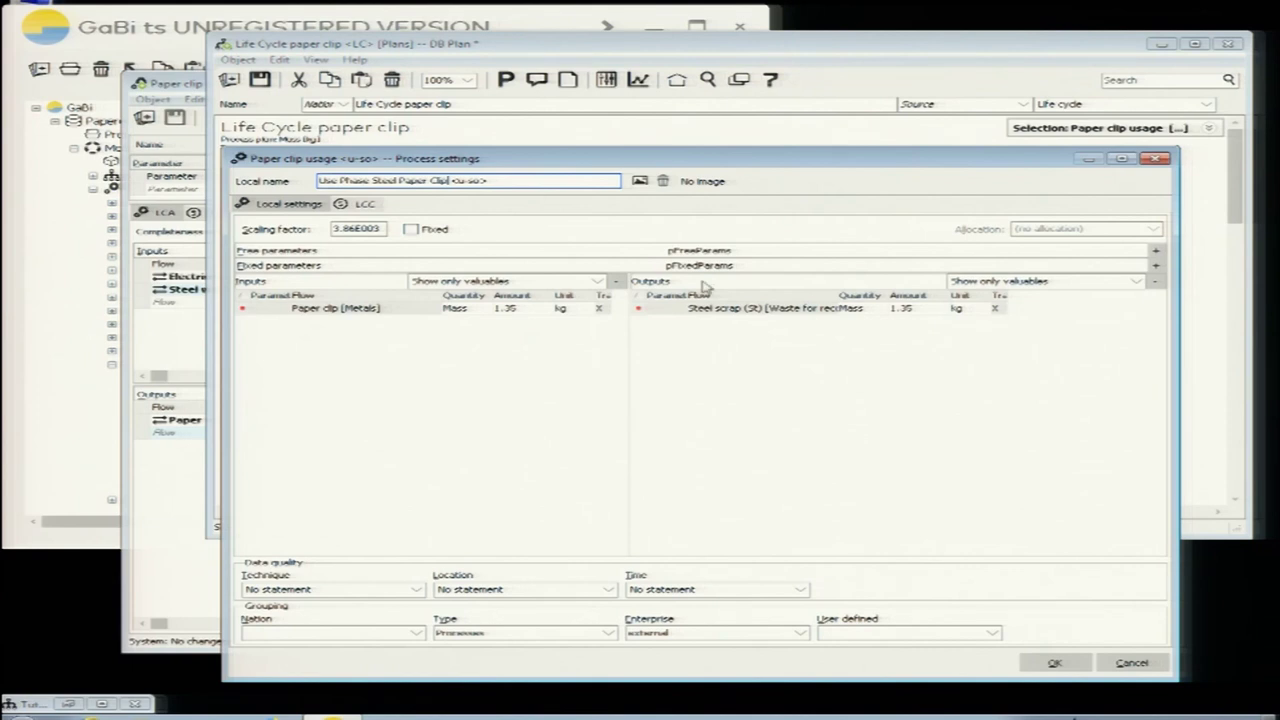
left_click(1052, 664)
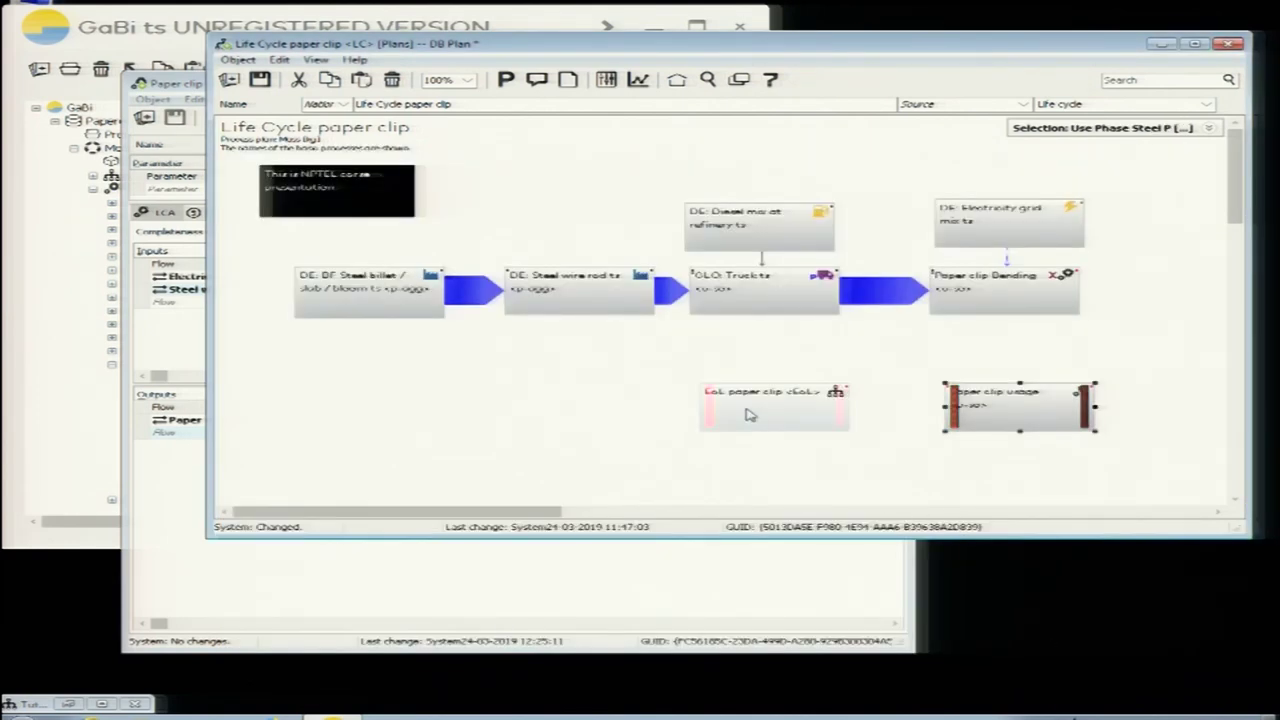
- Rename the nested EoL paper clip plan as "Tutorial End of Life", save it and close it
right_click(750, 414)
left_click(792, 453)
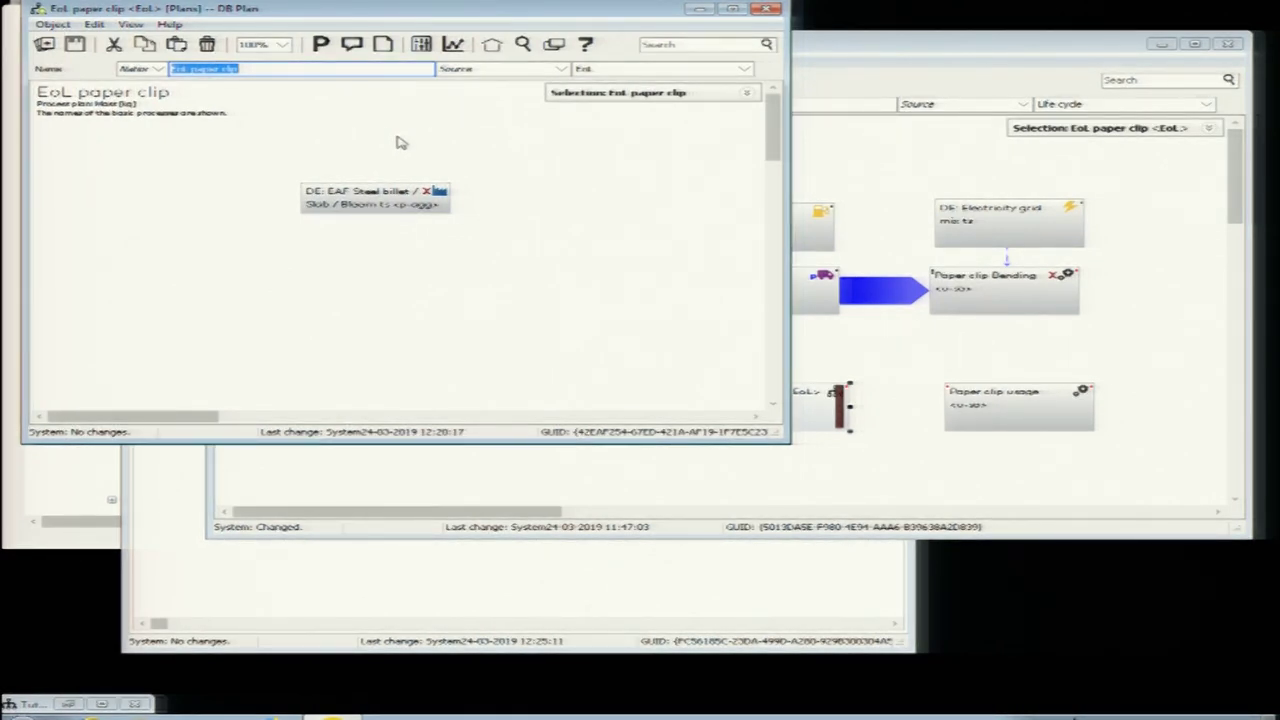
type("I")
type("utori")
type("al")
type(" E")
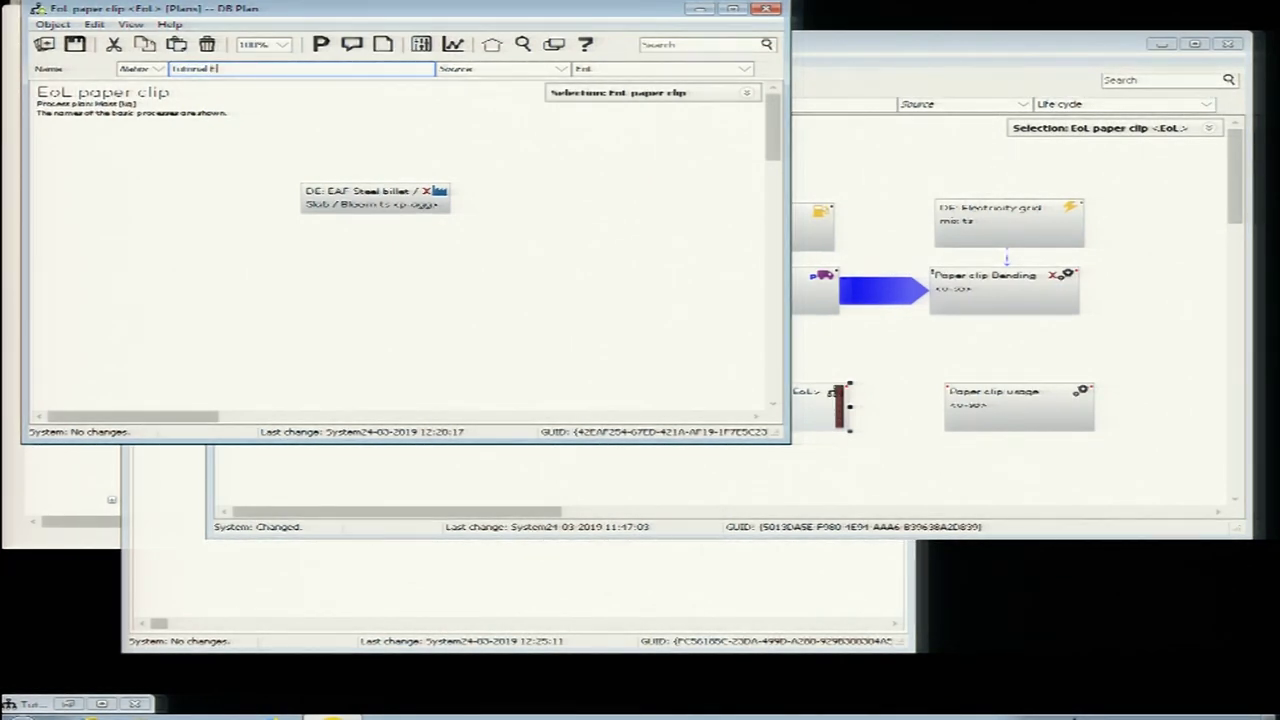
type("nd of Life")
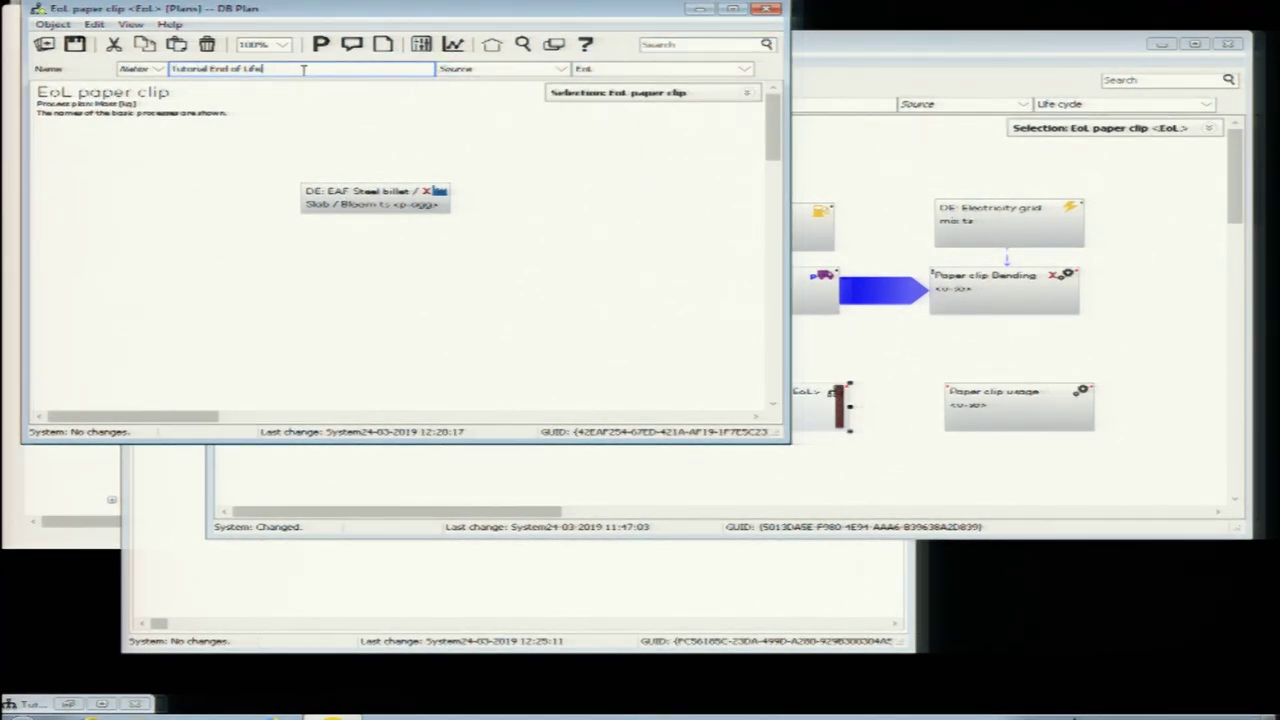
left_click(75, 44)
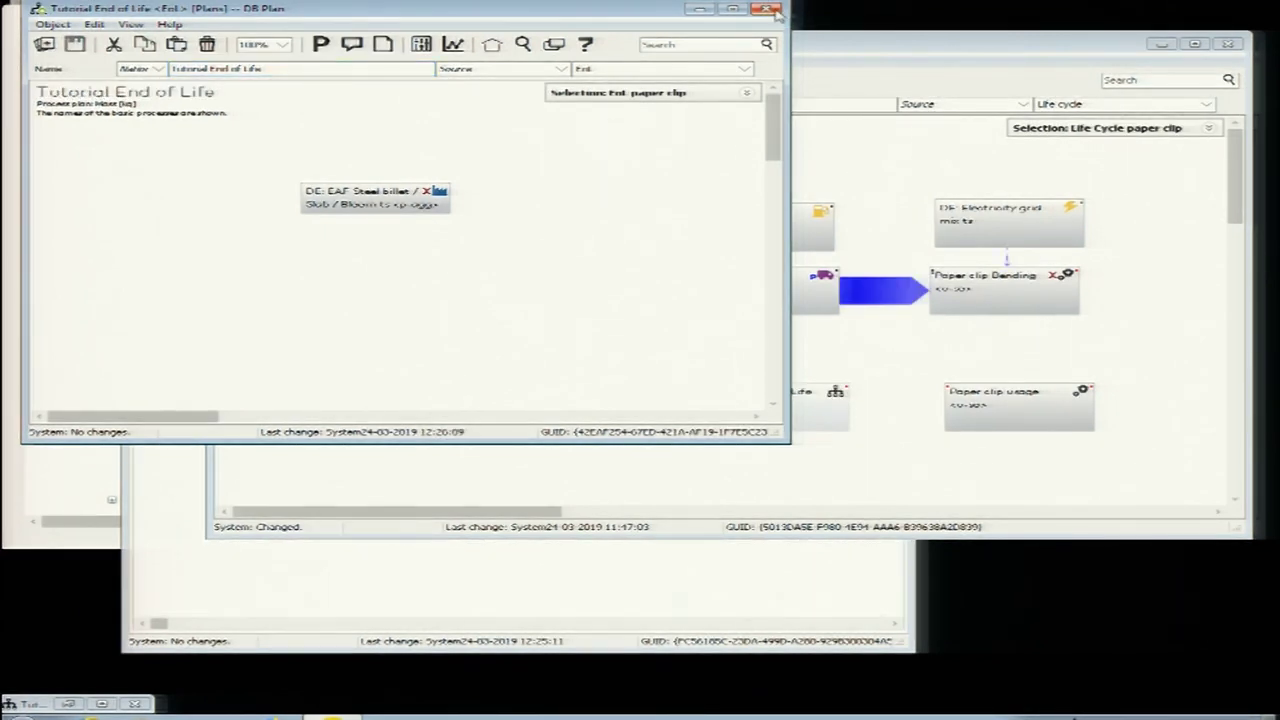
left_click(770, 10)
- Correct the comment's text to "This is NPTEL course presentation"
left_click(362, 195)
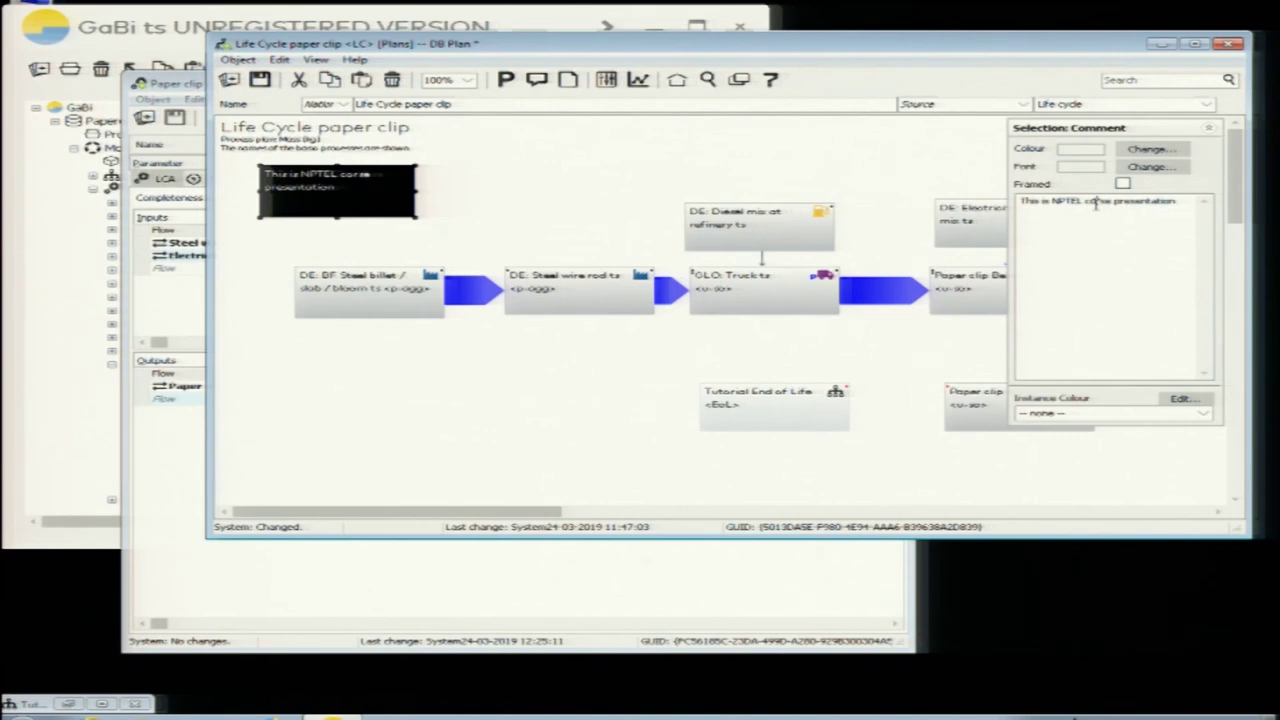
left_click(940, 180)
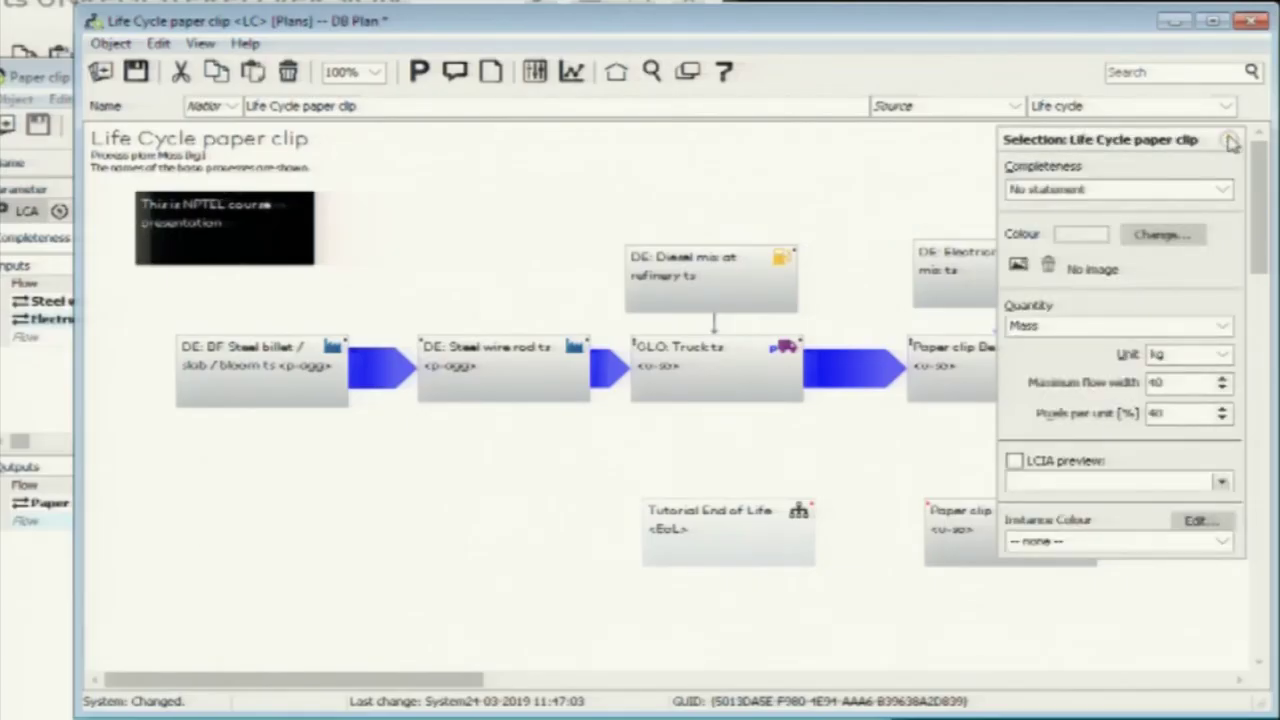
left_click(1231, 141)
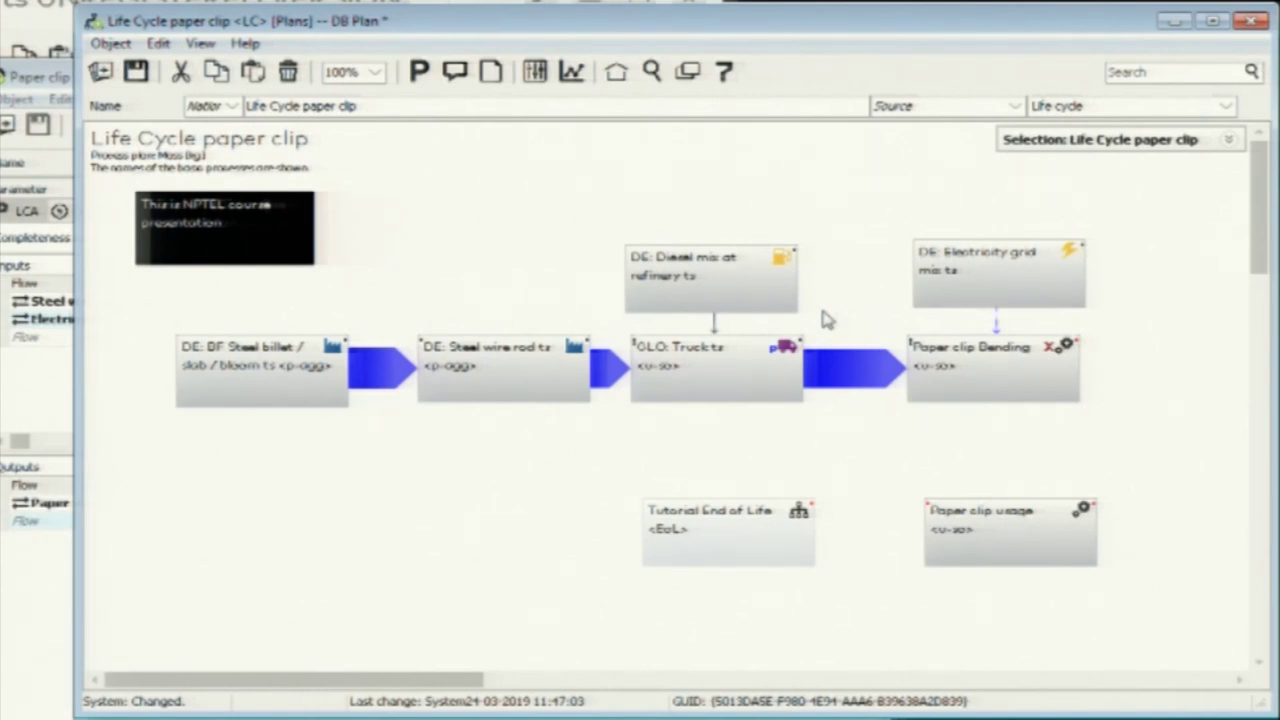
- Connect the Paper clip Bending process to the Paper clip usage process
left_click(996, 396)
left_click_drag(1071, 378, 1035, 524)
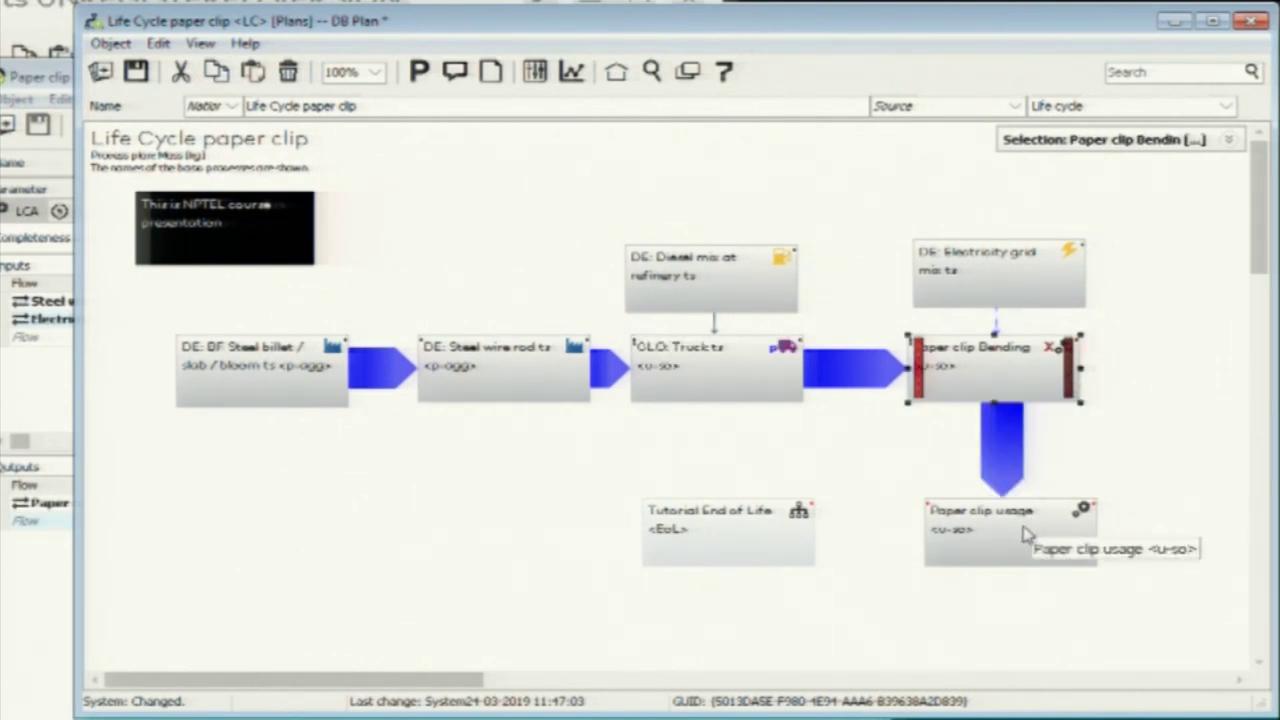
left_click(964, 533)
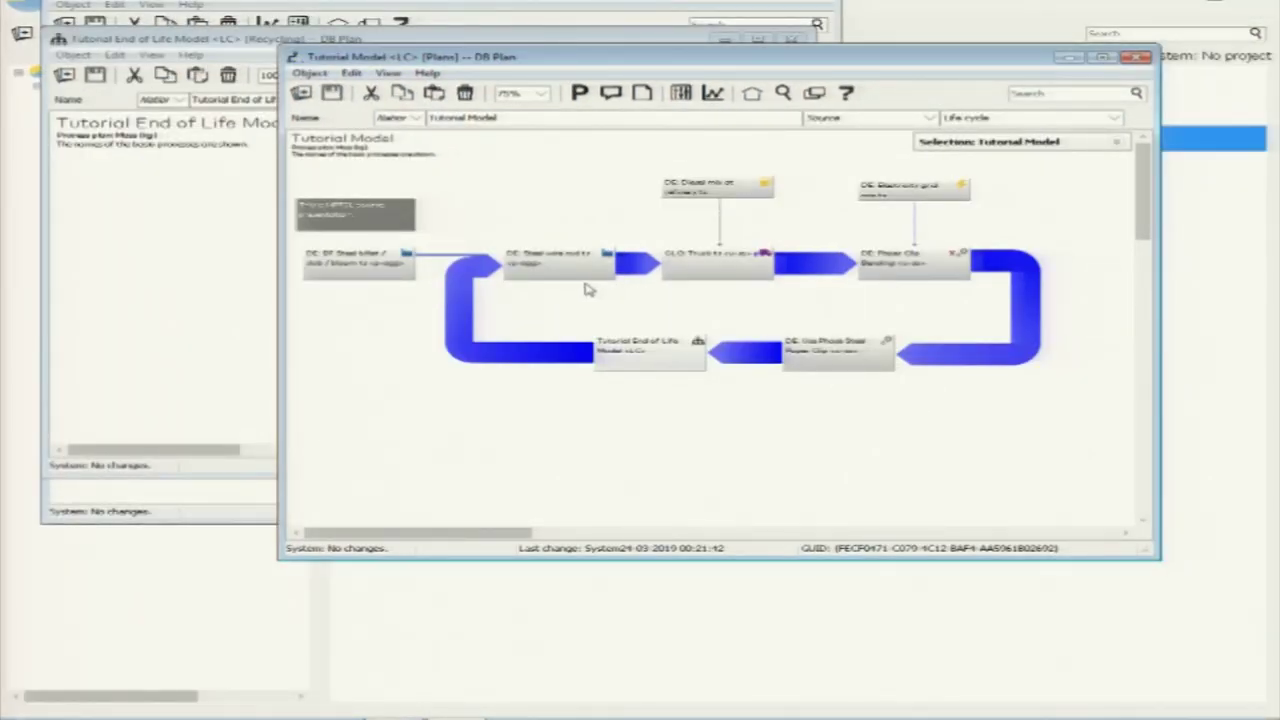
- Enlarge the finished Tutorial Model plan to 100% zoom and calculate its balance results
left_click(1102, 57)
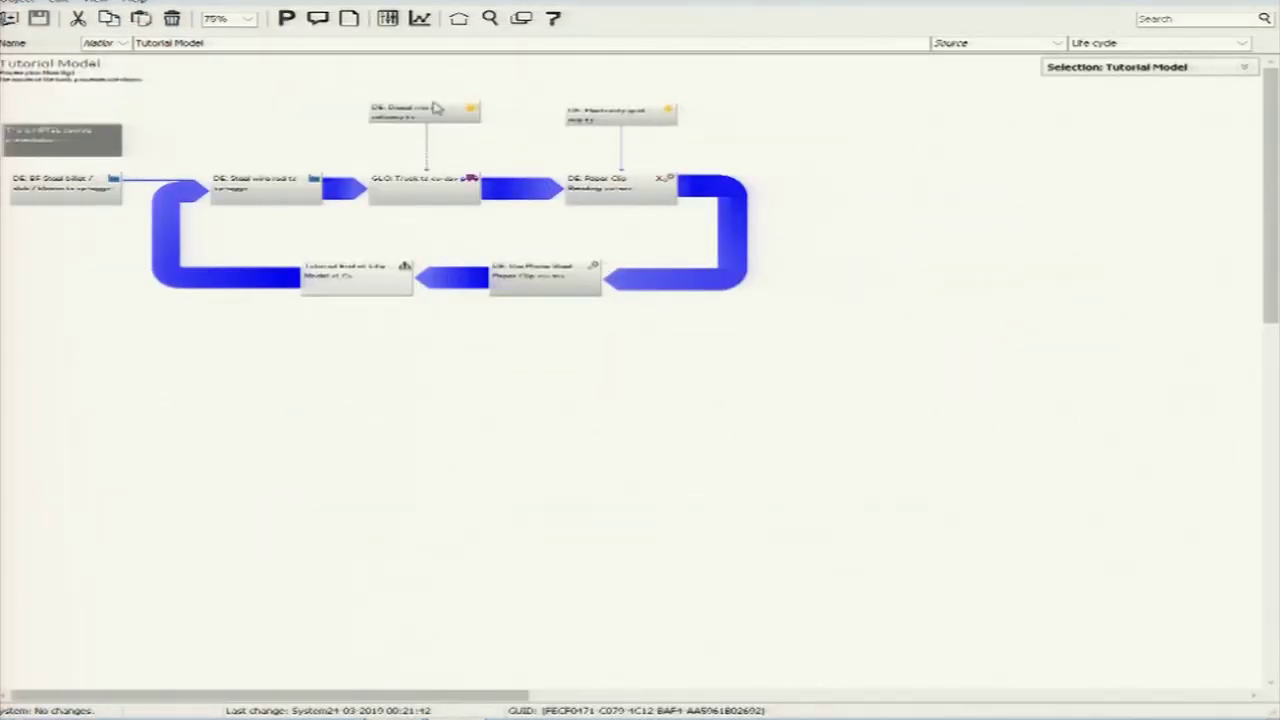
left_click(247, 19)
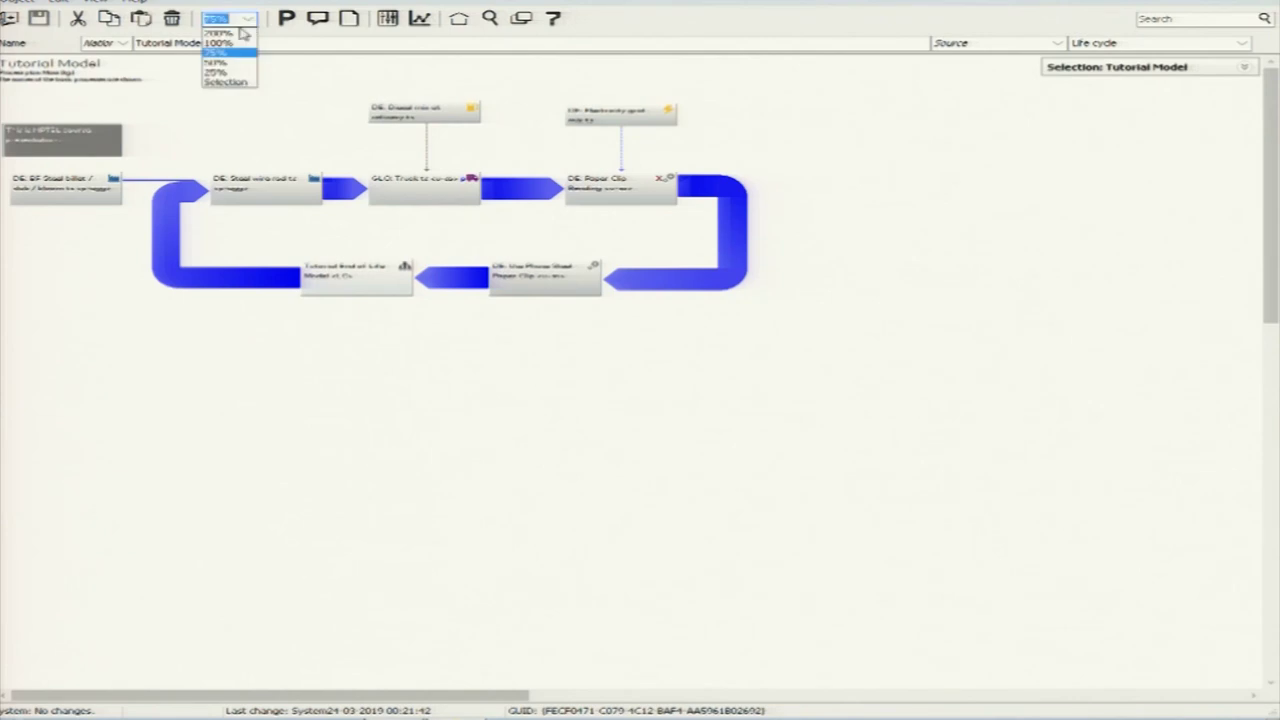
left_click(226, 45)
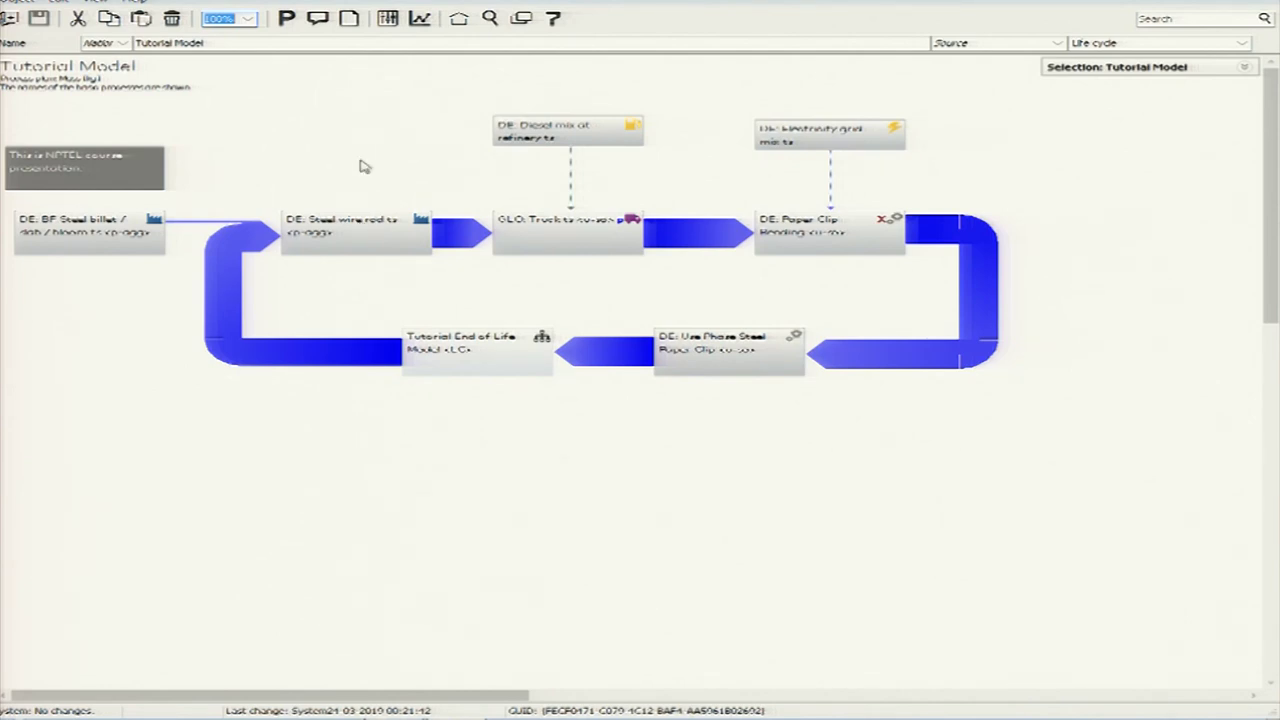
left_click(421, 20)
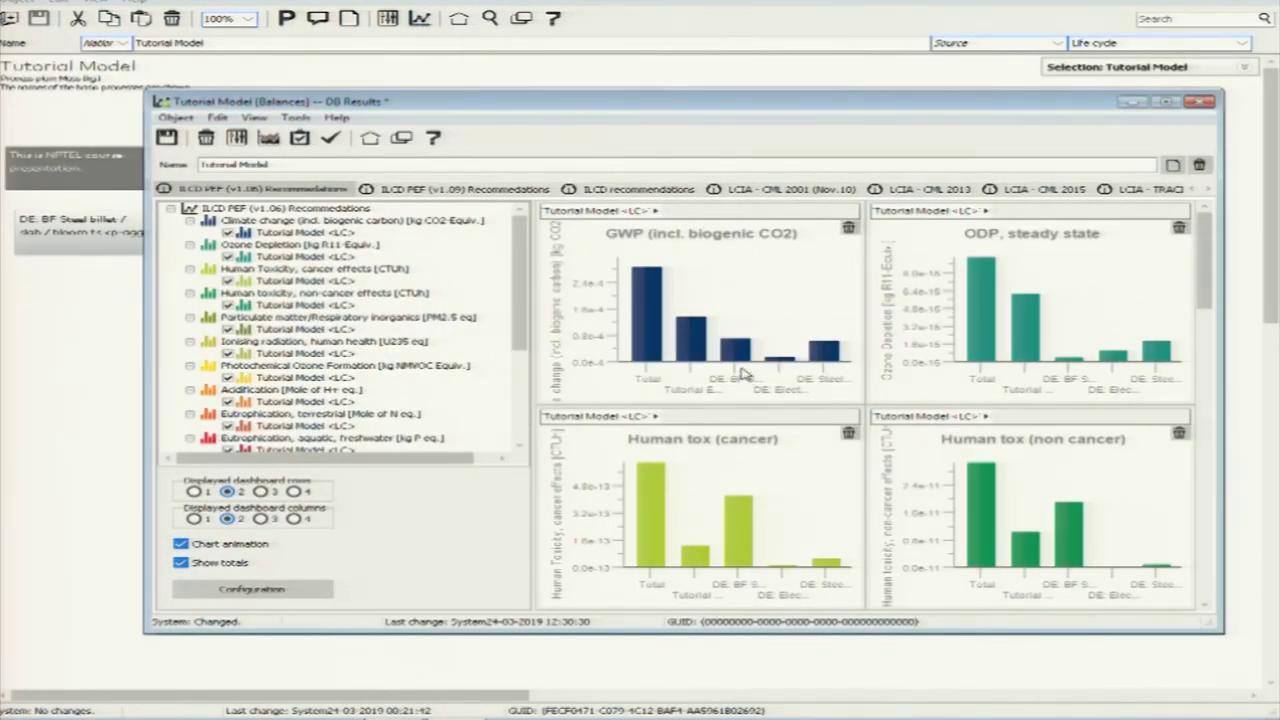
- Drill down the GWP chart through the Tutorial End of Life Model to the EAF Steel billet process, and go back up one level
mouse_move(975, 252)
mouse_move(654, 350)
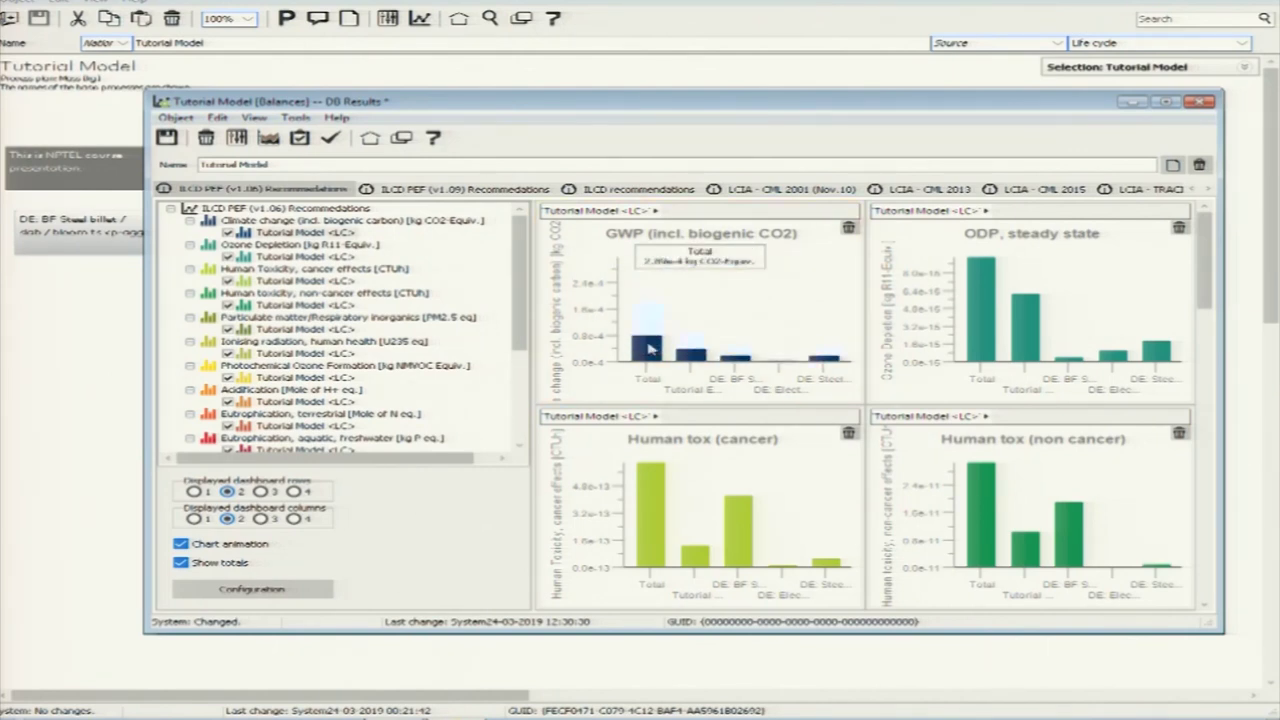
left_click(673, 346)
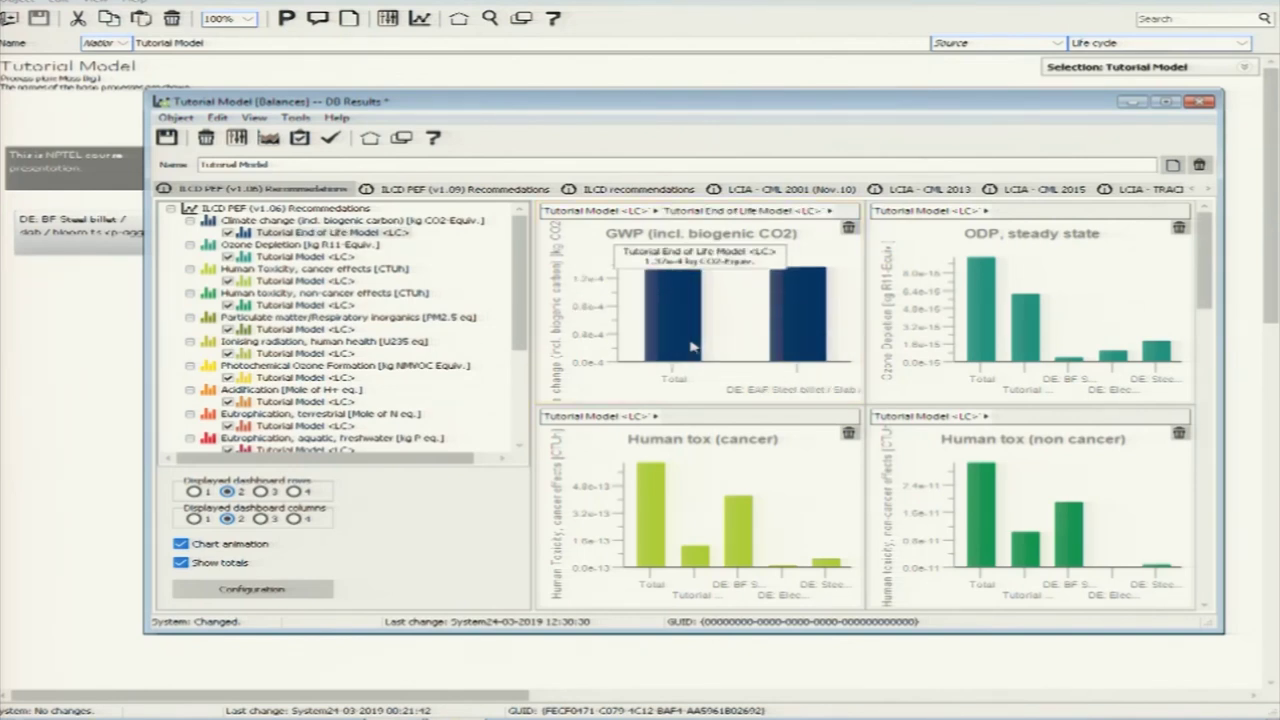
left_click(692, 346)
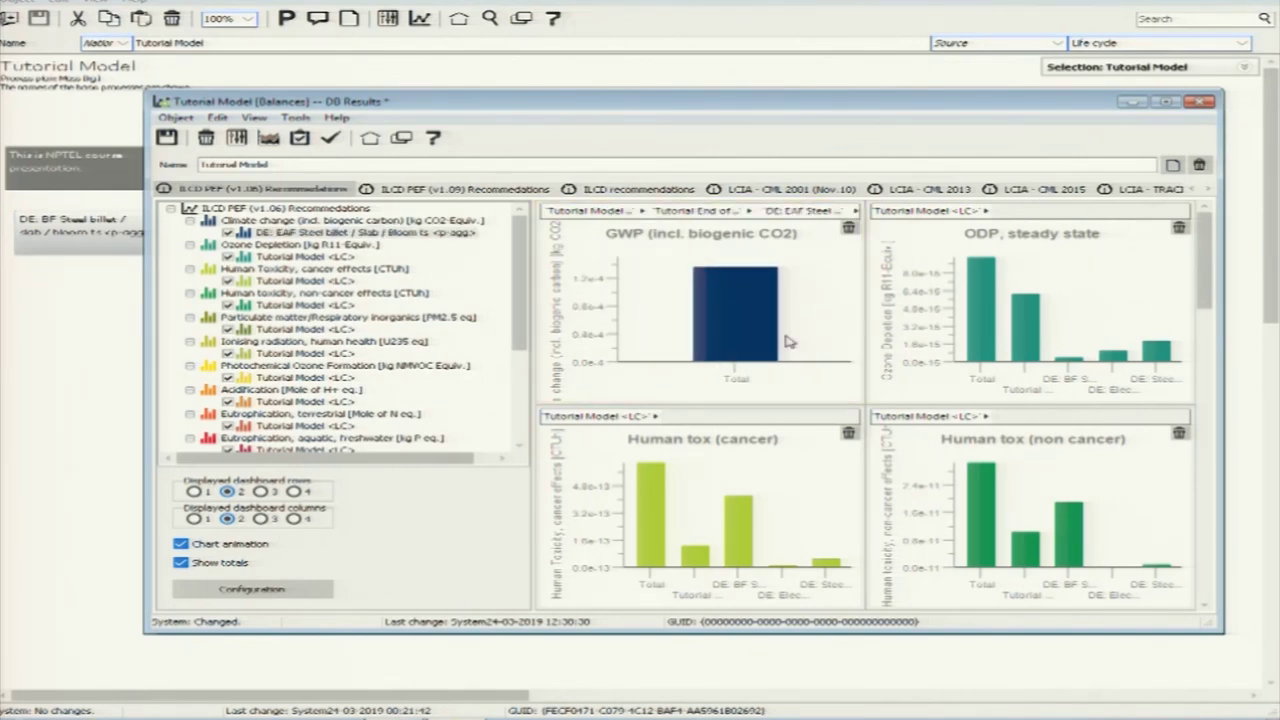
right_click(760, 327)
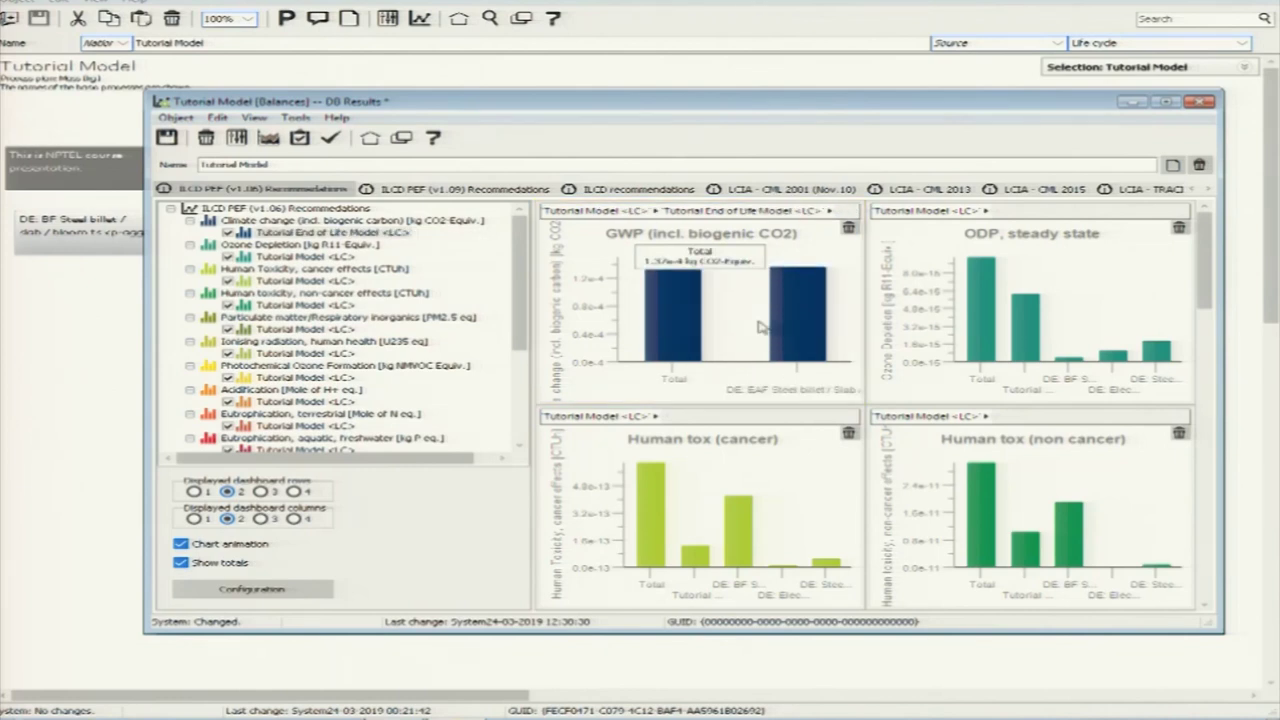
- Return the GWP chart to its top level and drill down again through Tutorial End of Life Model to the EAF Steel billet process
left_click(795, 322)
right_click(742, 332)
right_click(660, 340)
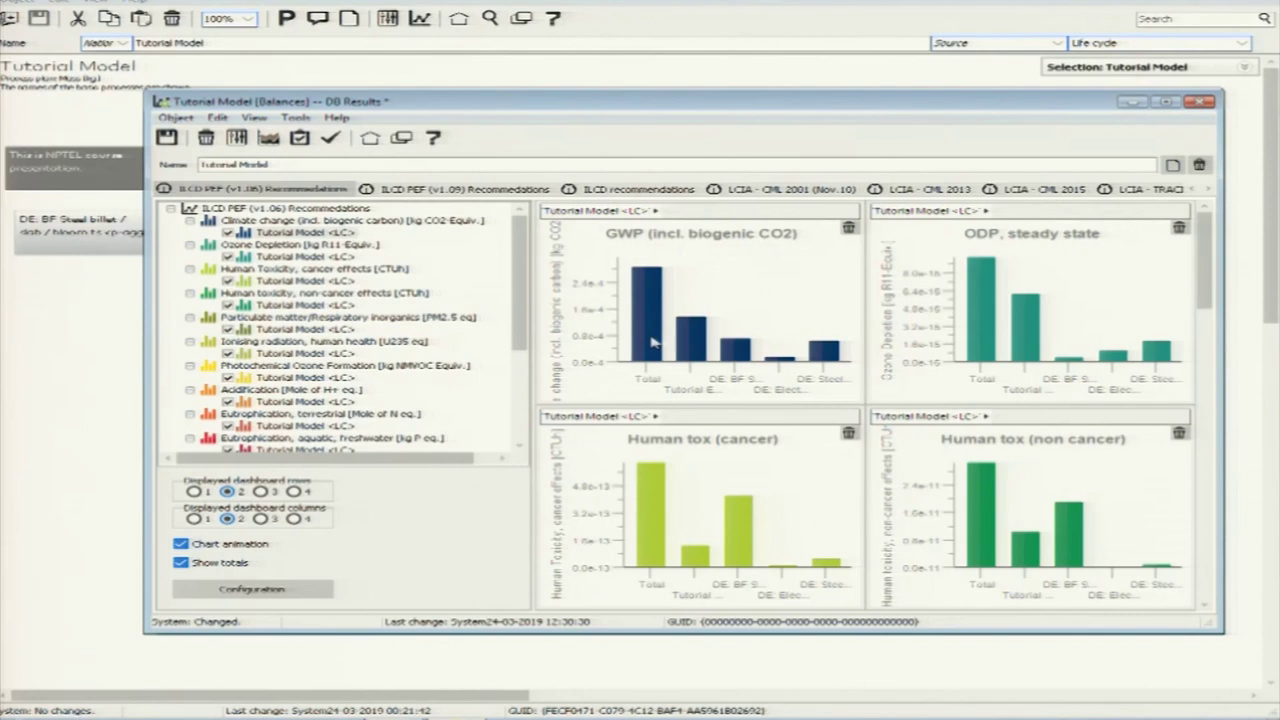
left_click(680, 345)
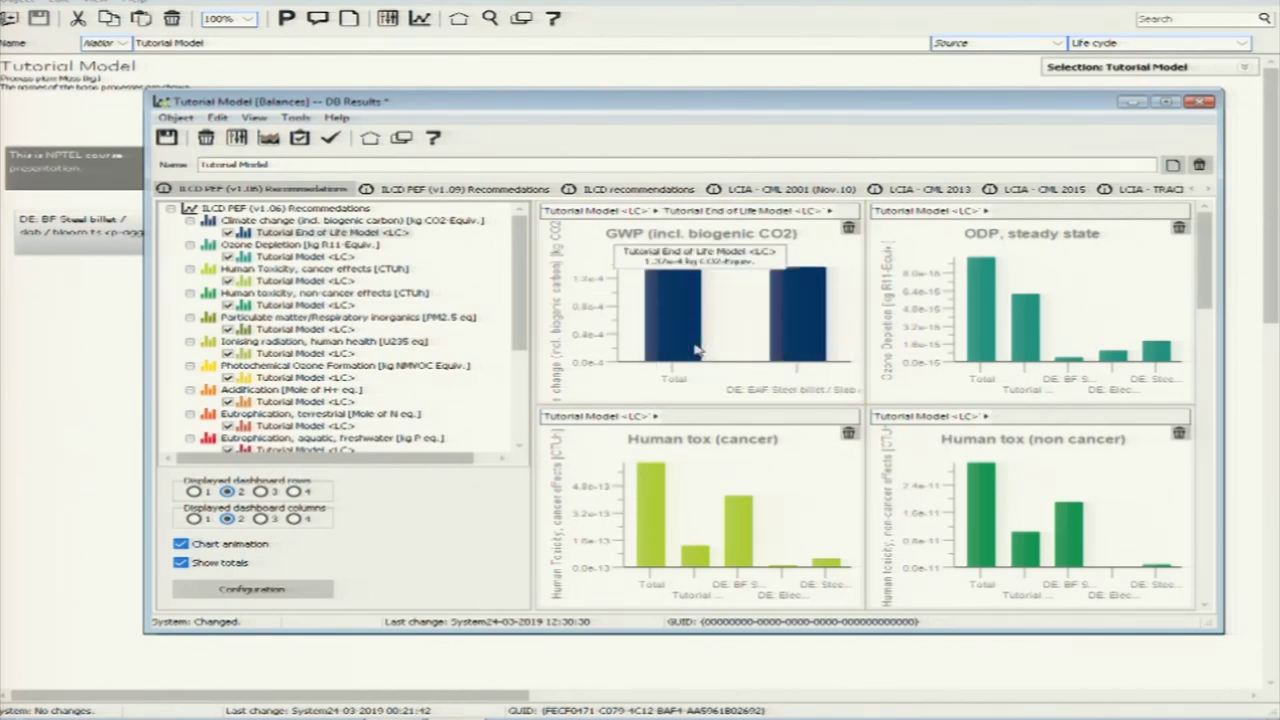
left_click(775, 335)
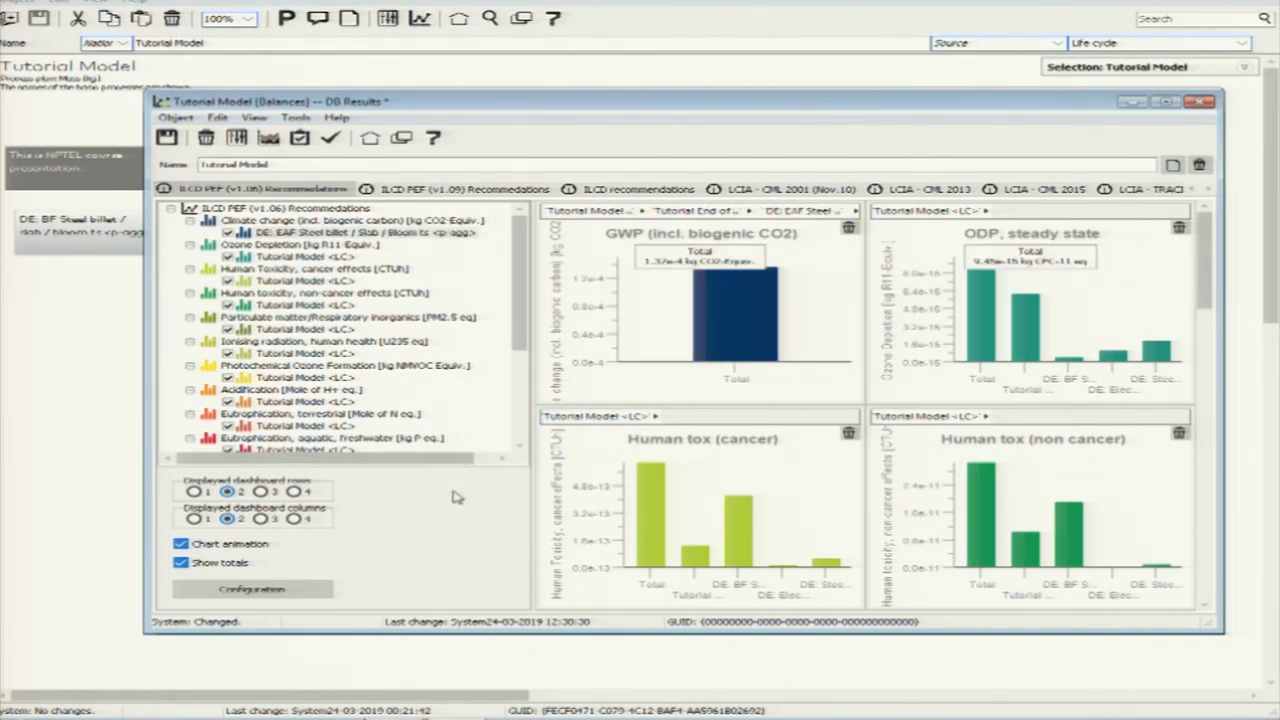
- Maximize the results window and enlarge the GWP chart in a one-row, one-column dashboard, showing its Tutorial End of Life Model level
left_click(1170, 104)
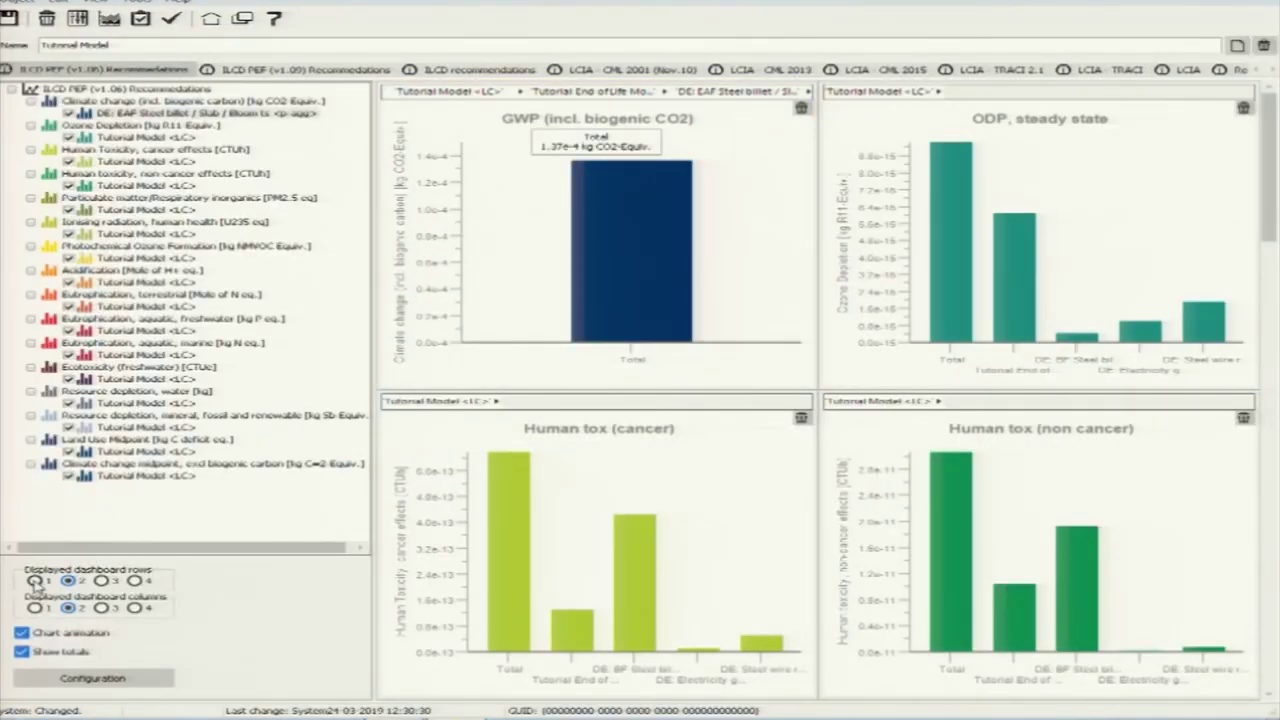
left_click(36, 581)
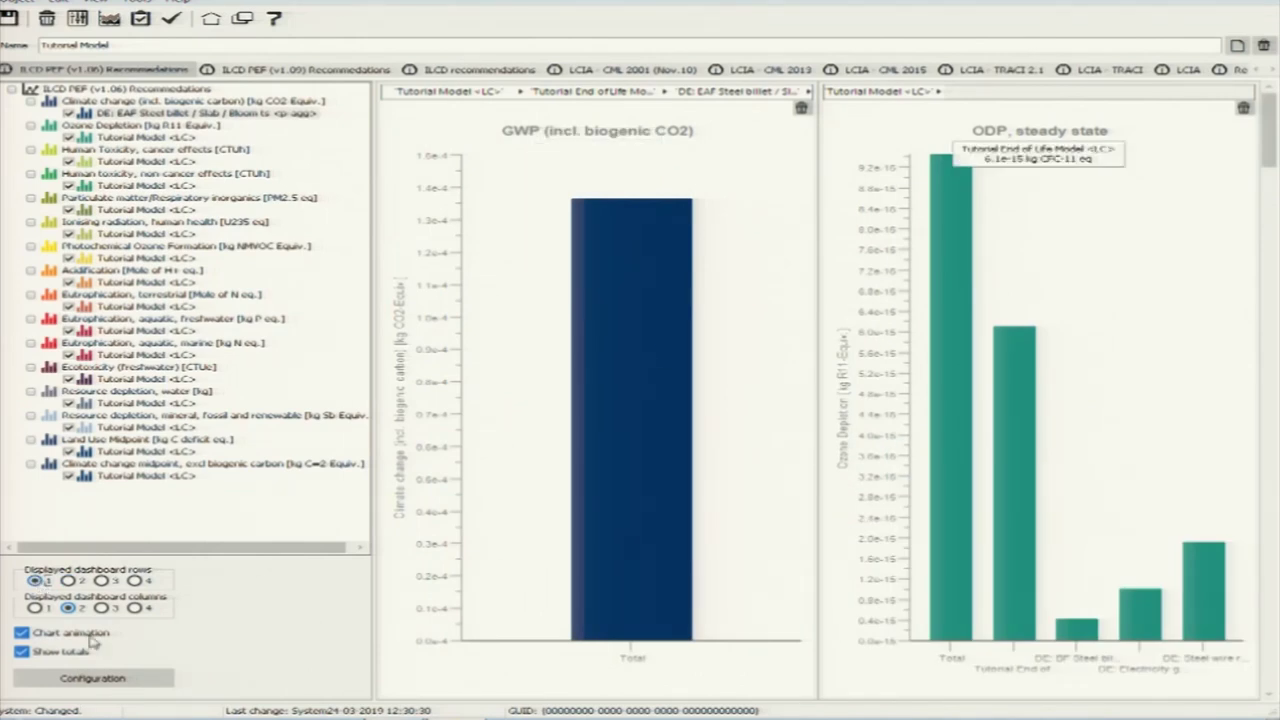
left_click(36, 608)
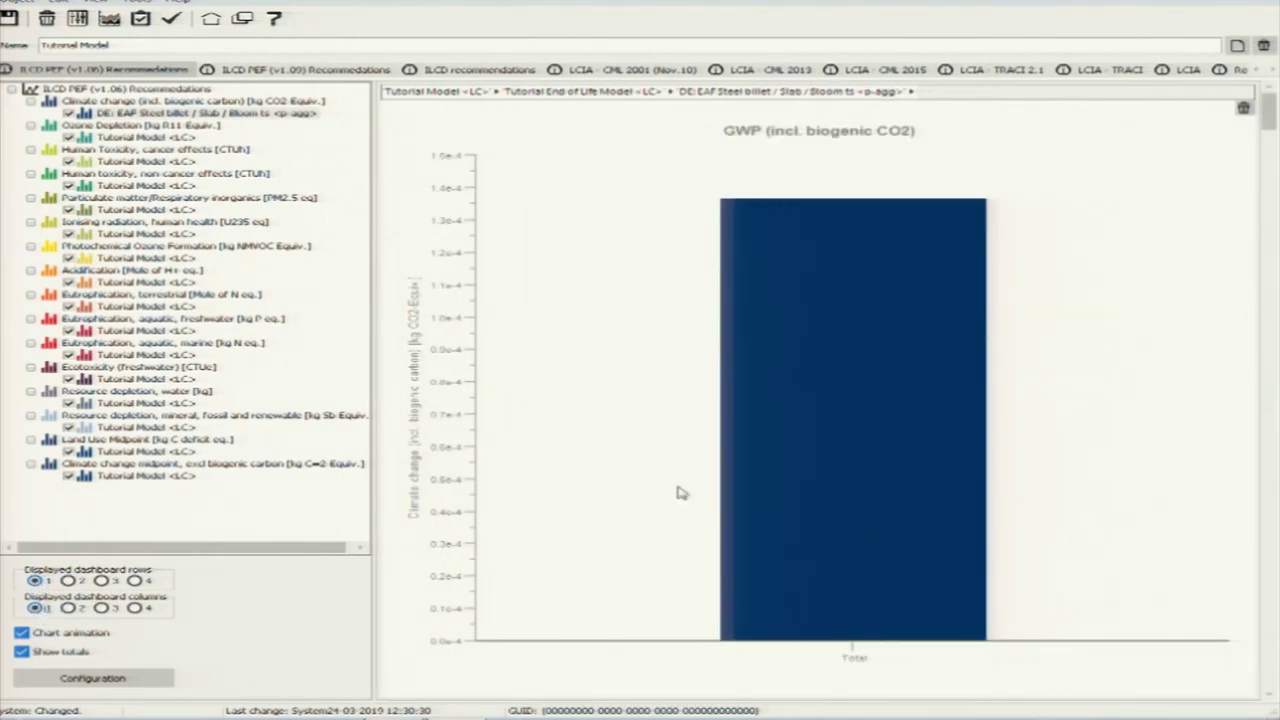
left_click(740, 509)
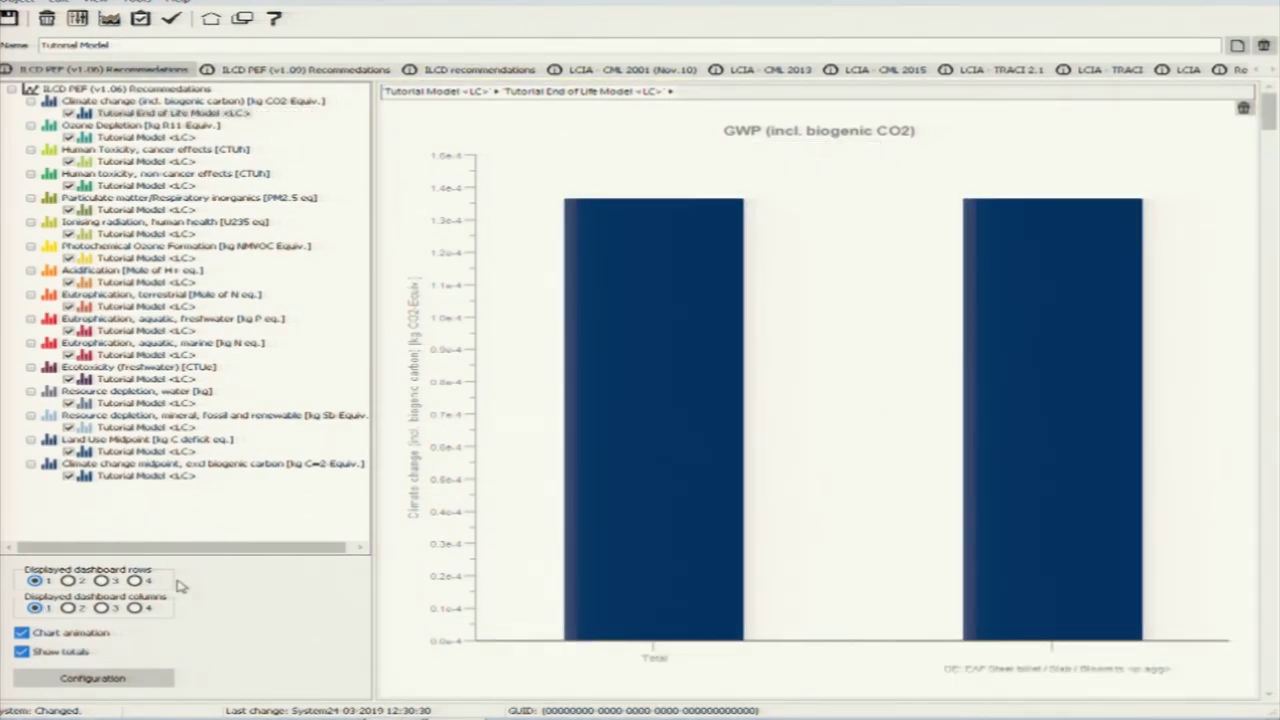
- View the impact charts together in a dashboard of four rows and four columns, and restore two rows and two columns
left_click(134, 580)
left_click(135, 608)
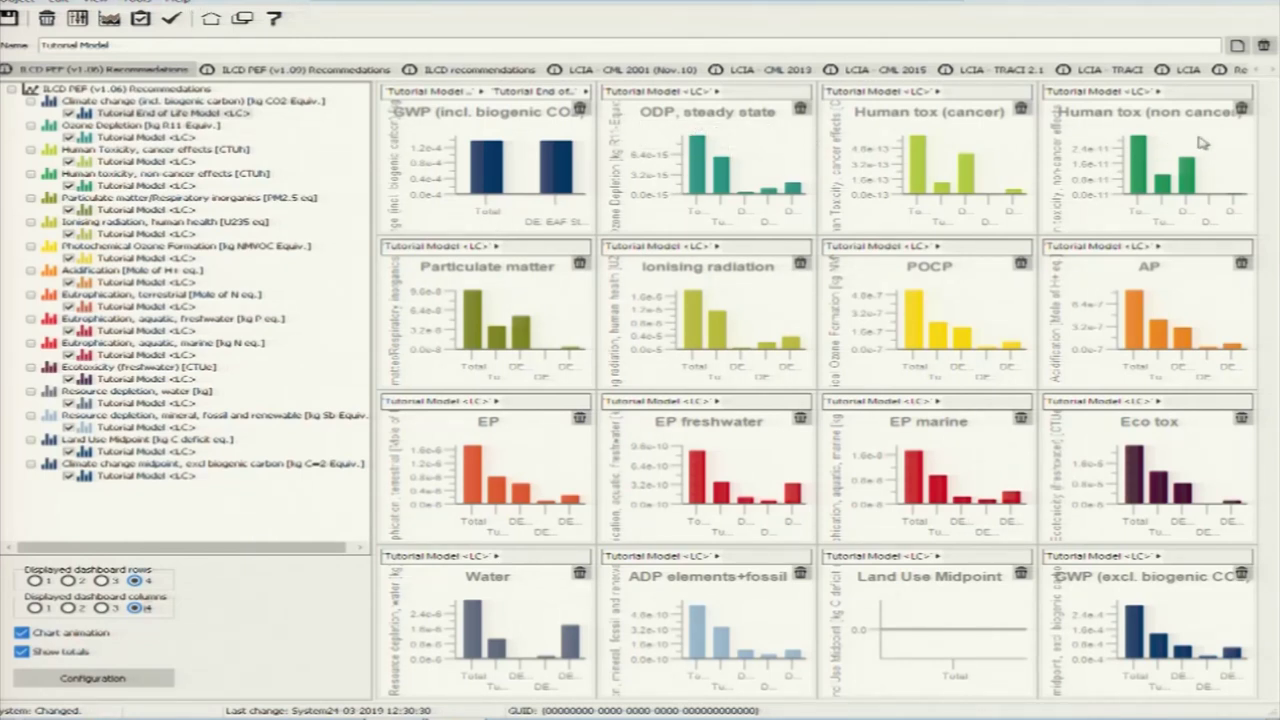
mouse_move(472, 294)
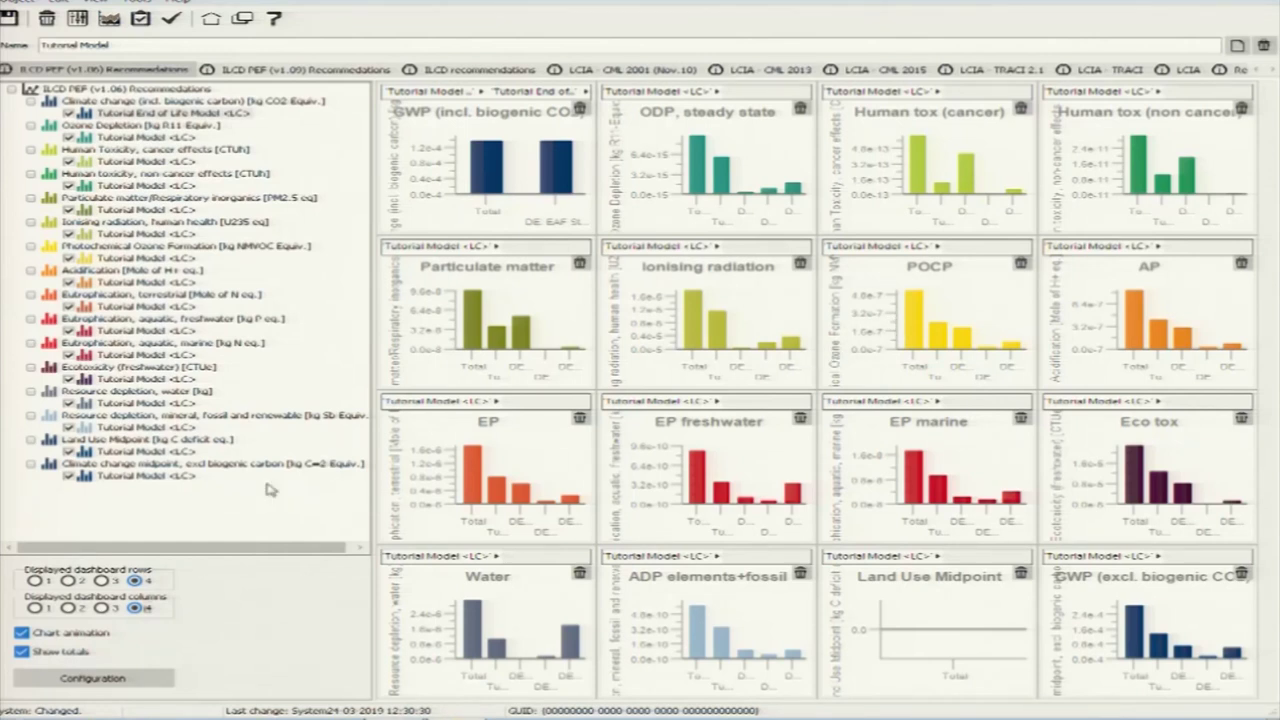
left_click(67, 580)
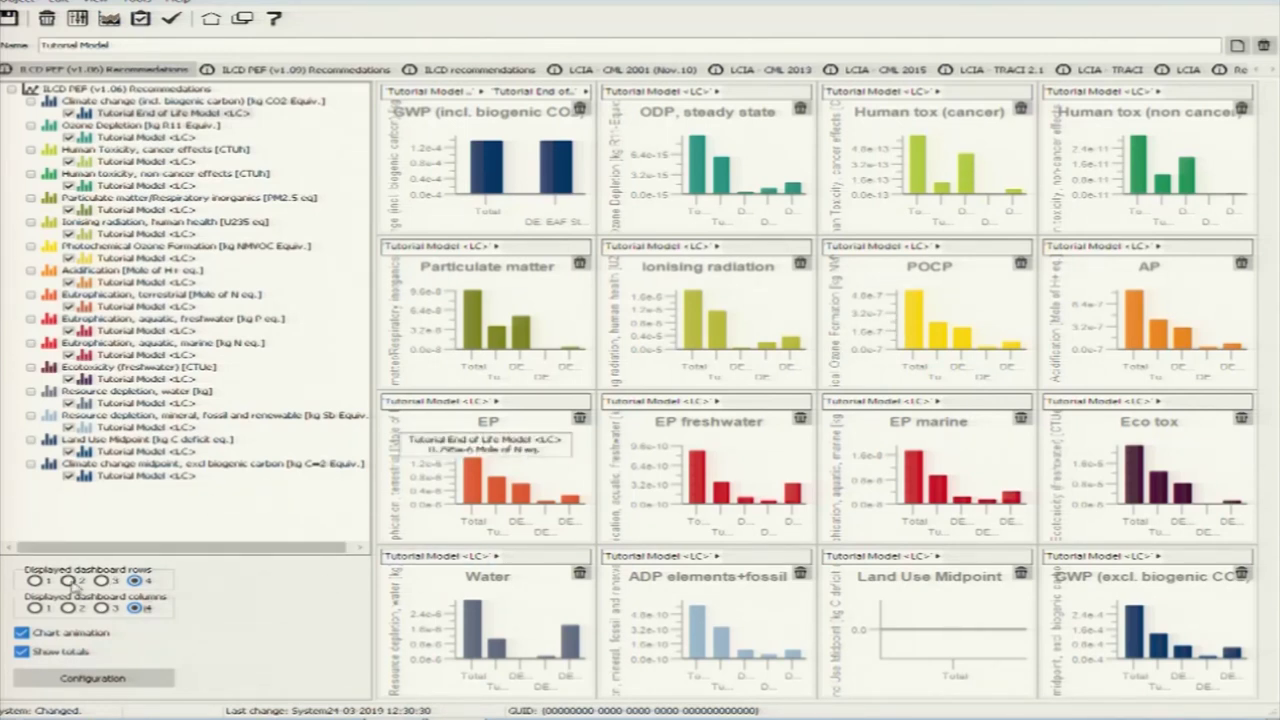
left_click(69, 608)
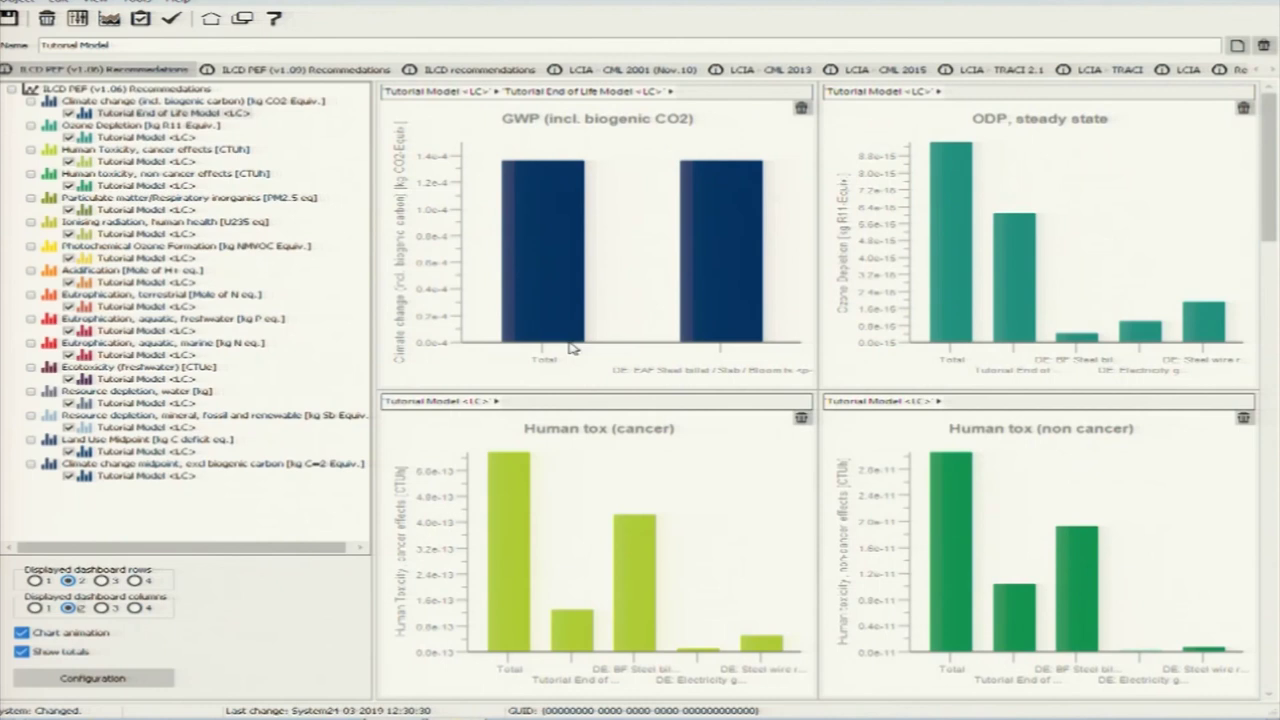
- Display the options for moving the GWP chart or copying it to the clipboard
right_click(583, 315)
right_click(583, 290)
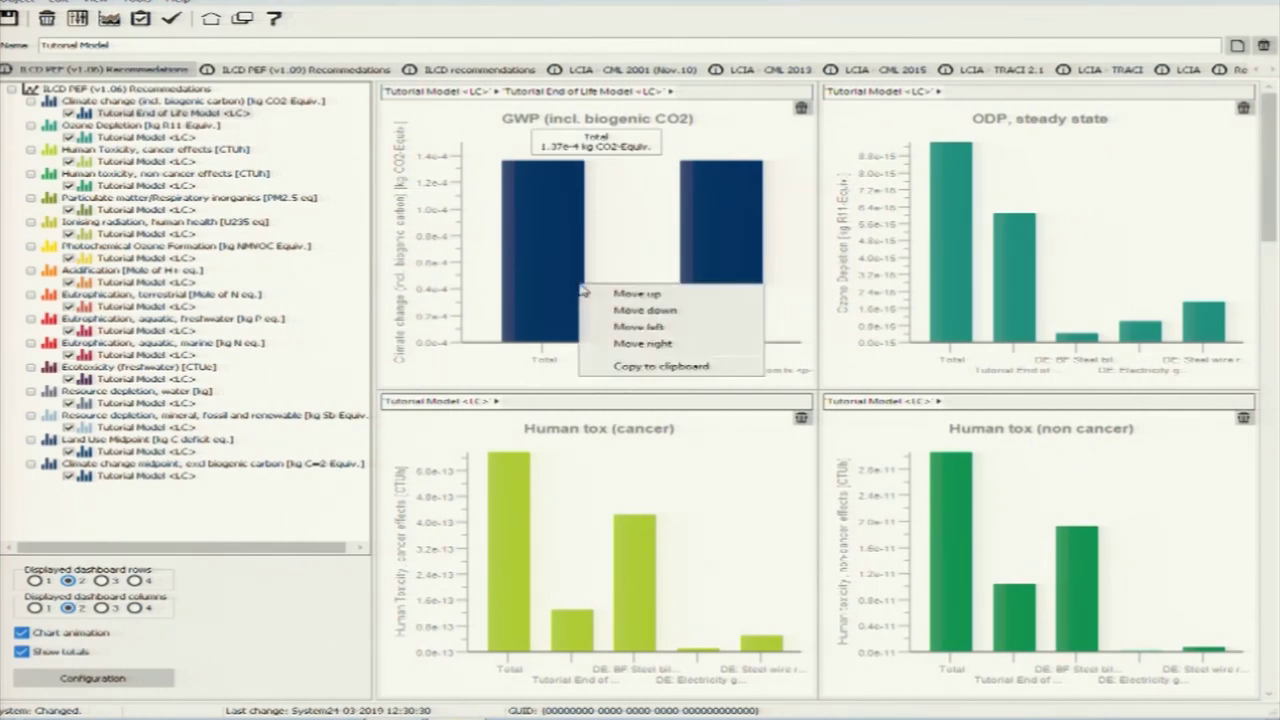
right_click(563, 266)
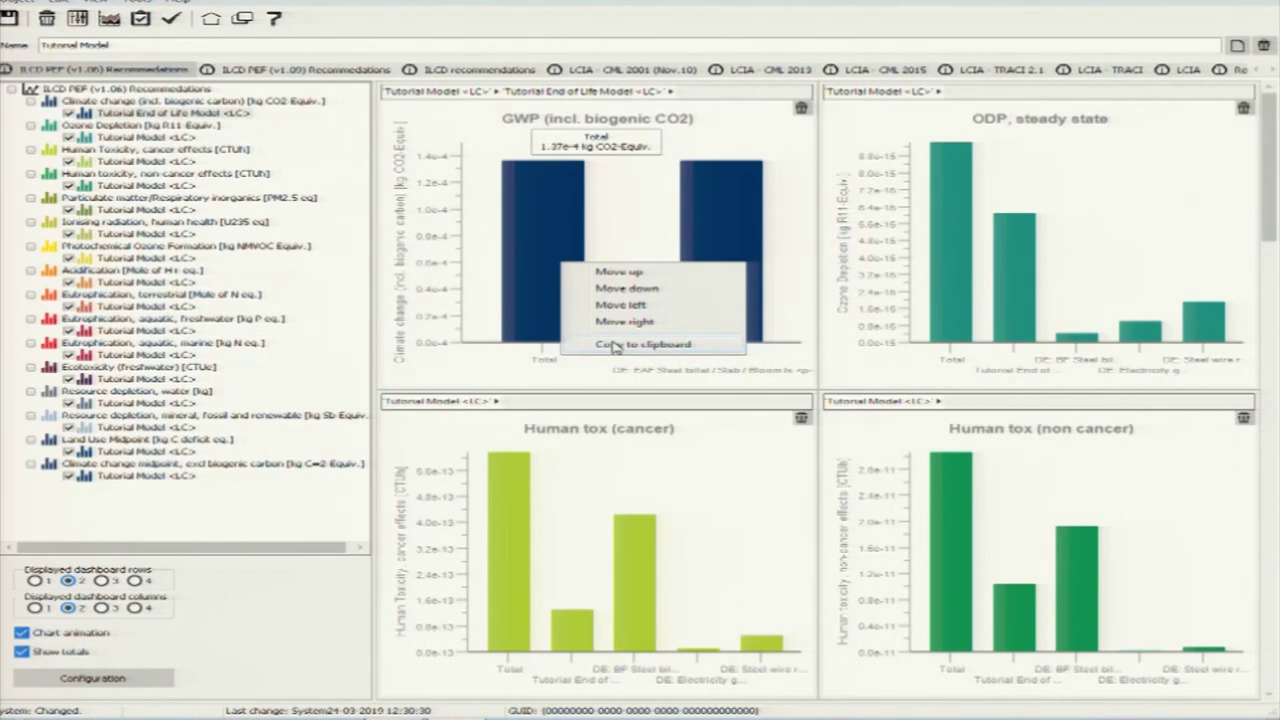
- Add a new empty dashboard to the results and open its chart configuration
left_click(1272, 72)
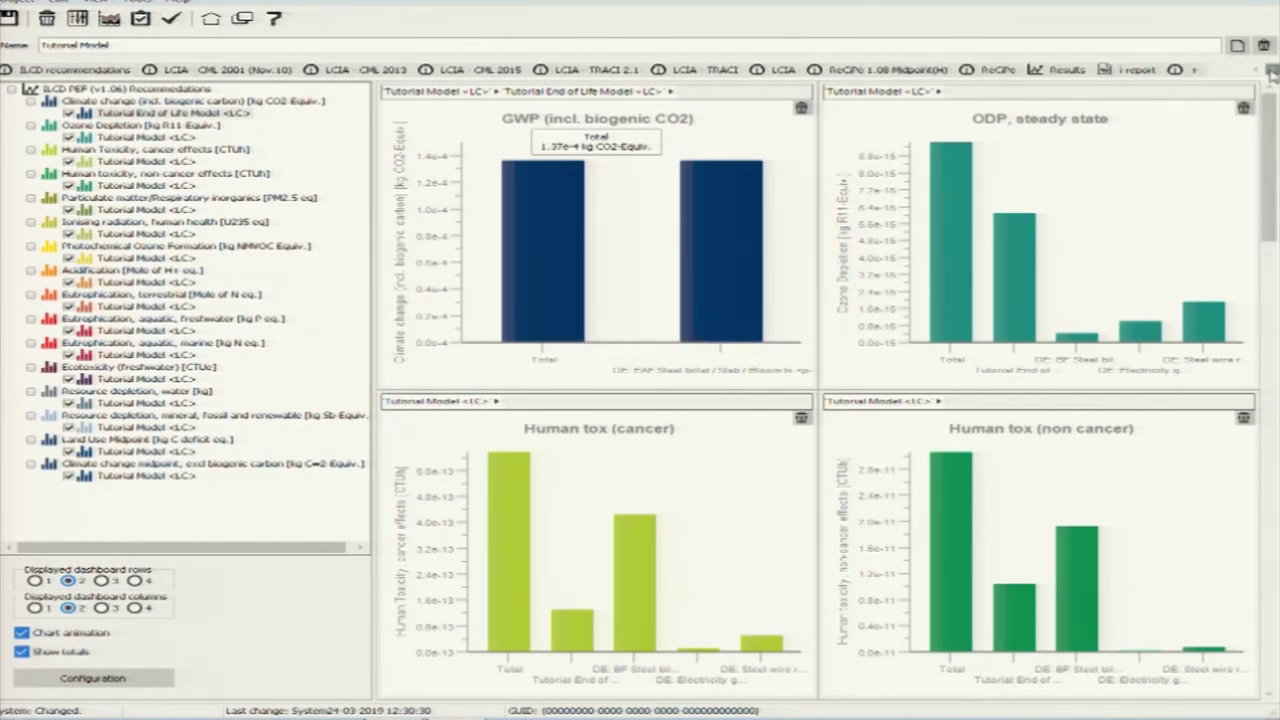
left_click(1196, 75)
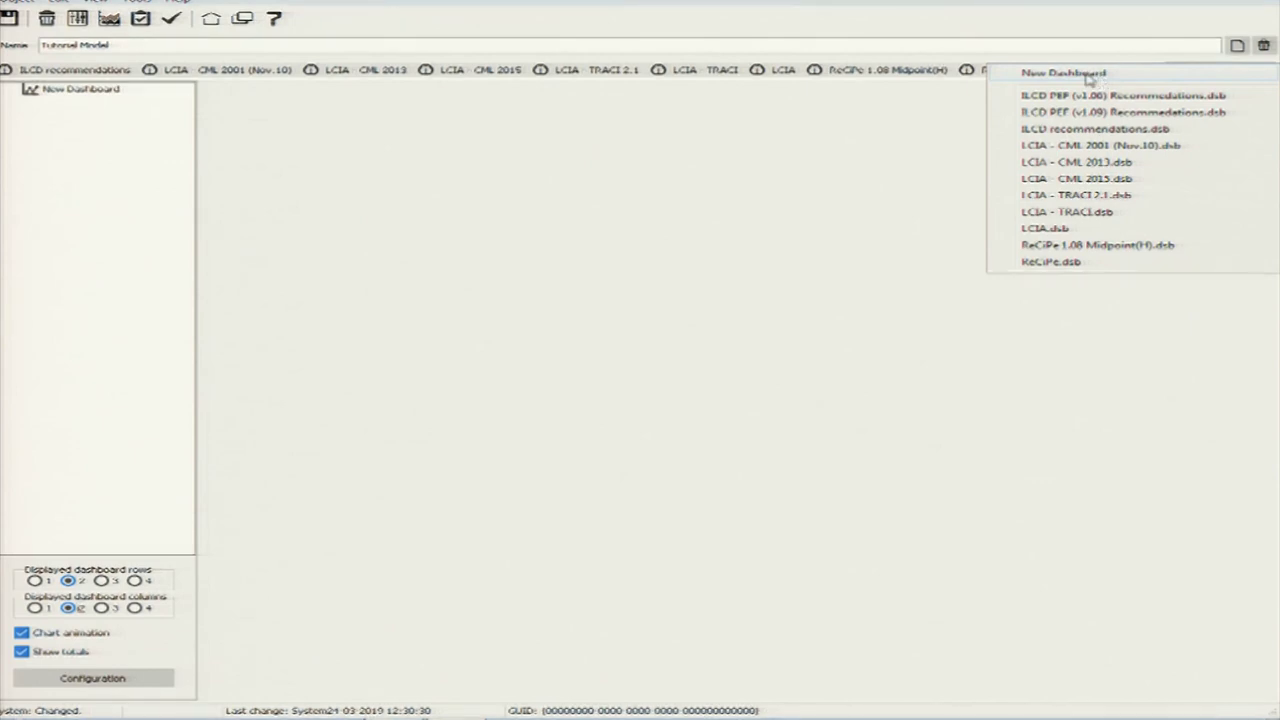
left_click(1096, 76)
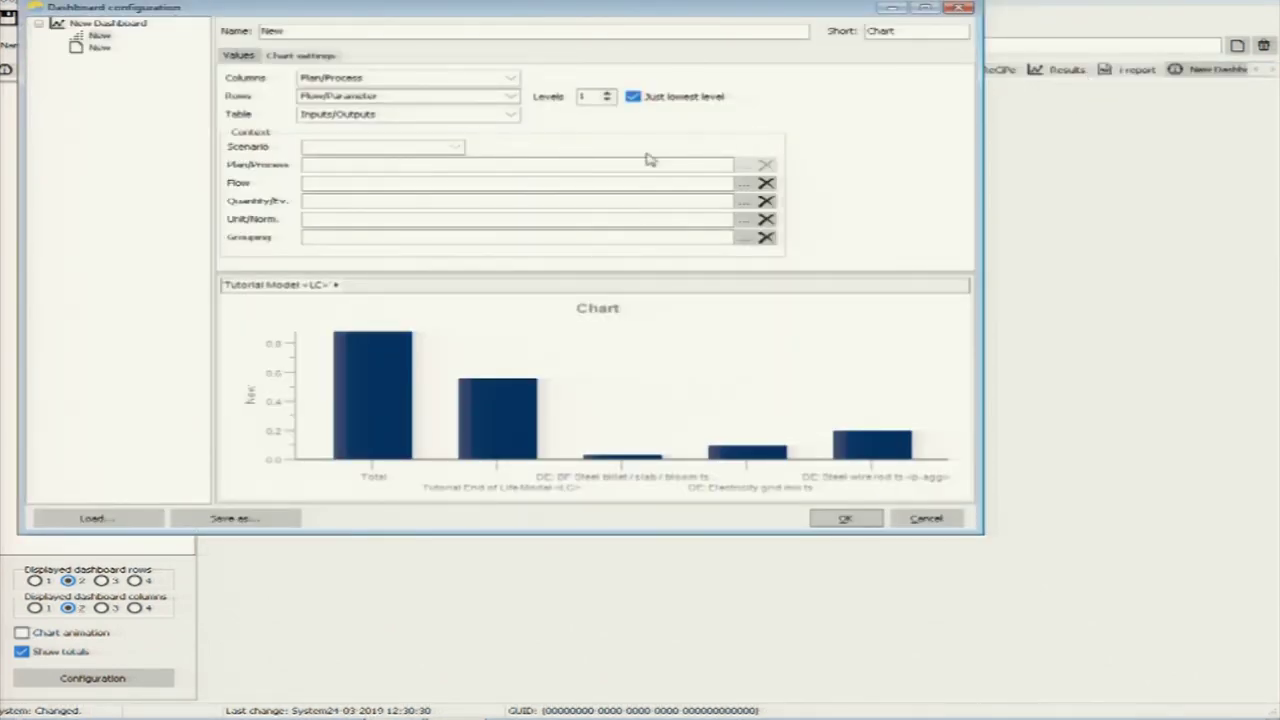
left_click(520, 185)
left_click(297, 36)
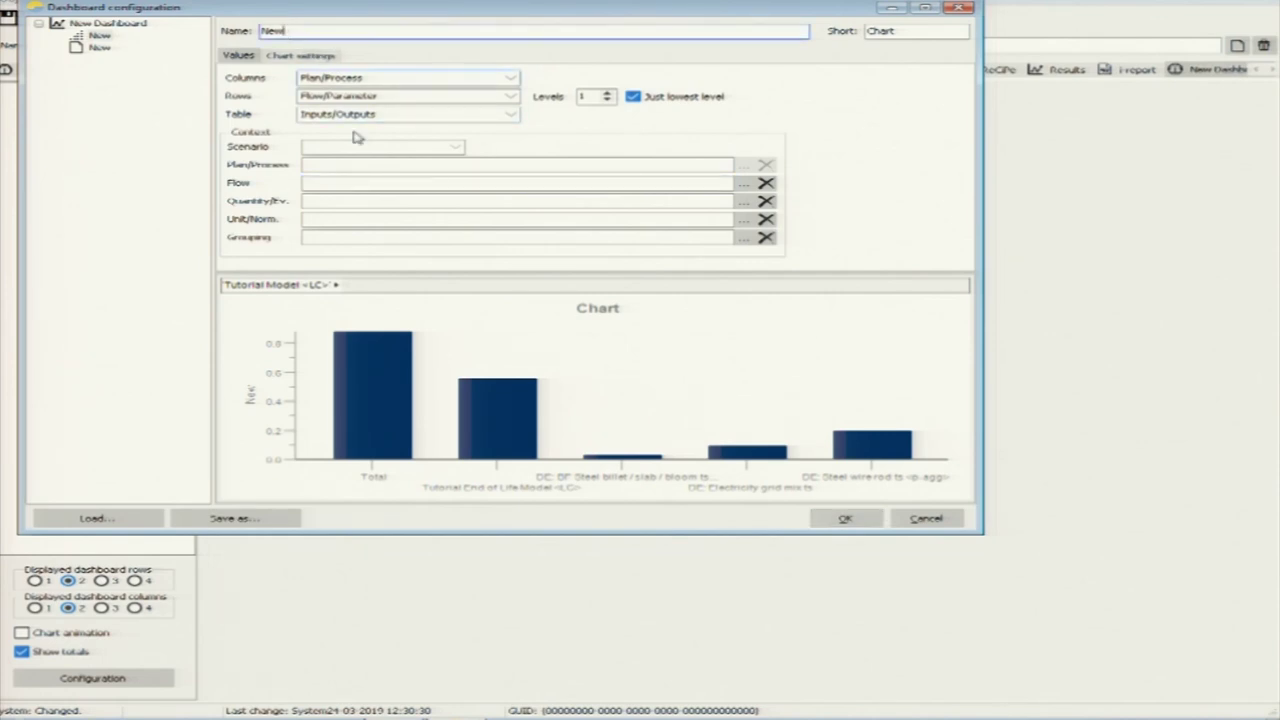
- Preview a chart using the CML2001 - Apr. 2015 Global Warming Potential (GWP 100 years) quantity, and close the dashboard configuration without accepting it
left_click(741, 202)
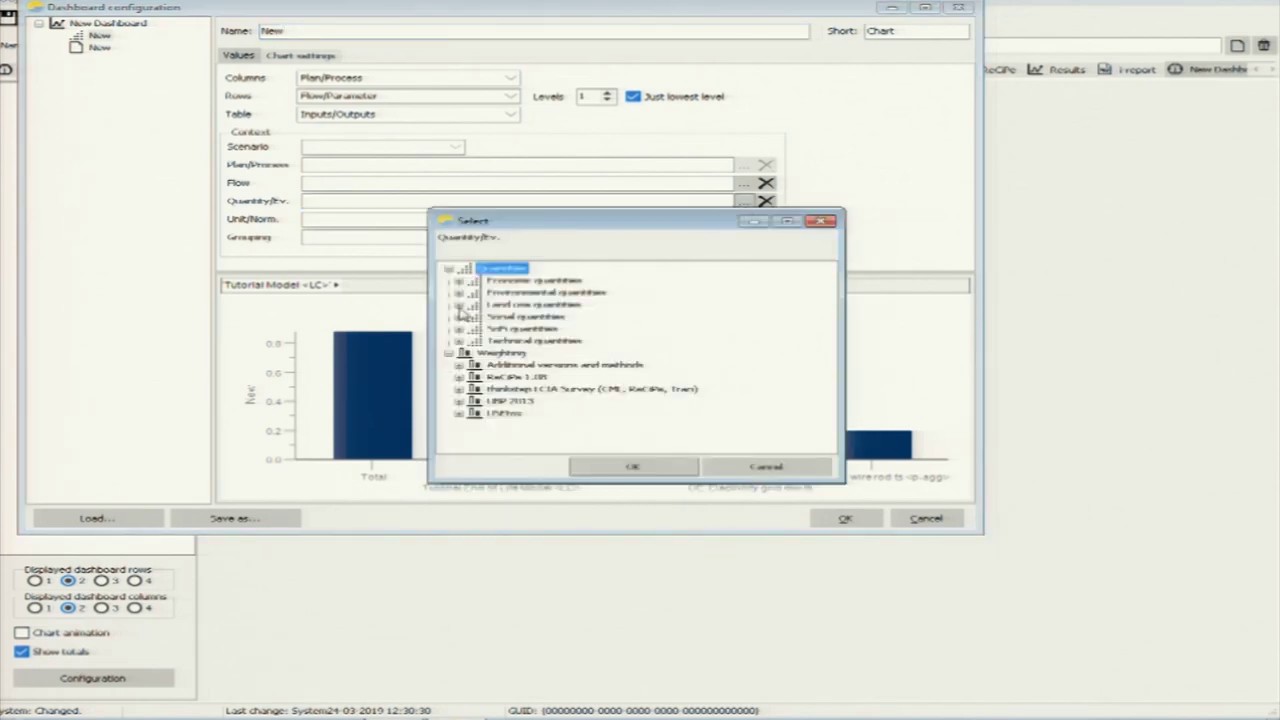
left_click(461, 292)
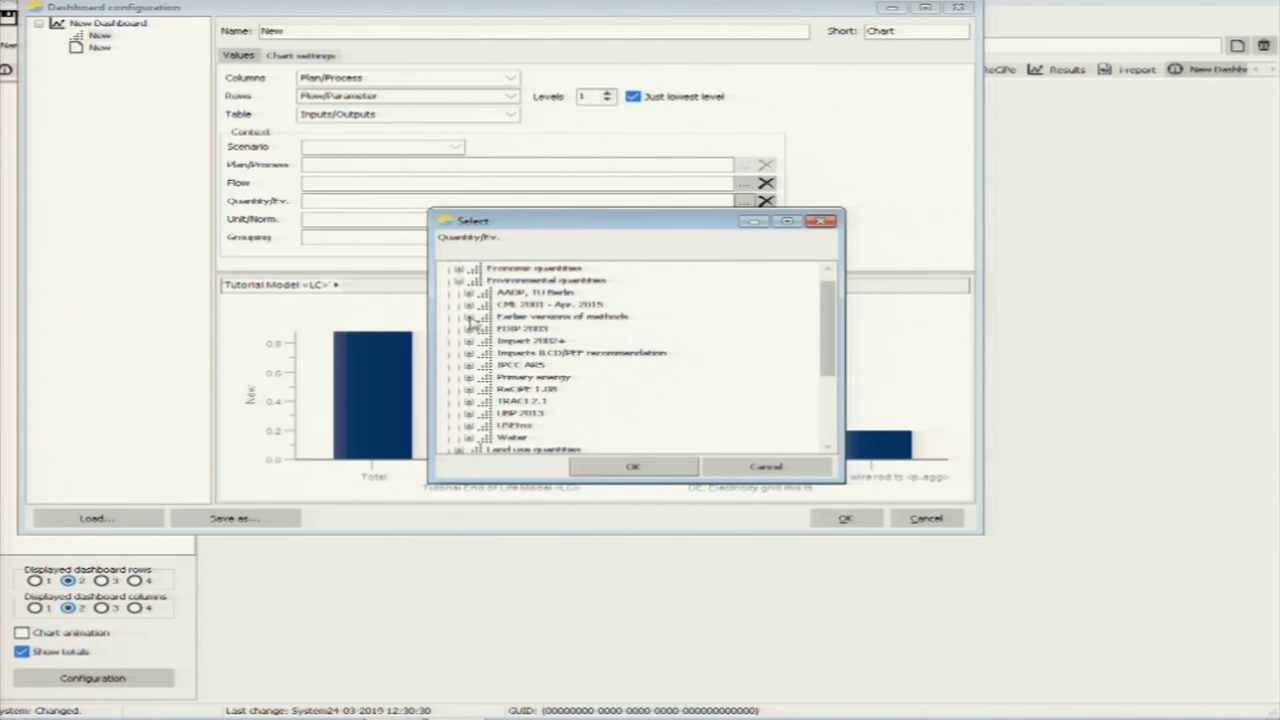
left_click(467, 306)
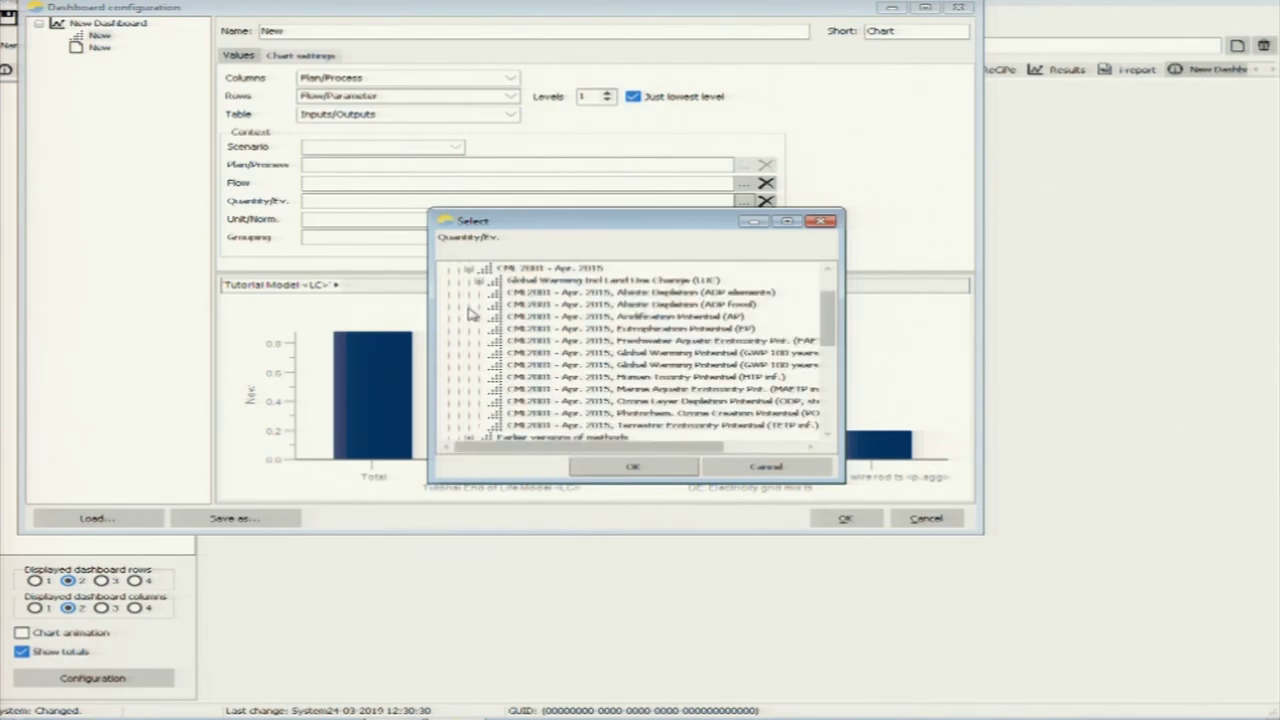
left_click(597, 355)
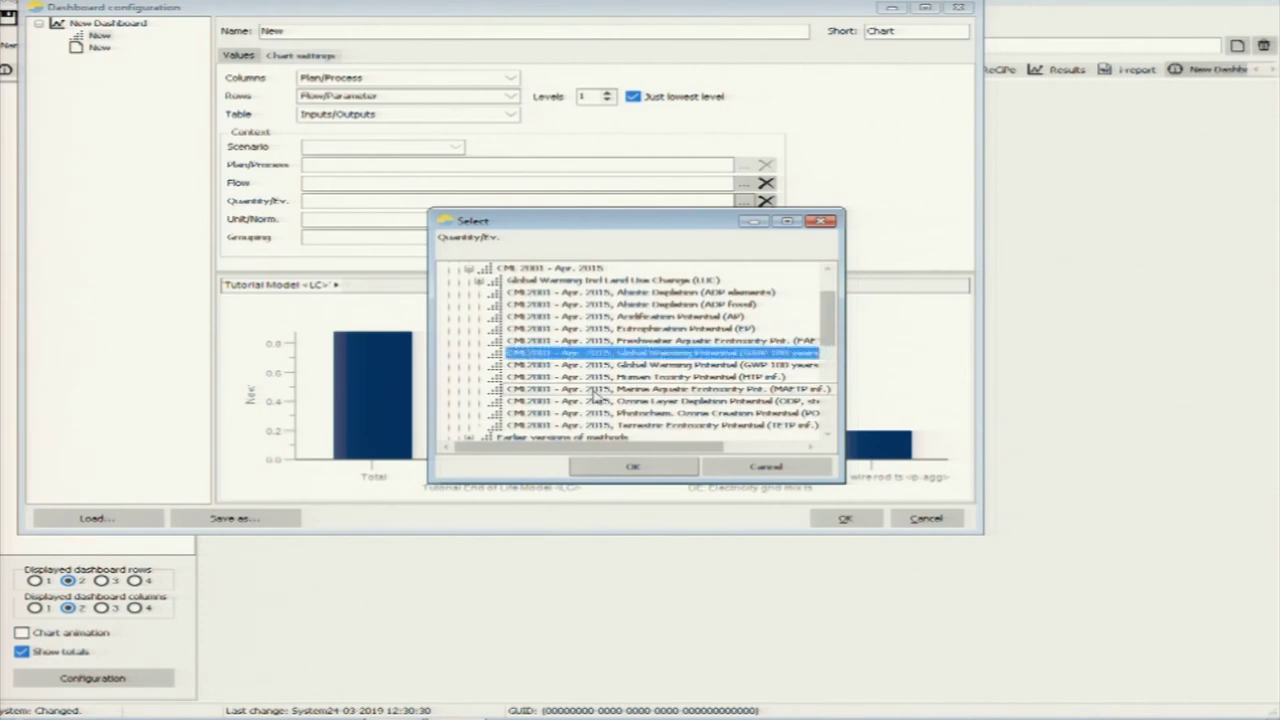
left_click(634, 467)
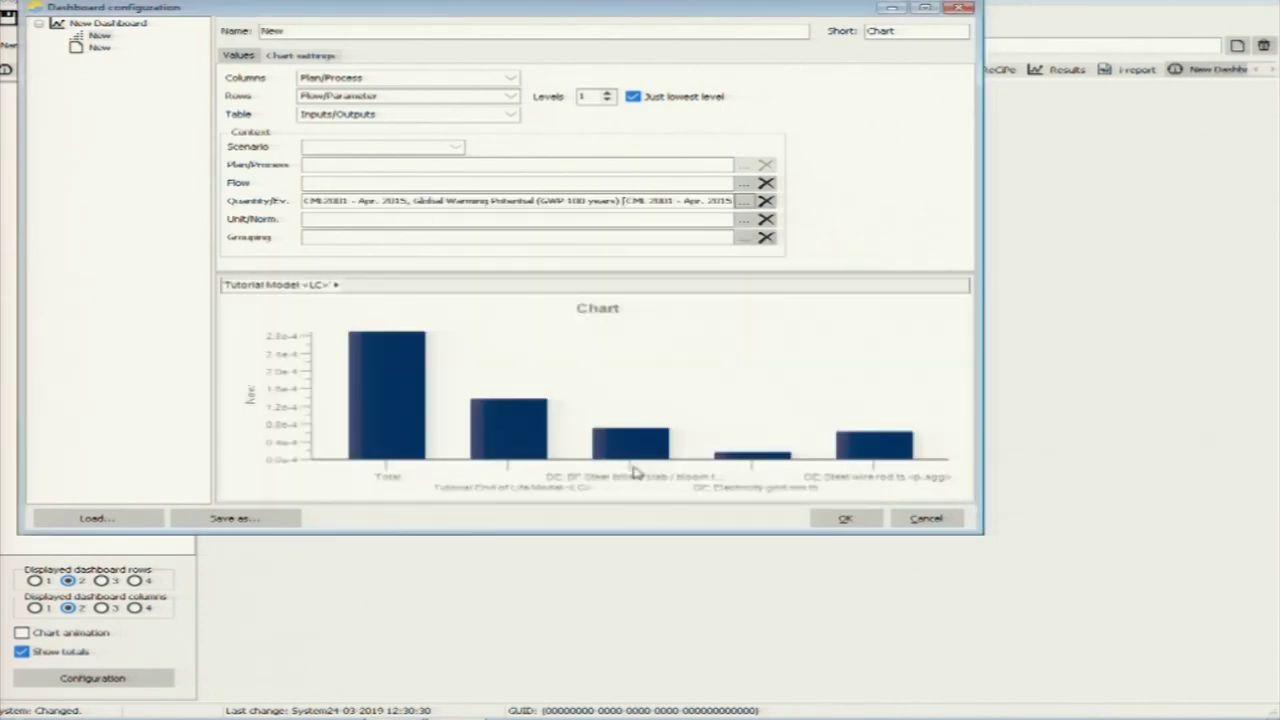
mouse_move(523, 420)
left_click(962, 9)
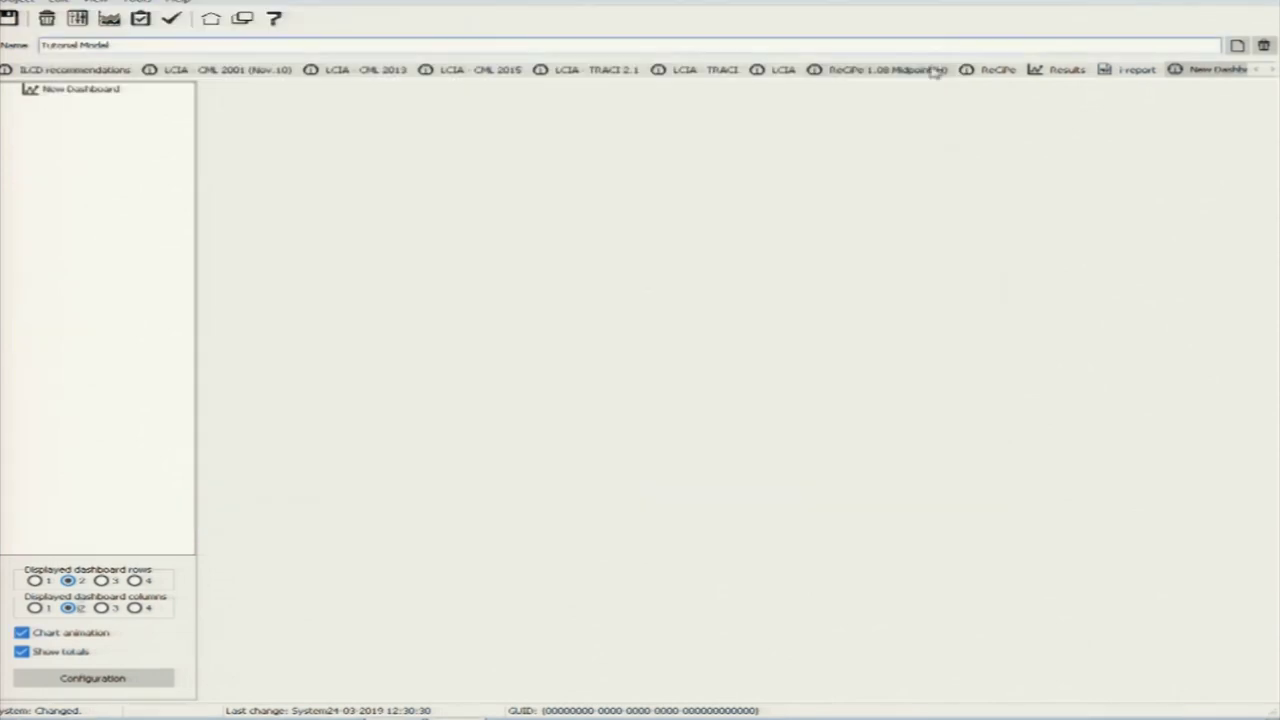
- Examine the LCIA, LCIA - TRACI and LCIA - CML 2015 dashboards in turn
left_click(762, 74)
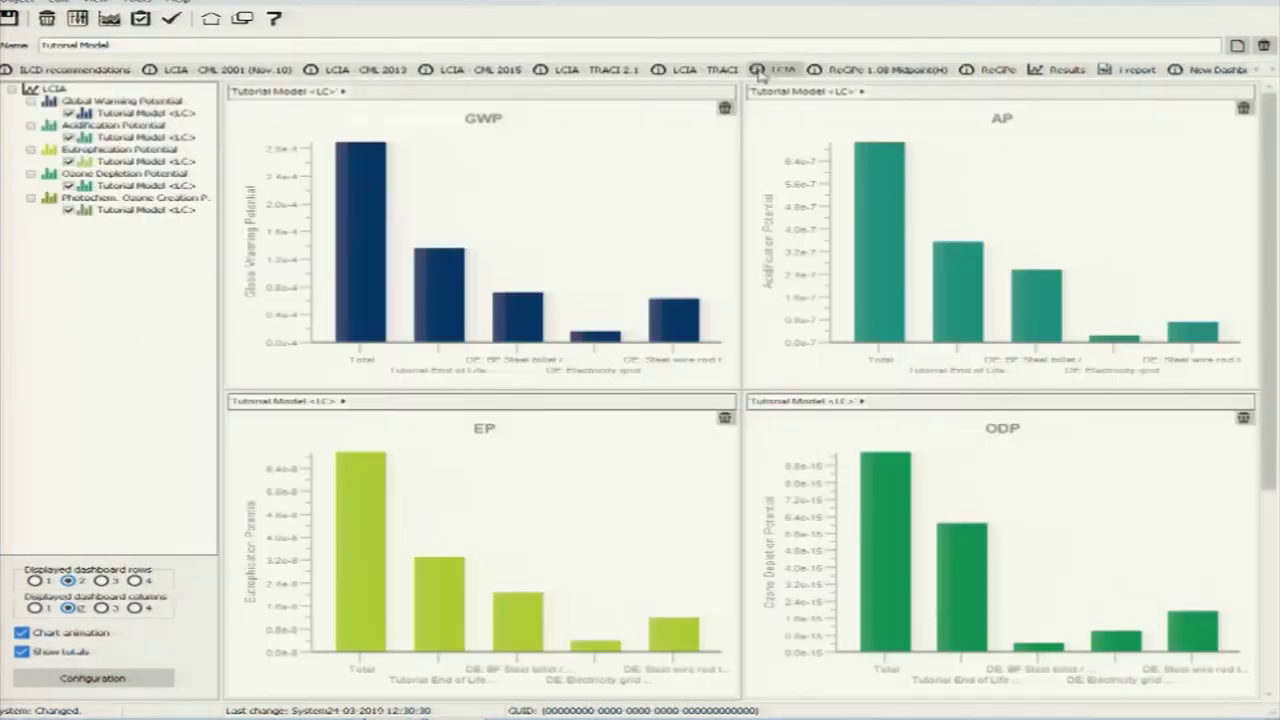
left_click(670, 76)
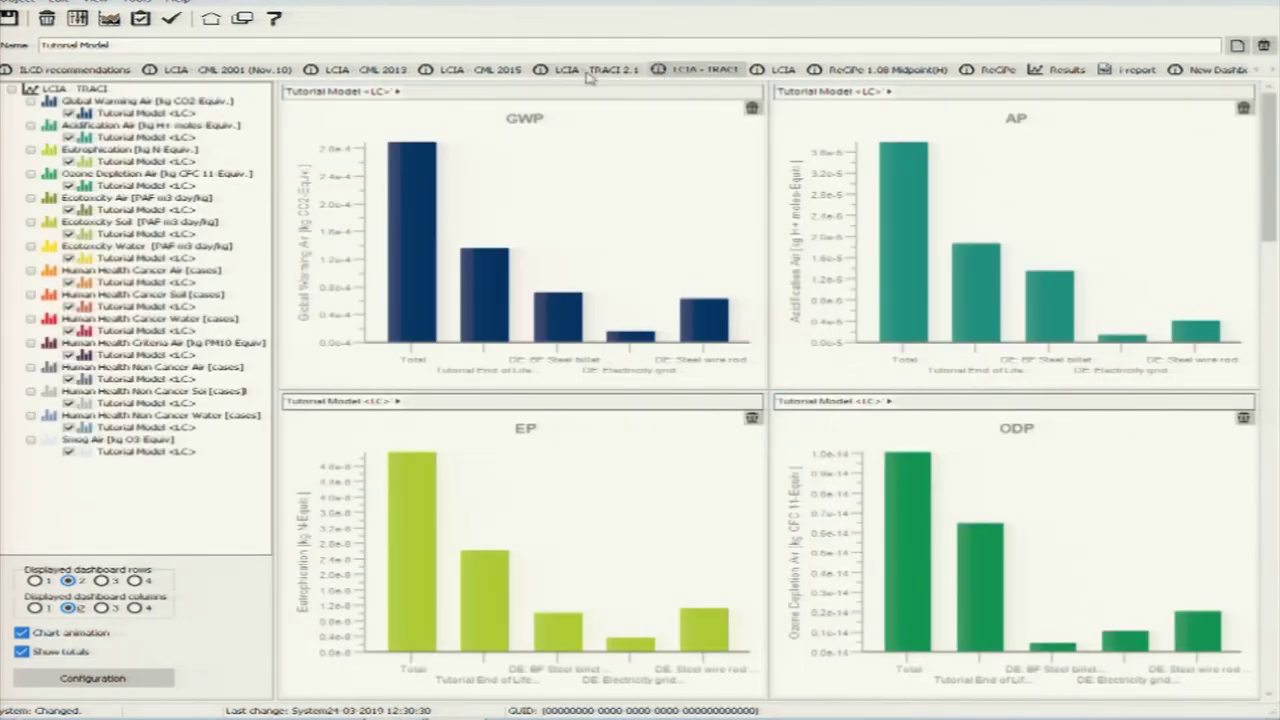
left_click(500, 74)
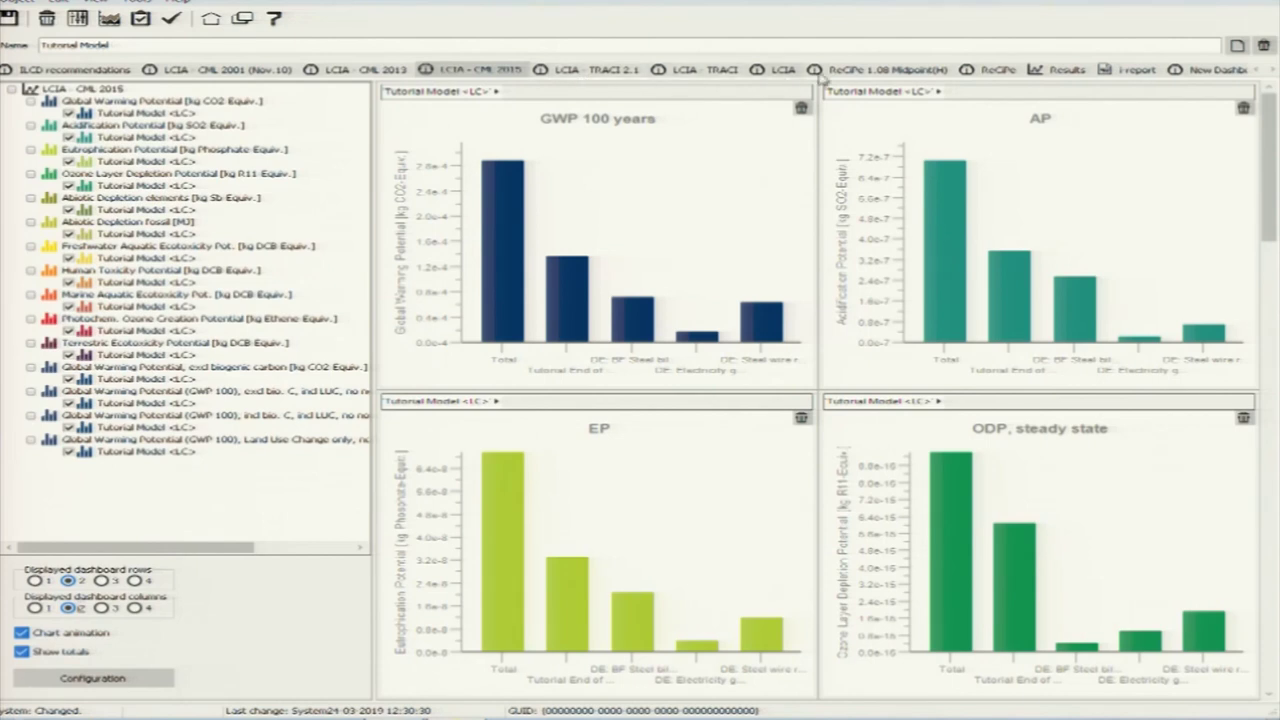
- Open the tabular results and examine the Tutorial Model's mass values for its elementary flows
left_click(1045, 72)
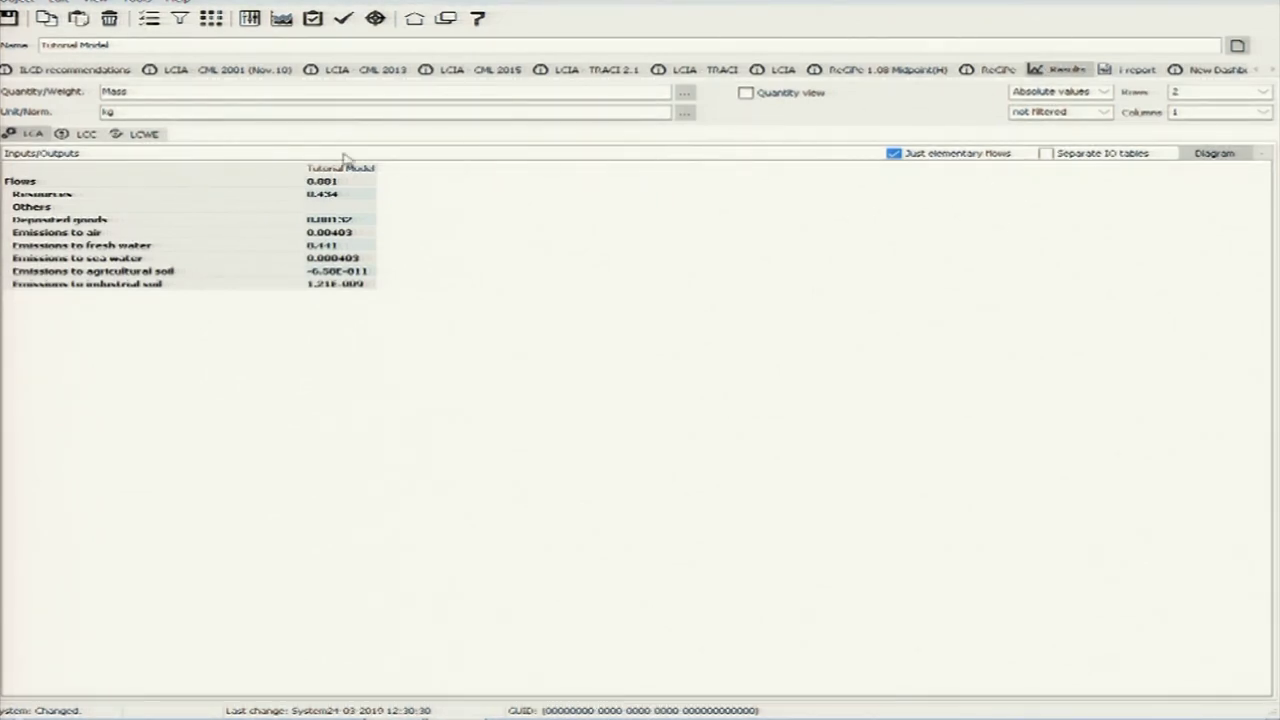
left_click(171, 223)
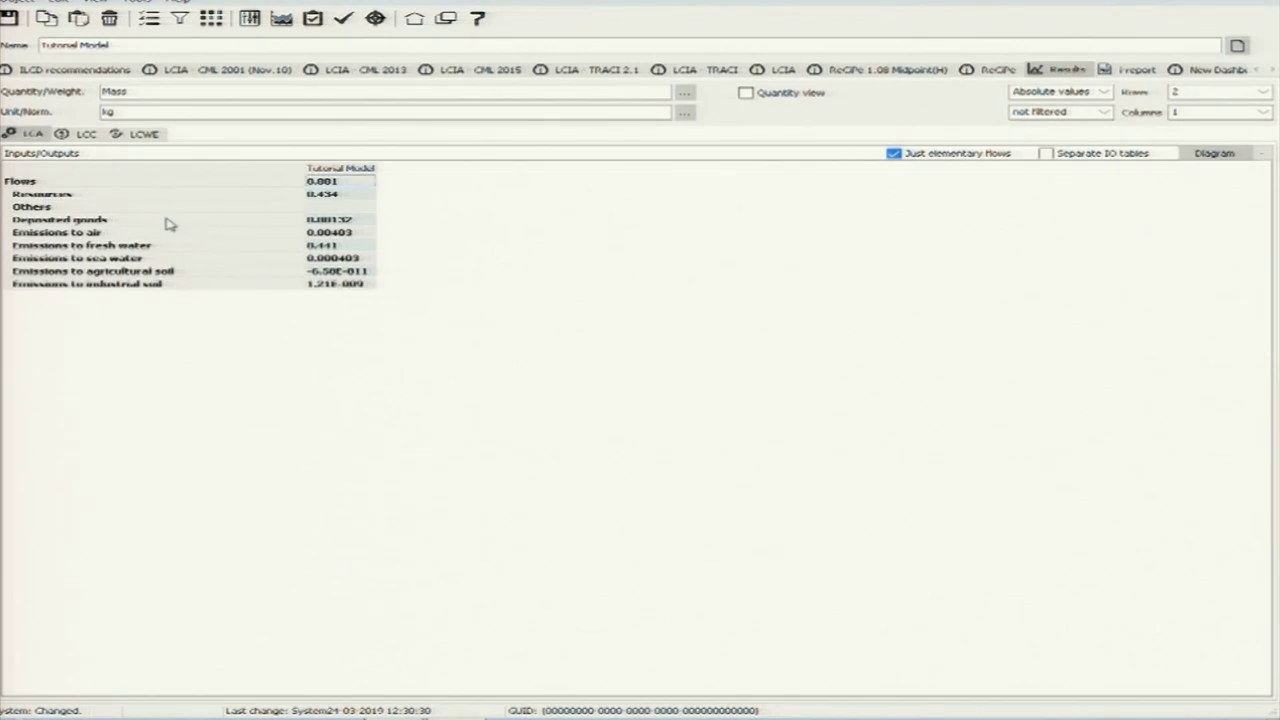
left_click_drag(358, 273, 229, 197)
left_click(372, 284)
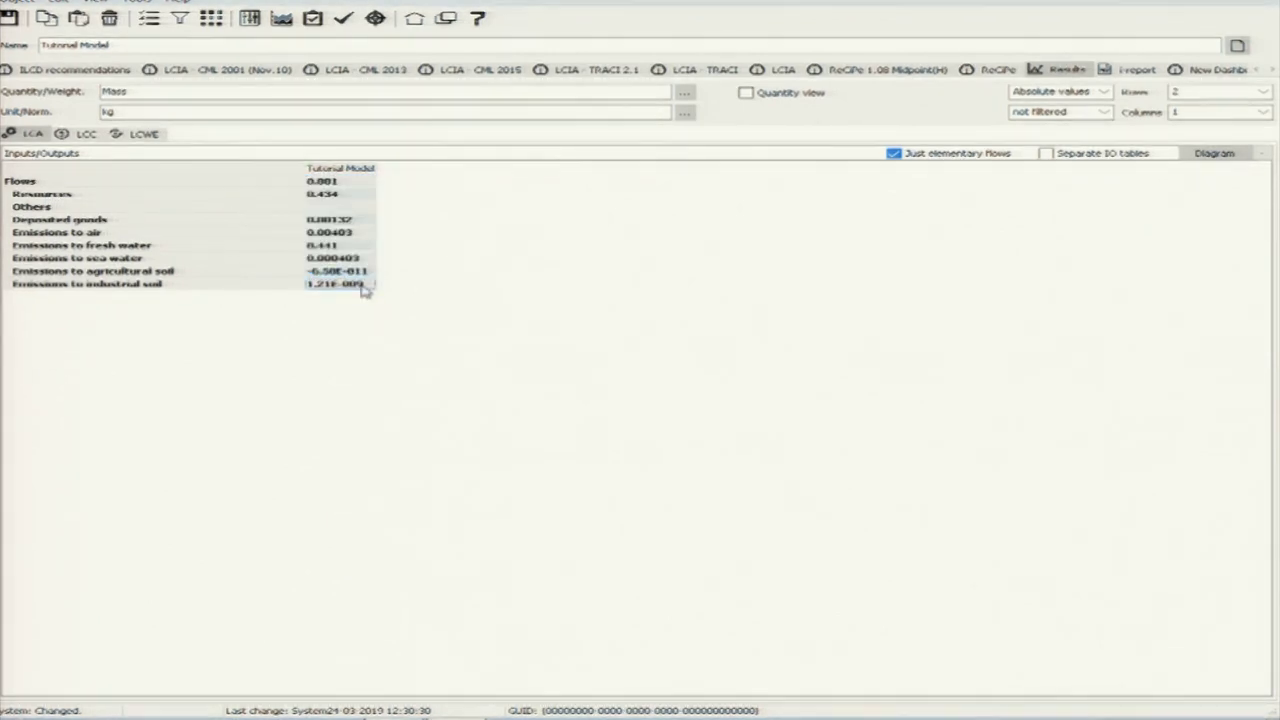
- Expand Resources, Energy resources and Deposited goods in the inputs/outputs table to examine their subcategories
left_click(57, 187)
left_click(35, 196)
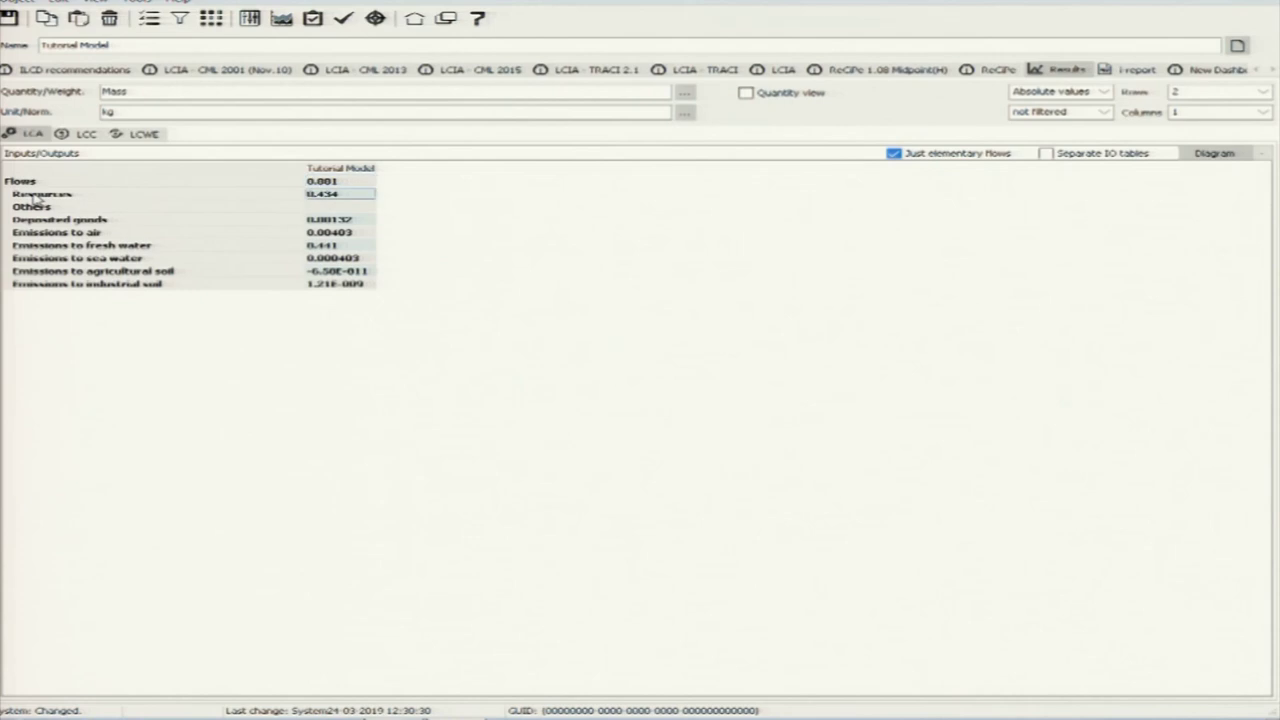
double_click(35, 196)
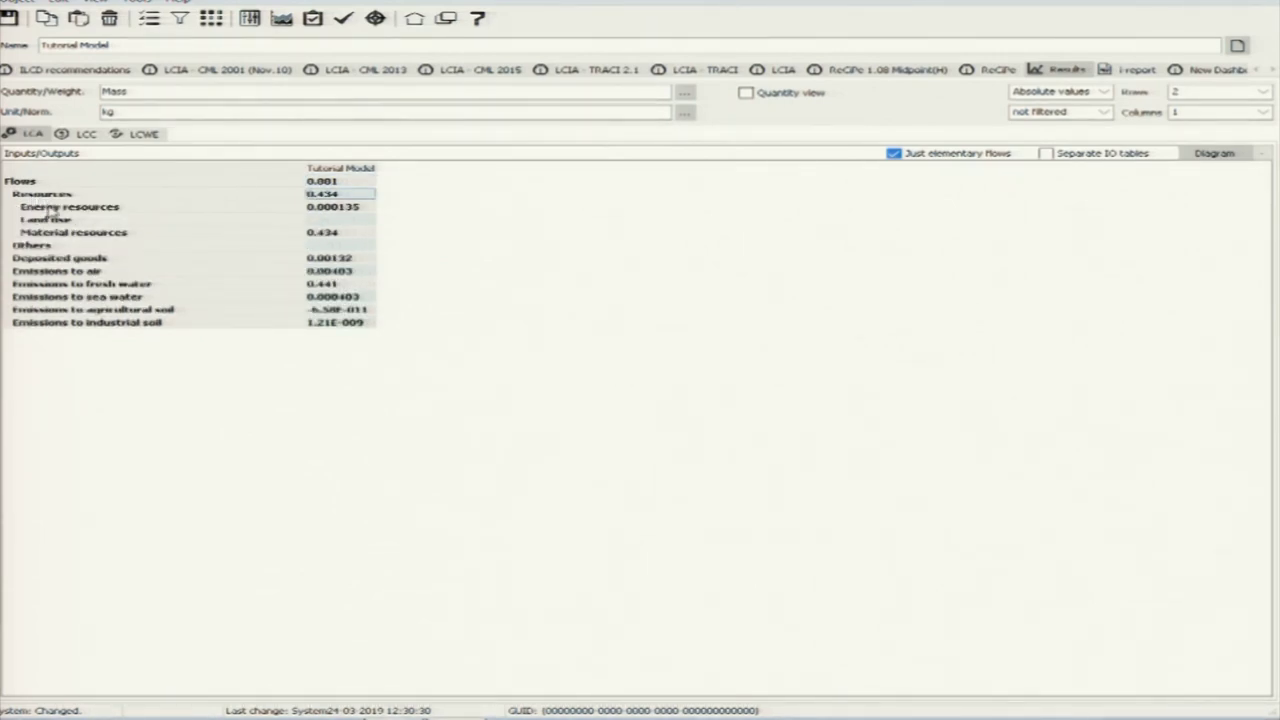
double_click(50, 208)
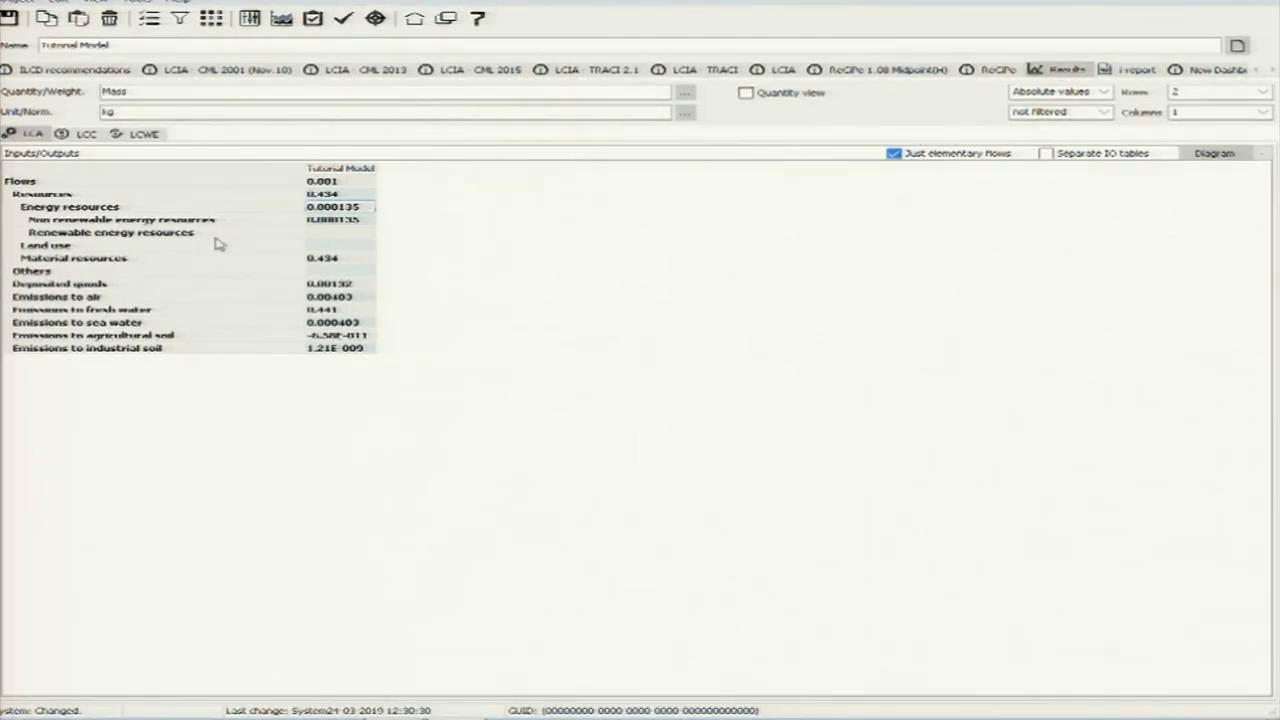
double_click(60, 284)
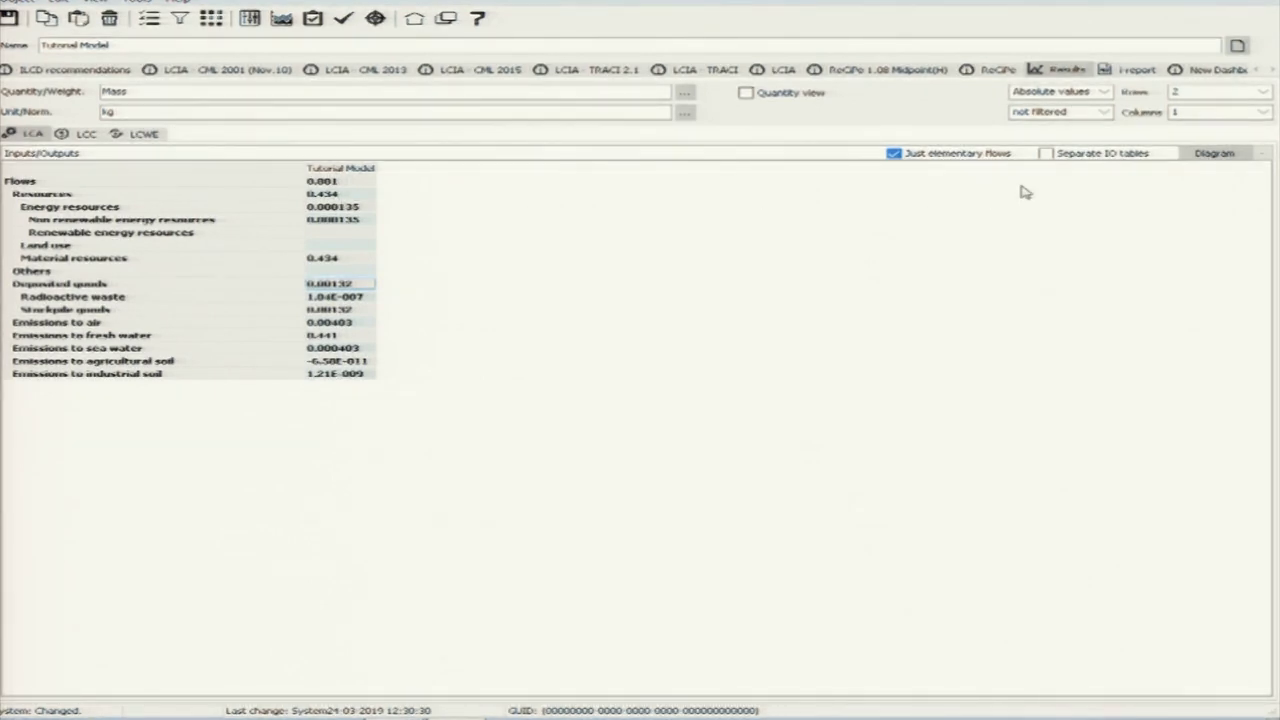
- Include non-elementary flows in the results and show inputs and outputs in separate tables
left_click(890, 156)
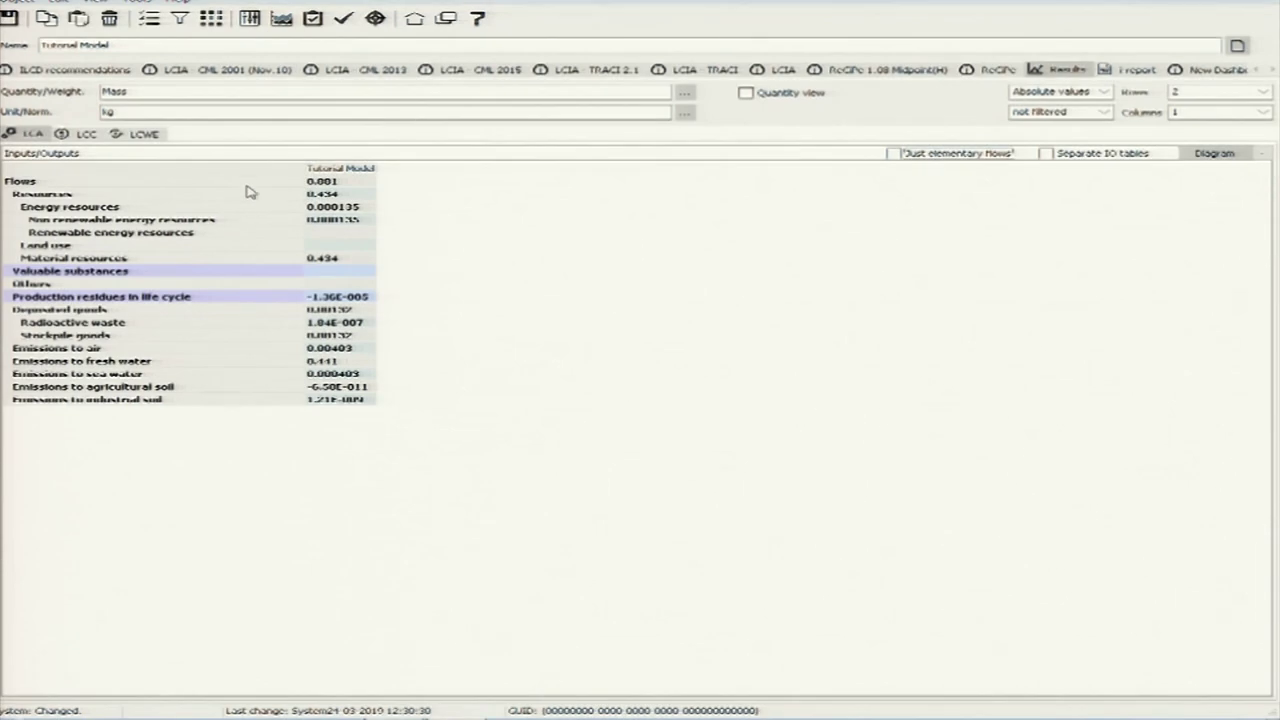
left_click(1050, 155)
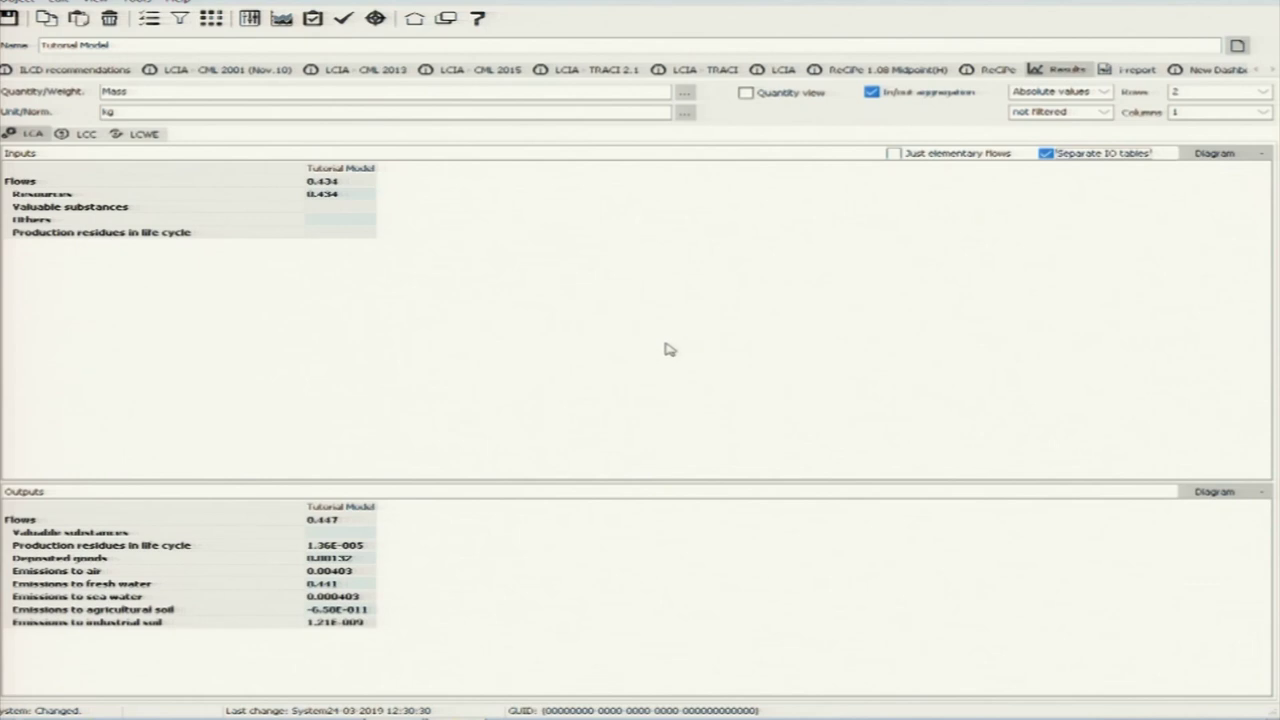
- Examine the Tutorial Model's life cycle cost (LCC) and working environment (LCWE) results, enlarging the Health and Safety table
left_click(872, 92)
left_click(872, 92)
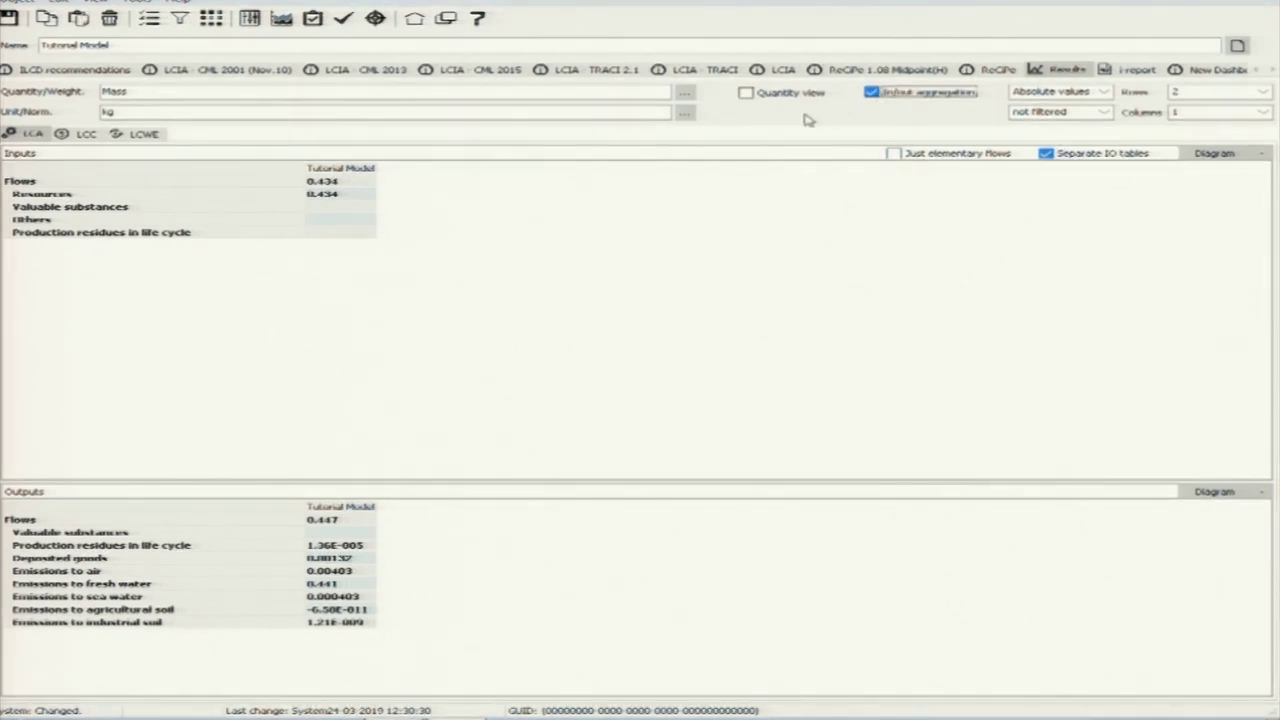
left_click(84, 134)
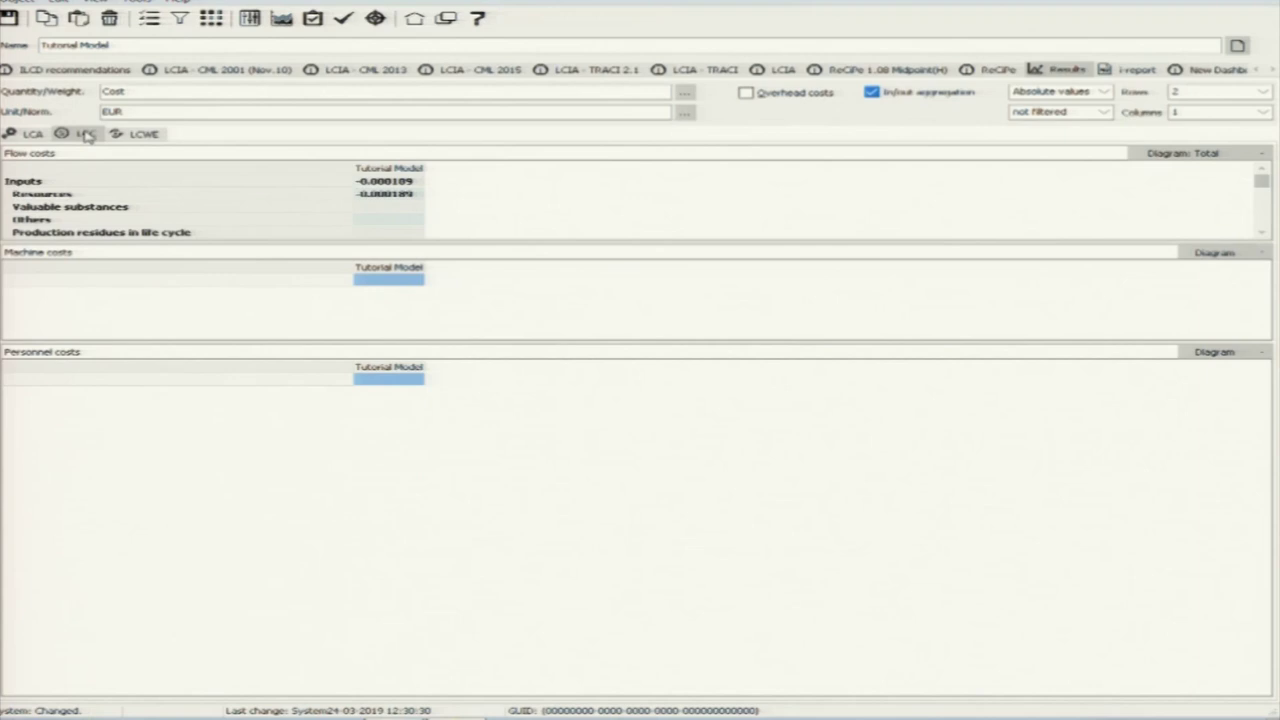
left_click(393, 198)
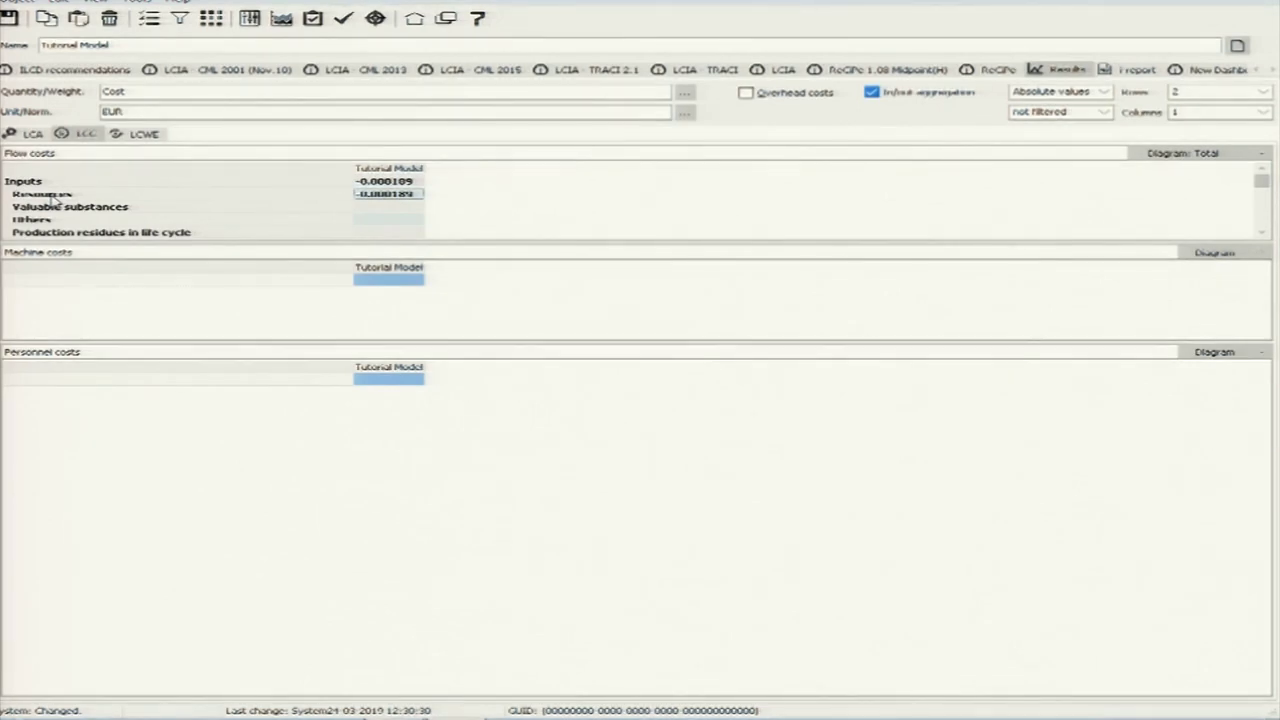
left_click(140, 134)
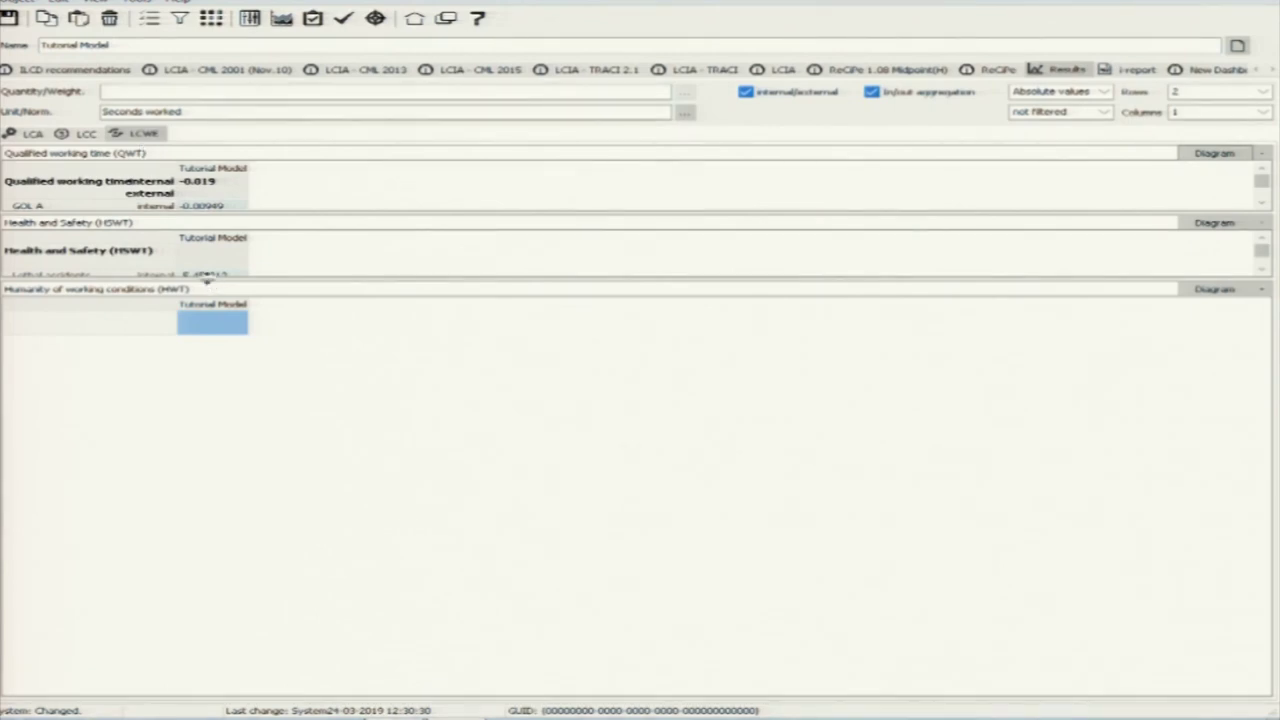
left_click_drag(207, 283, 200, 349)
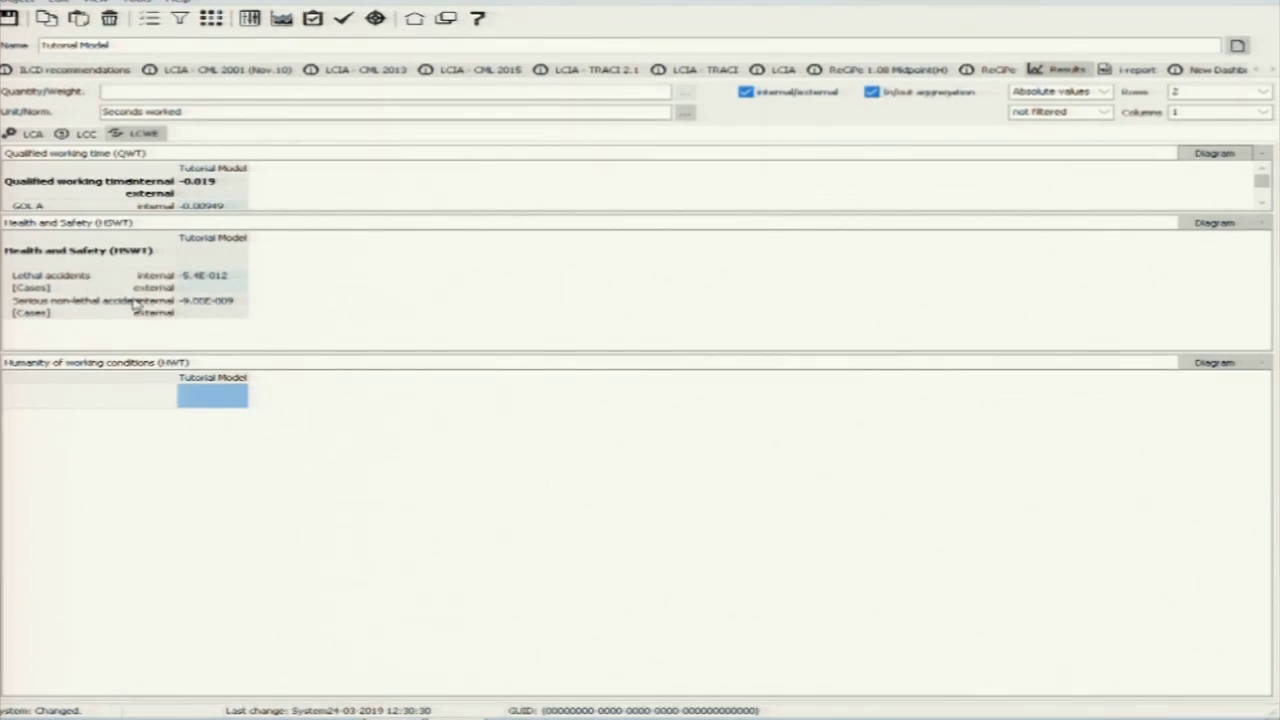
- Return to the LCA results, display the flows as relative contributions and expand Resources in the inputs table
left_click(32, 134)
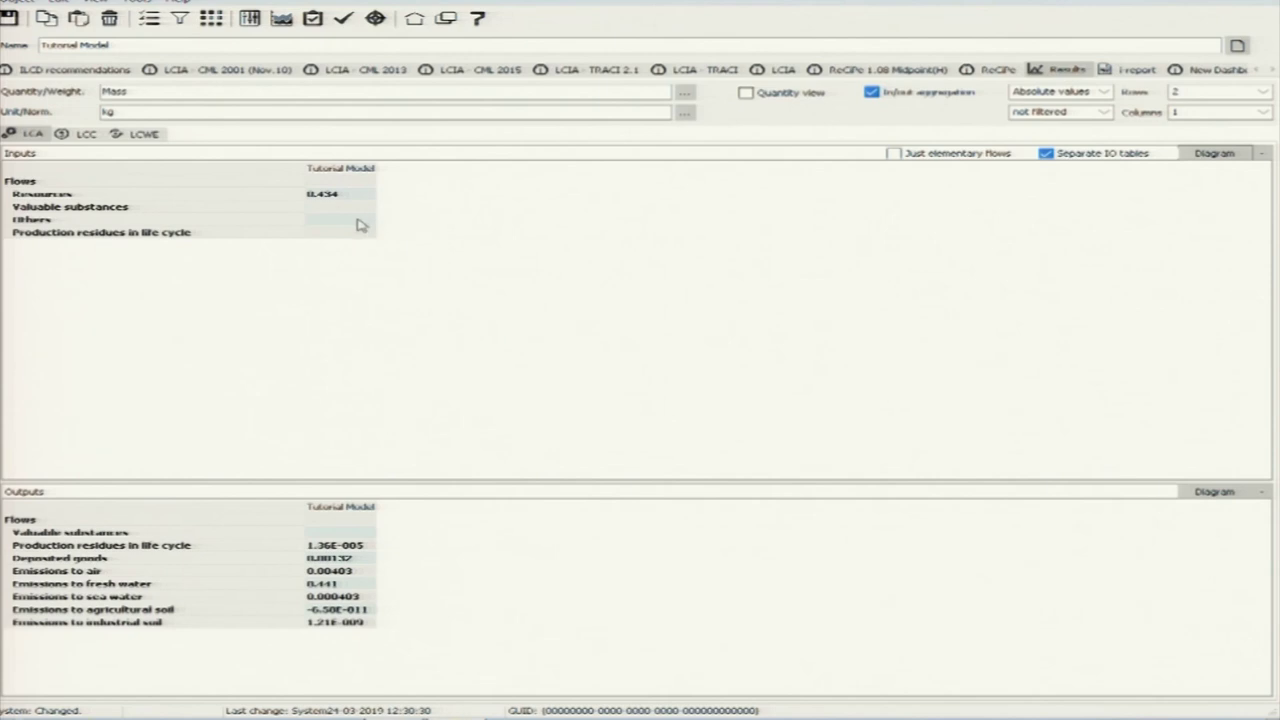
left_click(1100, 100)
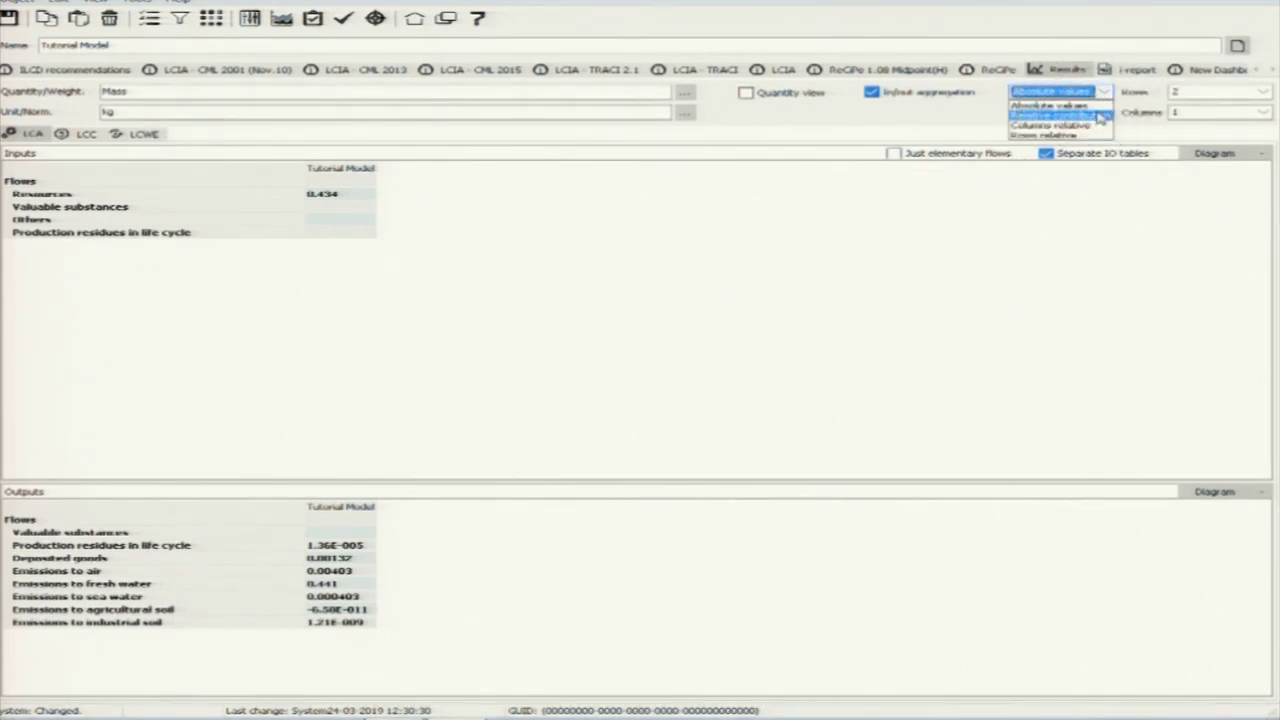
left_click(1100, 116)
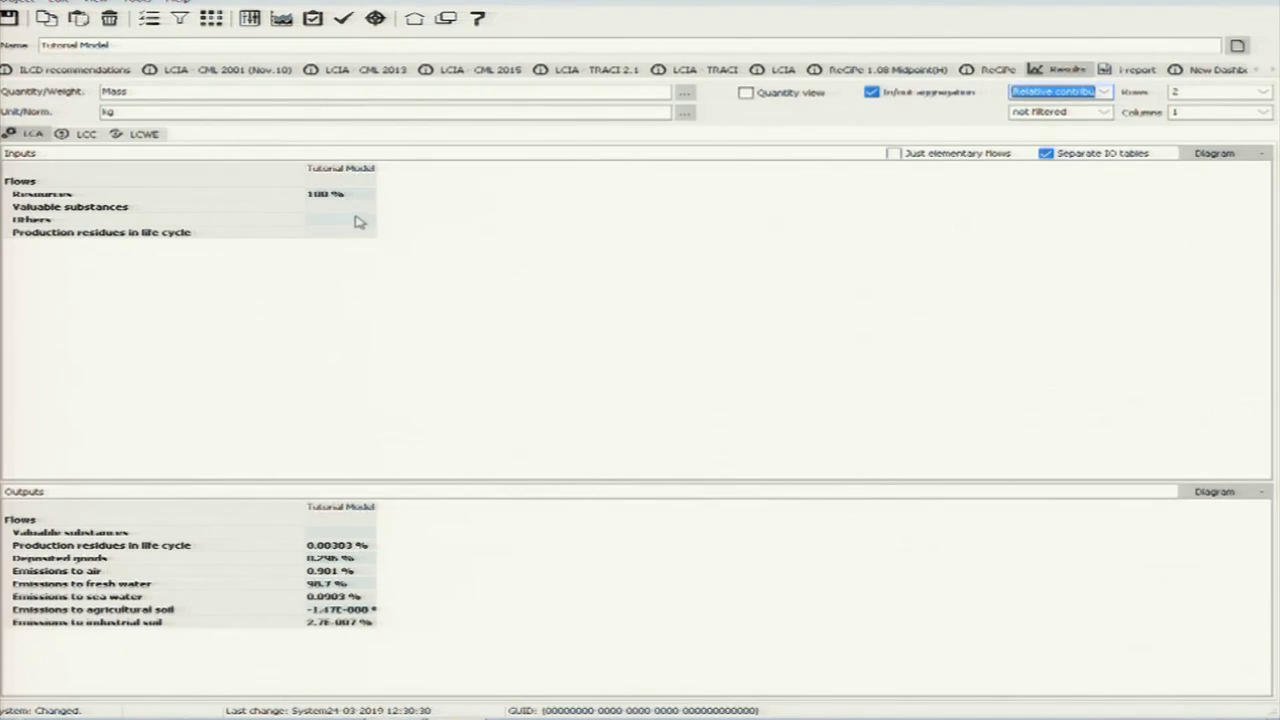
double_click(57, 197)
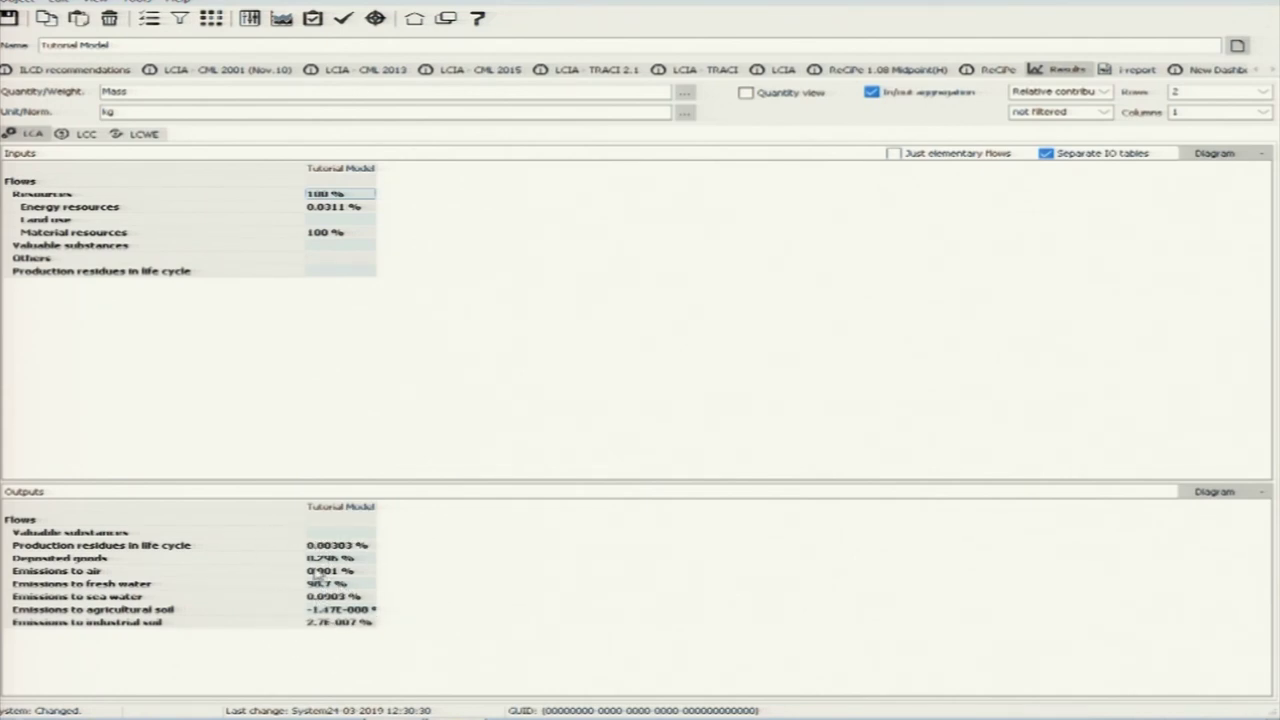
left_click(100, 541)
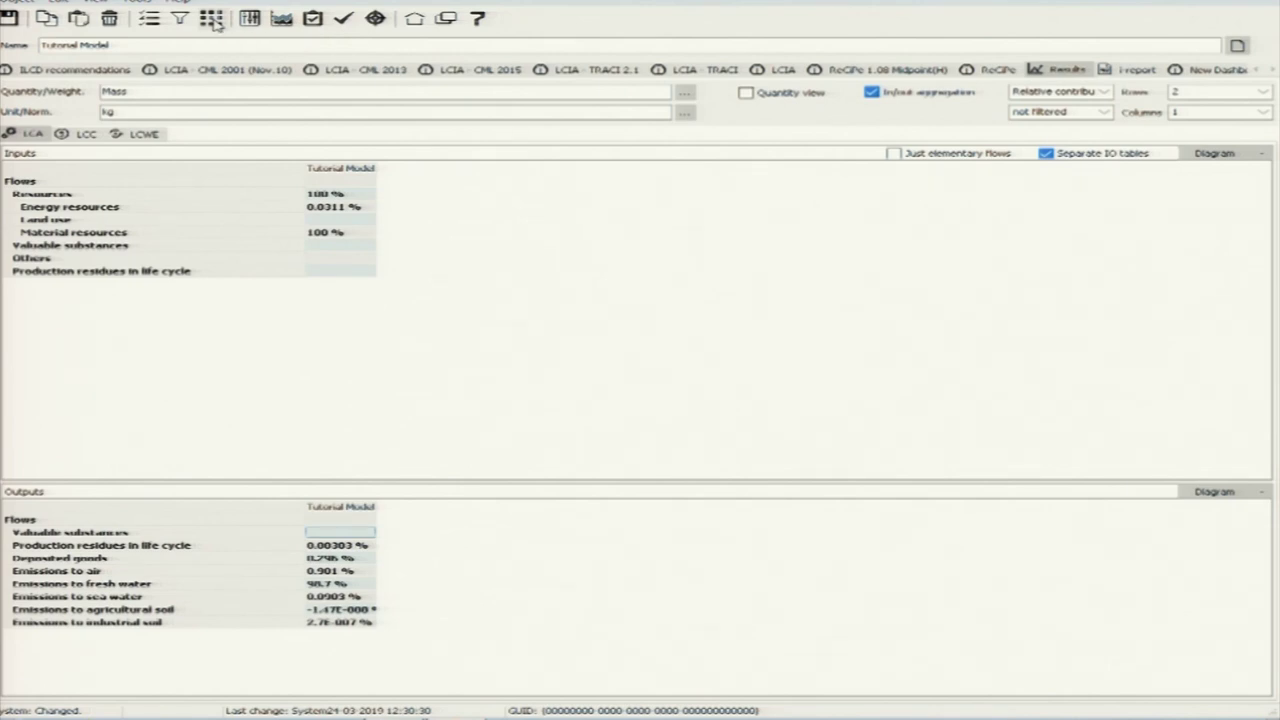
- Highlight the hot spots in the LCA results and expand Energy resources and Material resources in the inputs table
left_click(213, 20)
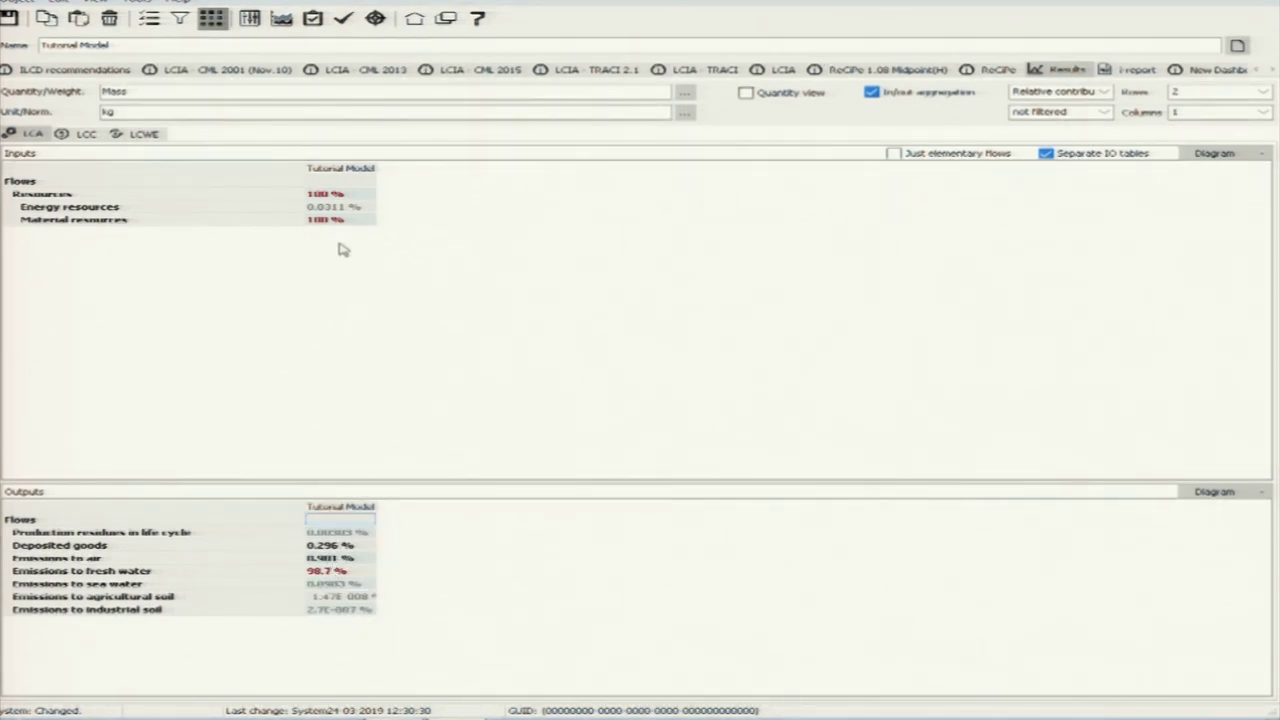
left_click(104, 214)
double_click(104, 211)
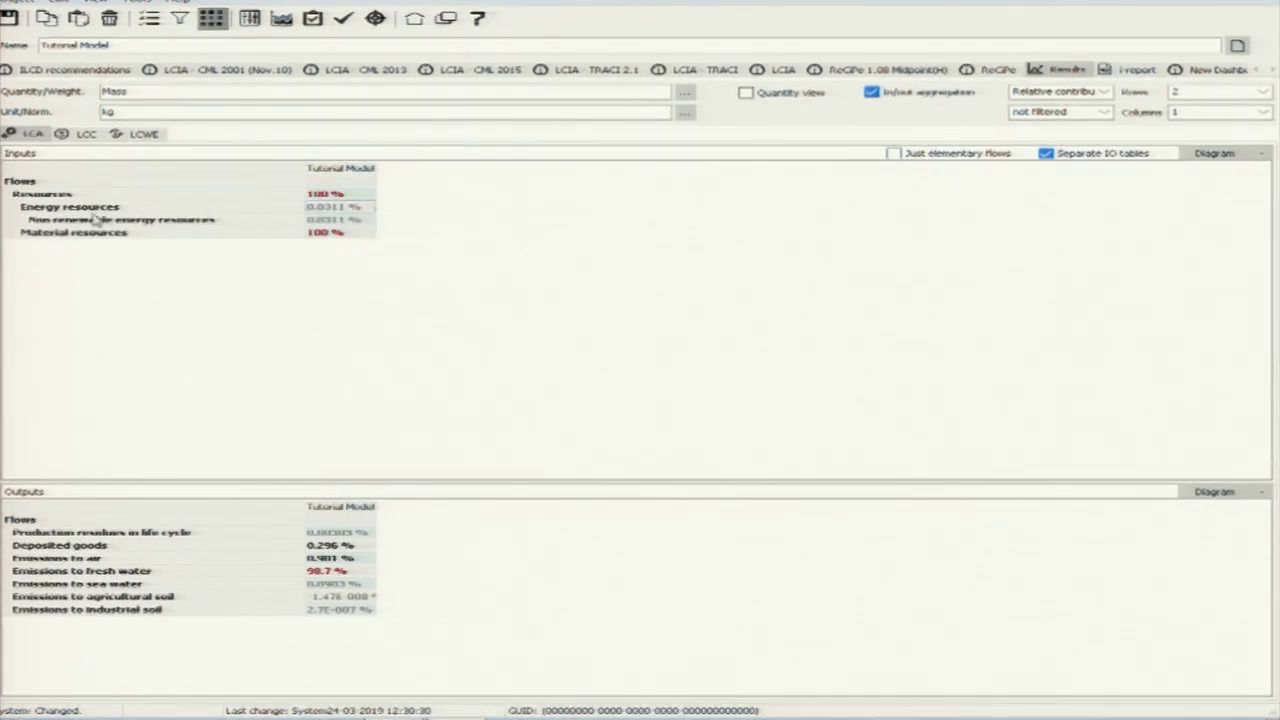
double_click(87, 237)
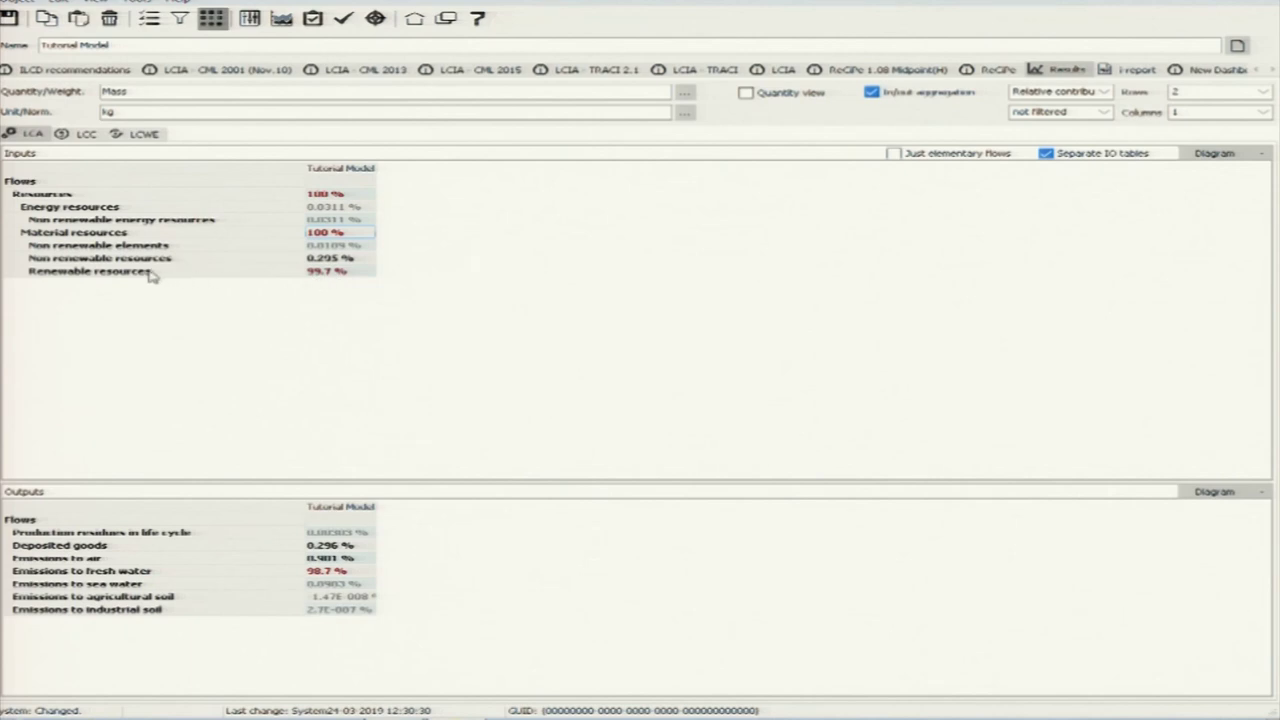
left_click(330, 246)
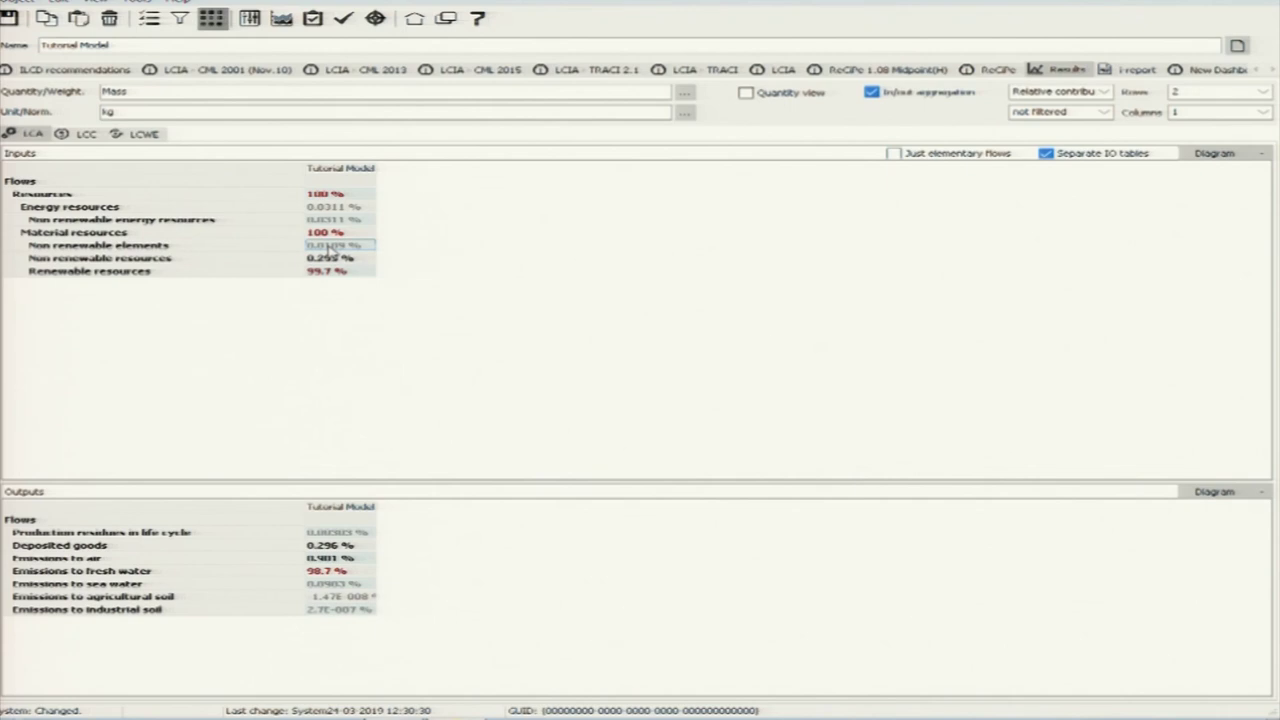
left_click(333, 259)
- Copy the outputs table's Tutorial Model values from the Flows row through Emissions to agricultural soil
left_click(404, 521)
left_click_drag(448, 622, 405, 601)
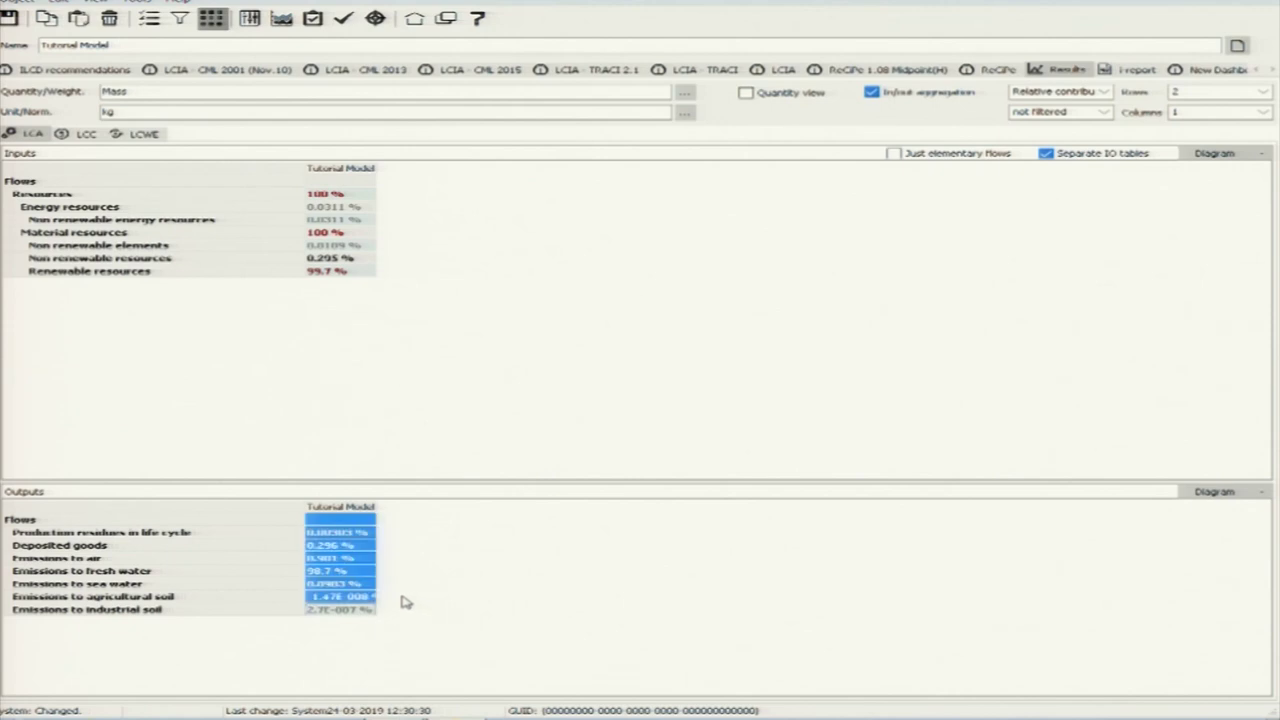
right_click(320, 556)
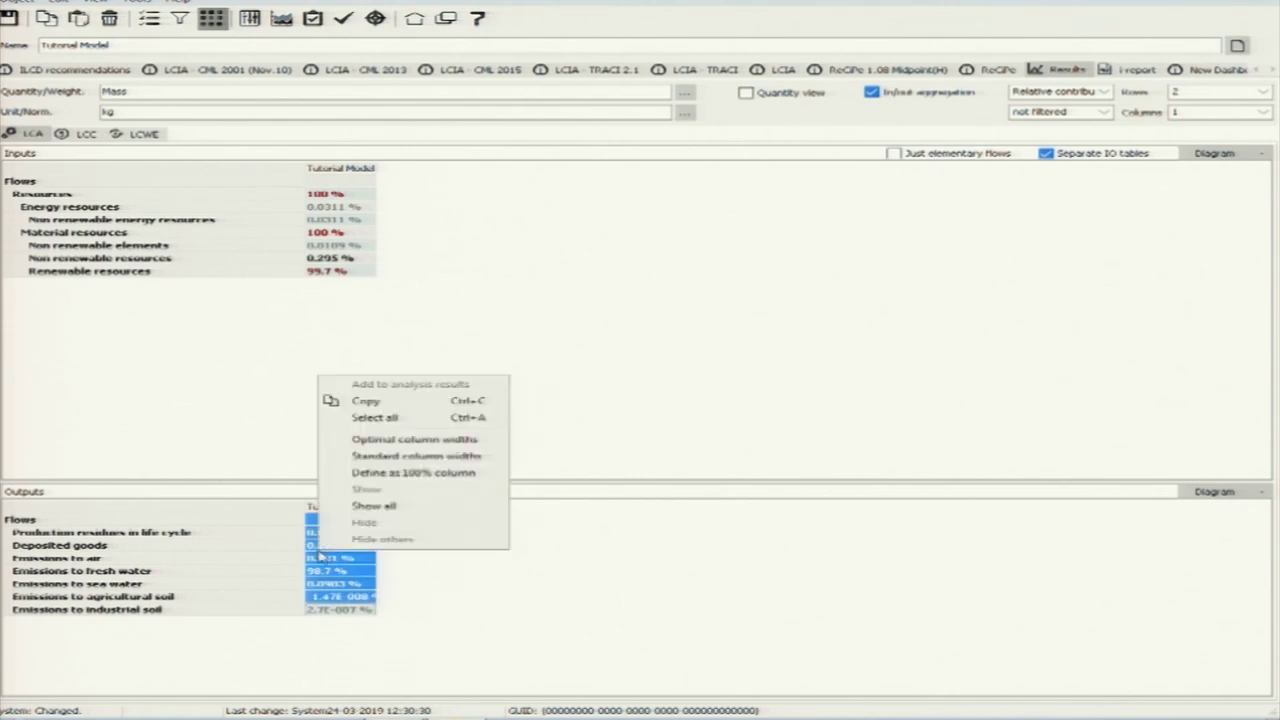
left_click(380, 405)
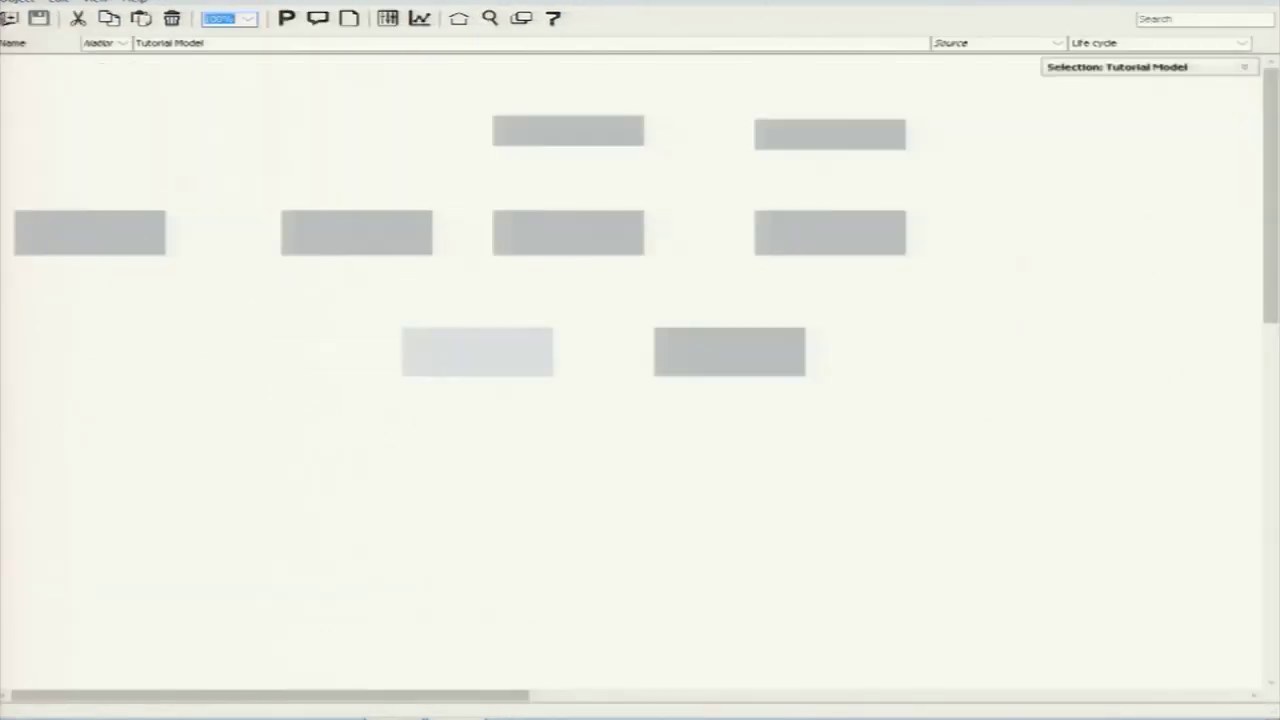
- Go back through the Tutorial Model plan to the database and open the Air transport folder under the Transport processes
left_click(560, 252)
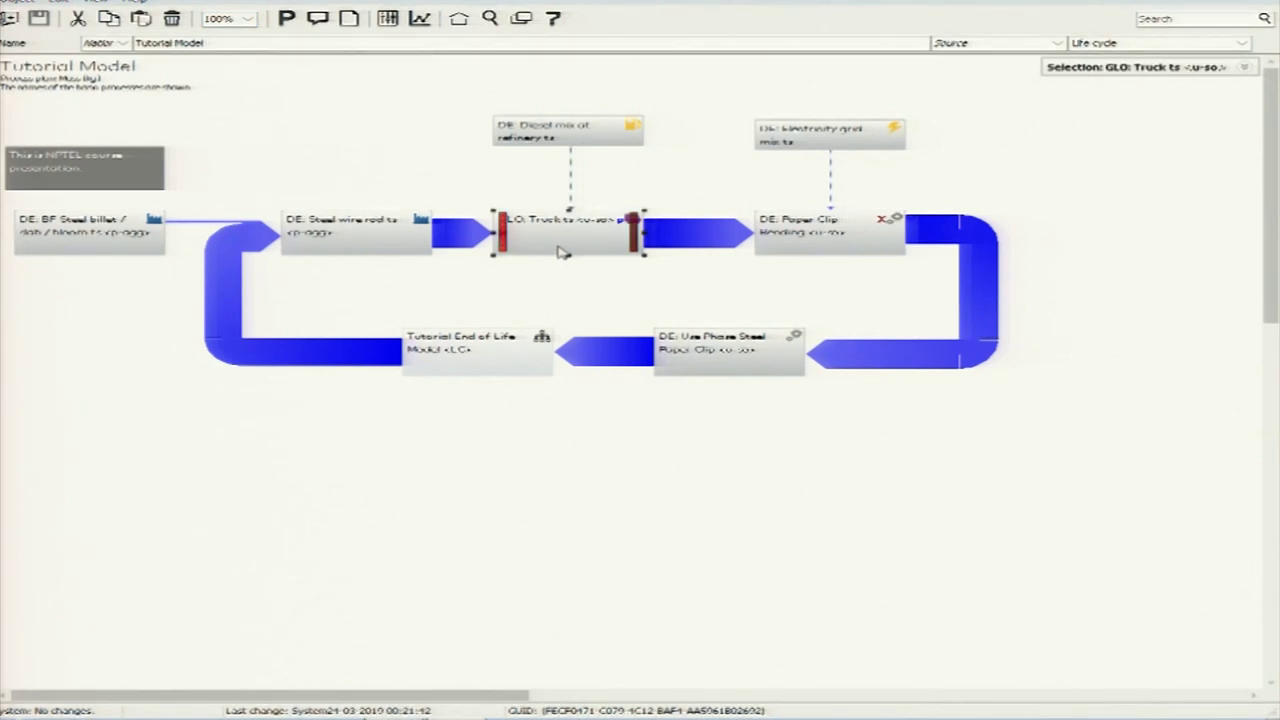
left_click(405, 256)
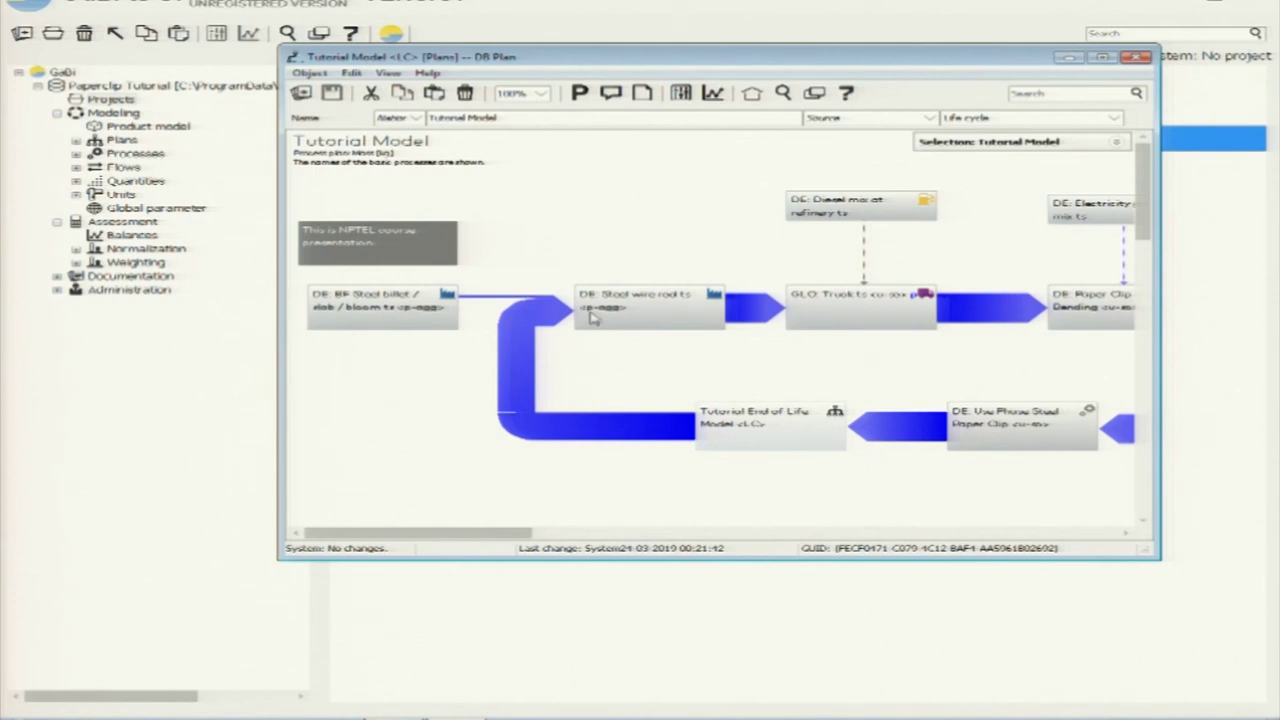
left_click(97, 250)
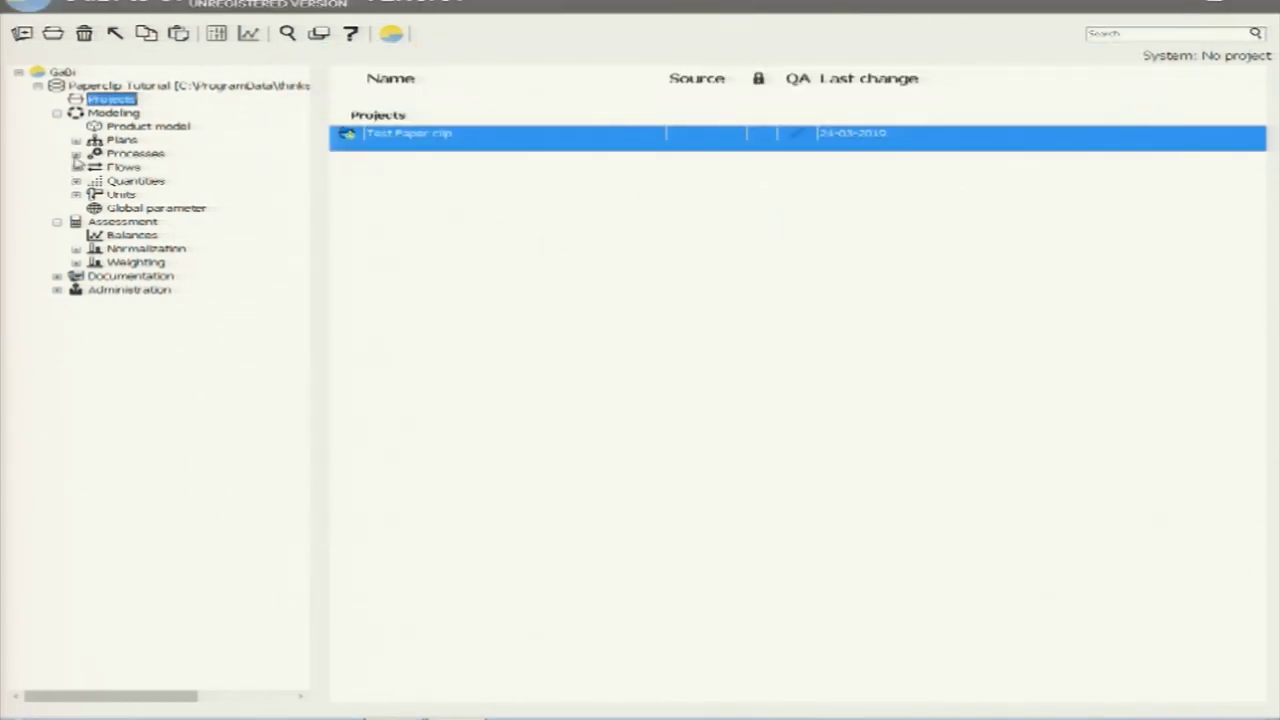
left_click(76, 154)
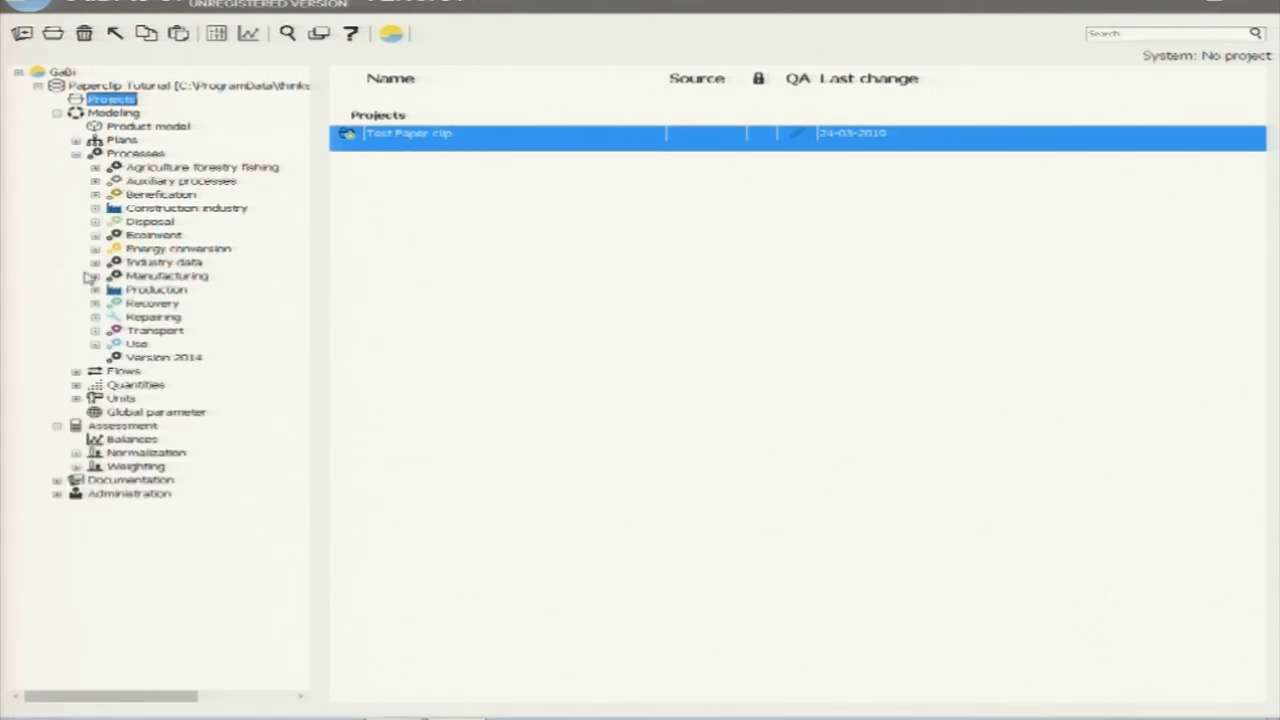
left_click(95, 331)
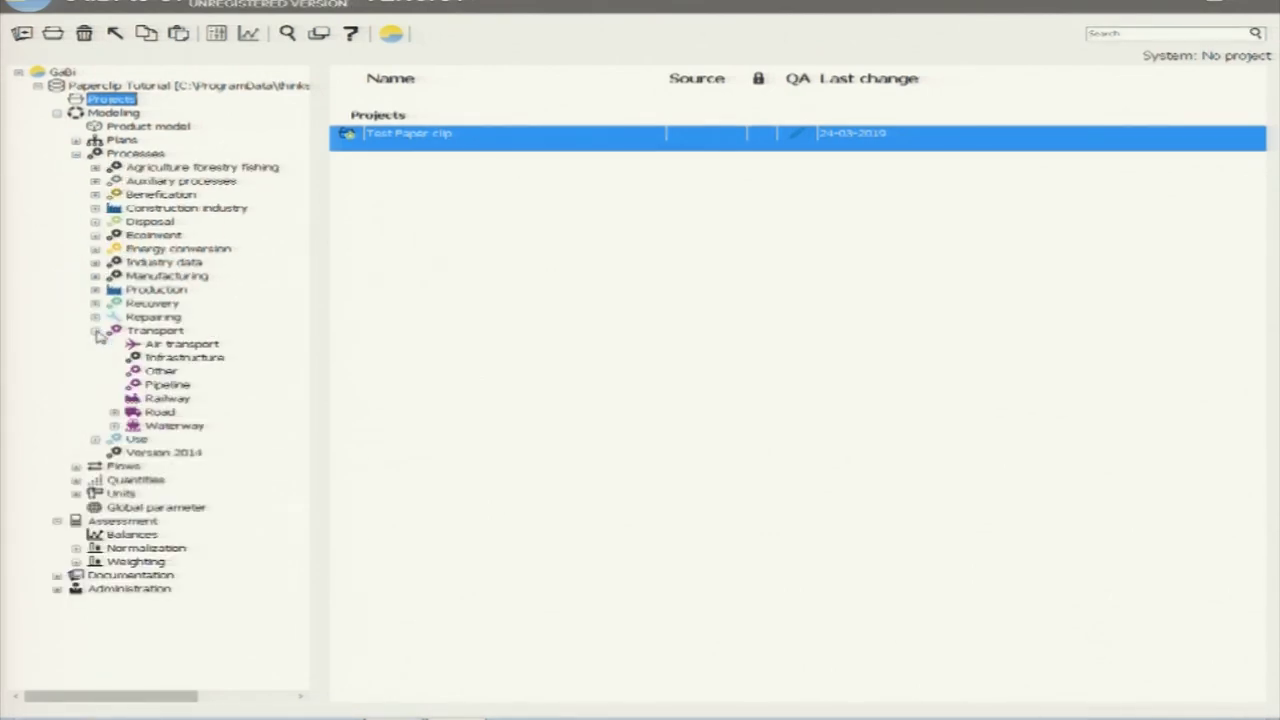
left_click(162, 345)
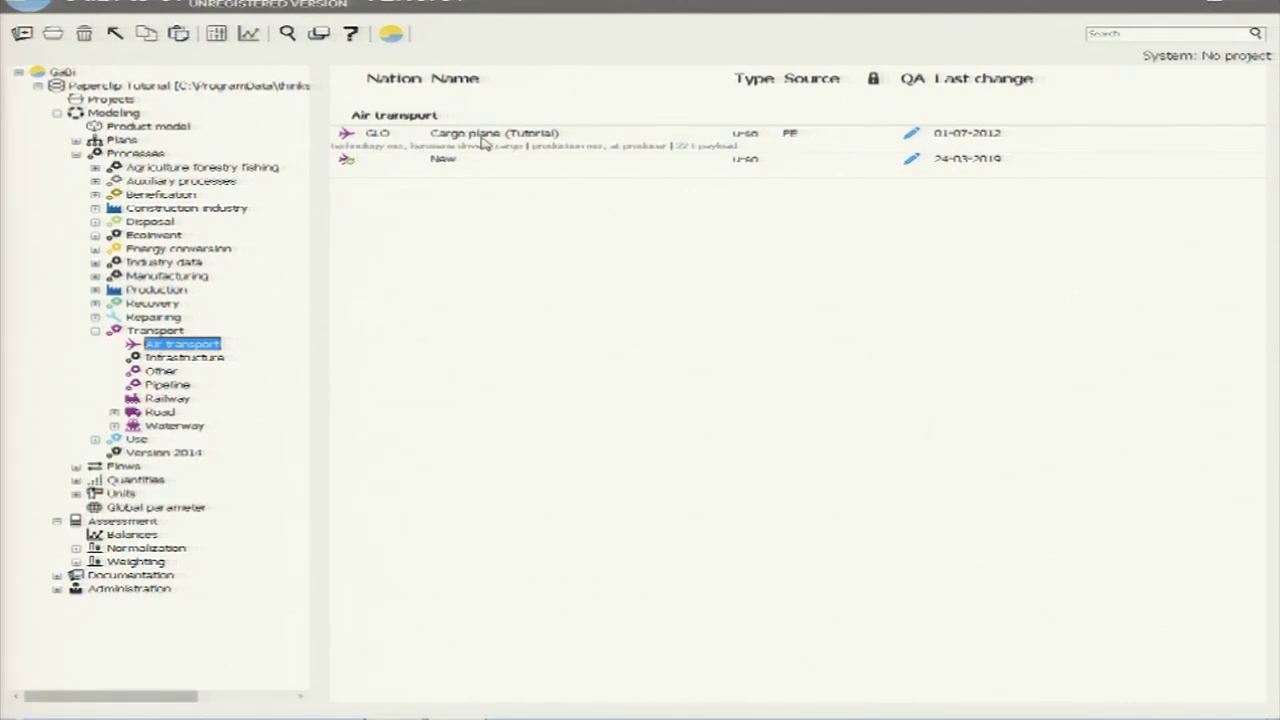
- Add the Cargo plane (Tutorial) process from the database to the Tutorial Model plan, above Steel wire rod
left_click(1227, 6)
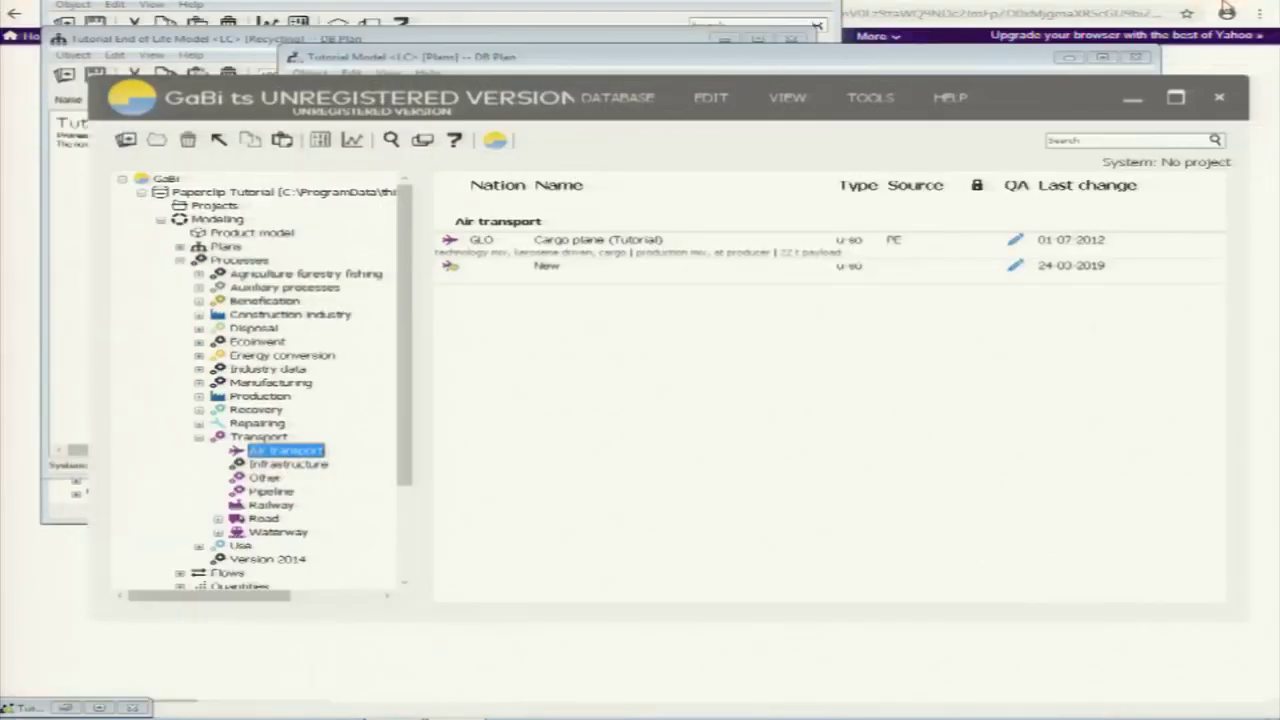
left_click_drag(948, 100, 690, 318)
left_click(325, 465)
left_click_drag(325, 465, 634, 214)
- Examine the inputs and outputs in the cargo plane's database settings, closing them again
right_click(633, 212)
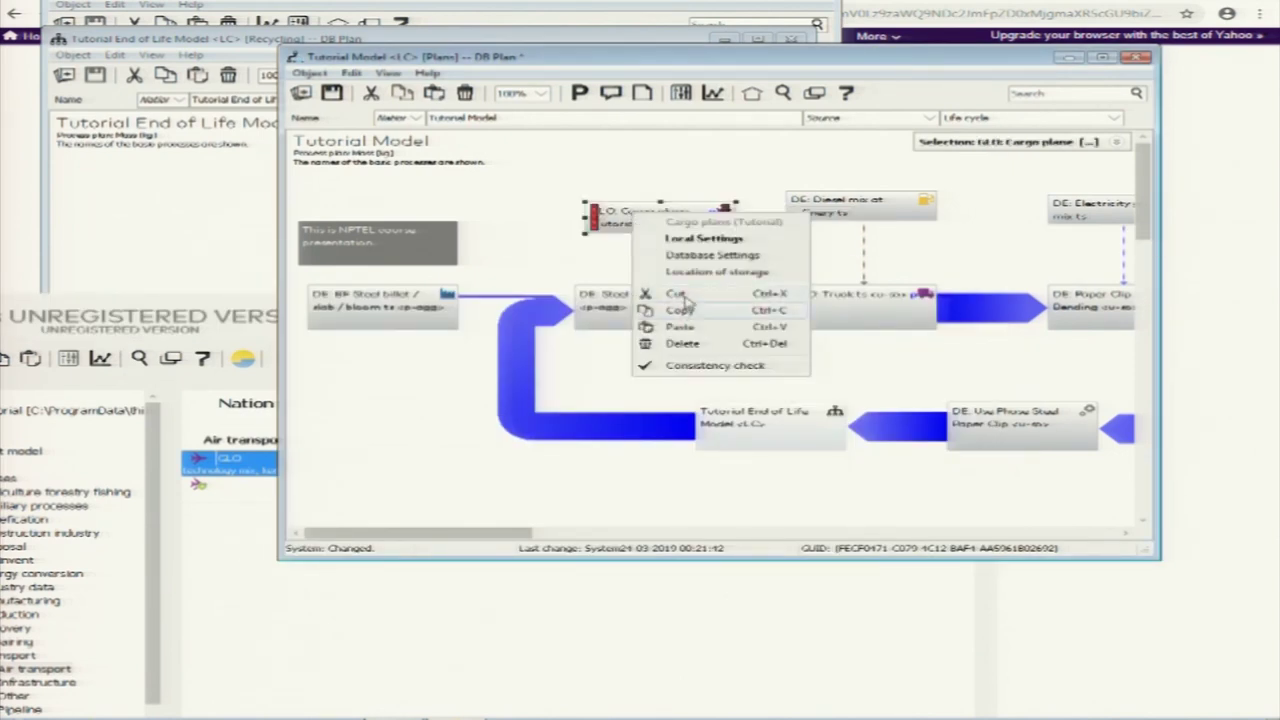
left_click(684, 259)
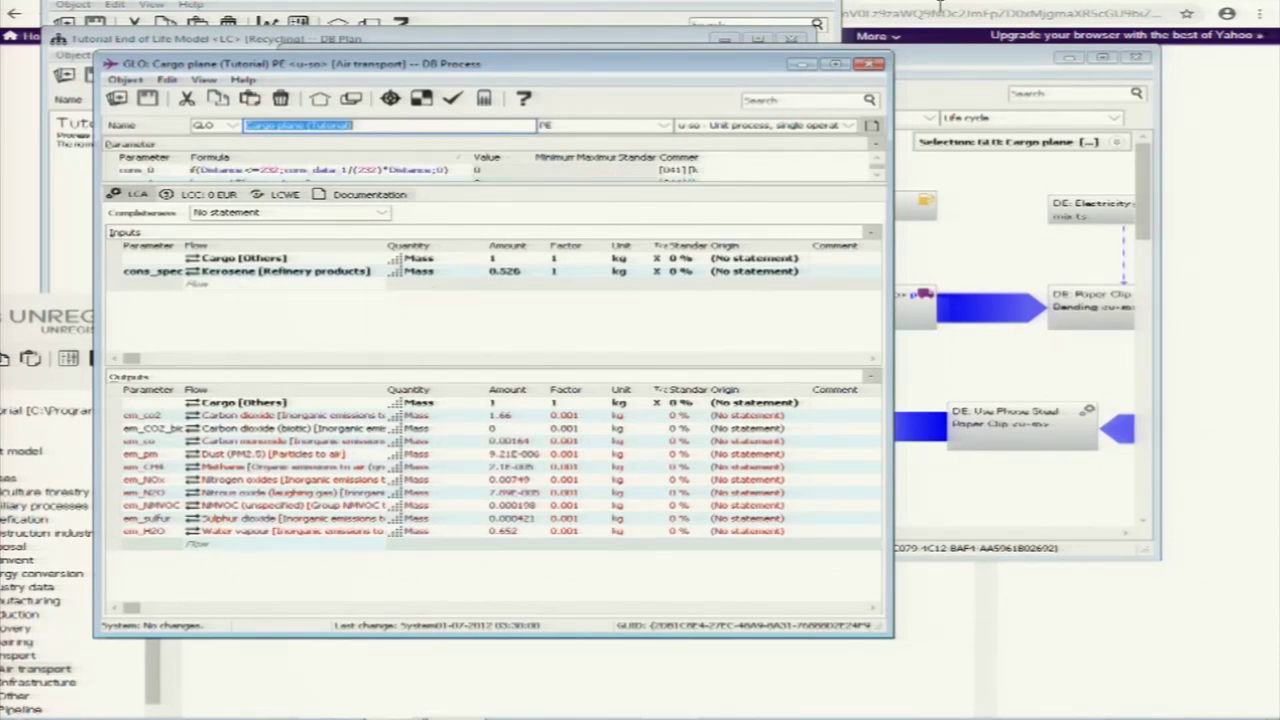
left_click(871, 65)
right_click(688, 181)
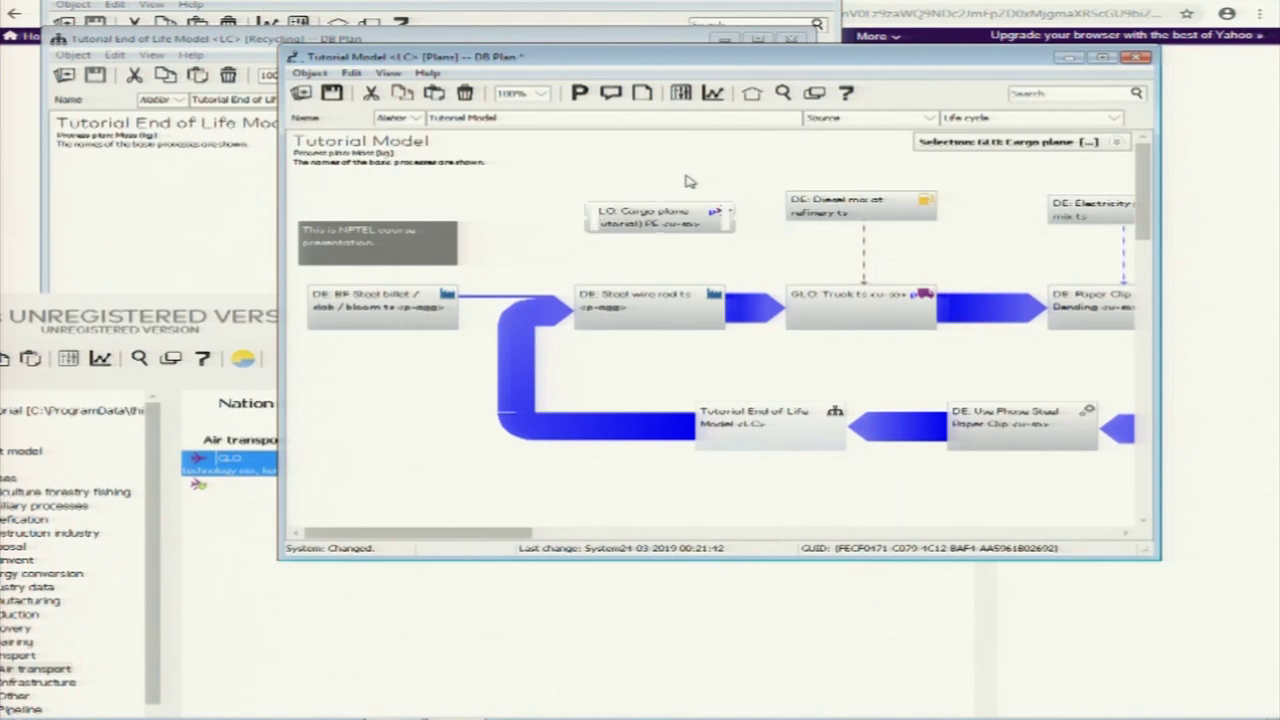
- Search for kerosene and add the Kerosene / Jet A1 at refinery process to the plan above the cargo plane
left_click(786, 92)
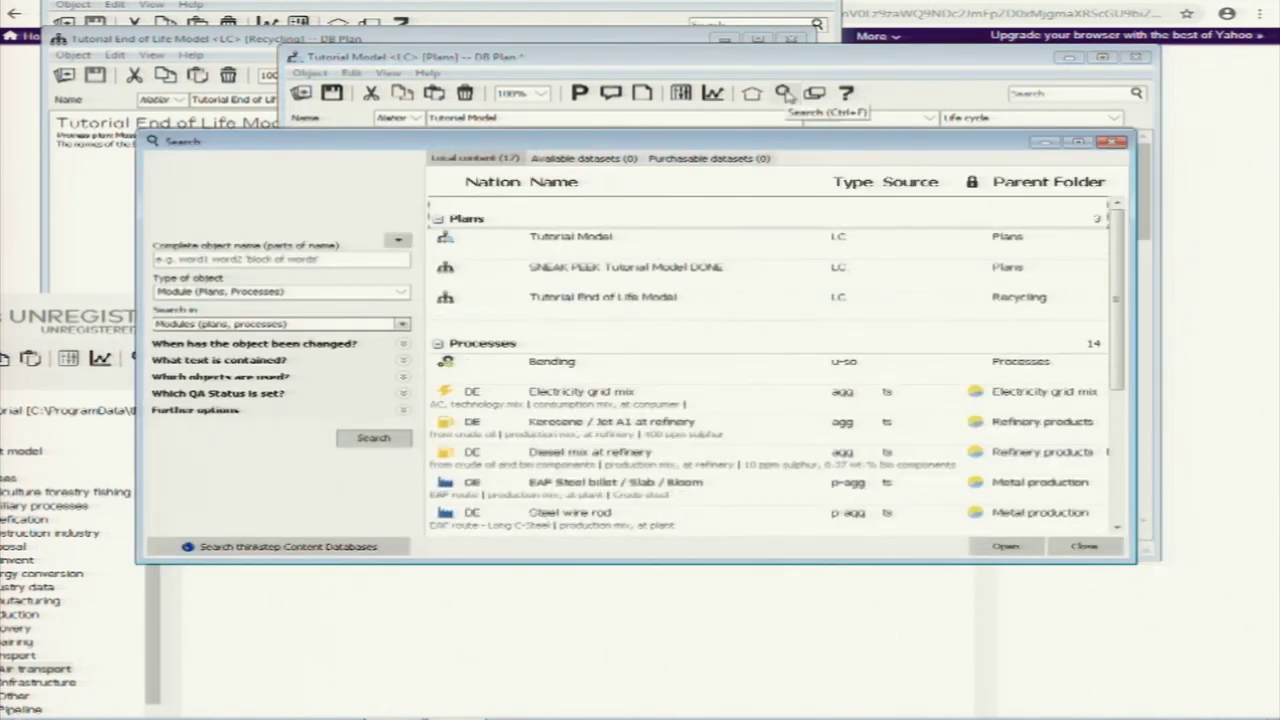
left_click(338, 257)
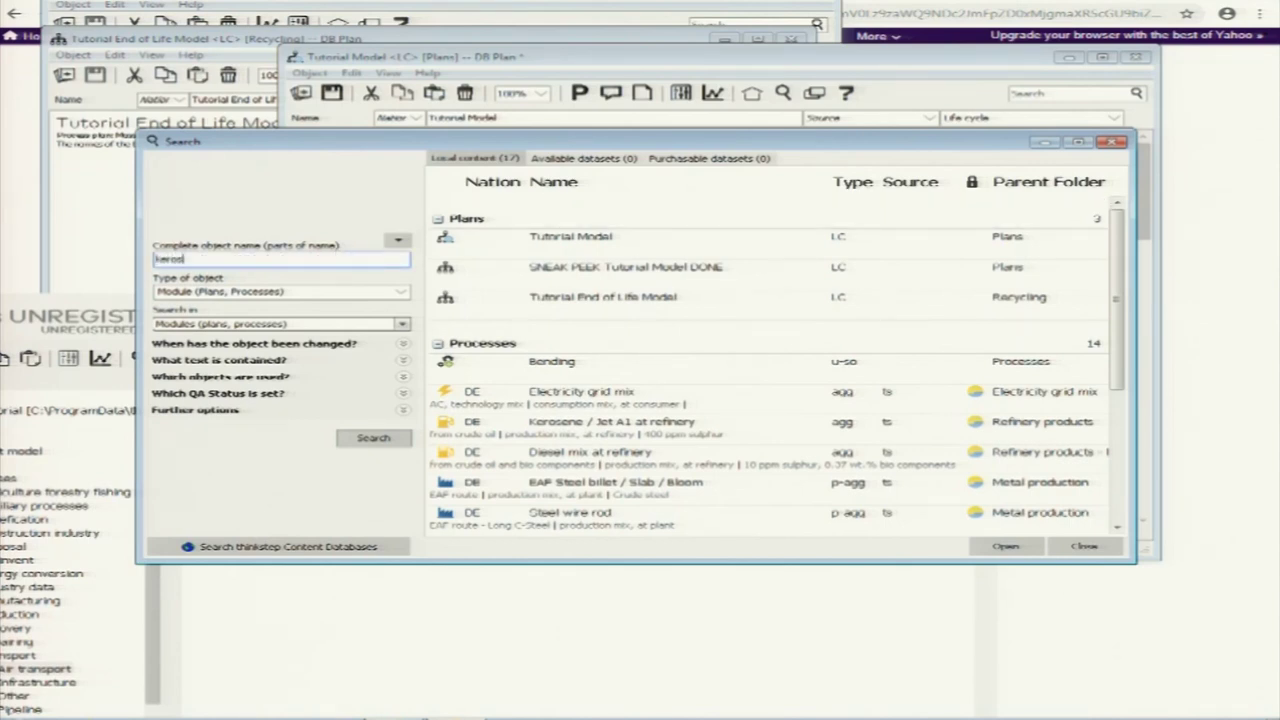
key("Return")
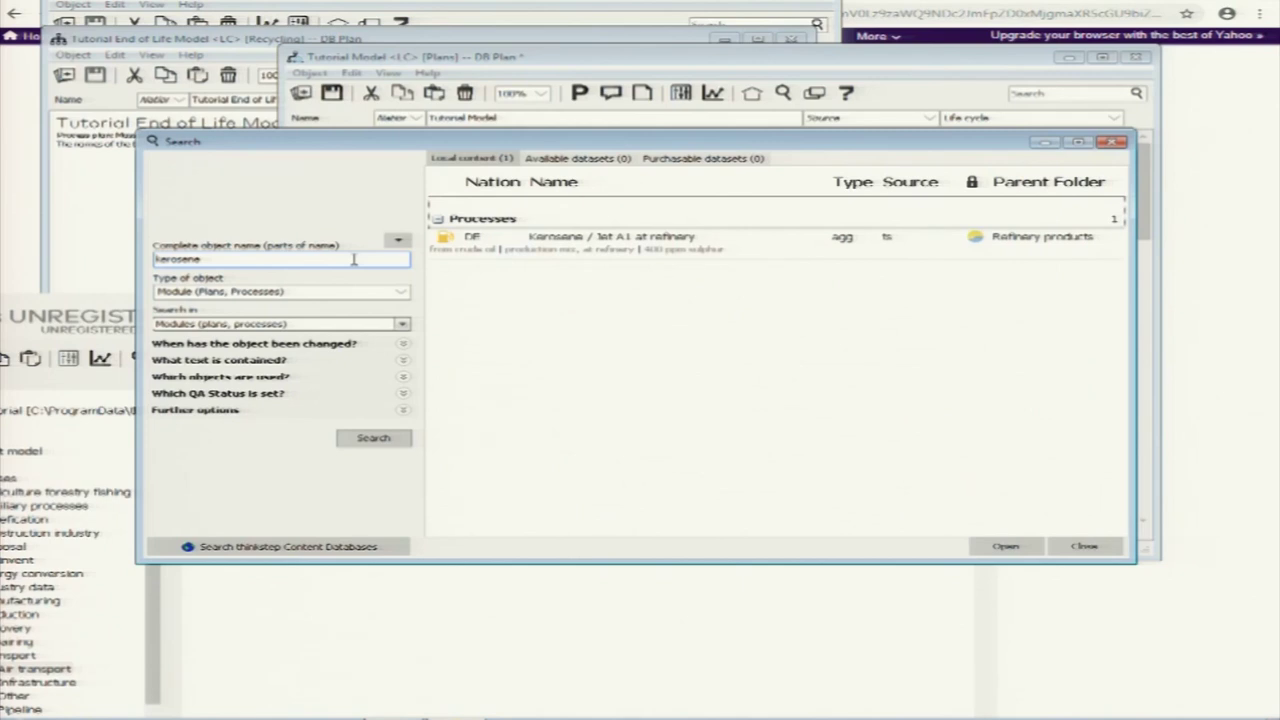
left_click(560, 246)
left_click_drag(563, 147, 603, 337)
left_click_drag(600, 433, 650, 165)
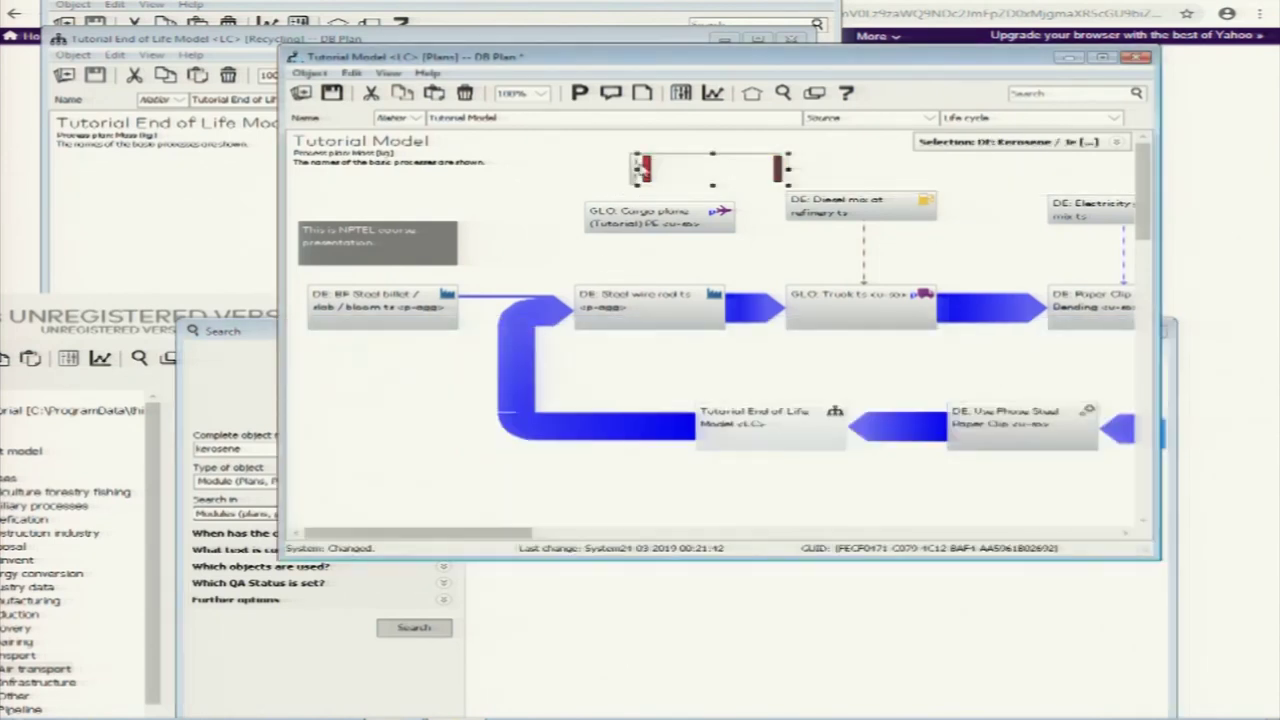
- Replace the Diesel mix and Truck processes with the cargo plane in the truck's place and the kerosene process above it
left_click(822, 204)
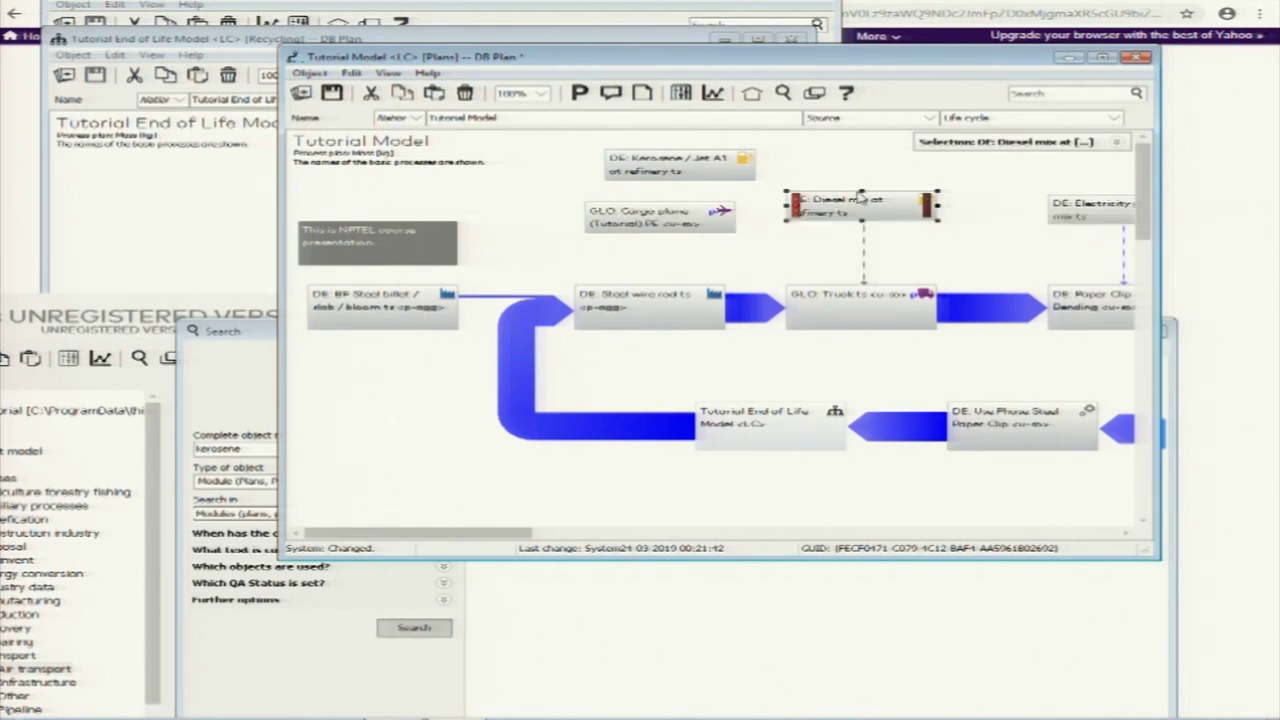
left_click(840, 308)
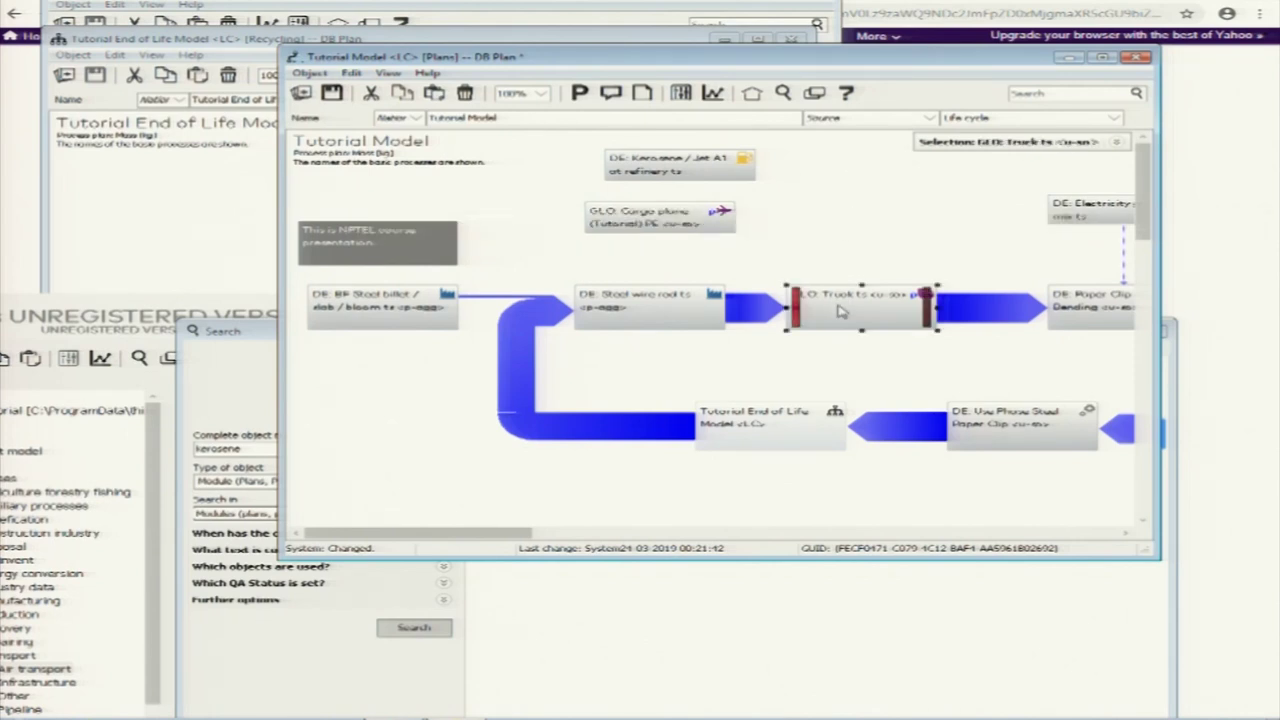
key("Delete")
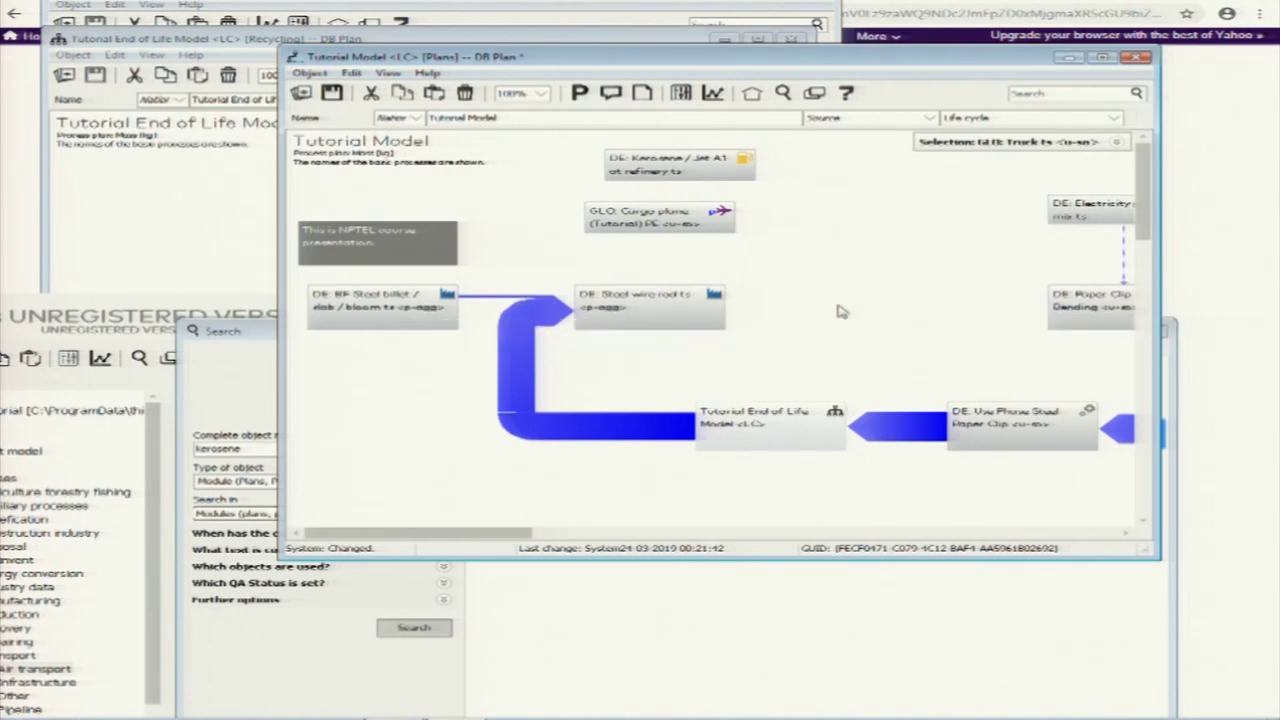
left_click_drag(672, 220, 883, 312)
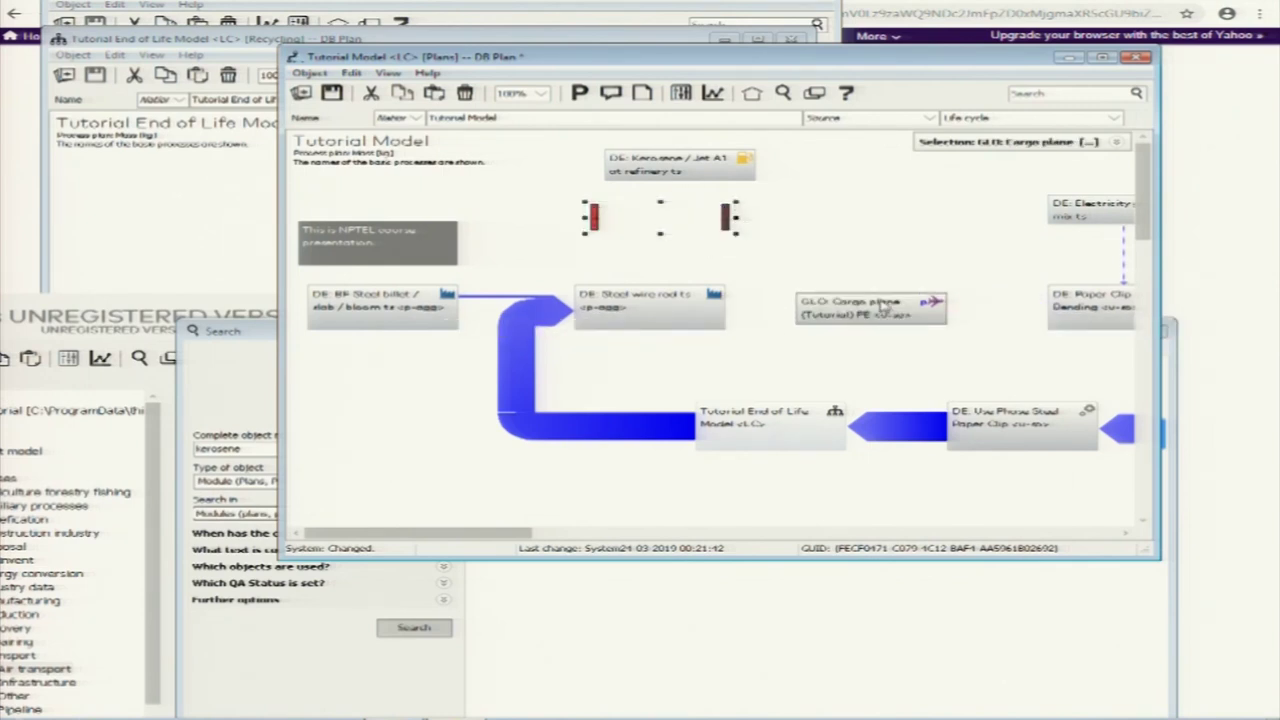
left_click_drag(678, 166, 855, 202)
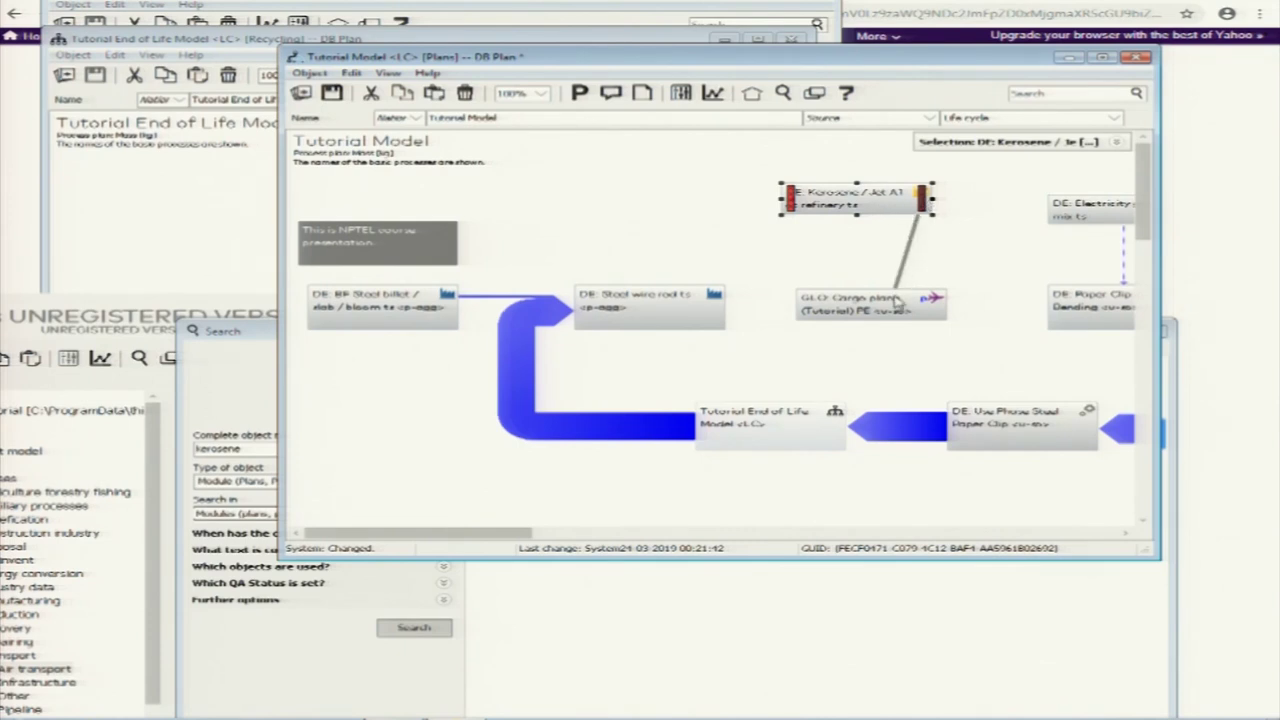
- Link kerosene and Steel wire rod to the cargo plane, matching Steel wire with Cargo, and the plane to Paper Clip Bending
left_click(724, 314)
left_click_drag(716, 314, 826, 314)
left_click(820, 410)
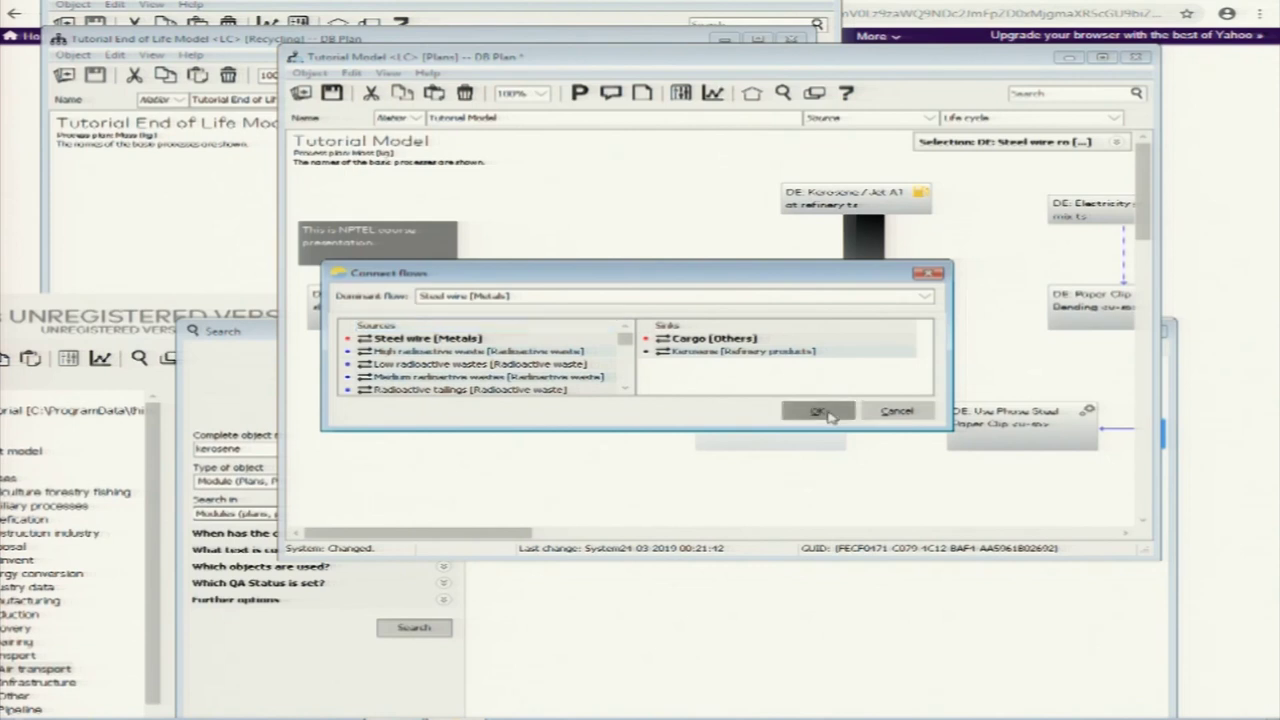
left_click(925, 308)
left_click_drag(940, 310, 1064, 318)
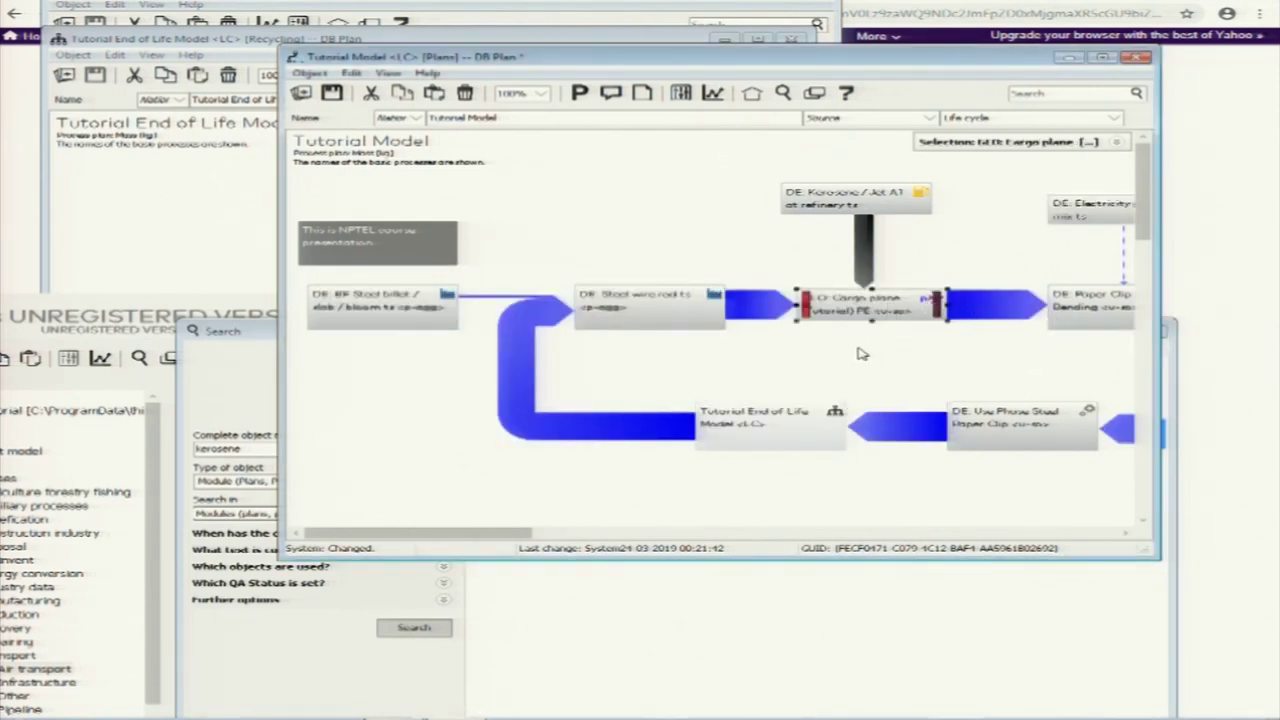